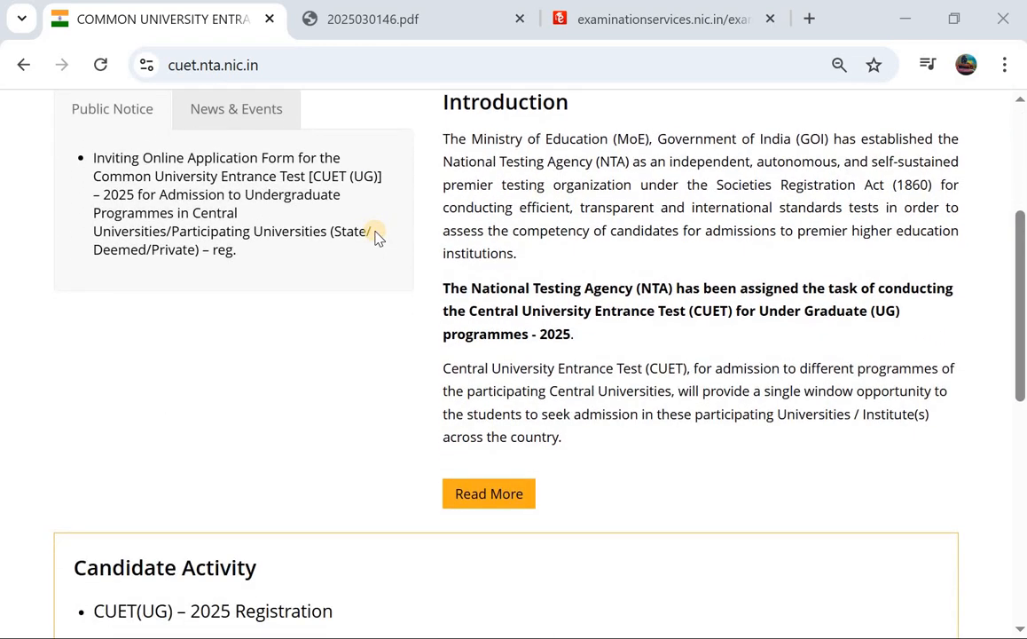
scroll(374, 235, "down", 1)
Open the portal's online services section.
scroll(374, 235, "up", 1)
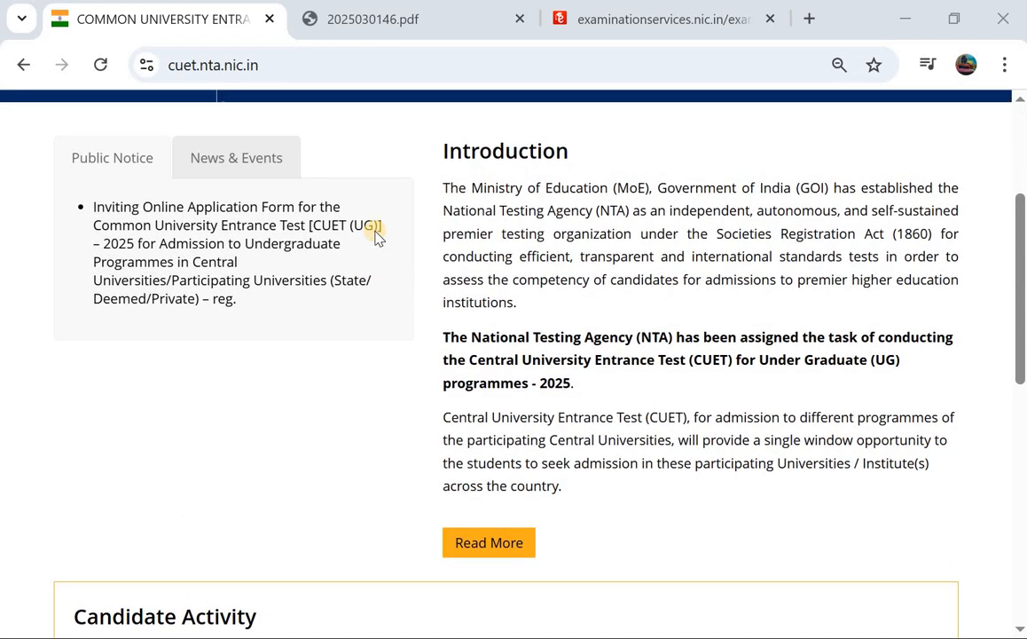
scroll(375, 236, "up", 2)
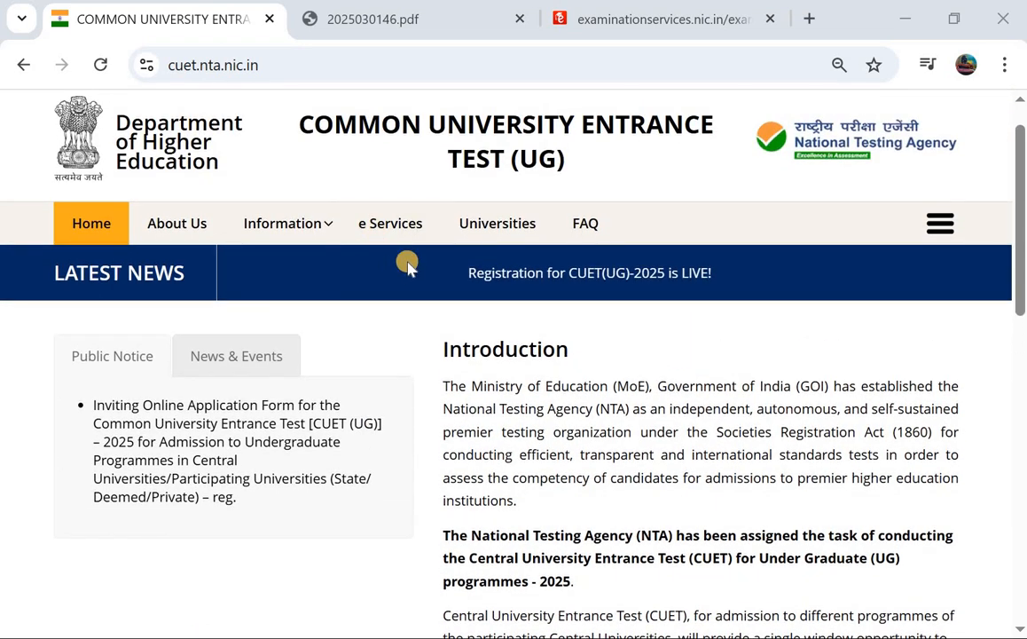
left_click(390, 224)
Read the 2025030146.pdf bulletin from the cover through Index, Appendix and Abbreviations to page 7.
left_click(406, 31)
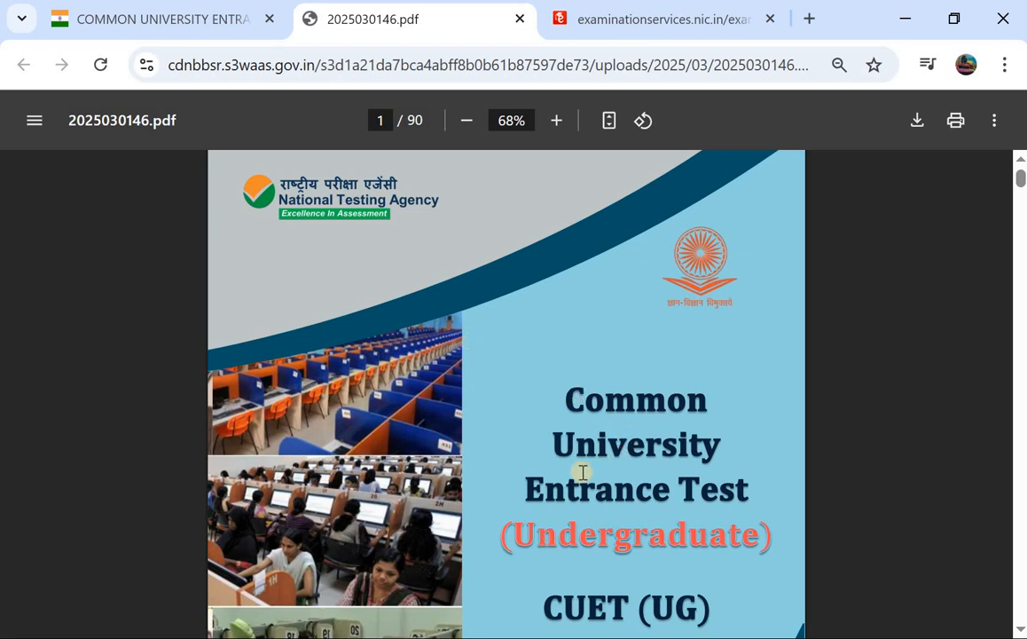
scroll(655, 487, "down", 1)
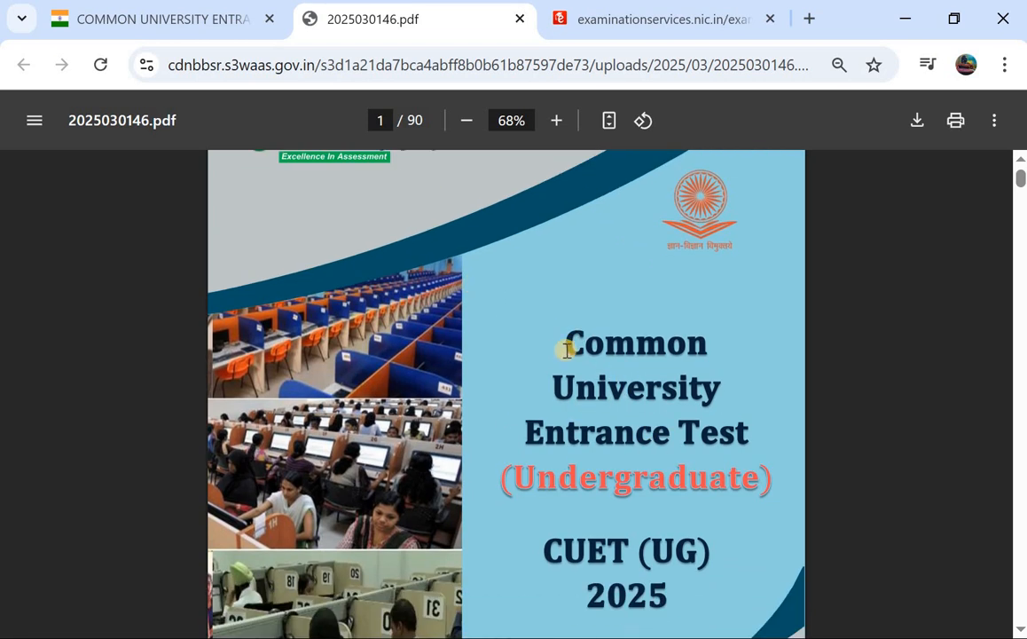
scroll(566, 349, "down", 2)
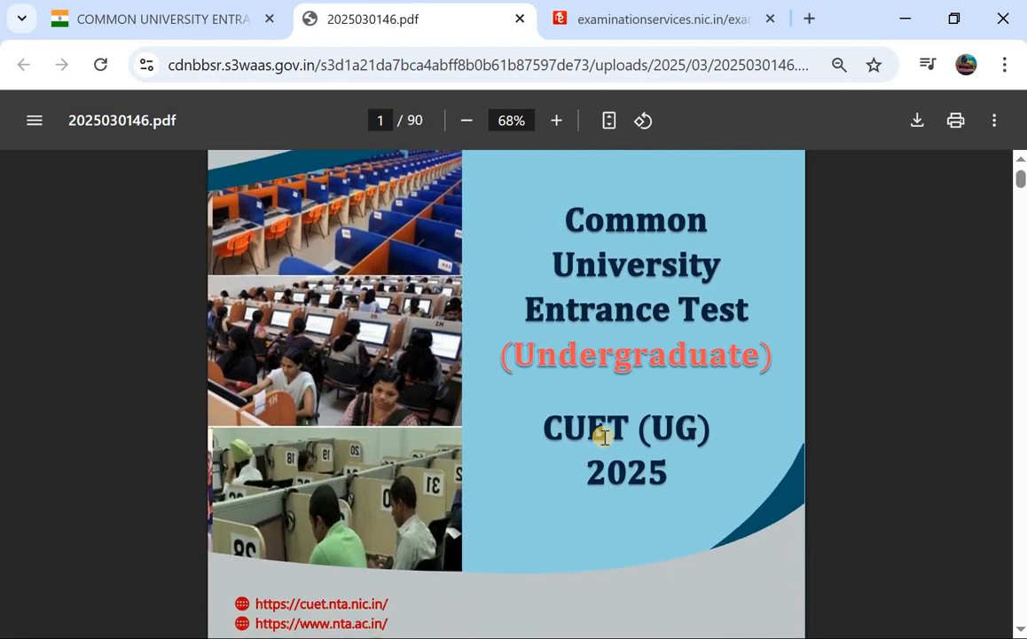
scroll(585, 465, "down", 5)
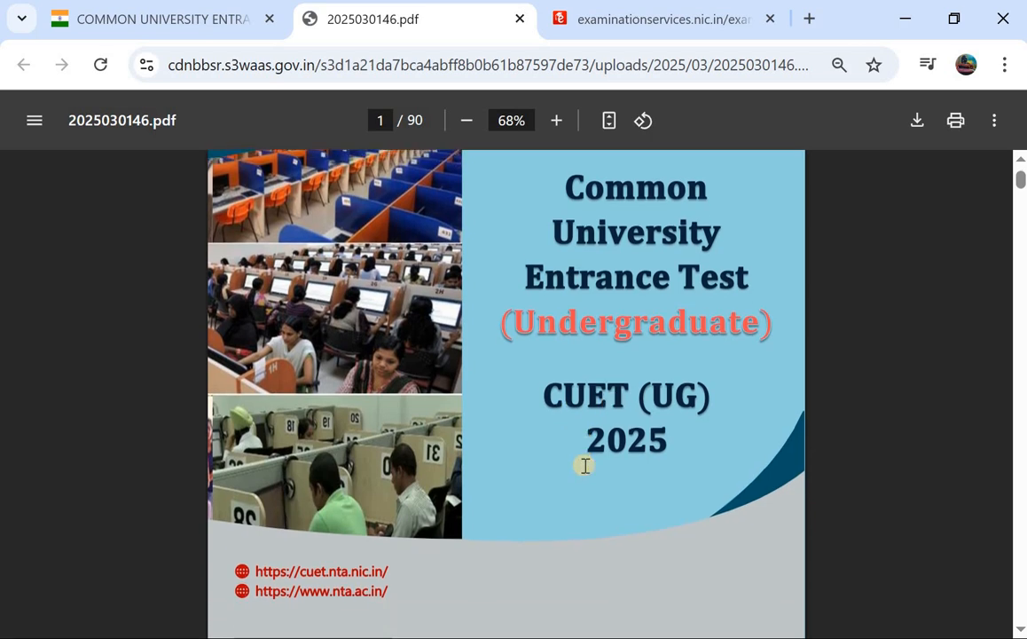
scroll(585, 466, "down", 10)
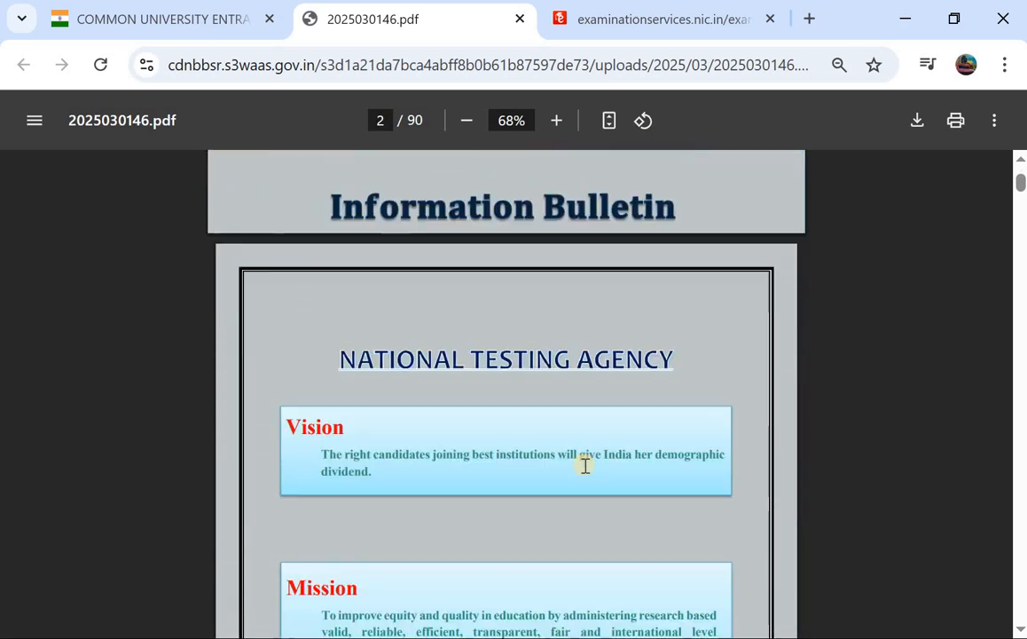
scroll(586, 466, "down", 3)
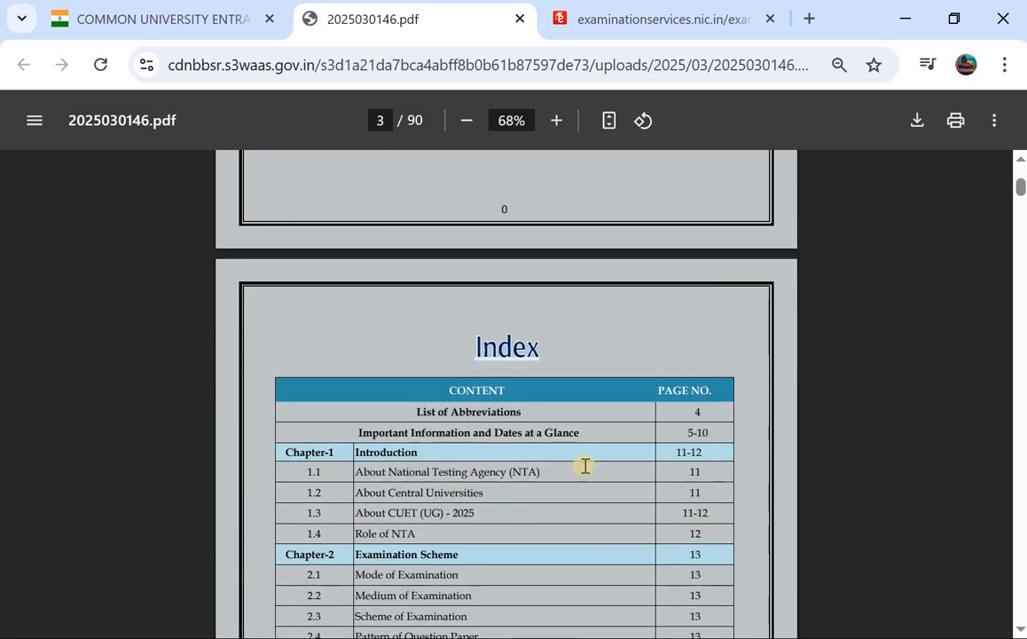
scroll(432, 473, "down", 1)
scroll(432, 473, "down", 14)
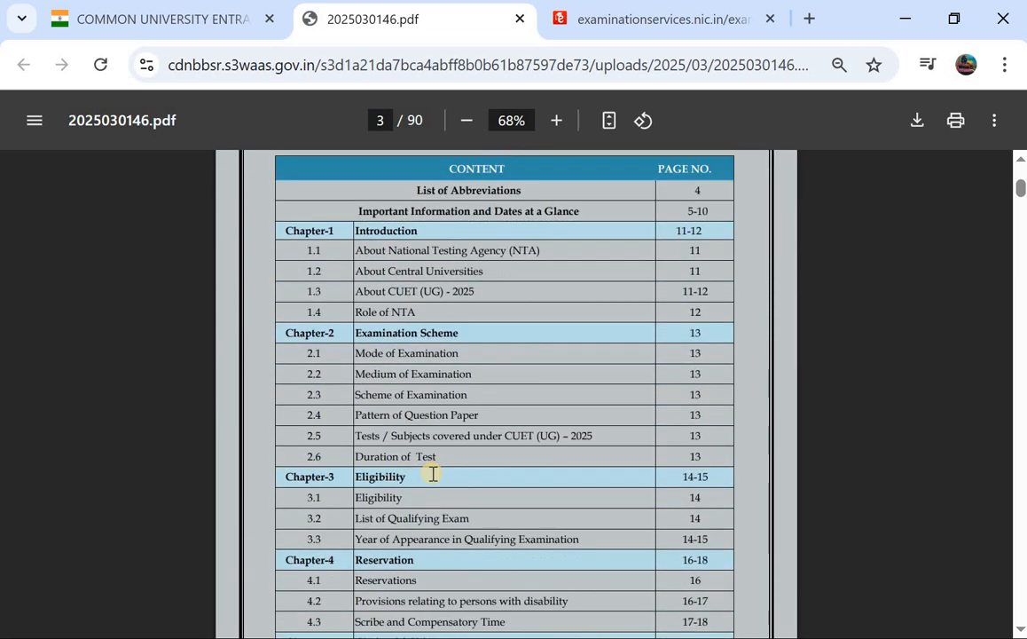
scroll(432, 475, "down", 1)
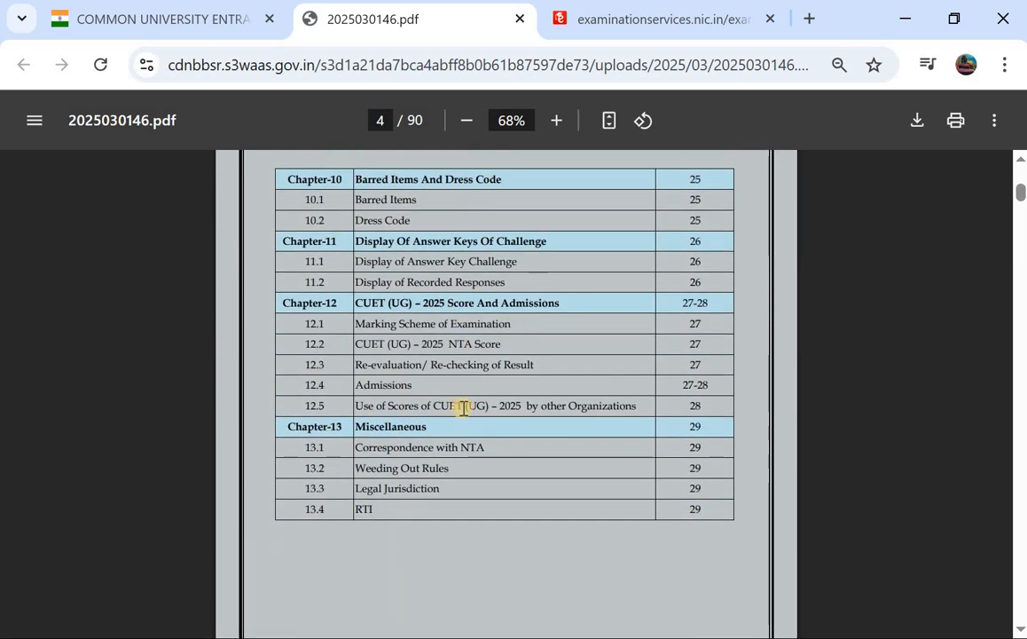
scroll(473, 407, "down", 1)
scroll(474, 404, "down", 10)
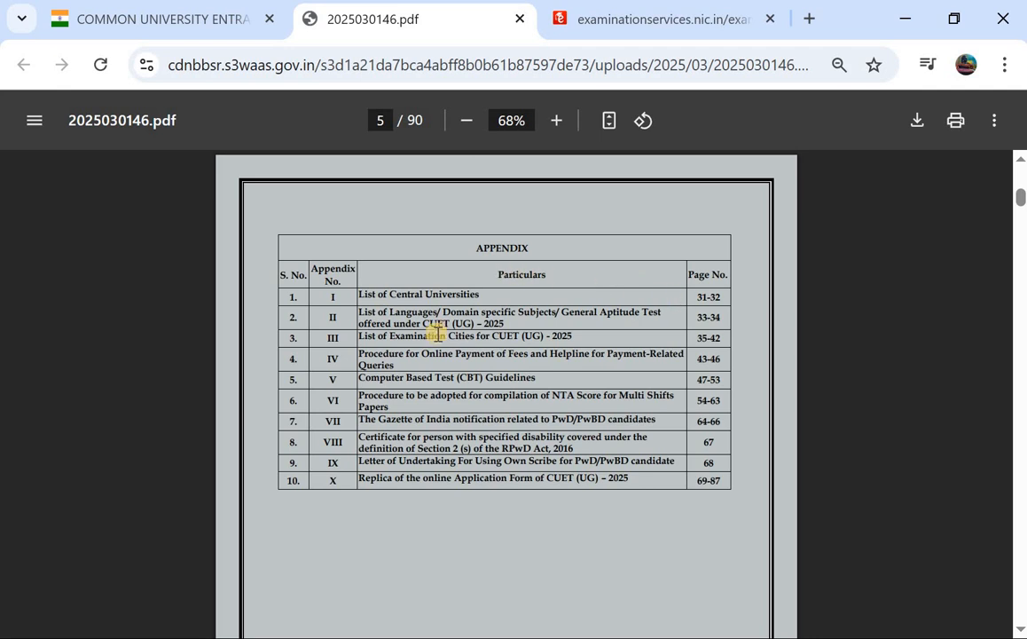
scroll(438, 332, "down", 10)
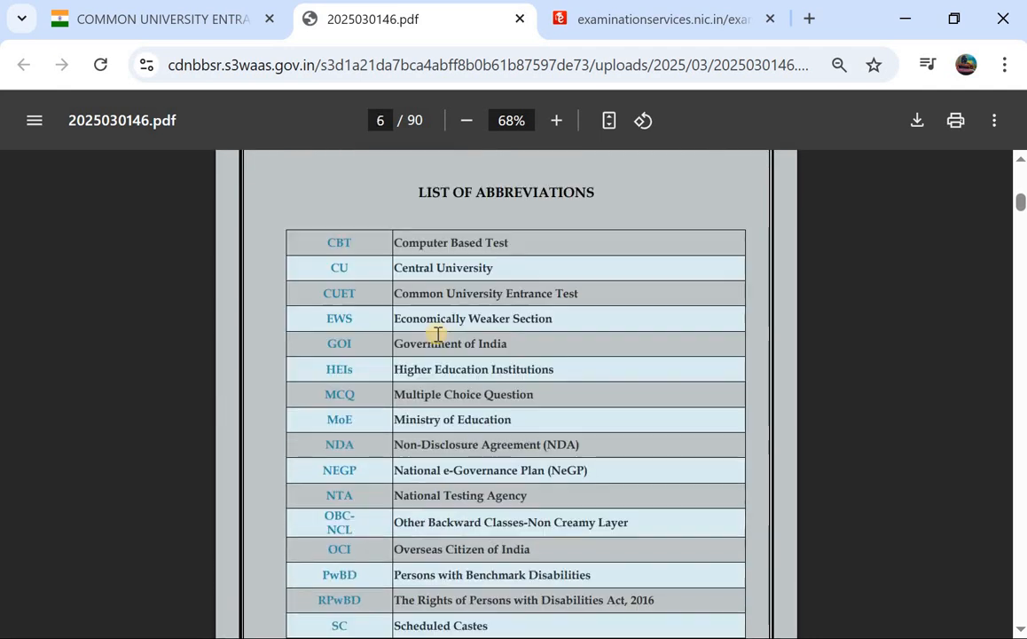
scroll(436, 332, "down", 1)
scroll(436, 333, "up", 2)
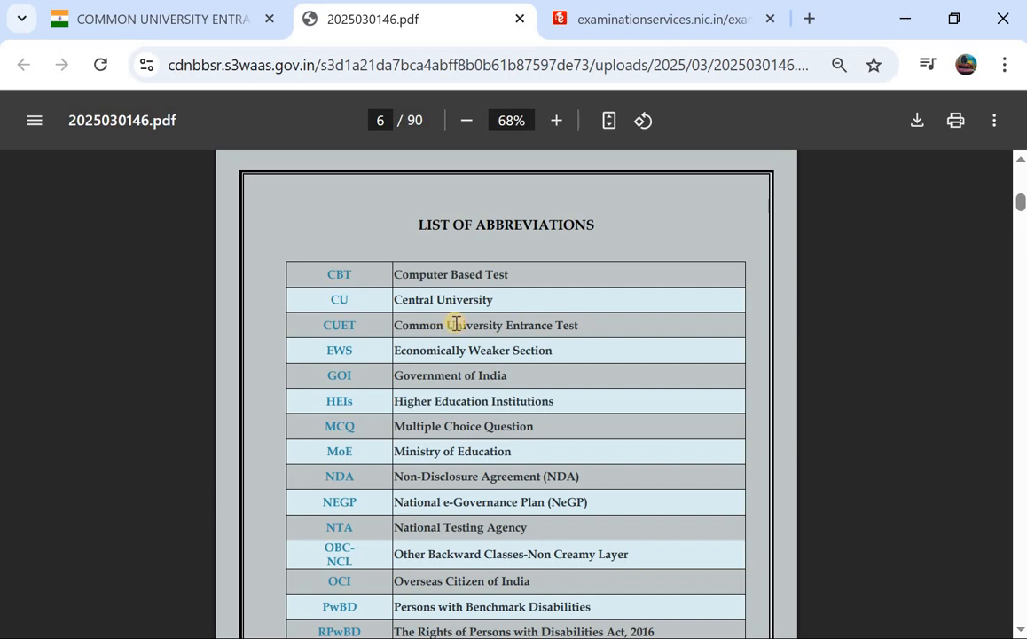
scroll(458, 399, "down", 5)
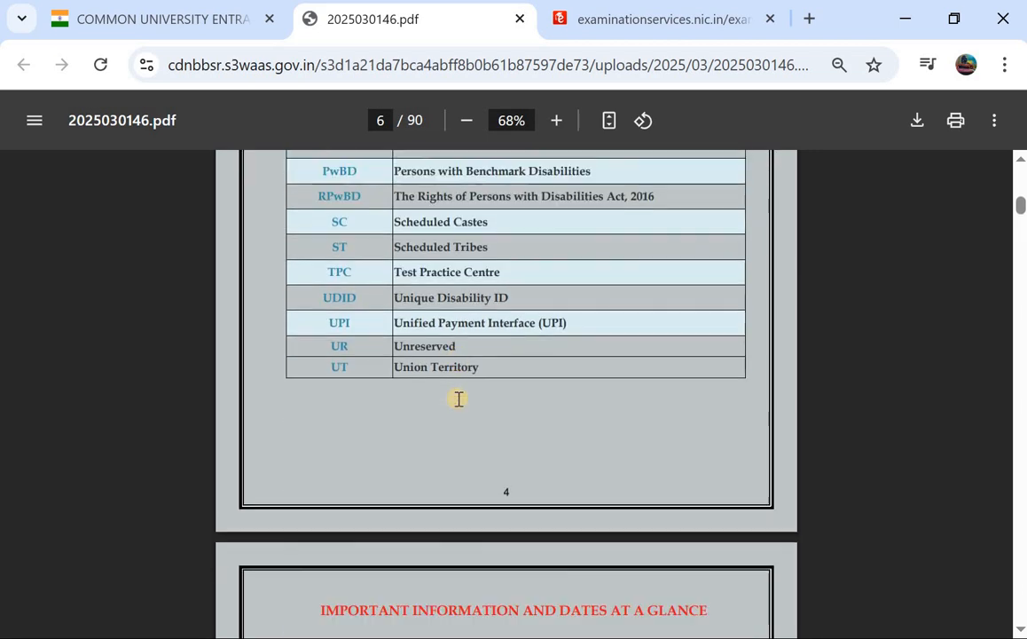
scroll(459, 399, "down", 5)
scroll(480, 382, "down", 1)
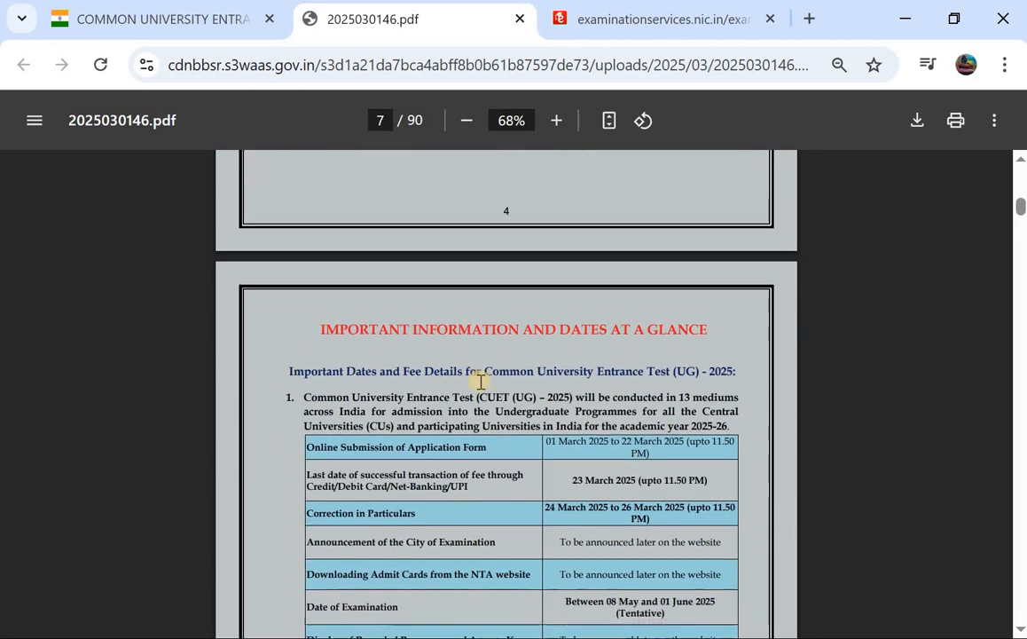
Read page 7's dates and fee tables, then page 8's Broad features table (37 subjects, 13 languages).
scroll(480, 381, "down", 1)
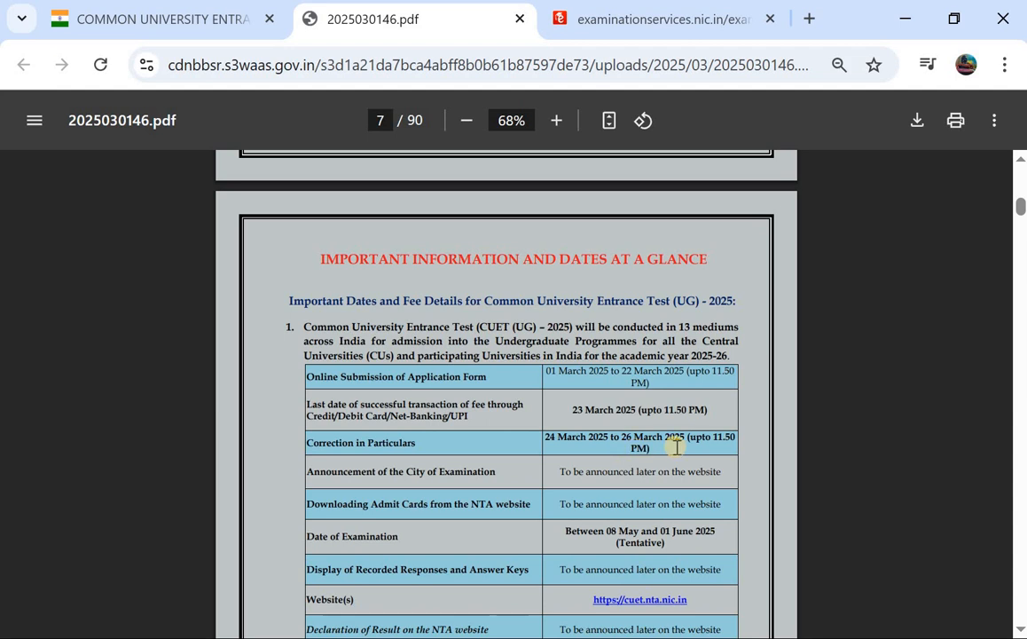
scroll(565, 441, "down", 1)
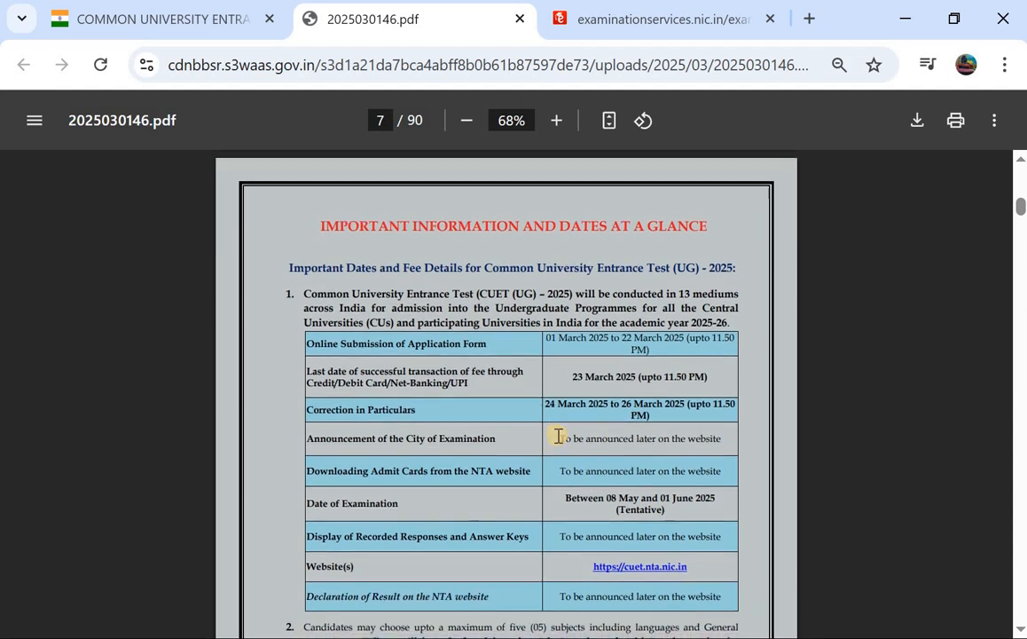
scroll(550, 436, "down", 1)
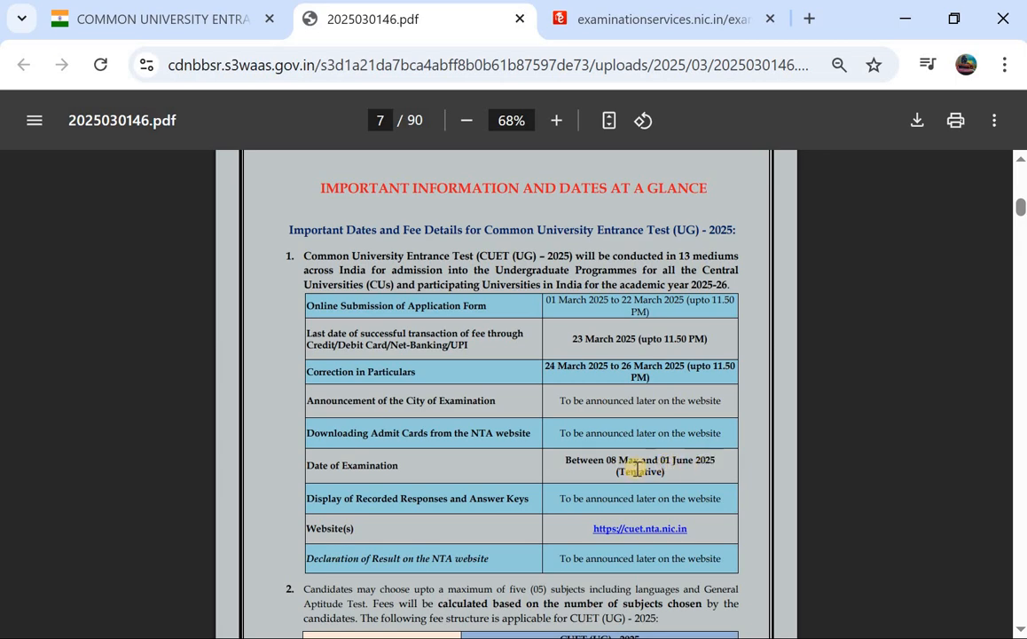
scroll(636, 469, "down", 1)
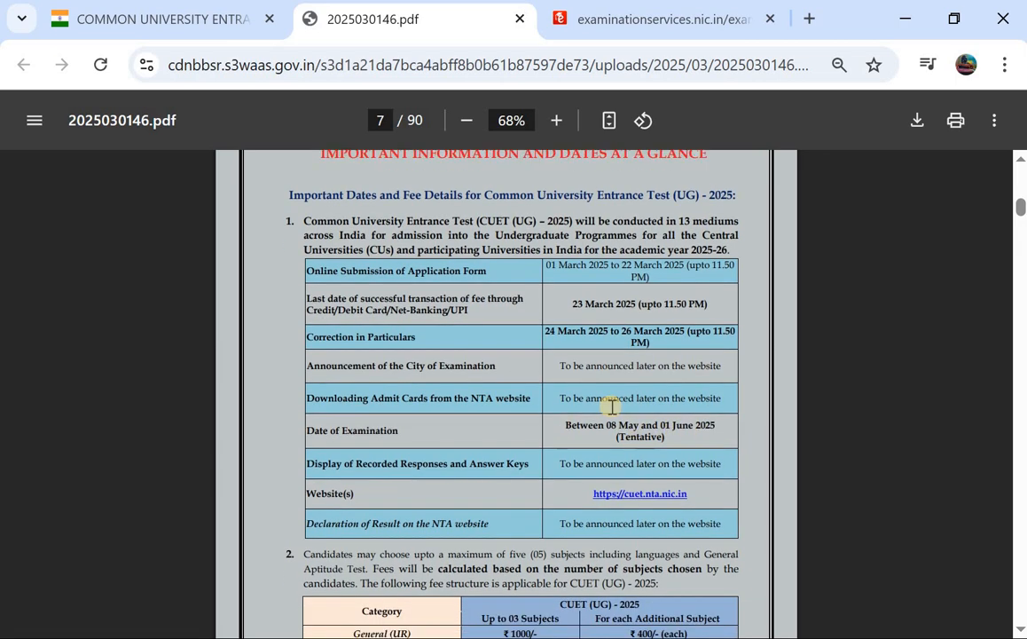
scroll(612, 406, "down", 5)
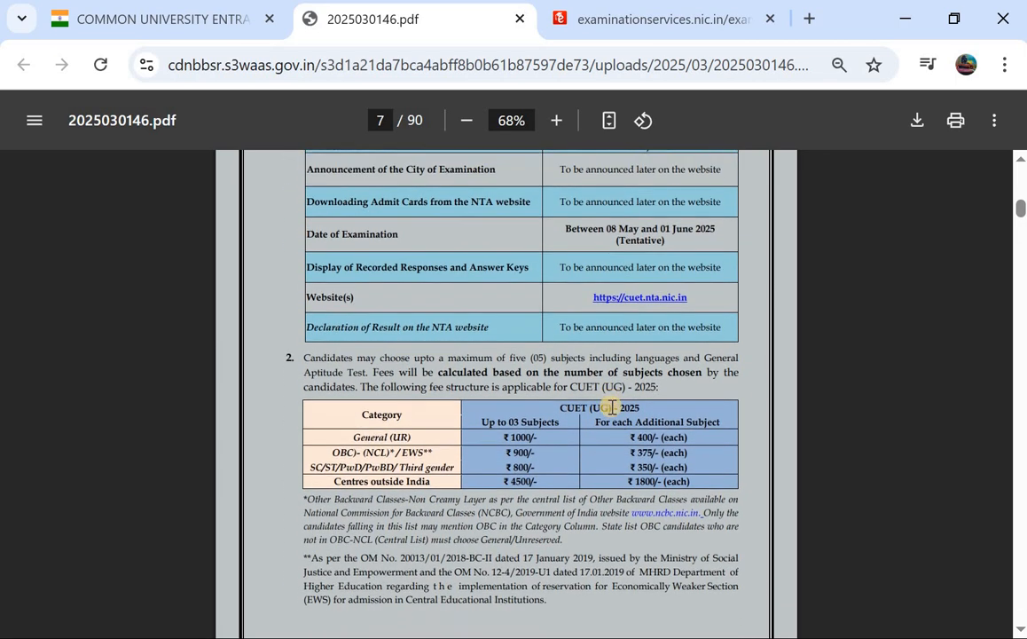
scroll(612, 406, "down", 1)
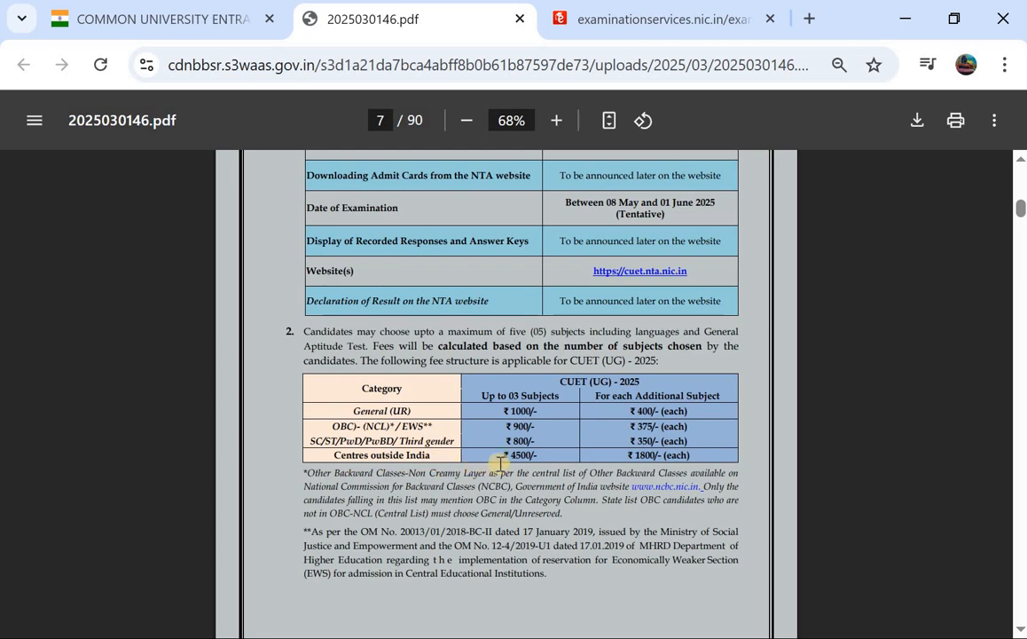
scroll(627, 459, "down", 3)
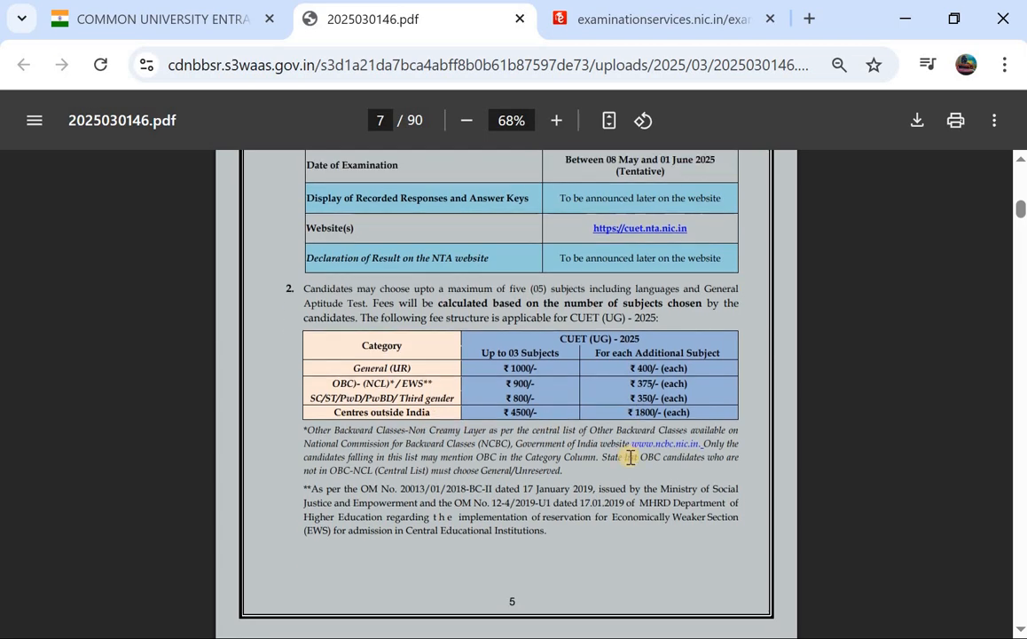
scroll(629, 457, "down", 10)
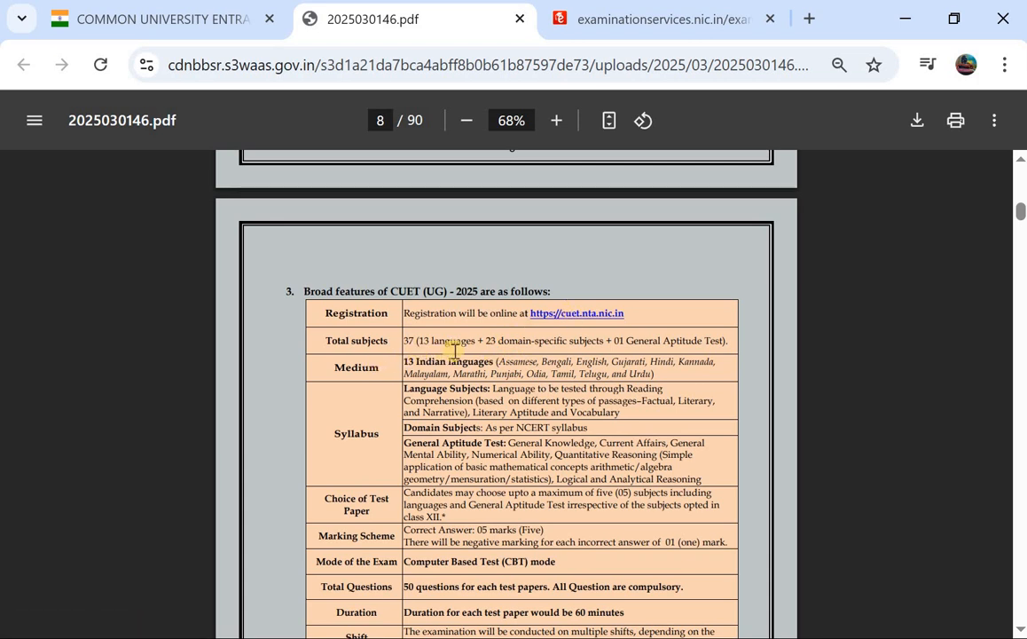
Read the page 8 Broad features table and reach page 9's Step 1: Registration Form instructions.
scroll(578, 342, "down", 1)
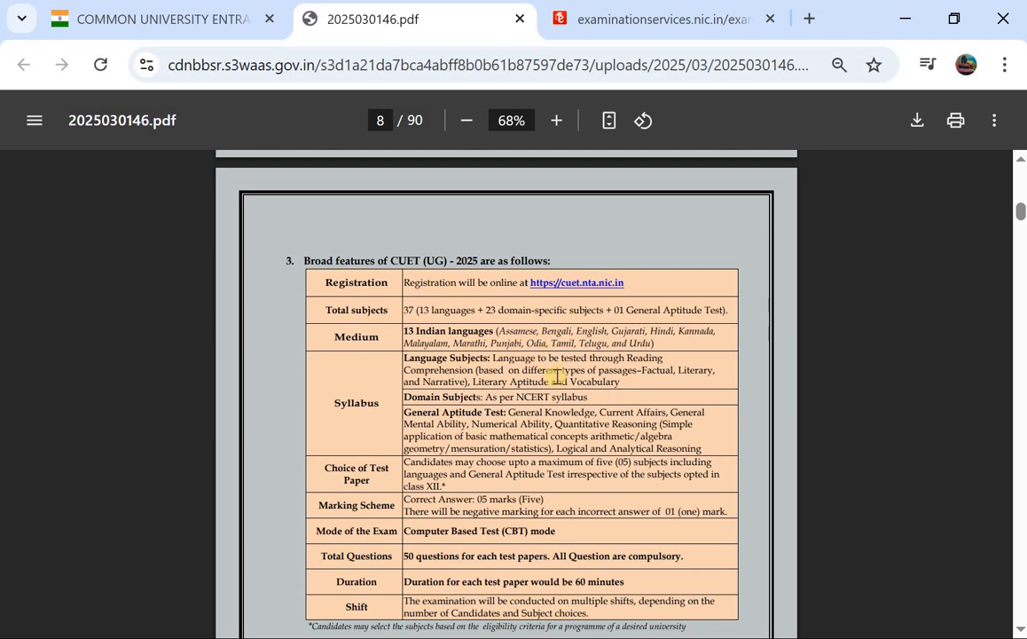
scroll(556, 376, "down", 2)
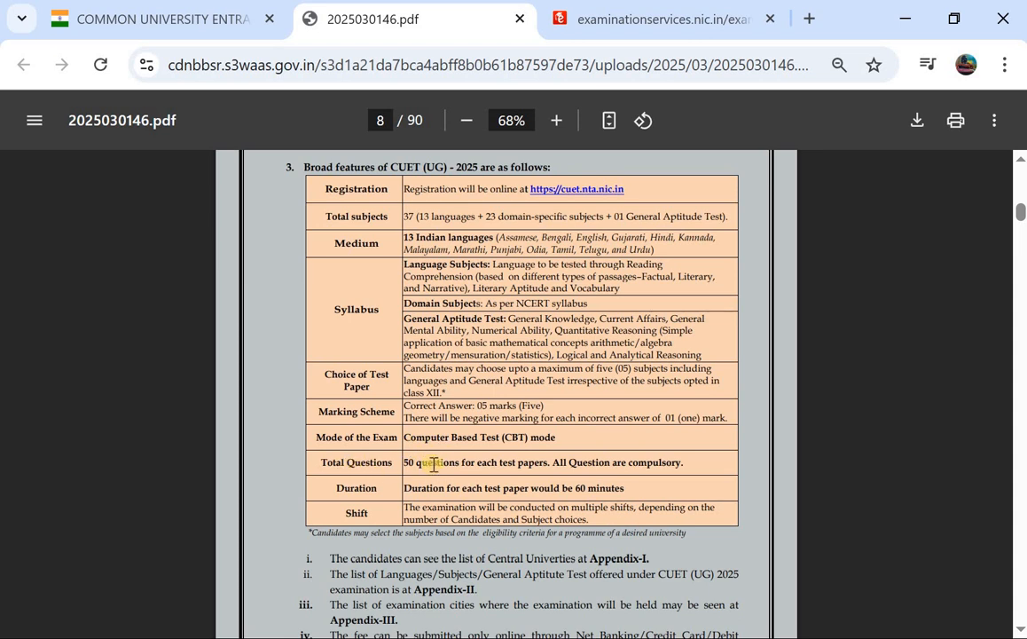
scroll(443, 464, "down", 2)
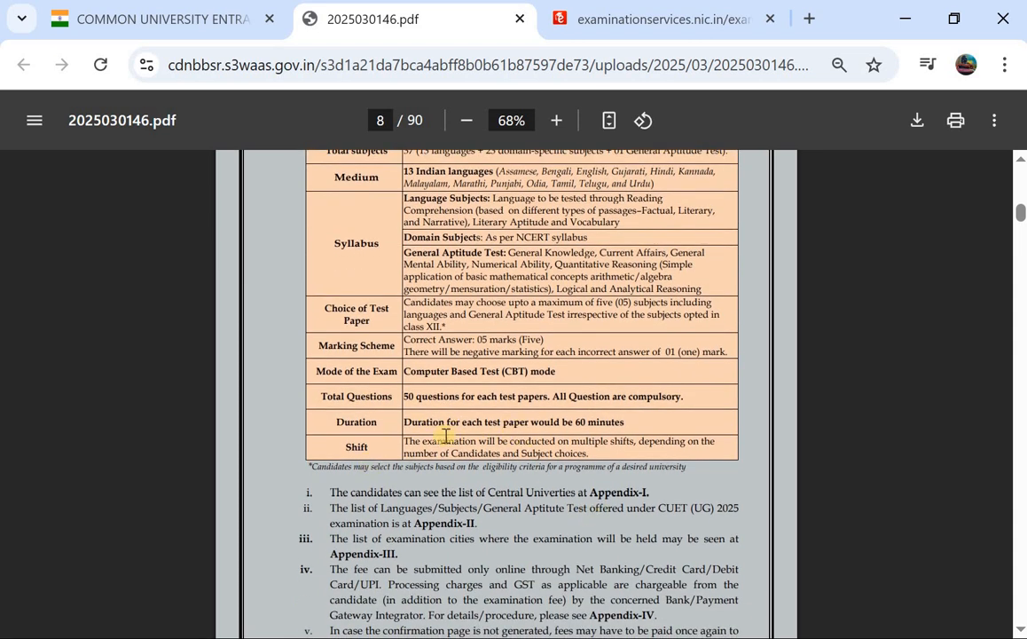
scroll(479, 425, "down", 1)
scroll(510, 416, "down", 12)
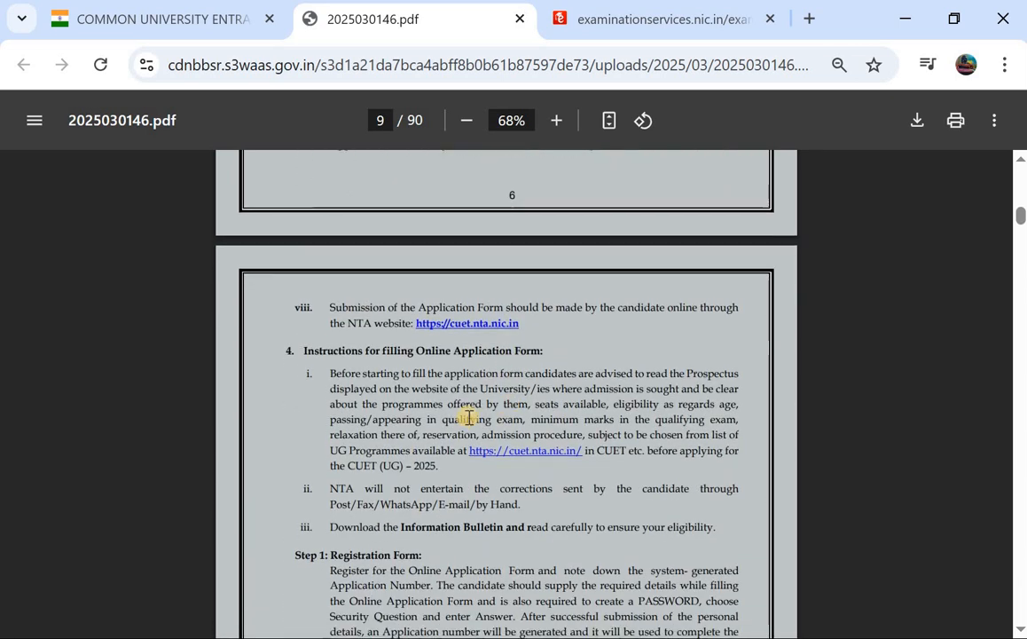
Skim pages 8–10 on application steps and photo/signature rules, then return to the examinationservices.nic.in tab.
scroll(486, 435, "down", 3)
scroll(486, 451, "down", 3)
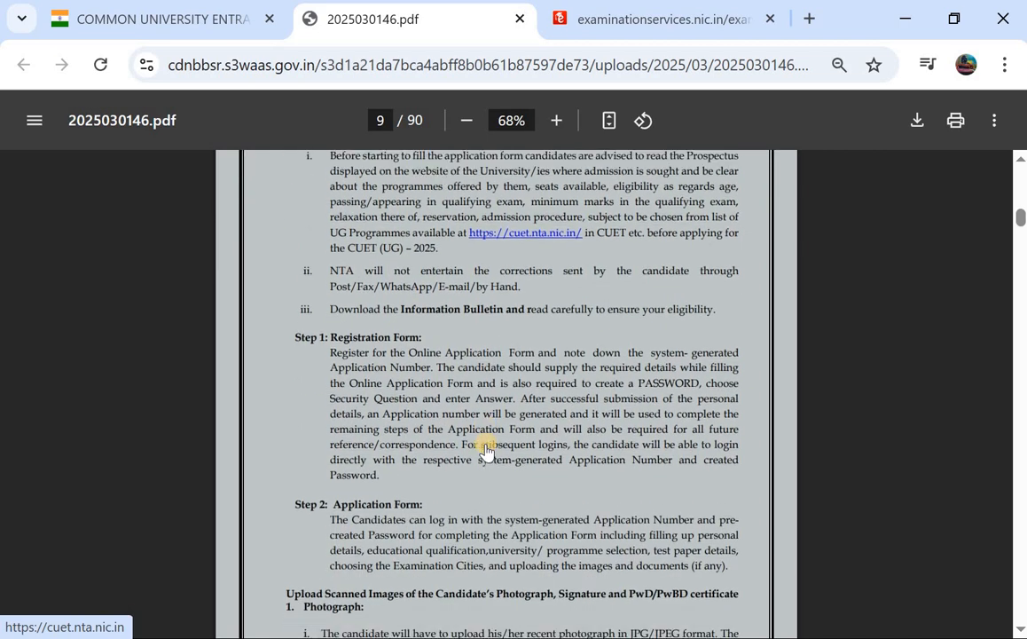
scroll(486, 450, "down", 3)
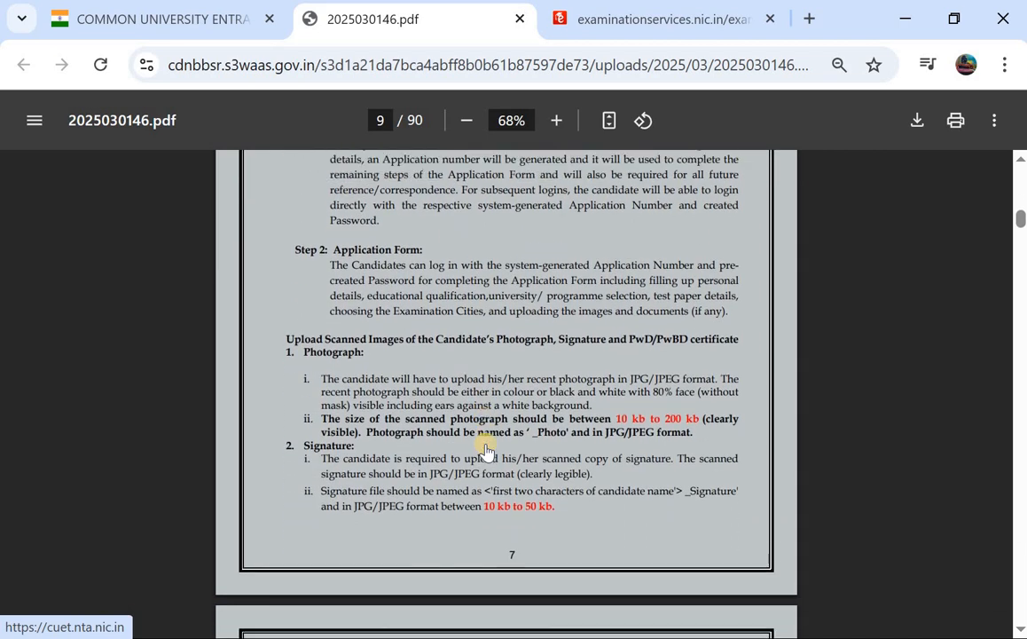
scroll(504, 448, "down", 20)
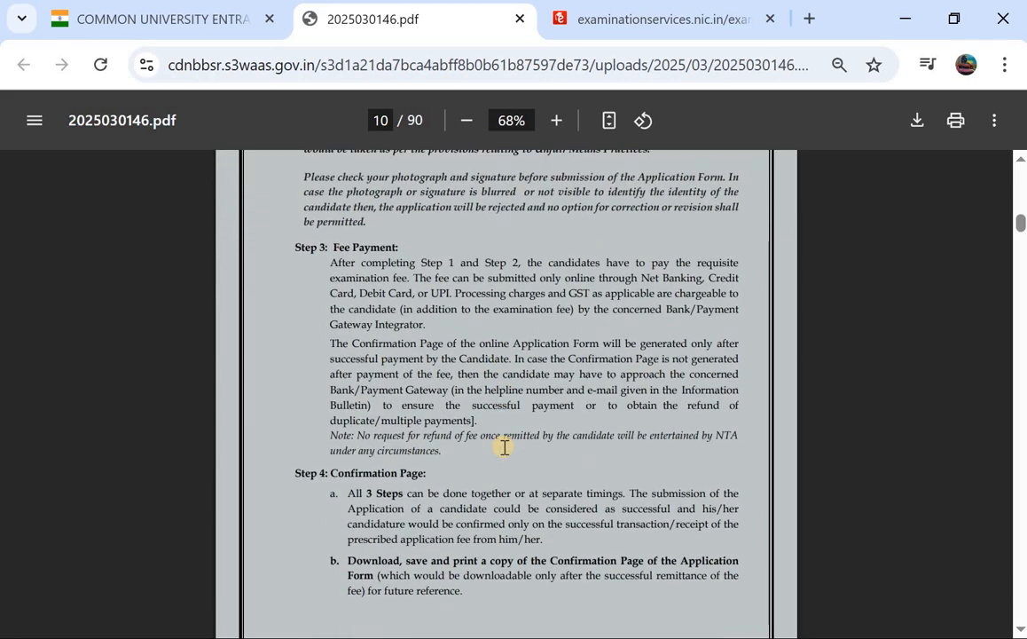
scroll(504, 447, "down", 10)
scroll(503, 447, "up", 5)
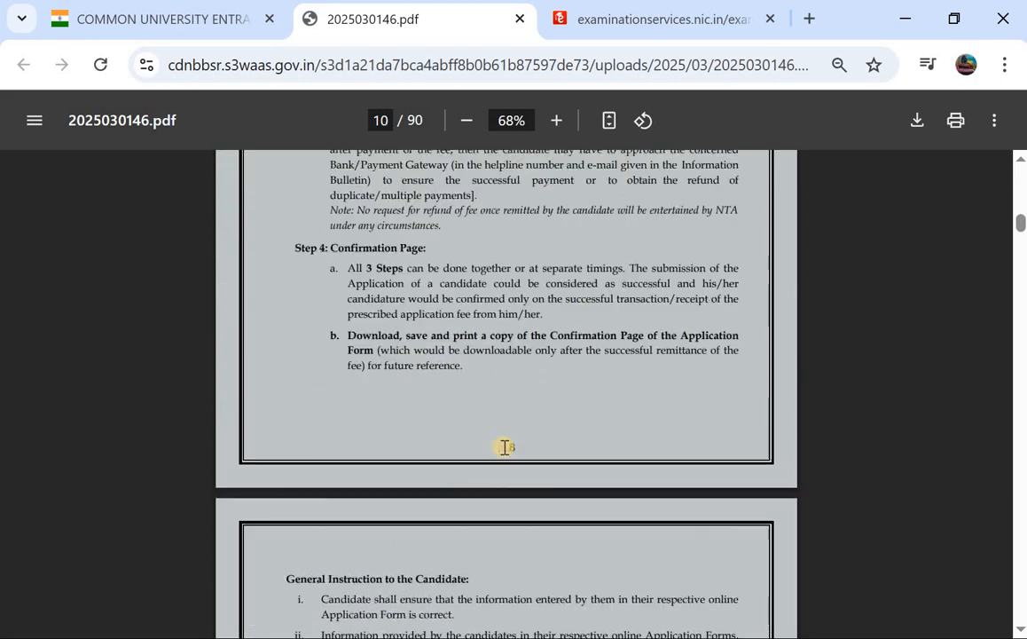
scroll(504, 447, "up", 15)
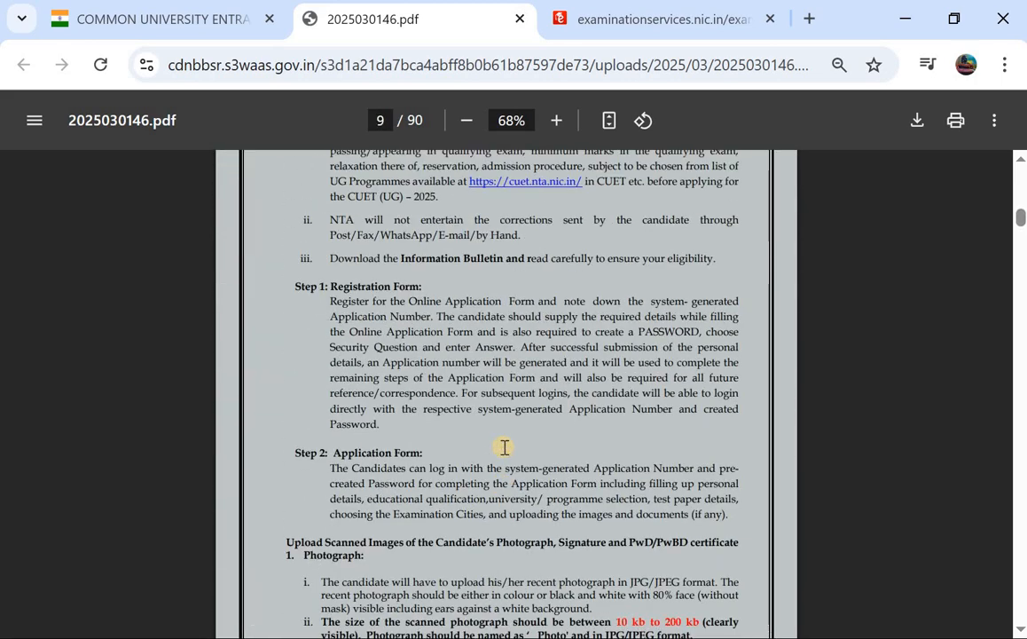
scroll(504, 447, "up", 15)
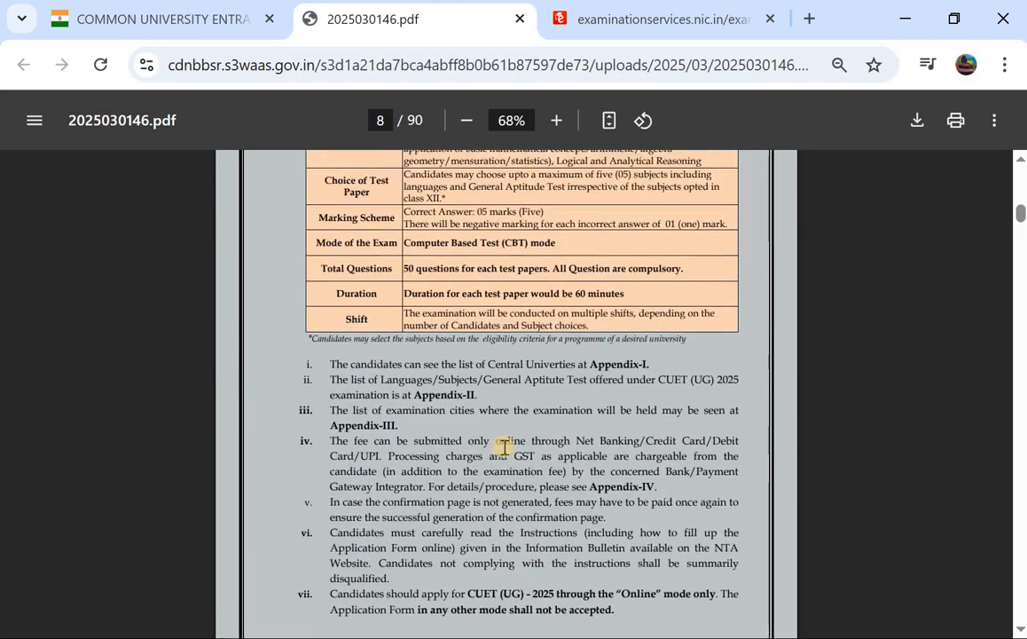
scroll(504, 447, "up", 2)
key("ctrl+Tab")
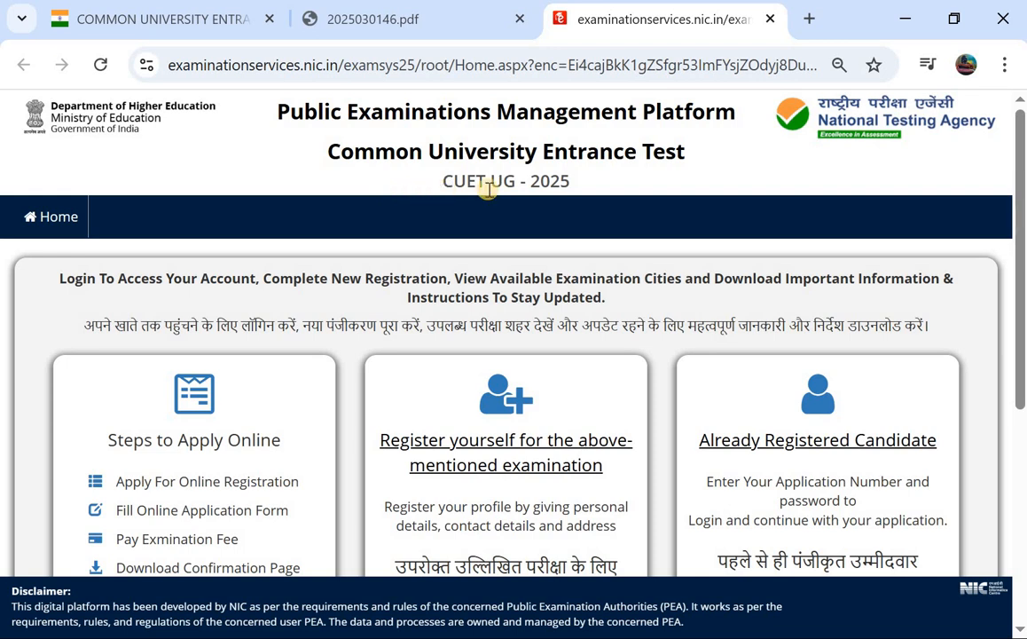
Use New Registration on the portal home page to reach the online application Instructions page.
scroll(291, 280, "down", 1)
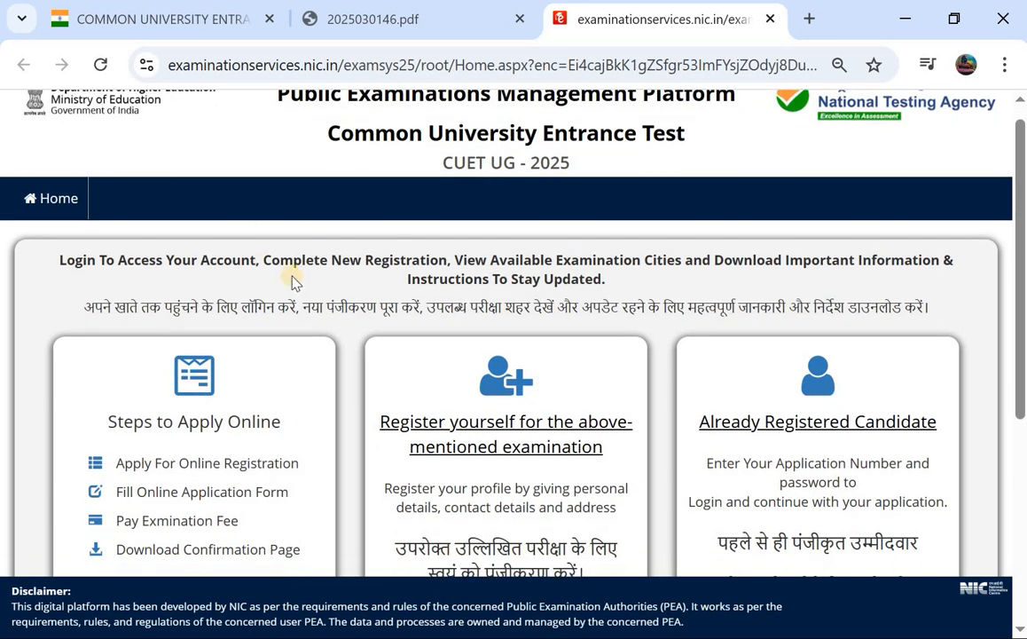
scroll(300, 266, "down", 1)
scroll(300, 269, "down", 1)
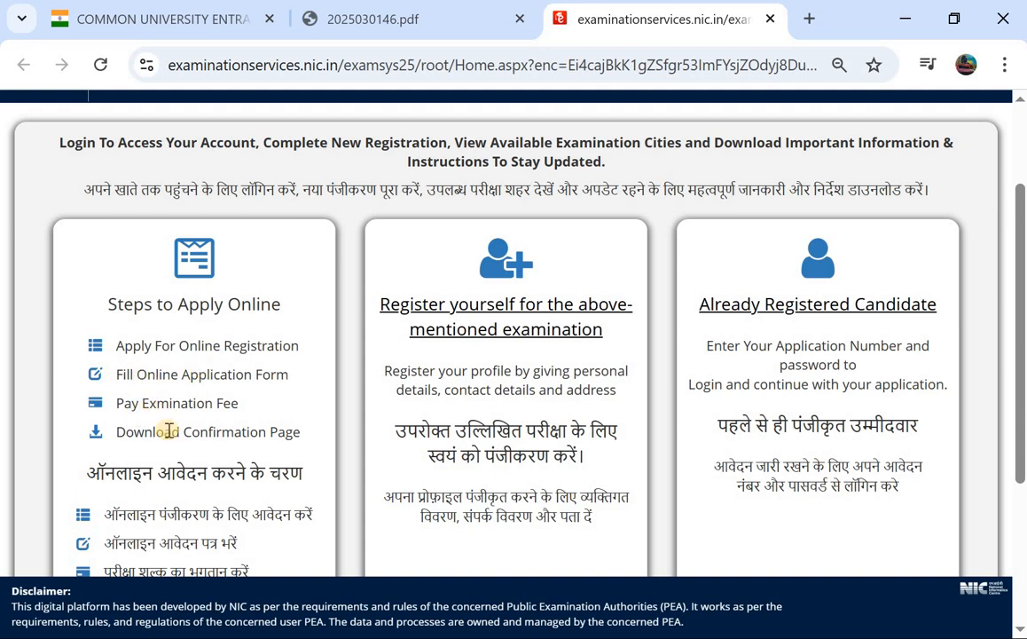
scroll(224, 441, "down", 1)
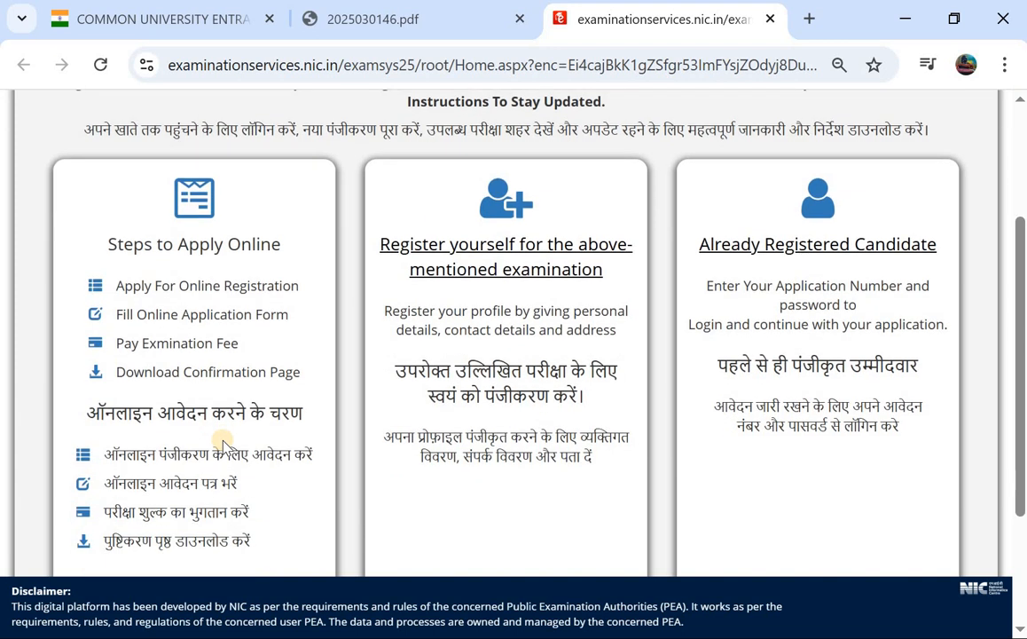
scroll(225, 441, "down", 2)
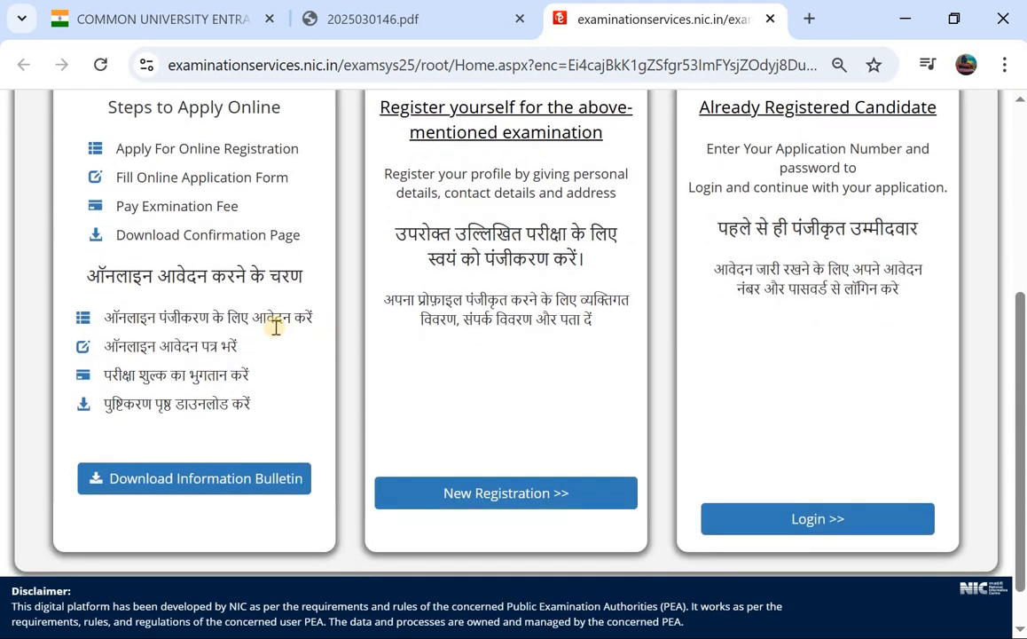
left_click(444, 494)
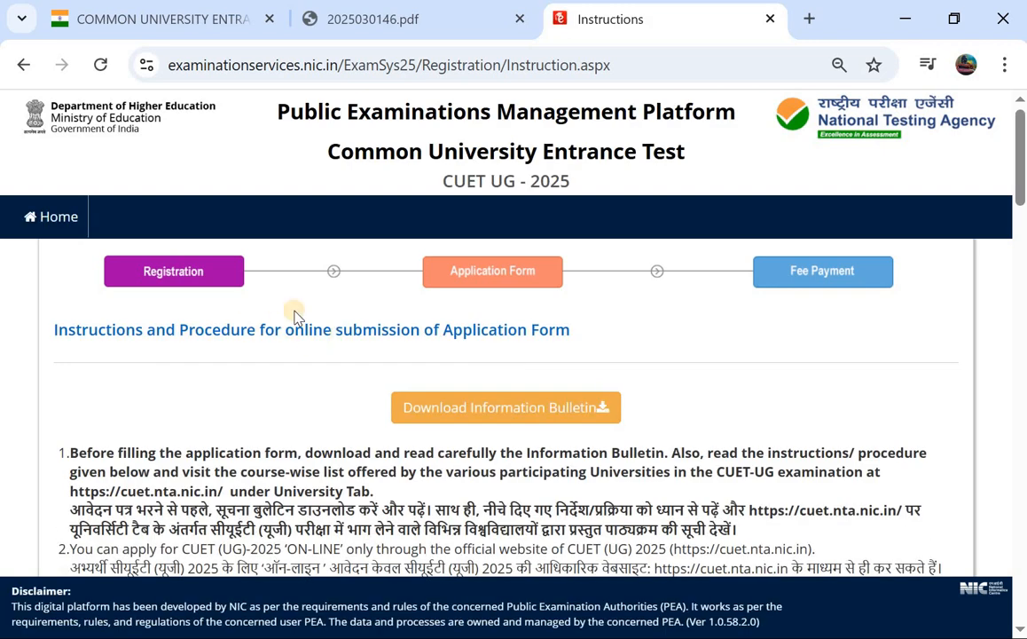
Tick the Information Bulletin declaration at the foot of the Instructions page and proceed to the form.
scroll(376, 330, "down", 1)
scroll(375, 330, "down", 2)
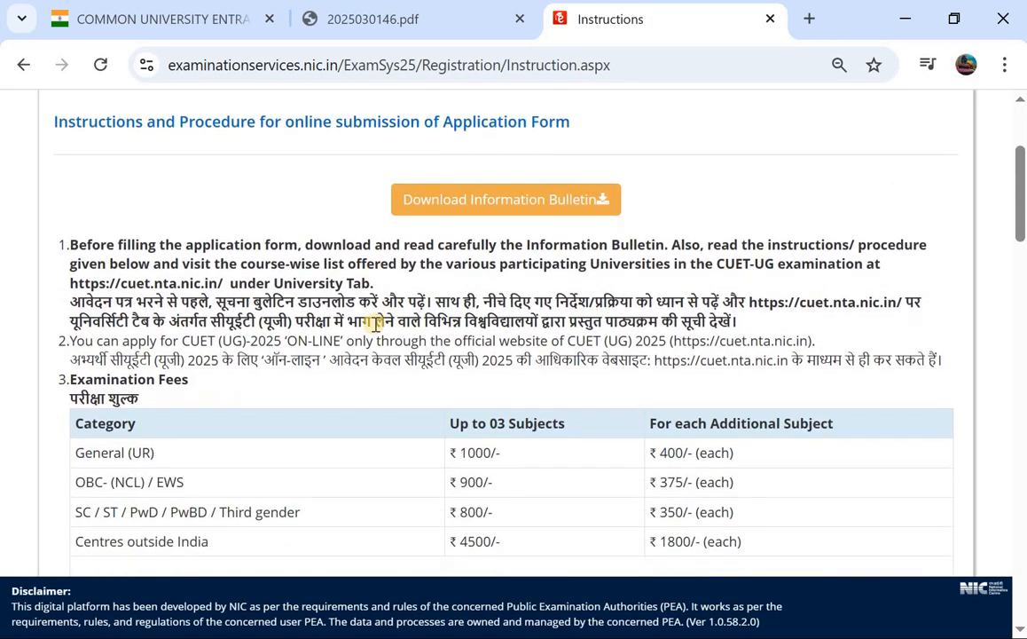
scroll(390, 355, "down", 2)
scroll(391, 355, "down", 15)
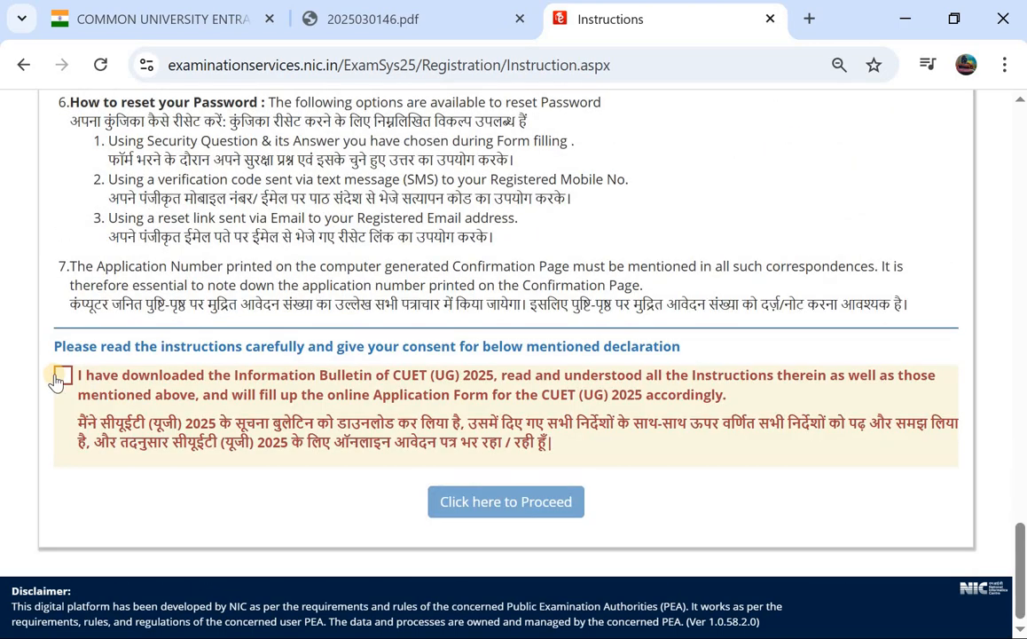
left_click(58, 377)
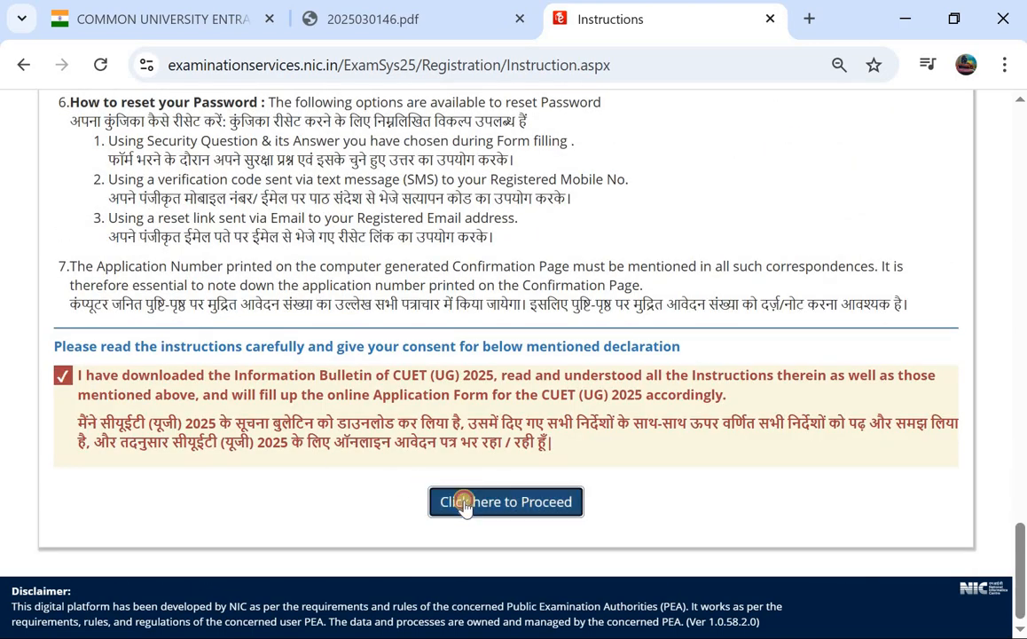
left_click(464, 503)
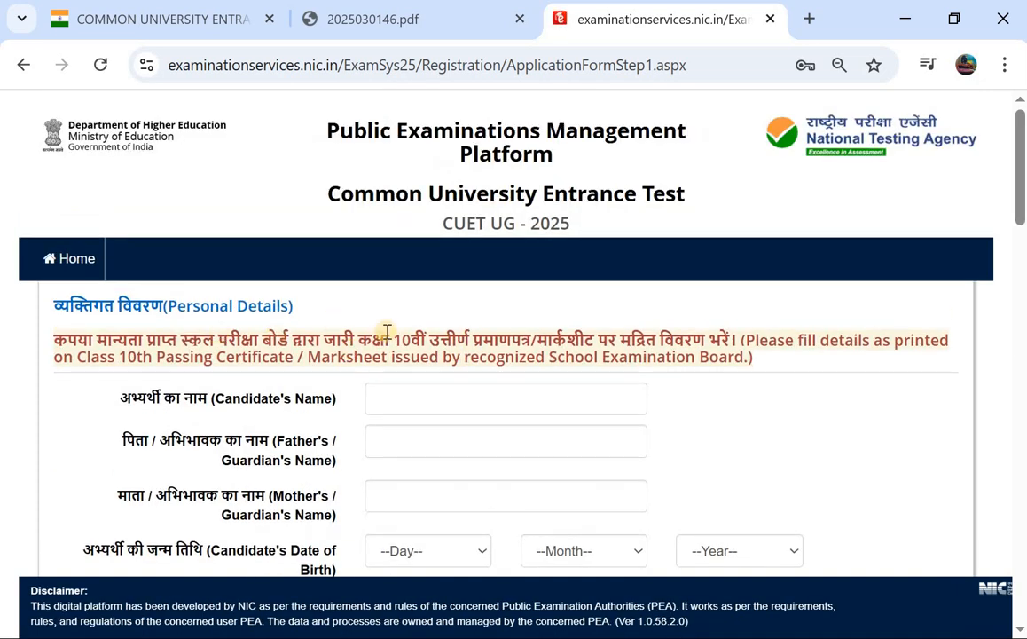
Zoom the Chrome page out to 80%.
scroll(388, 338, "down", 1)
left_click(1004, 65)
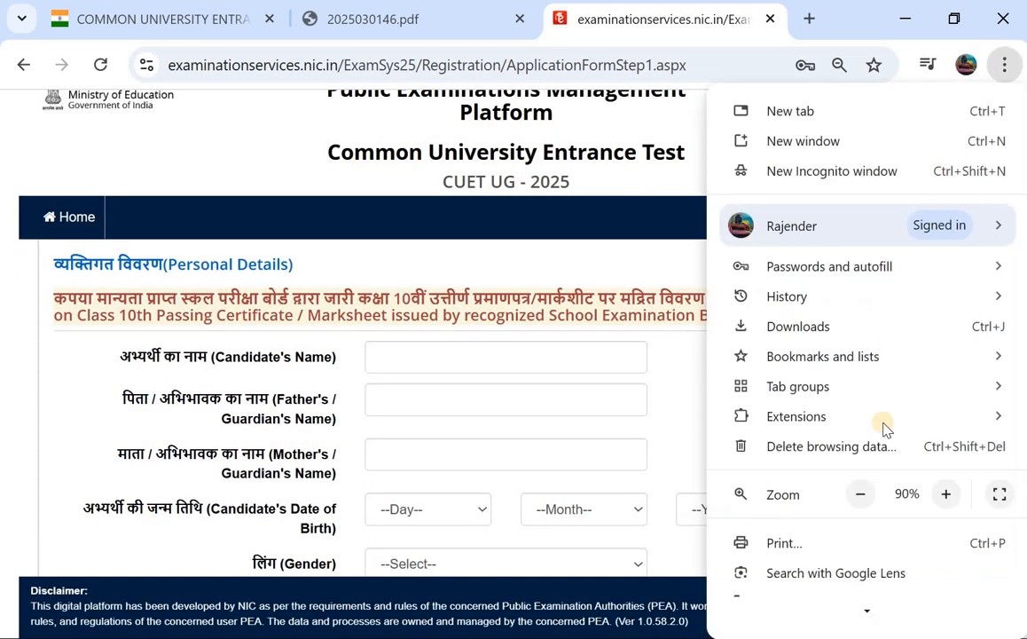
left_click(864, 495)
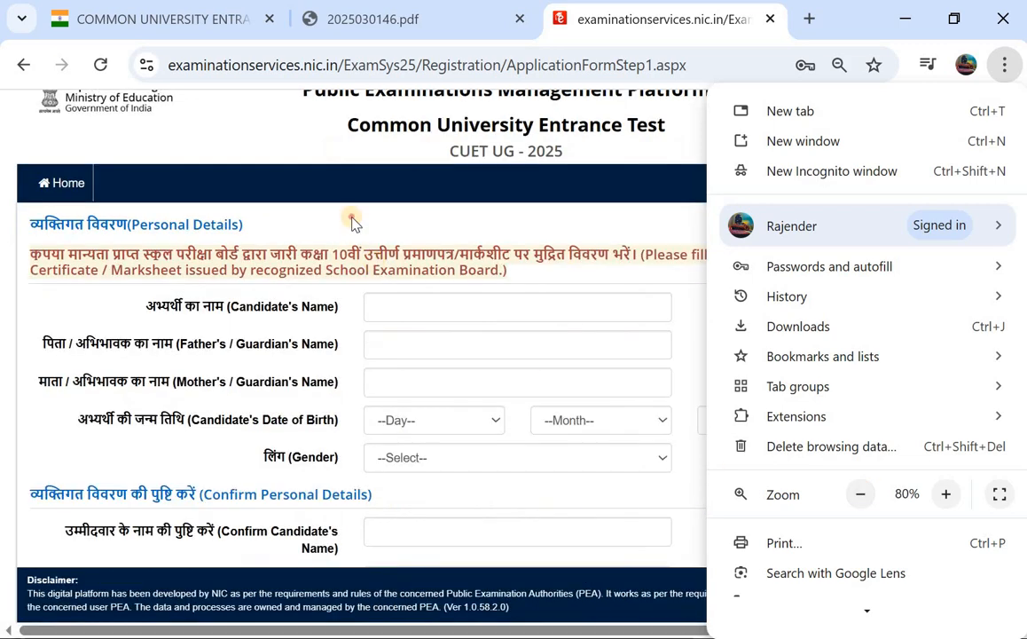
left_click(351, 223)
scroll(184, 184, "down", 10)
scroll(185, 184, "up", 10)
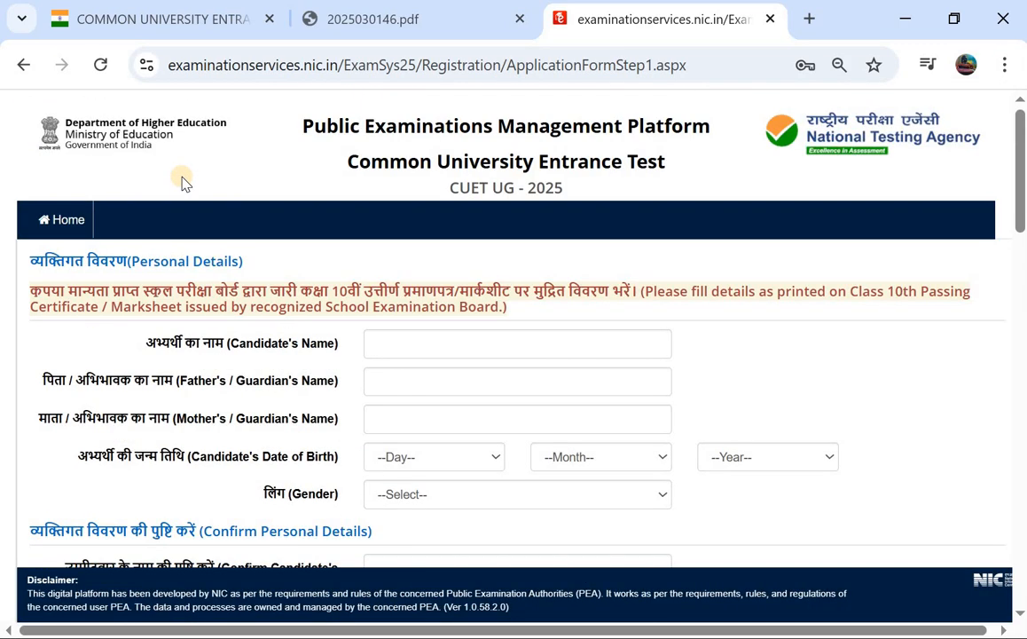
scroll(364, 251, "down", 2)
Enter the candidate's, father's and mother's names.
left_click(392, 242)
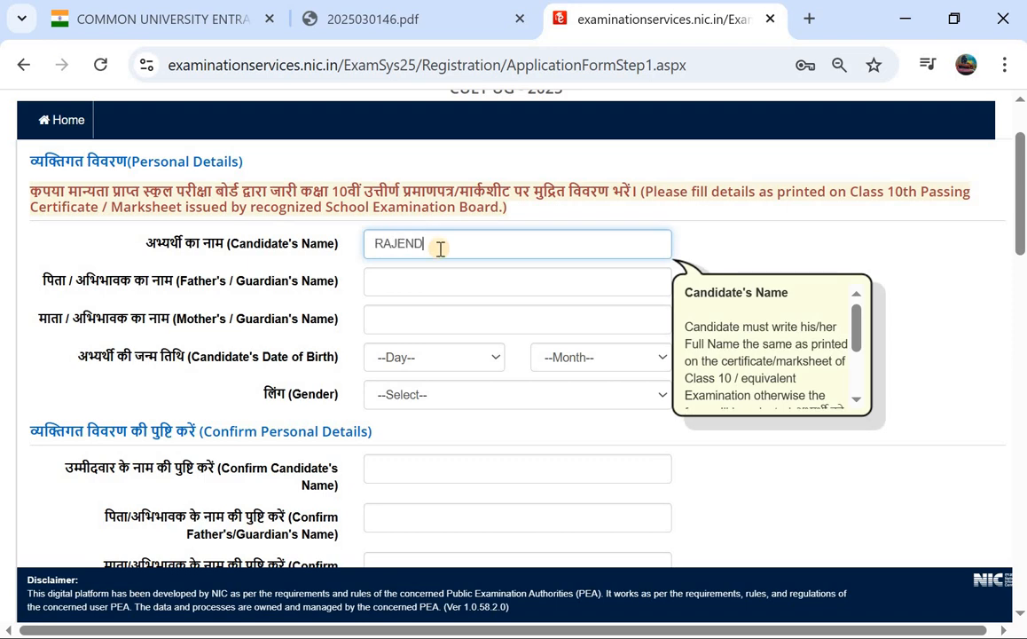
left_click(414, 282)
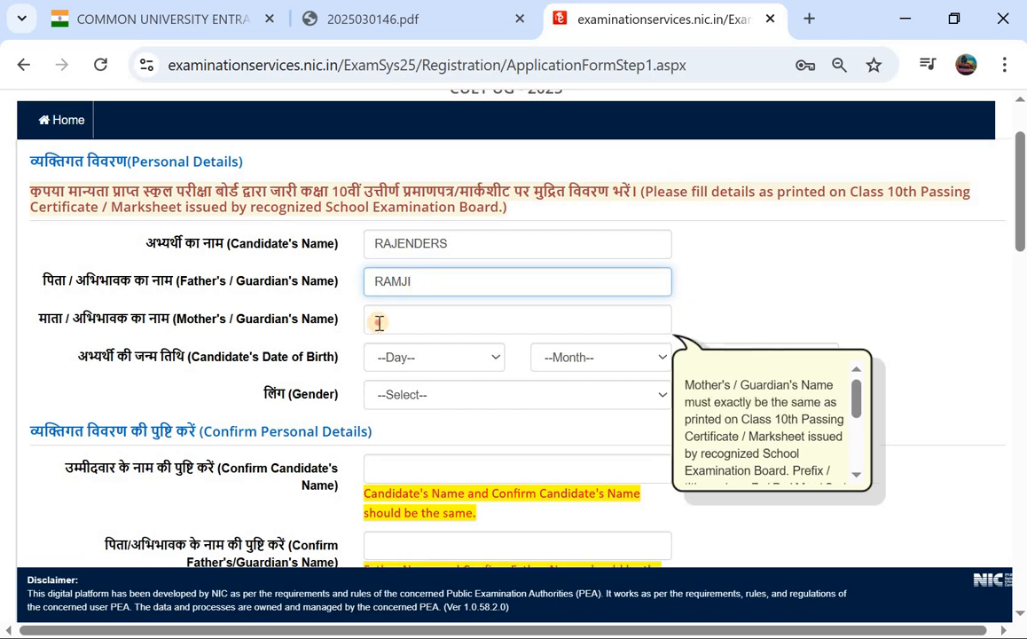
left_click(379, 323)
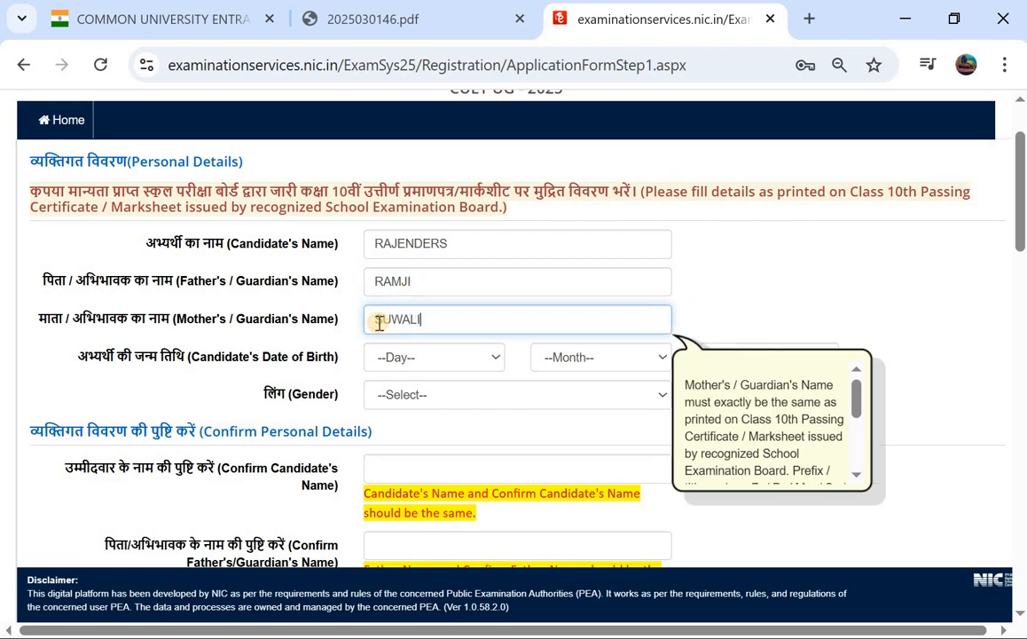
Set date of birth to 01 / May (05) / 2001 and gender to Male.
left_click(410, 358)
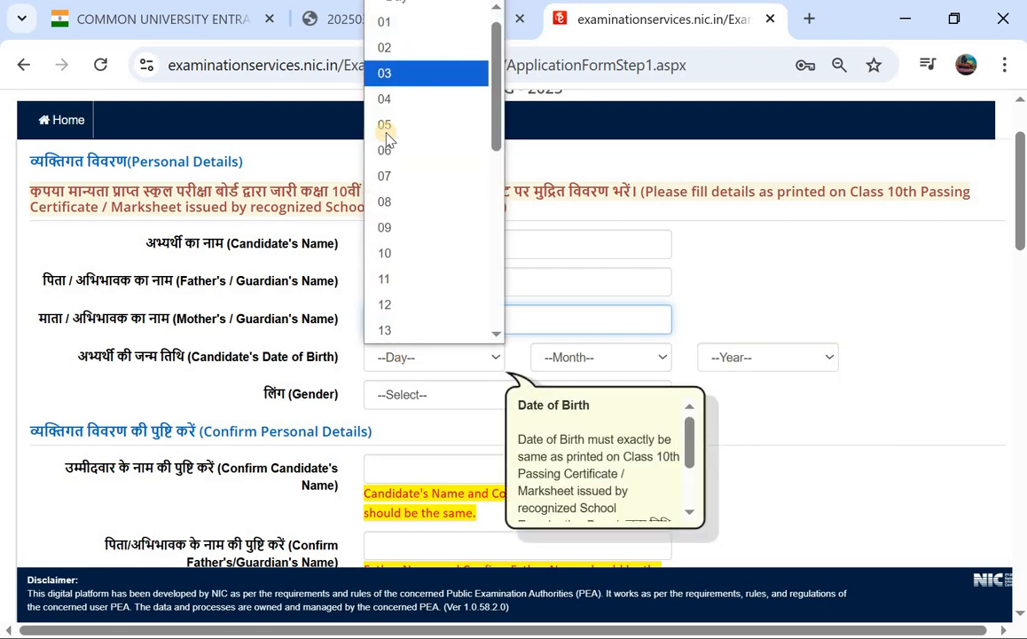
left_click(390, 26)
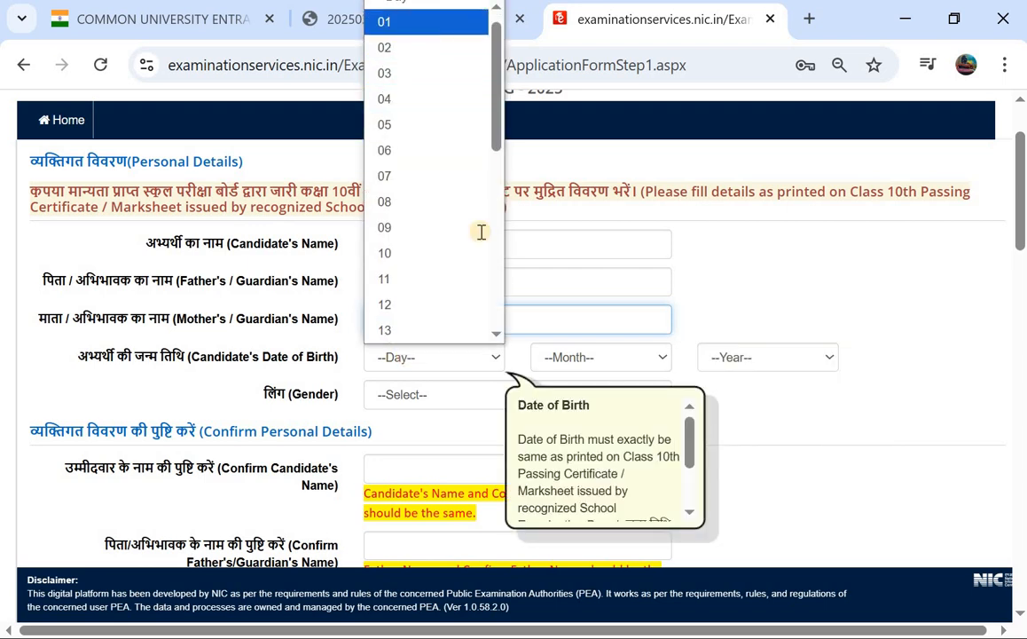
left_click(554, 357)
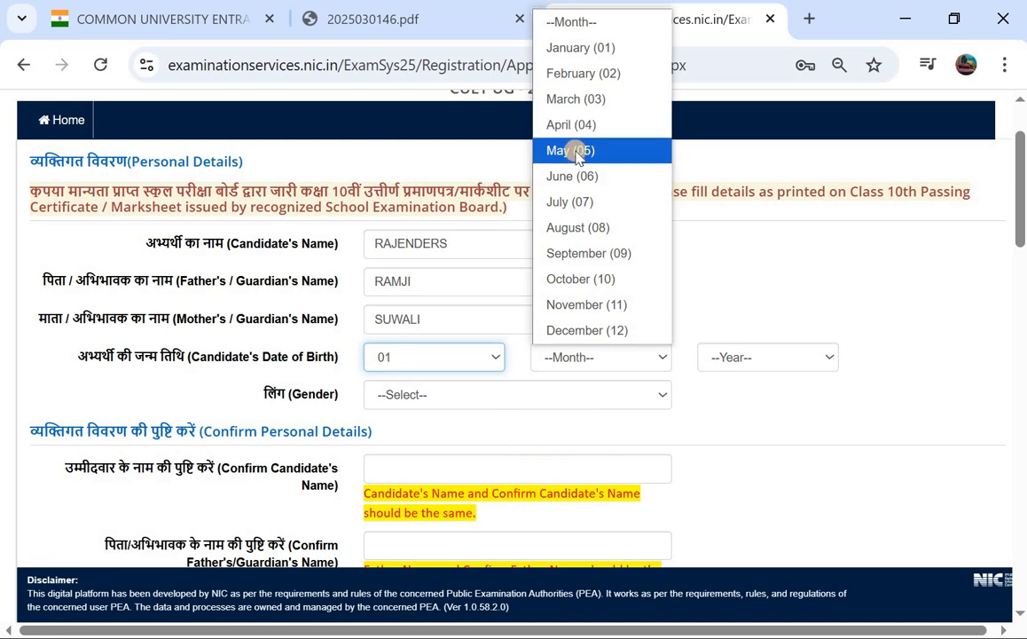
left_click(578, 151)
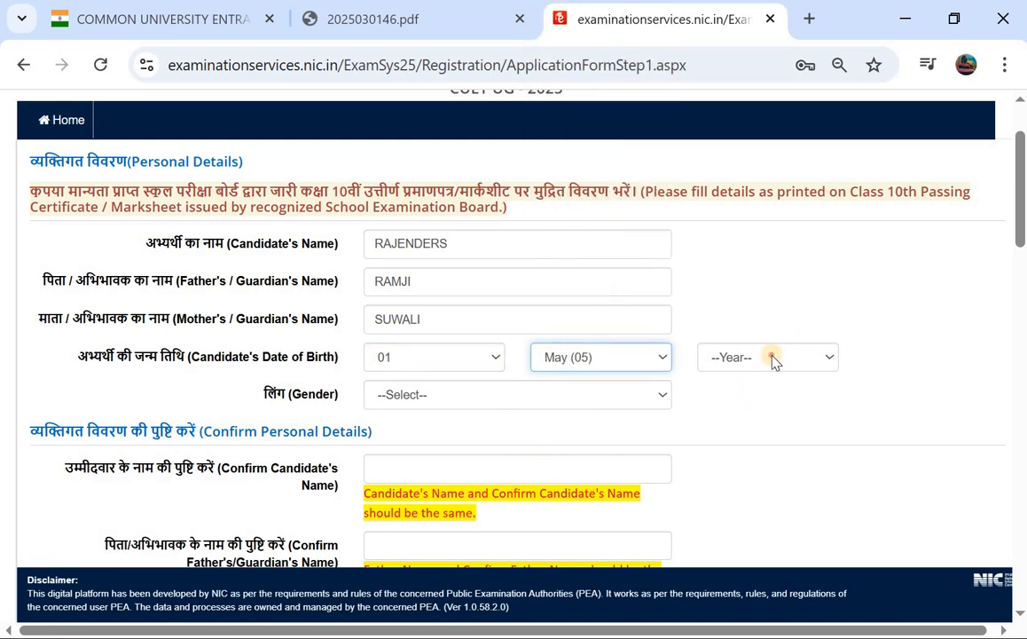
left_click(774, 357)
scroll(757, 294, "down", 1)
left_click(773, 252)
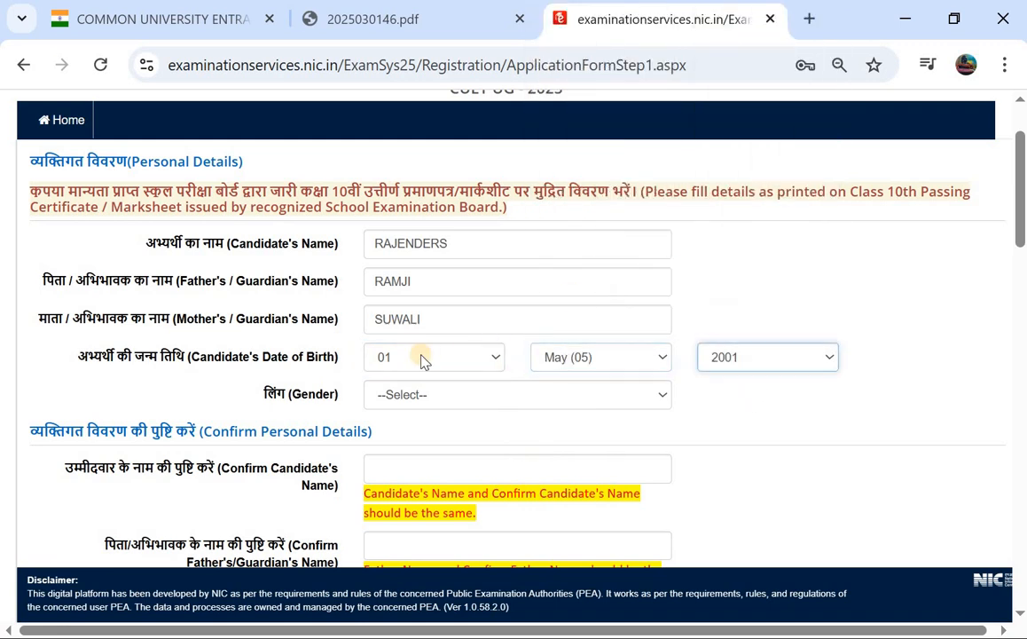
left_click(450, 395)
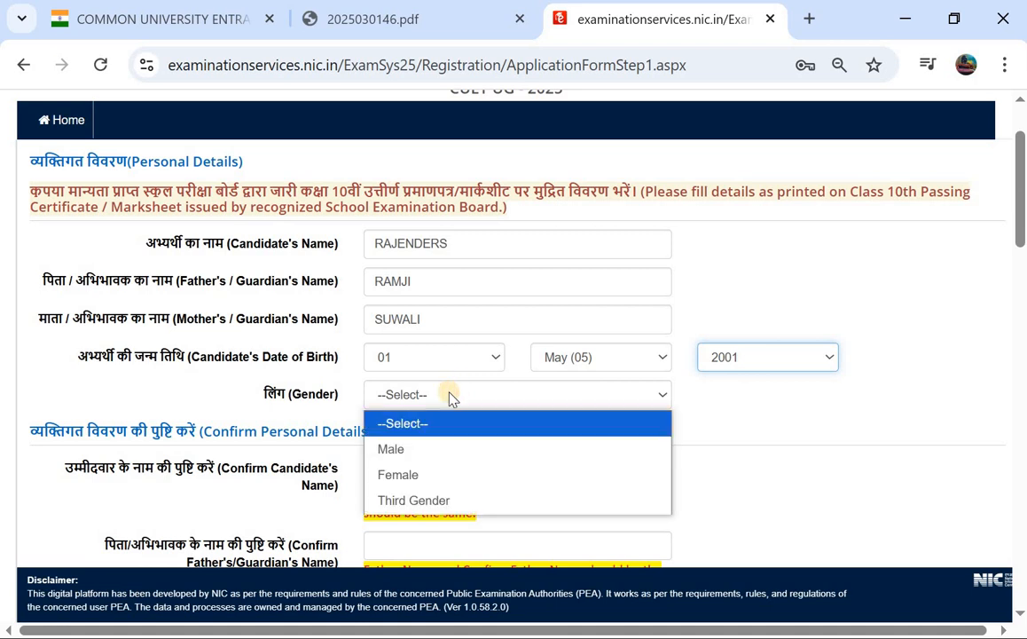
left_click(411, 449)
scroll(348, 372, "down", 2)
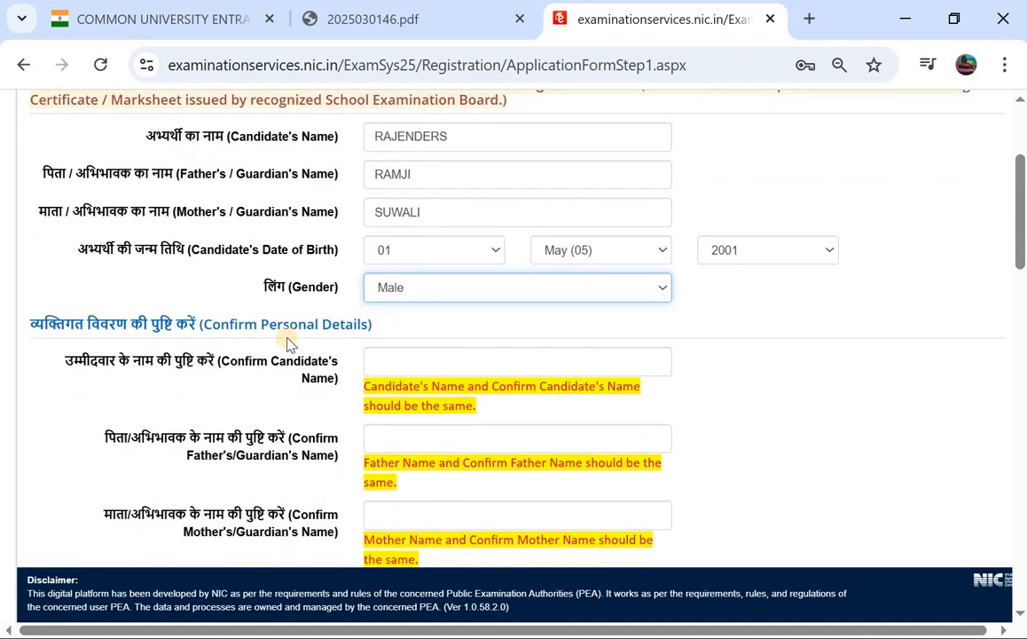
Fill in the Confirm Candidate's, father's and mother's name fields, fixing a typo in the candidate's name.
scroll(414, 294, "down", 1)
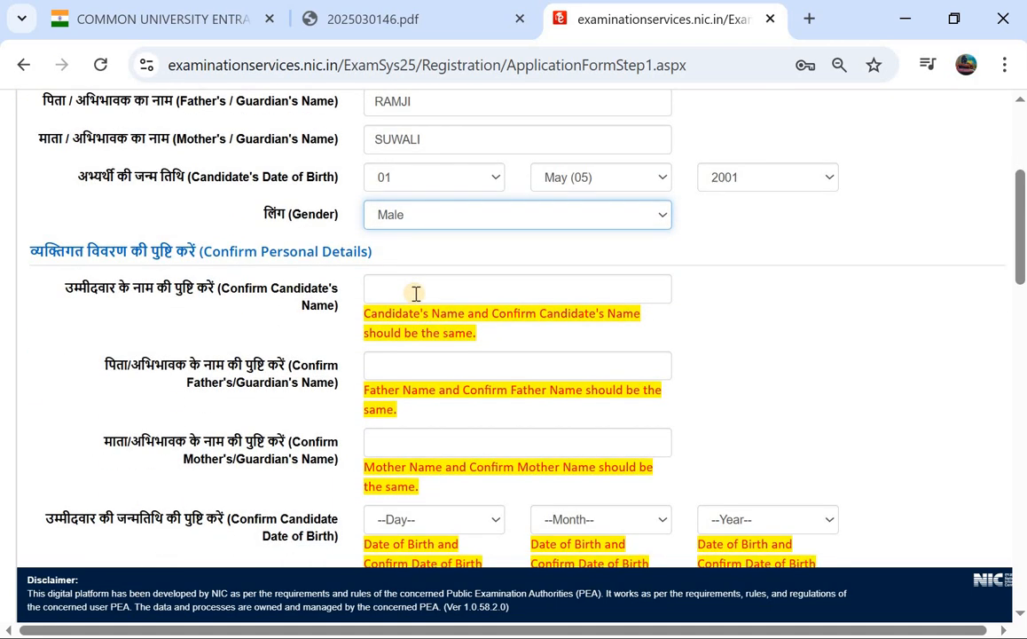
left_click(415, 294)
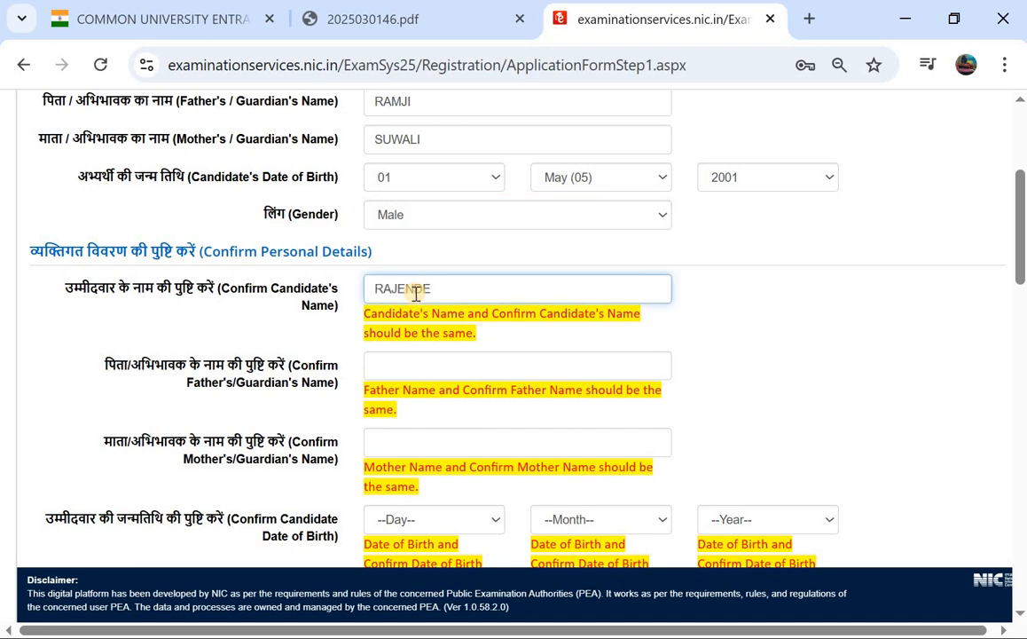
type("RAJENDEER")
key("BackSpace")
key("BackSpace")
type("R")
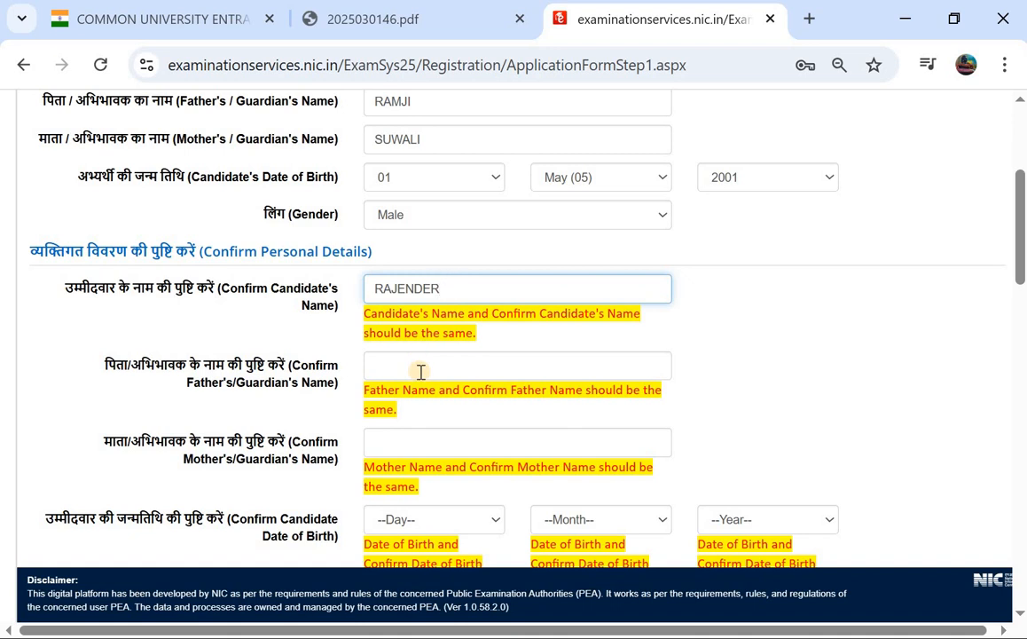
left_click(421, 374)
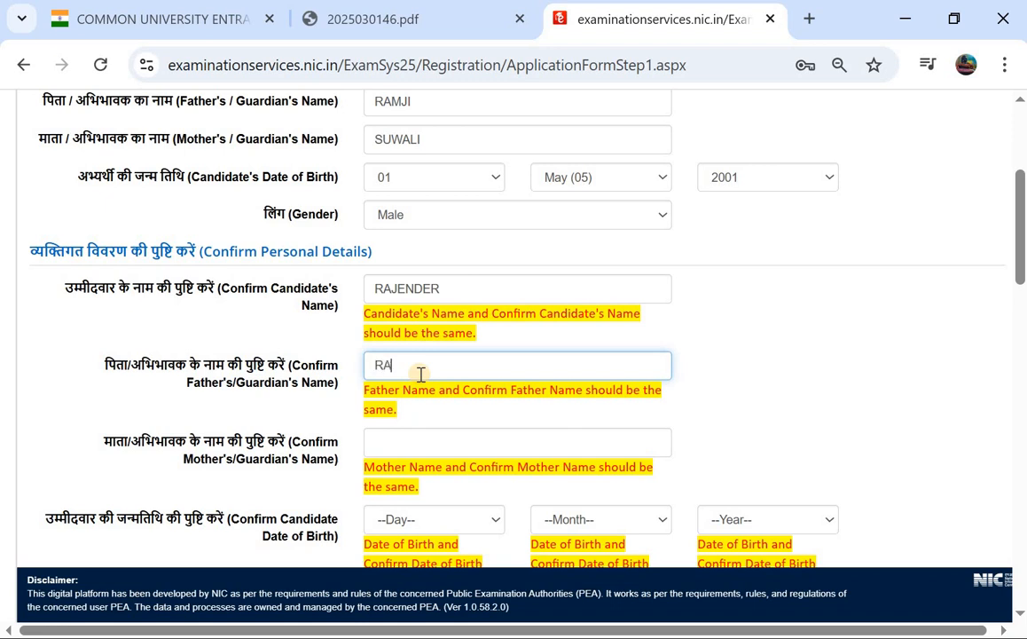
left_click(404, 441)
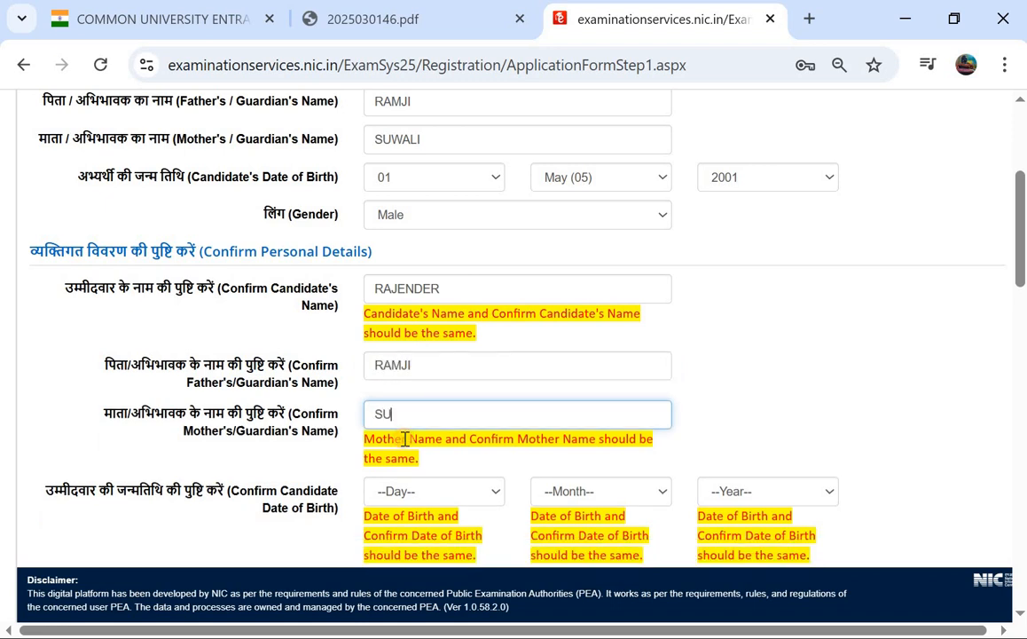
scroll(399, 438, "down", 2)
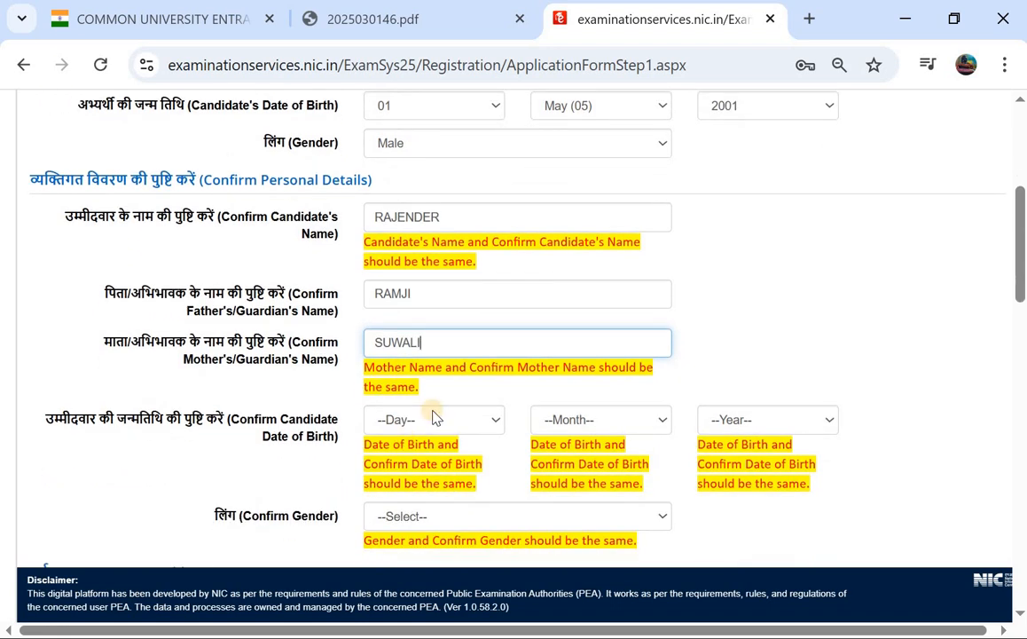
left_click(431, 397)
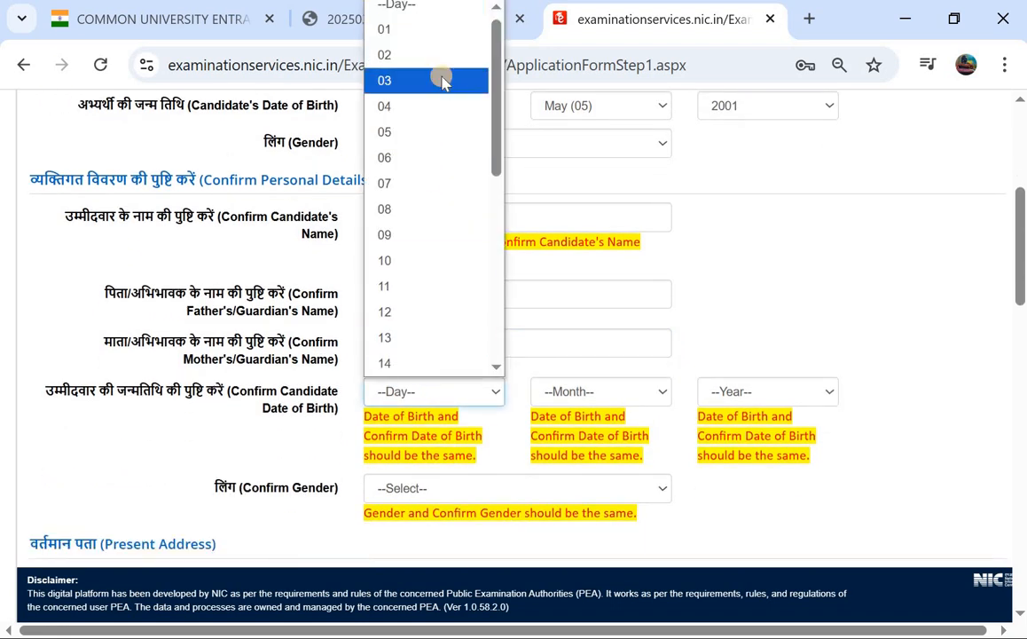
left_click(441, 29)
left_click(591, 391)
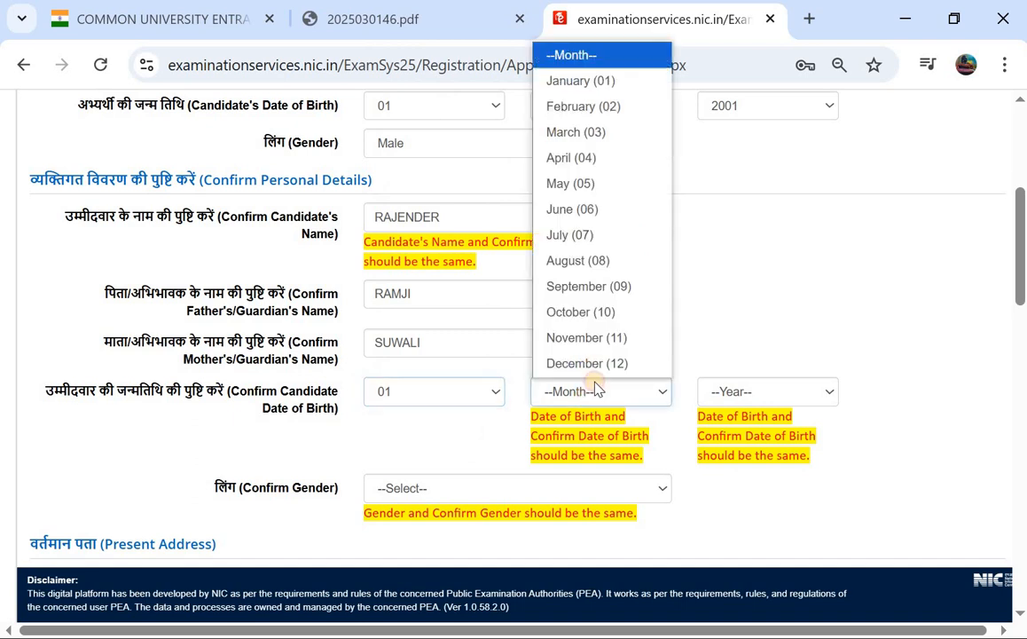
left_click(591, 184)
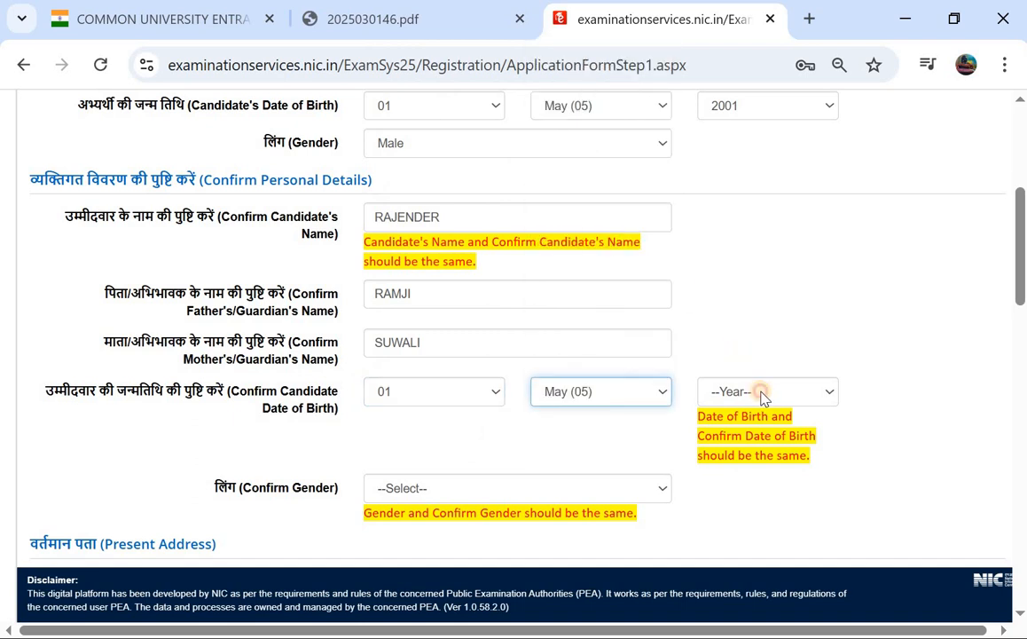
left_click(763, 391)
left_click(745, 259)
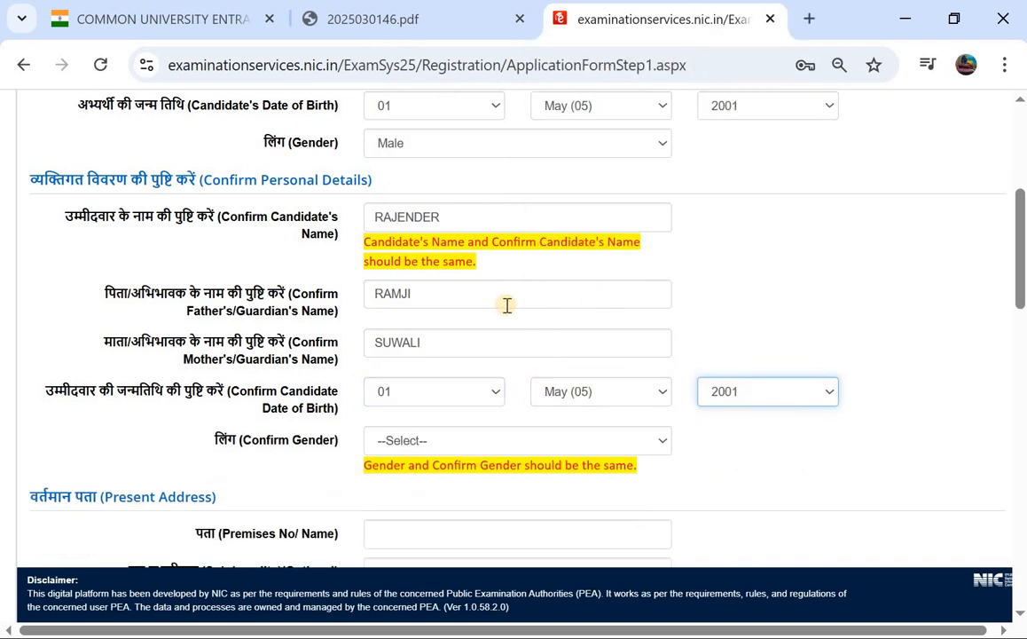
scroll(507, 306, "down", 1)
left_click(404, 340)
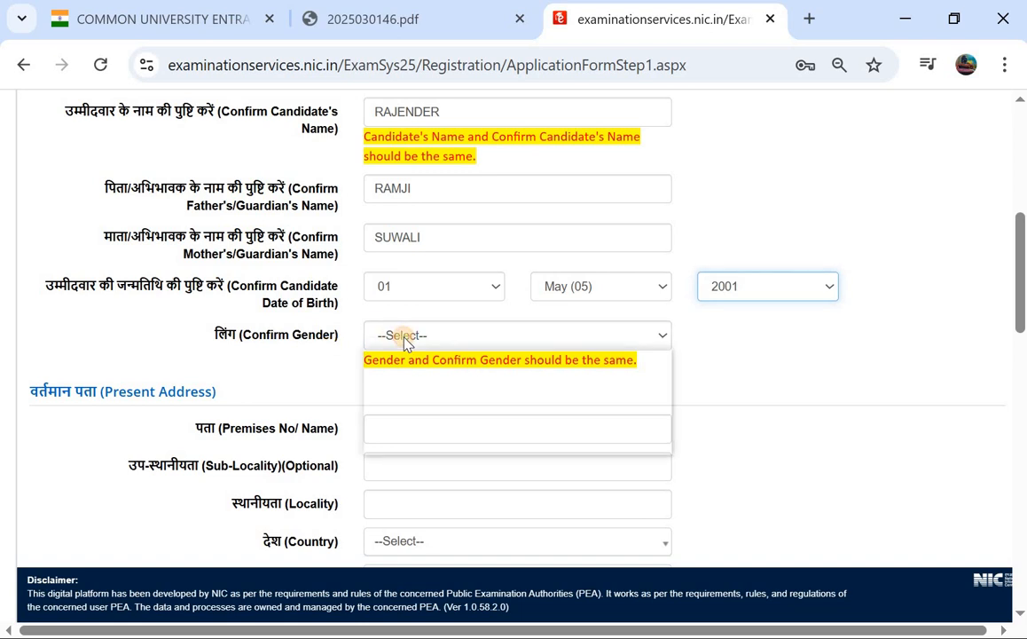
left_click(451, 330)
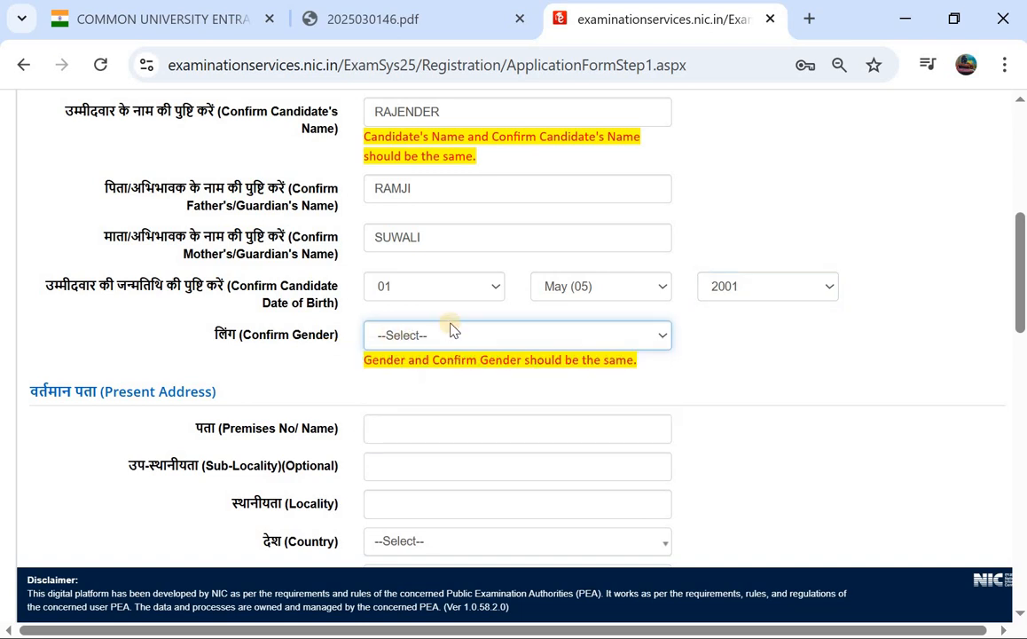
scroll(355, 330, "down", 1)
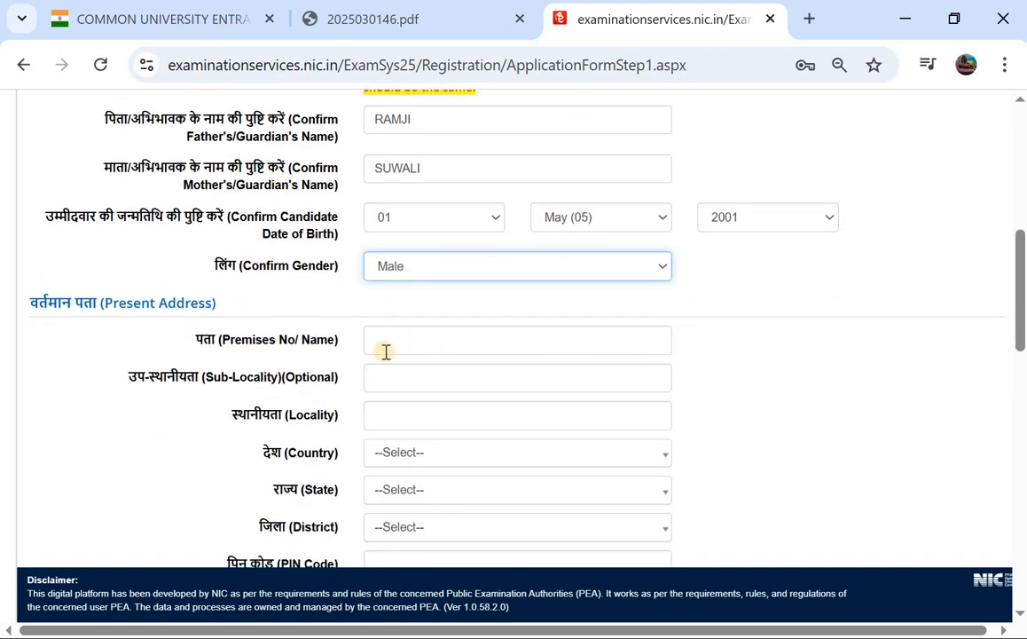
left_click(421, 344)
Set the present address country to India and state to TELANGANA.
scroll(417, 344, "down", 1)
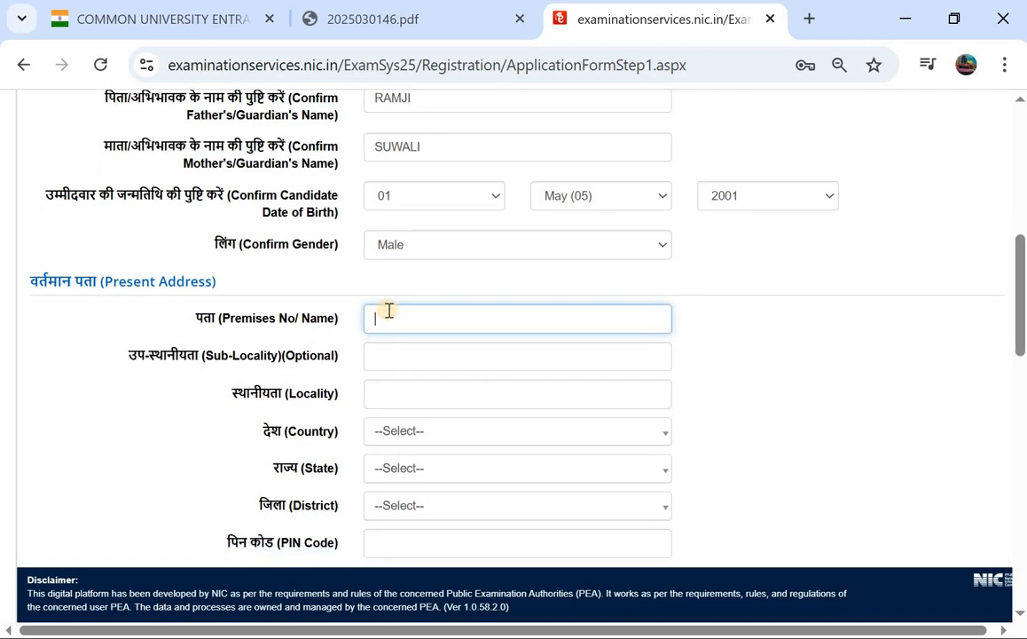
scroll(395, 364, "down", 1)
left_click(397, 381)
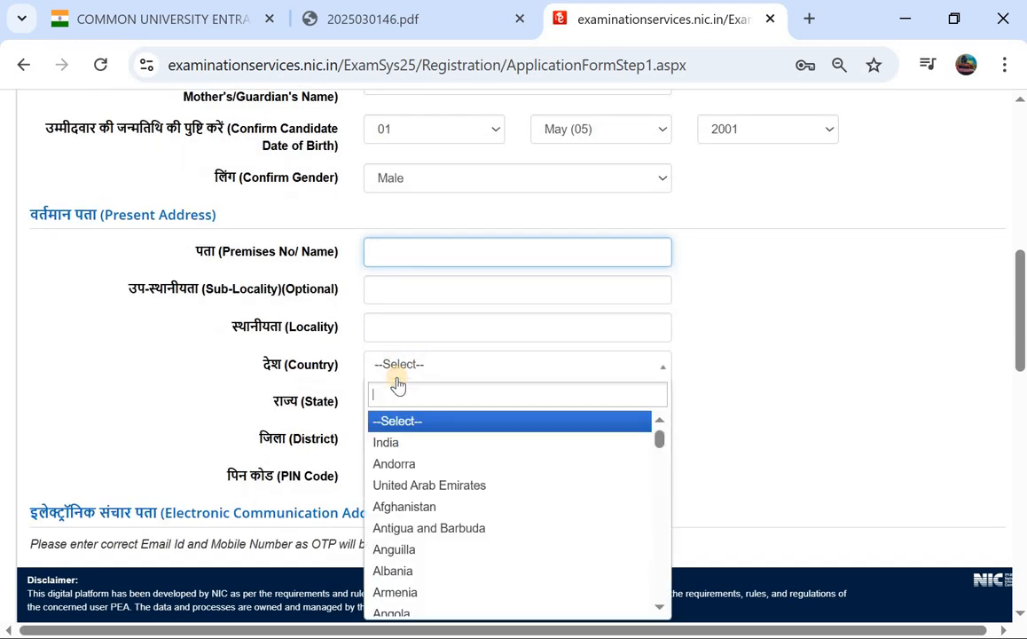
left_click(401, 440)
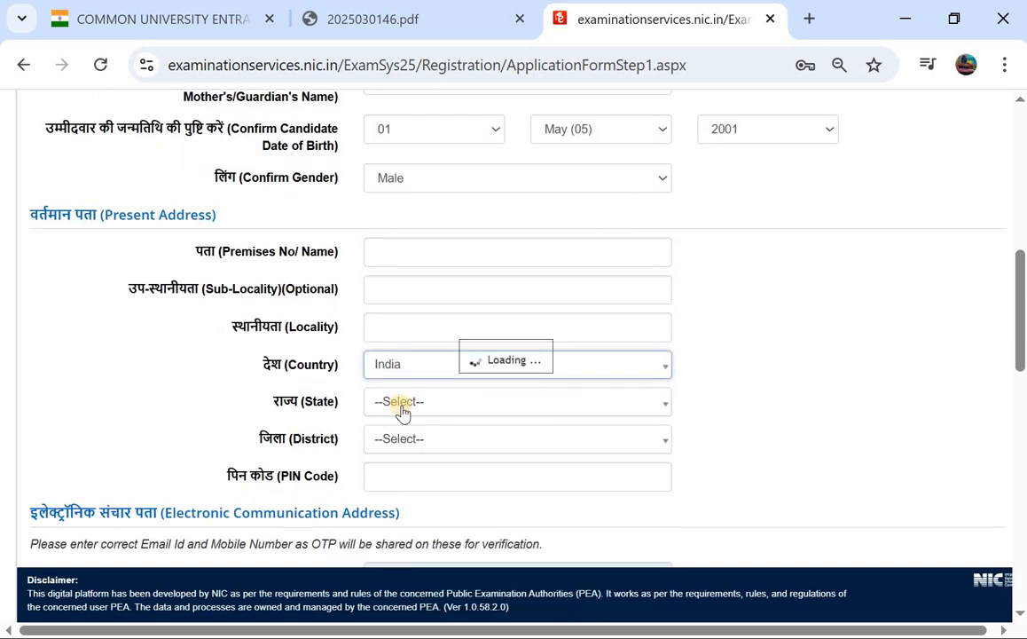
left_click(425, 376)
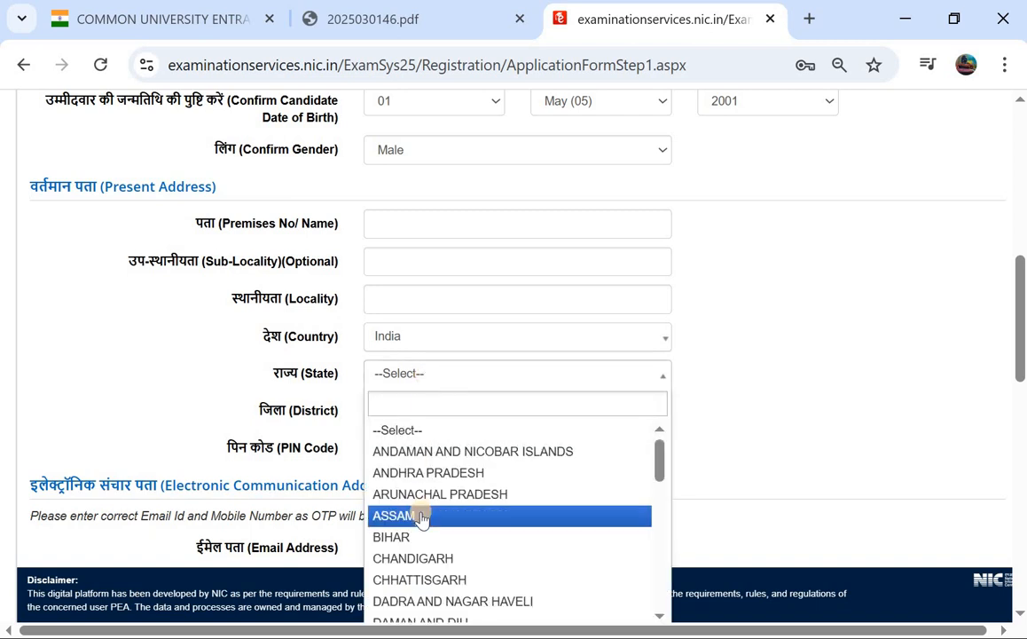
scroll(420, 515, "down", 8)
scroll(420, 520, "down", 2)
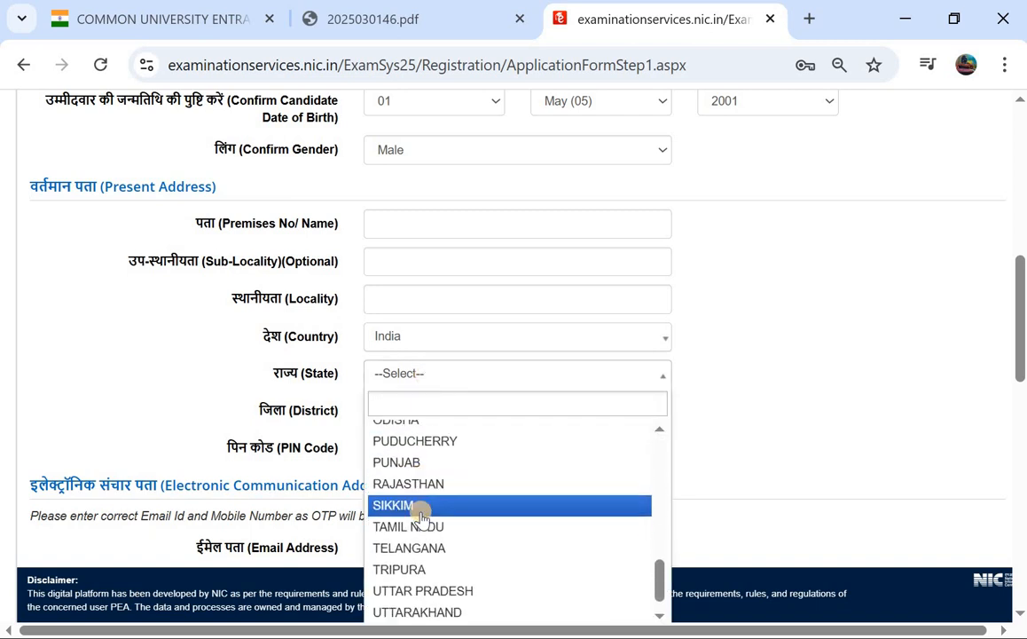
left_click(396, 546)
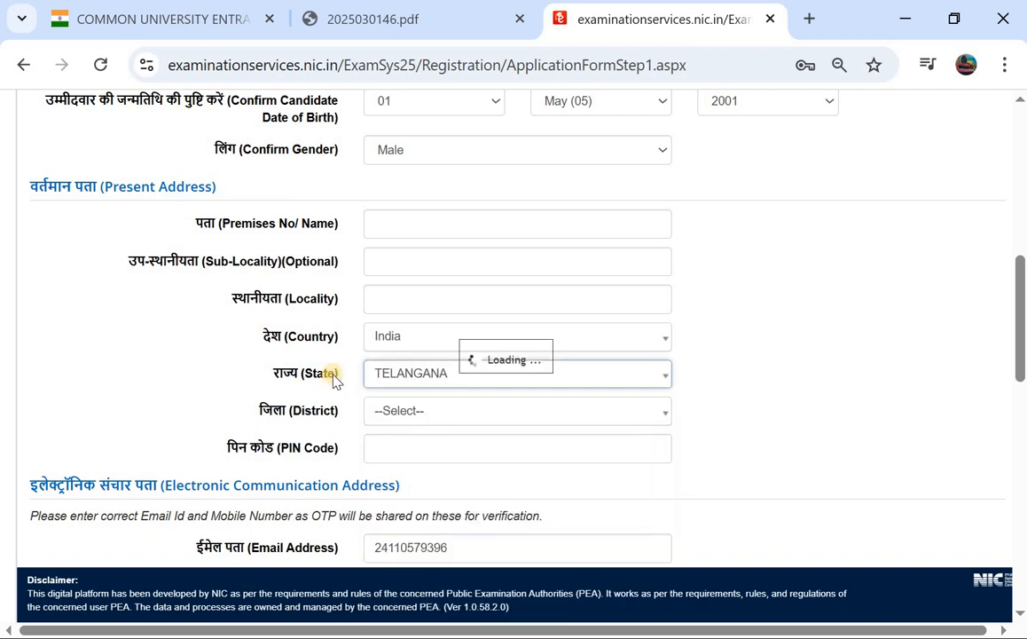
Choose district MAHABUBABAD and enter the PIN code.
left_click(387, 413)
scroll(400, 503, "down", 3)
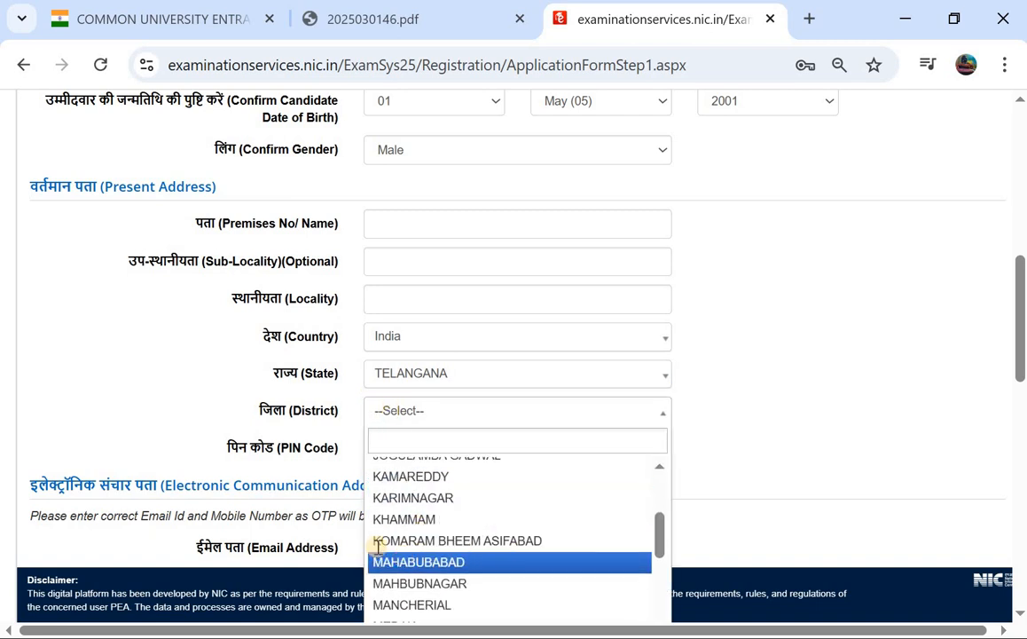
left_click(395, 562)
left_click(409, 440)
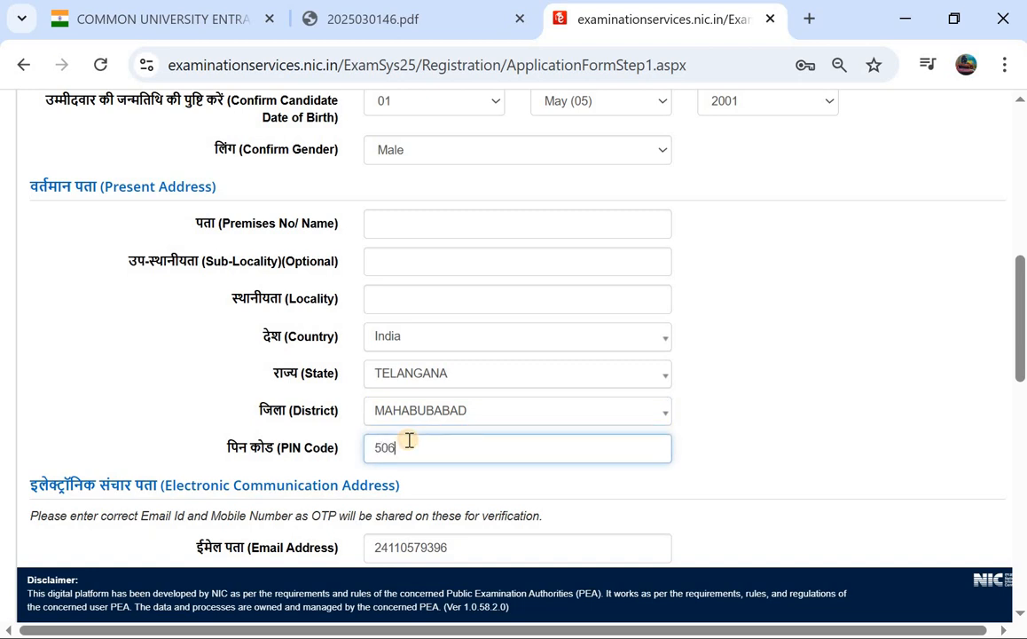
scroll(409, 440, "down", 1)
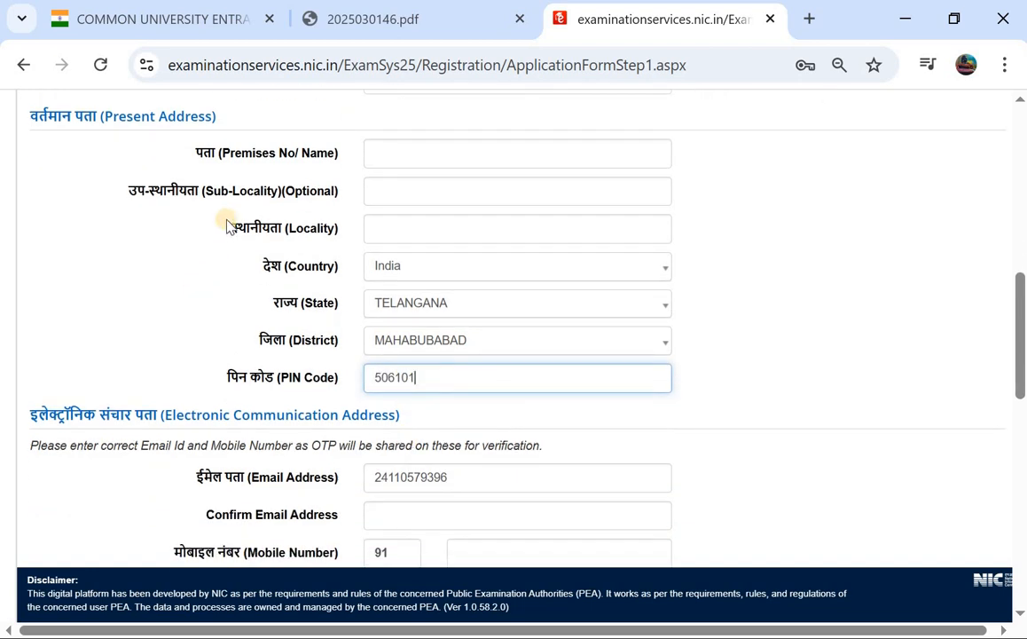
Clear the wrong value from the email address field and dismiss its help tip.
scroll(247, 286, "down", 1)
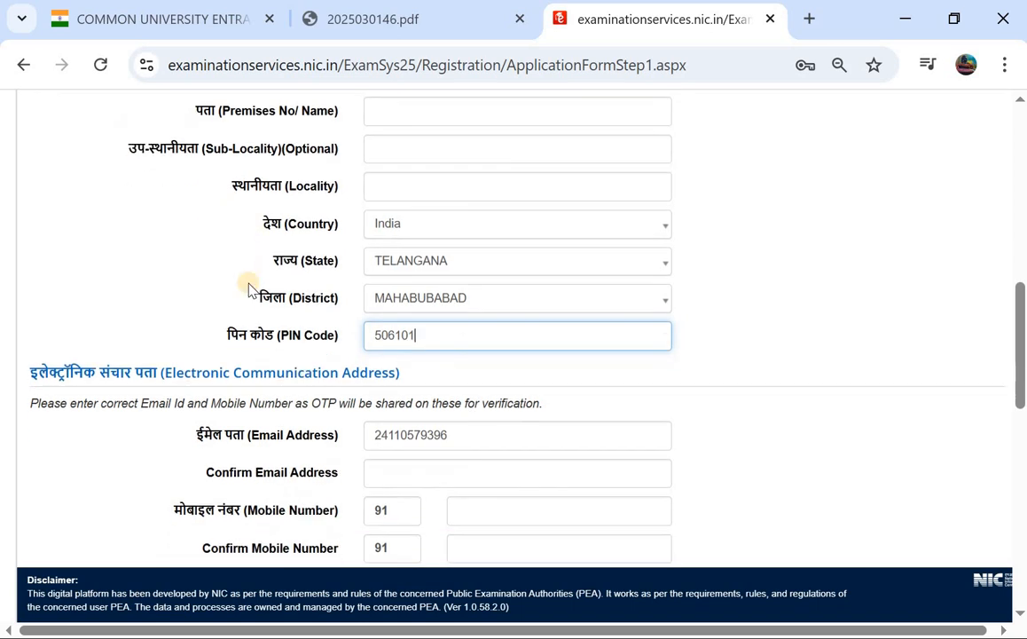
scroll(277, 394, "down", 1)
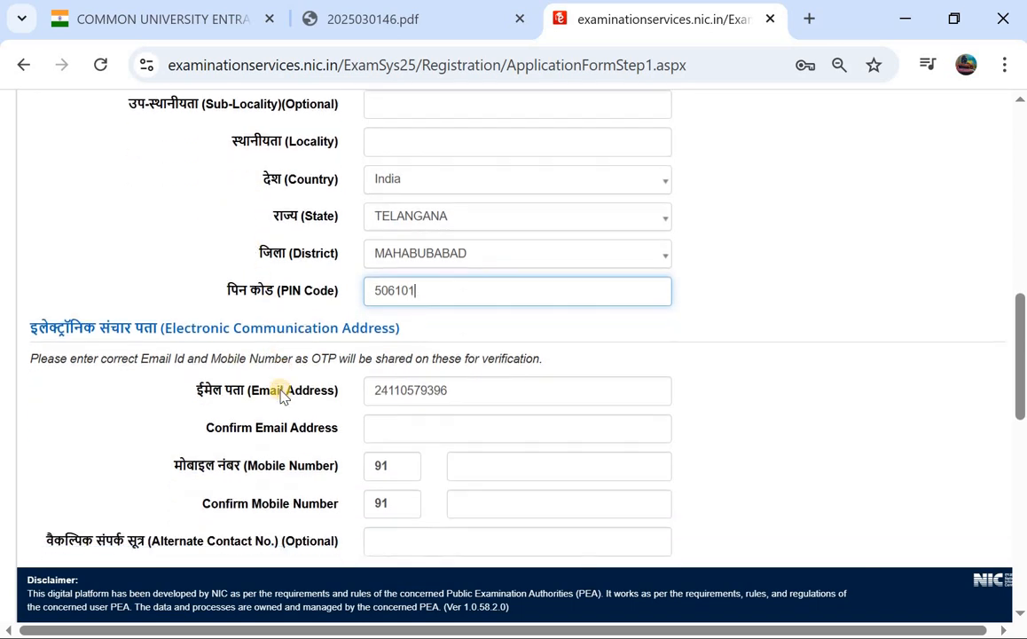
scroll(401, 286, "up", 3)
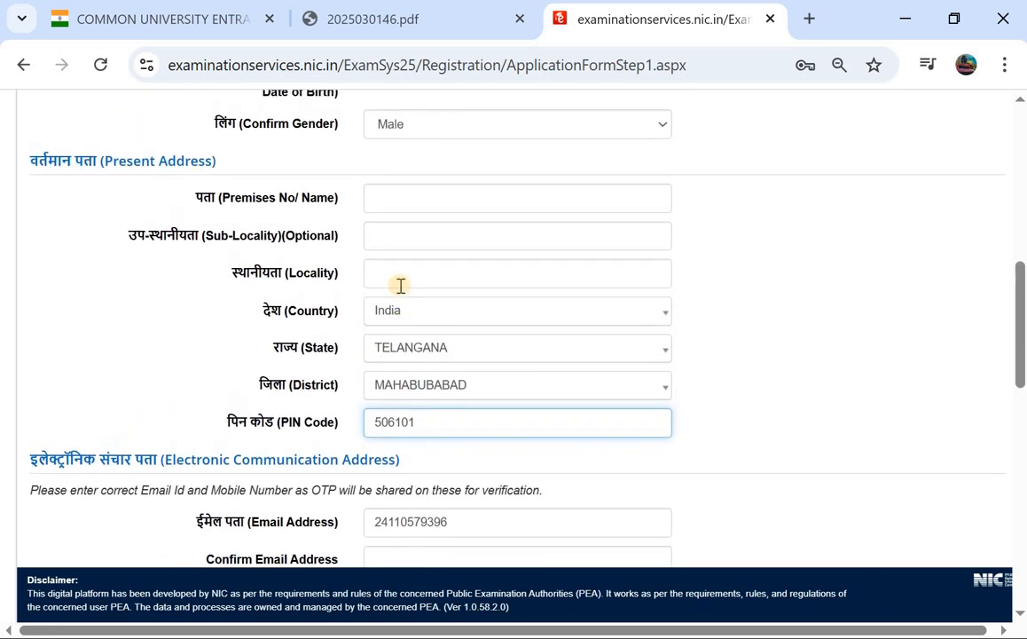
scroll(371, 321, "down", 4)
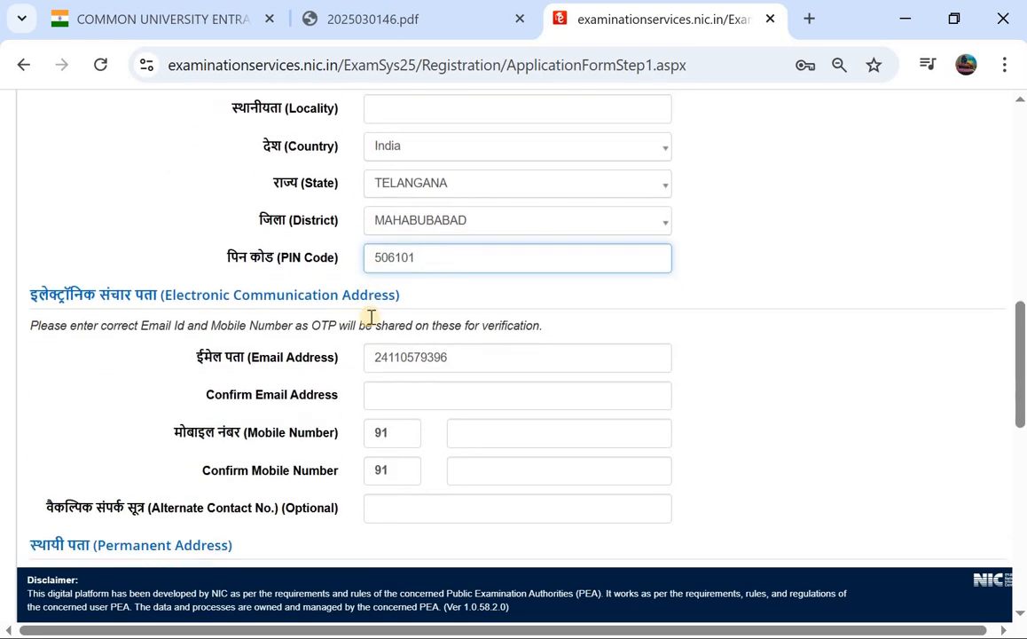
left_click(472, 318)
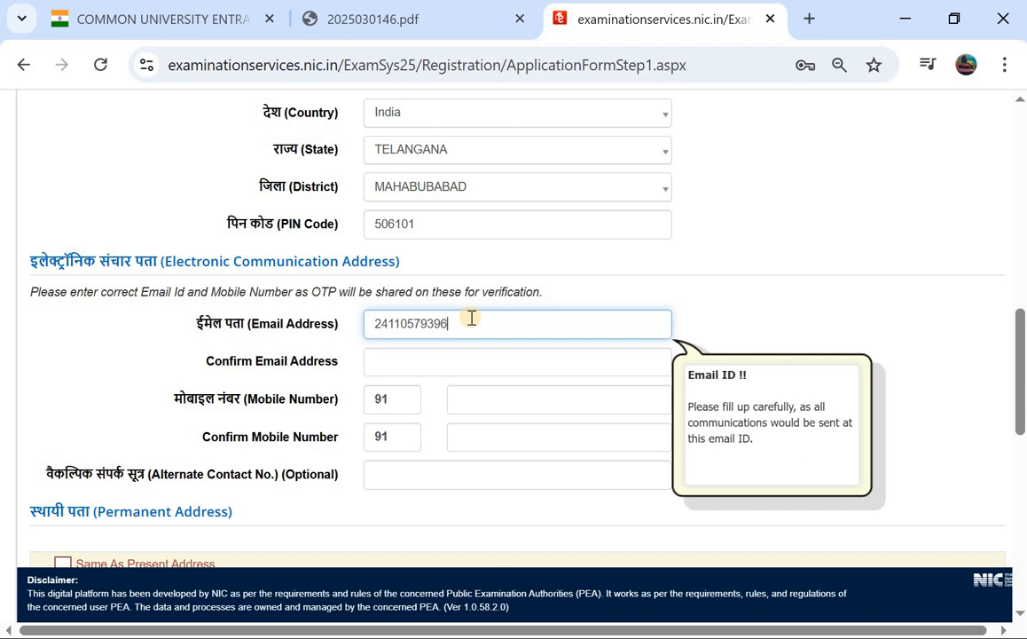
key("ctrl+a")
key("BackSpace")
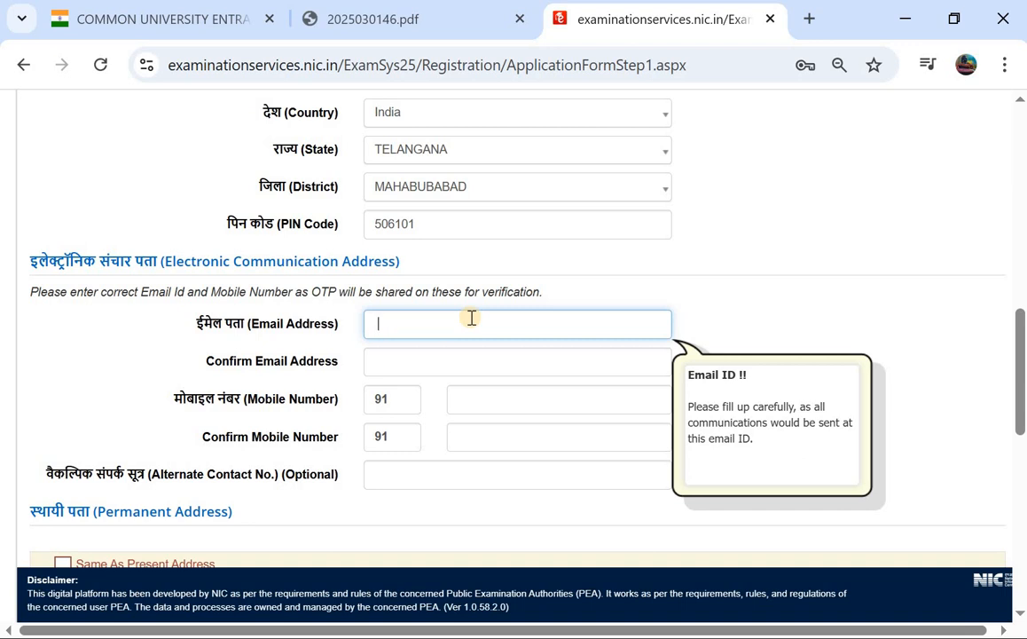
left_click(407, 366)
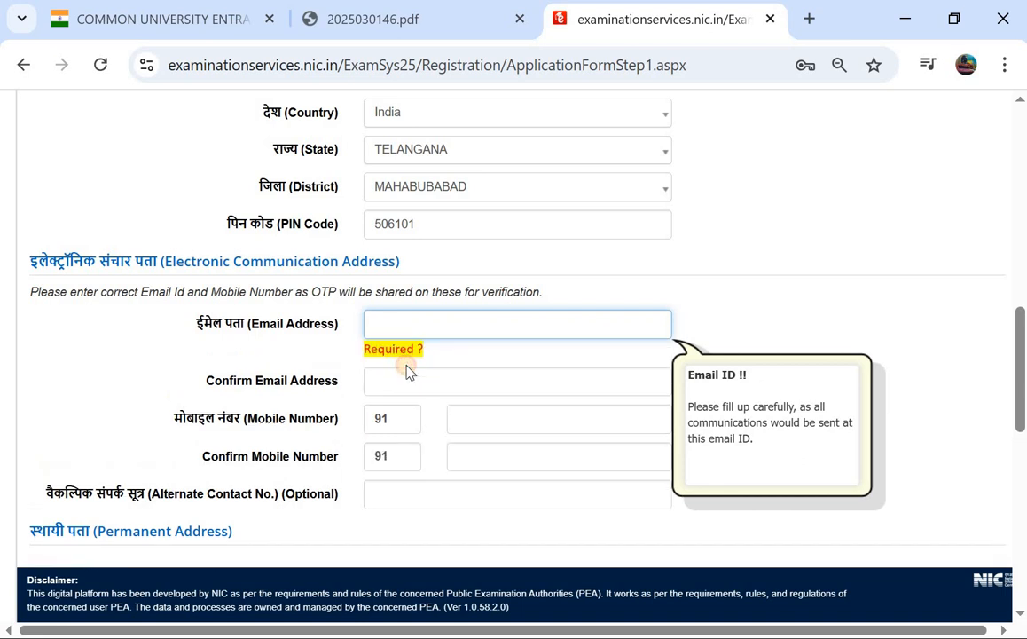
Enter the mobile number and its confirmation.
left_click(469, 421)
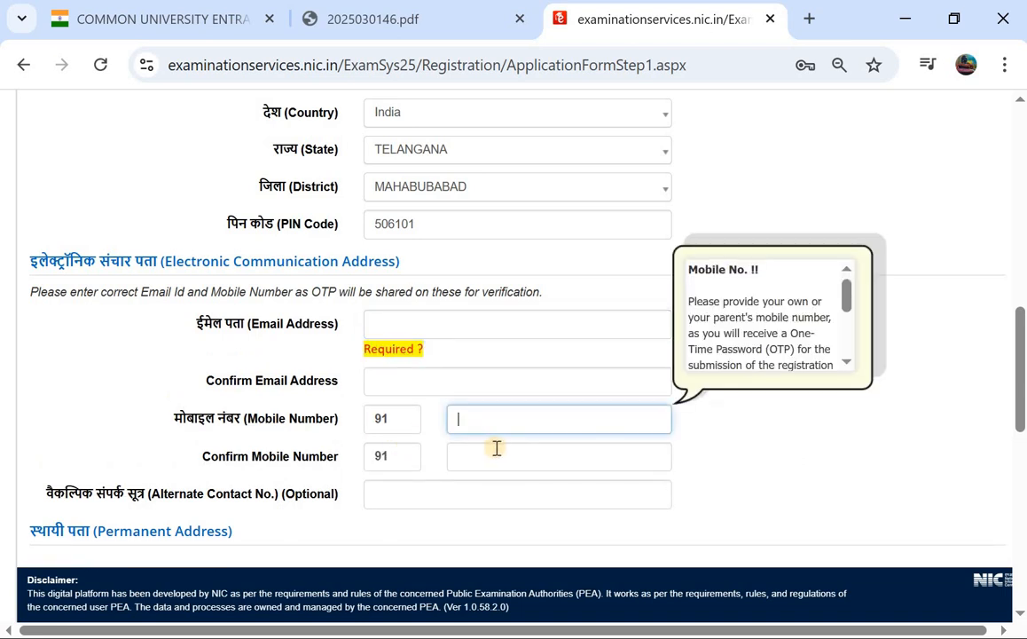
left_click(499, 451)
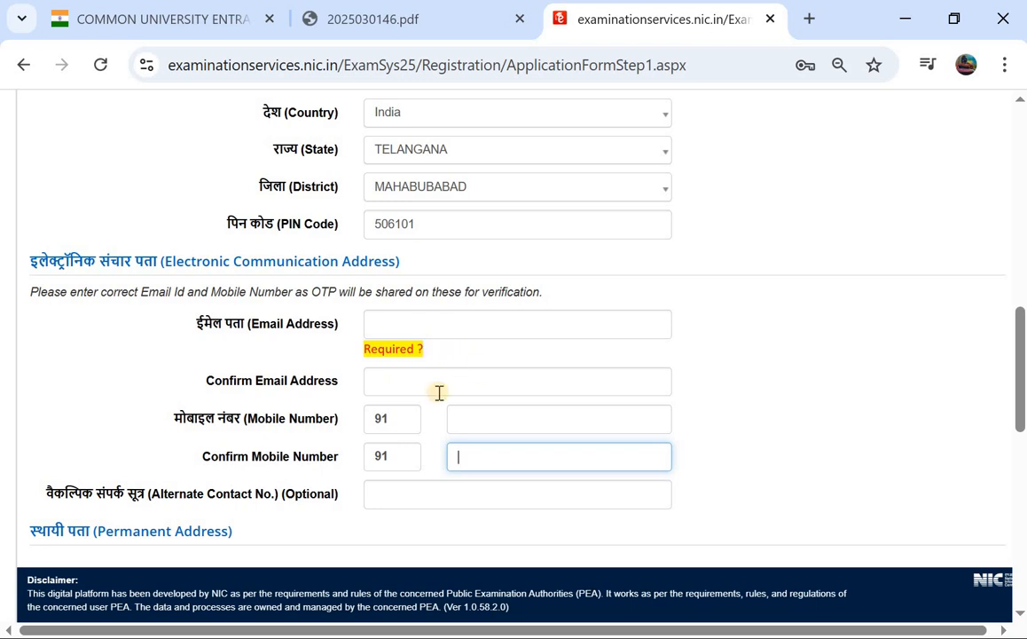
scroll(435, 395, "down", 3)
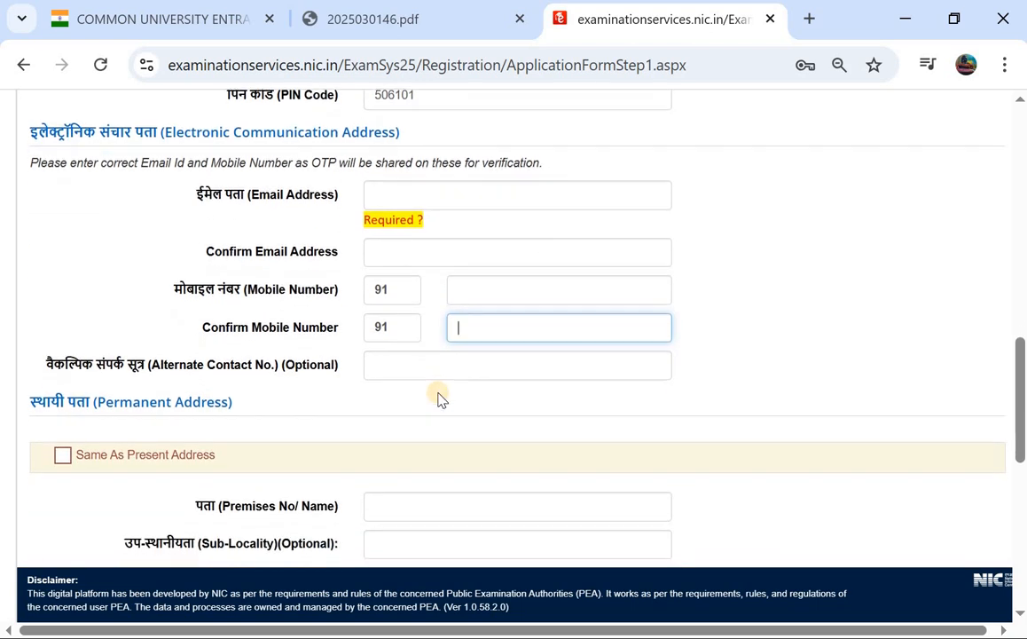
scroll(263, 244, "up", 3)
scroll(264, 244, "down", 2)
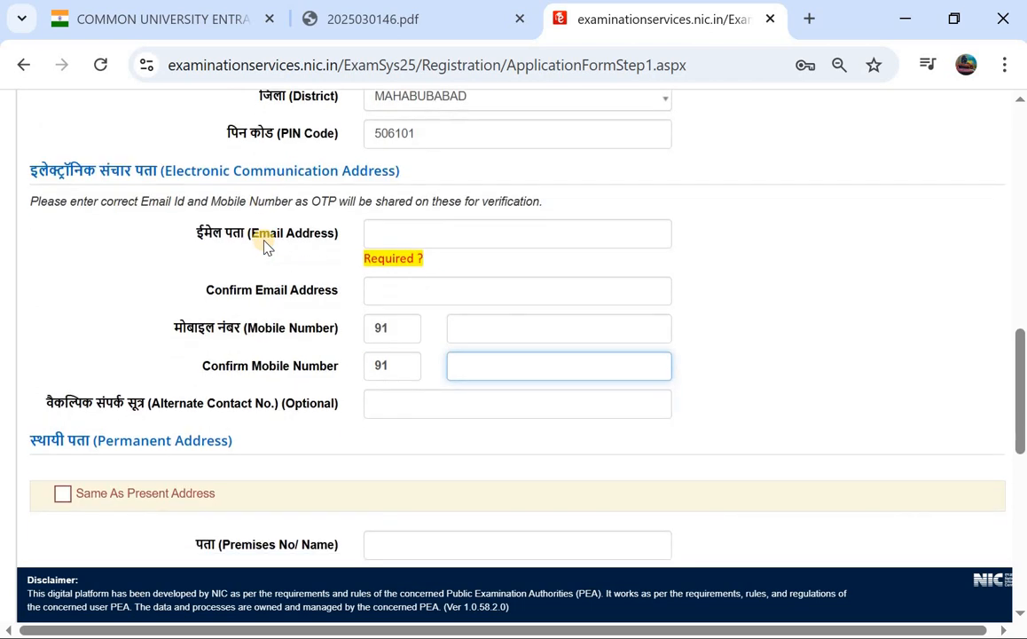
scroll(263, 244, "up", 1)
scroll(263, 244, "down", 3)
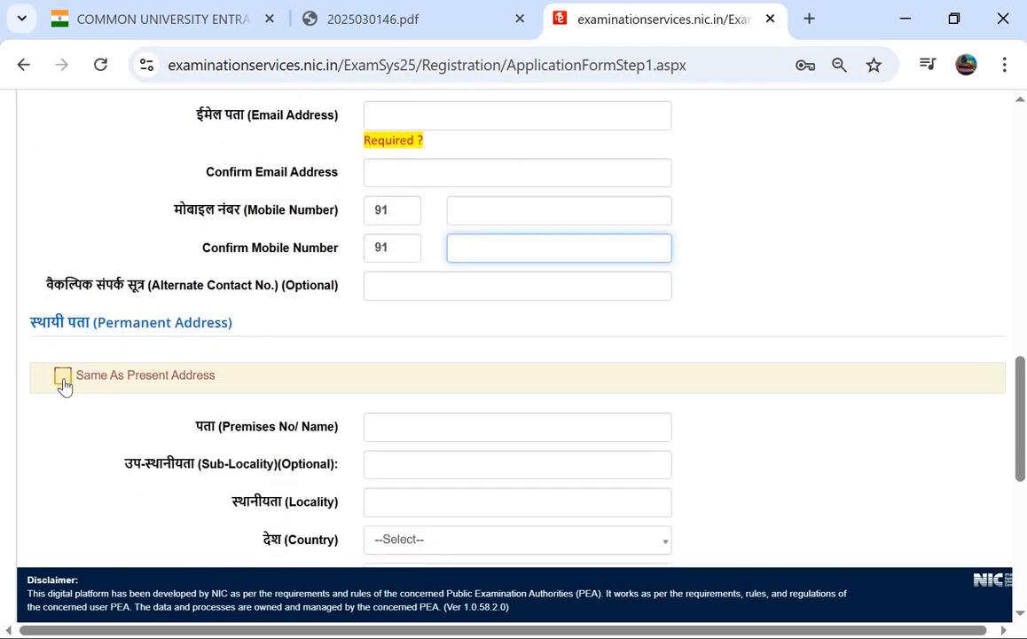
Try copying the present address as permanent and dismiss the missing-premises warning.
left_click(63, 377)
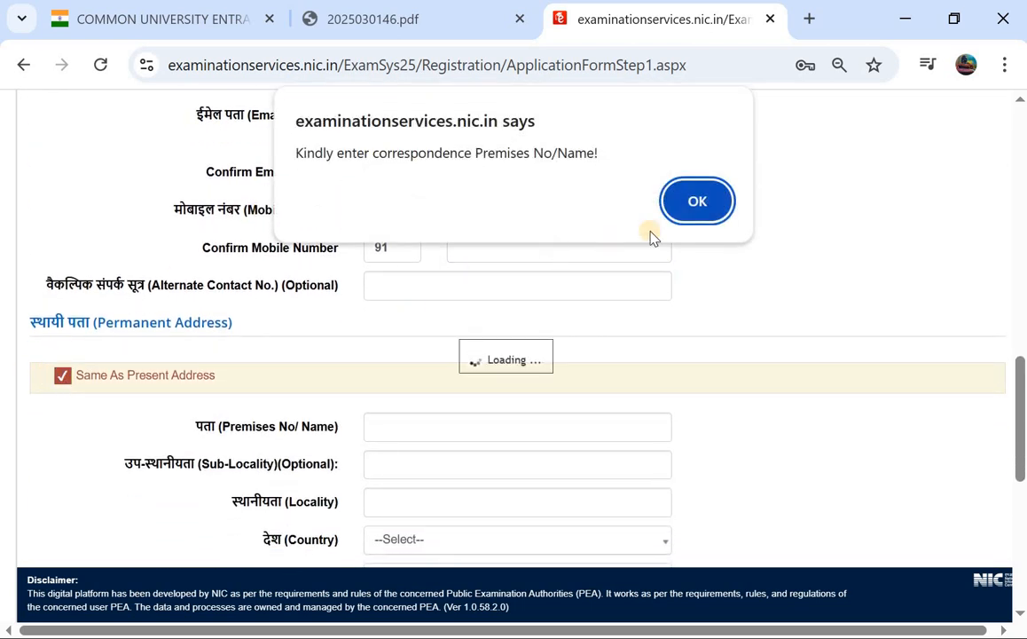
left_click(699, 201)
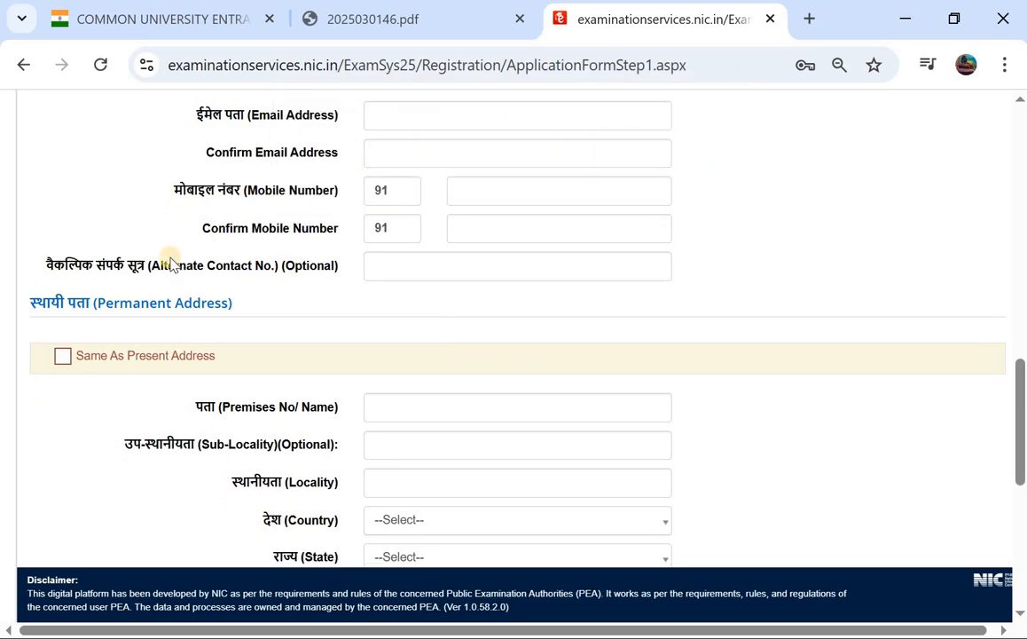
scroll(397, 197, "up", 5)
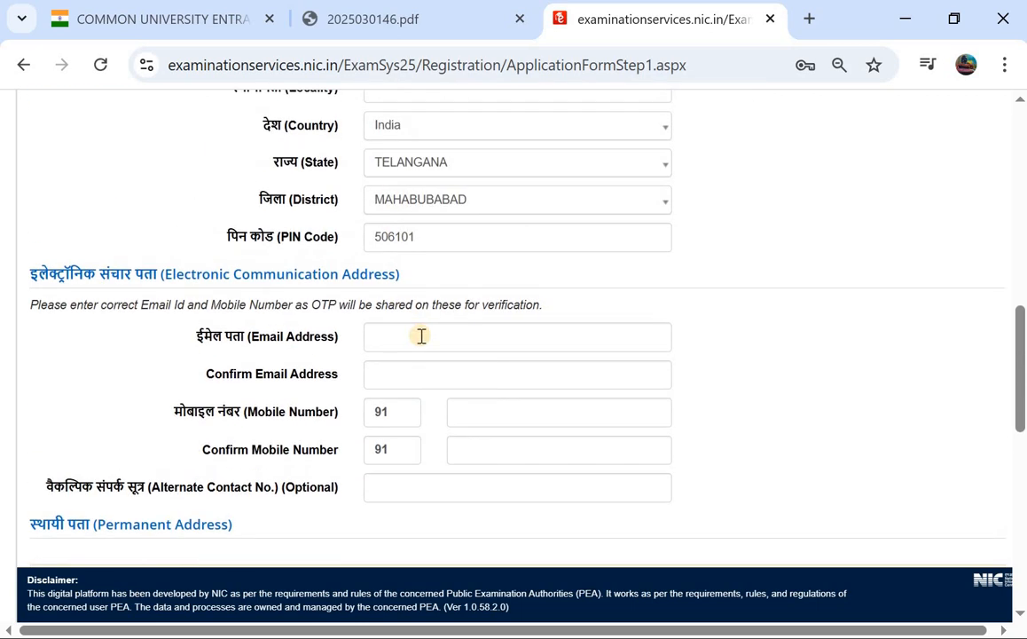
scroll(421, 336, "up", 5)
Enter 'tje' as the present Premises and 's' as the Sub-Locality.
left_click(503, 251)
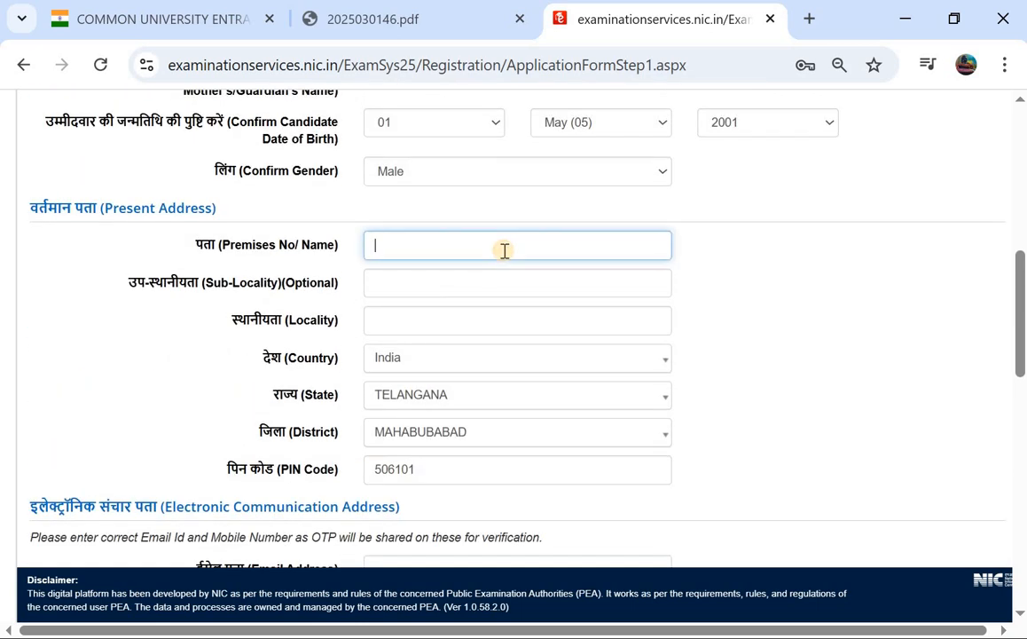
type("tjj")
key("BackSpace")
type("e")
left_click(477, 280)
type("s")
Retry Same As Present Address, dismiss the missing-locality warning, and move down to Choose Password.
scroll(477, 283, "down", 4)
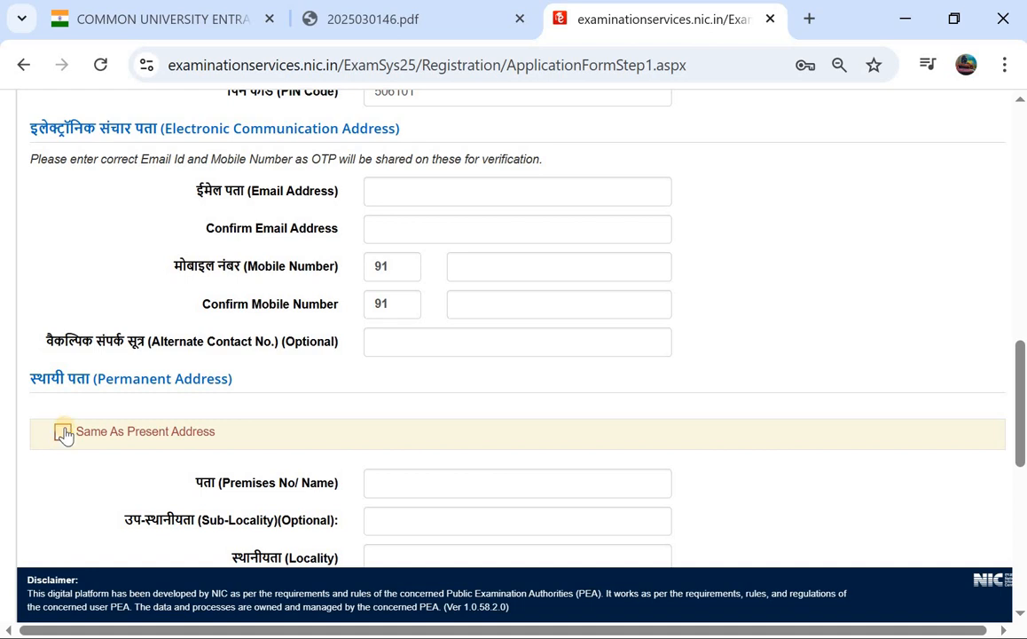
left_click(63, 432)
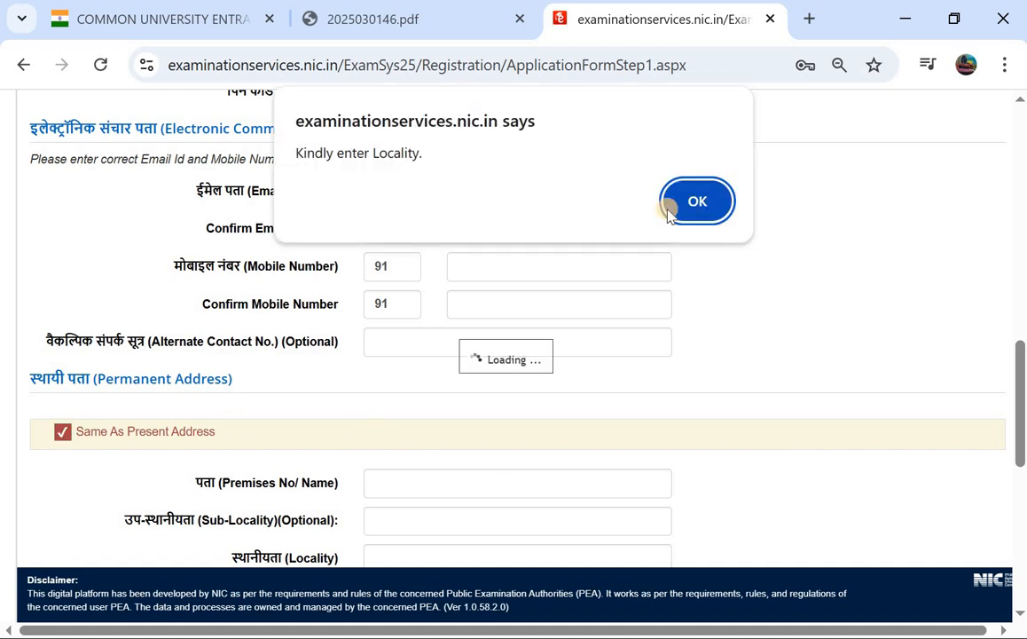
left_click(699, 202)
scroll(489, 385, "down", 2)
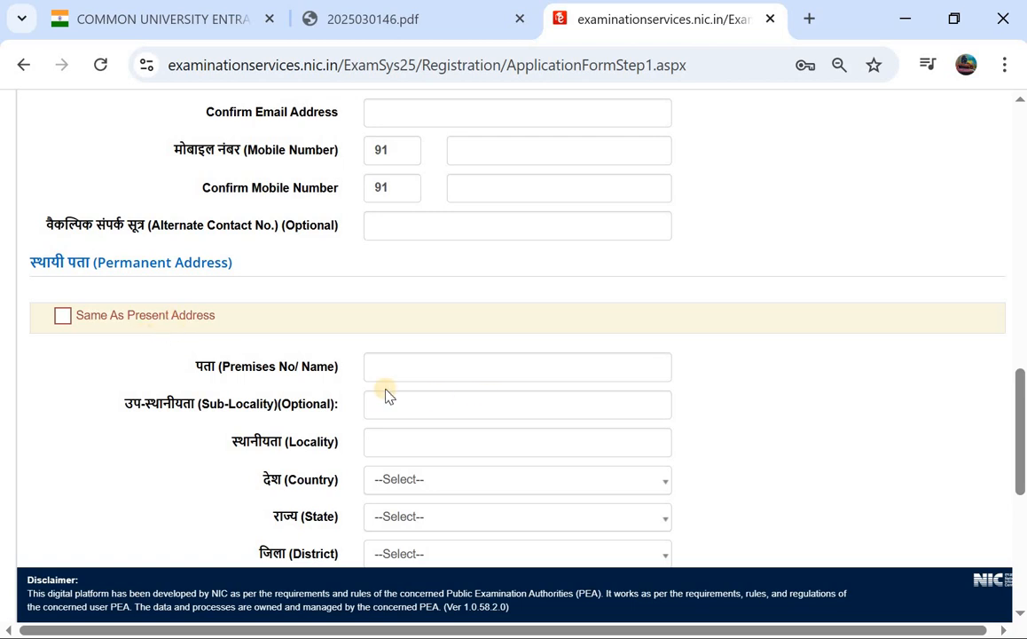
scroll(386, 394, "down", 1)
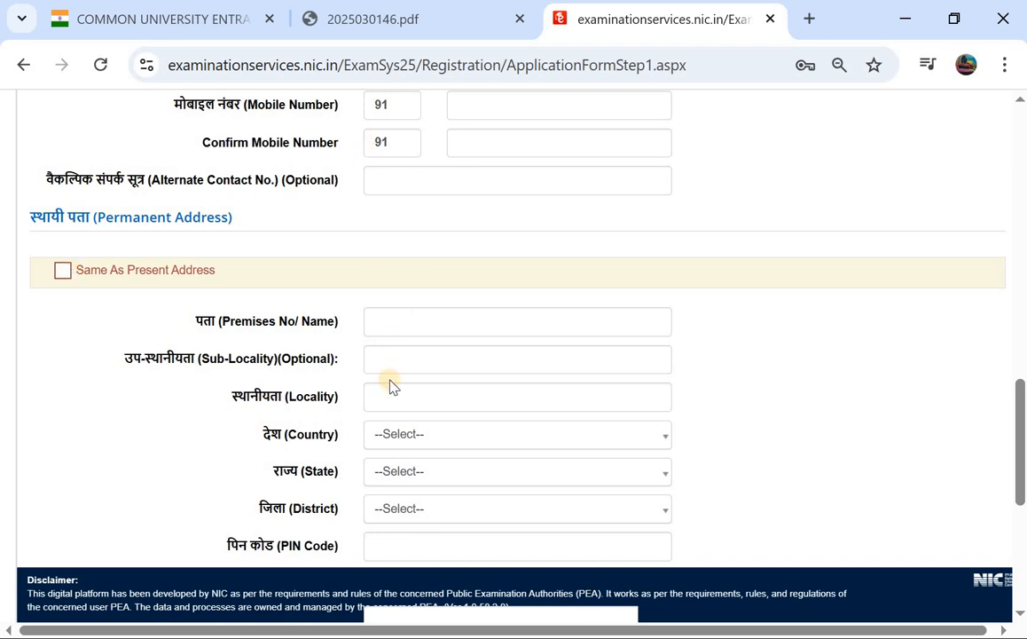
scroll(391, 384, "down", 3)
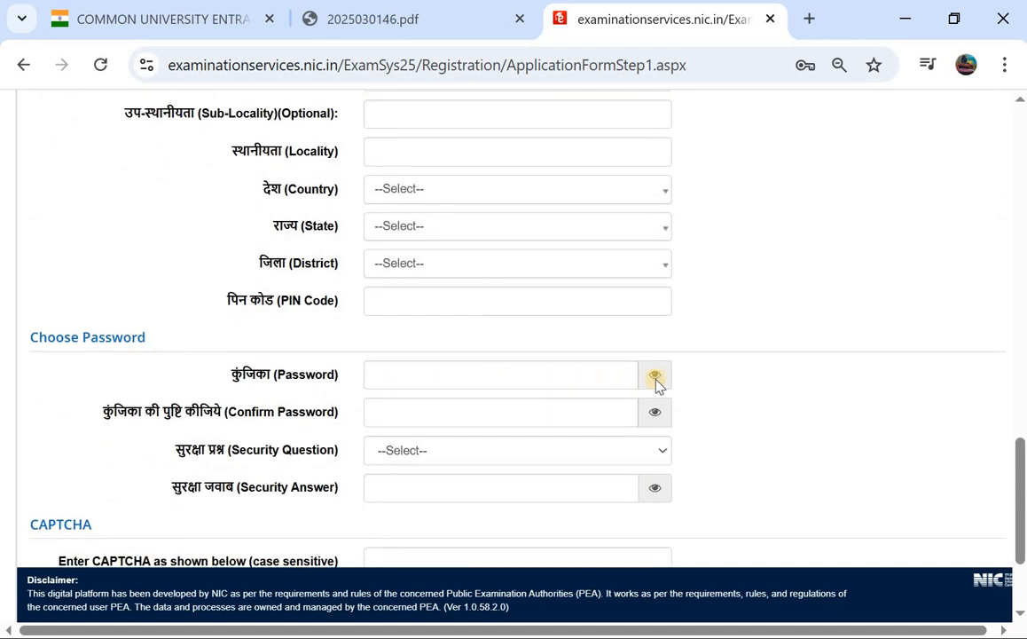
Enter the account password, choose 'Which is your favourite book ?', and type the security answer.
left_click(543, 383)
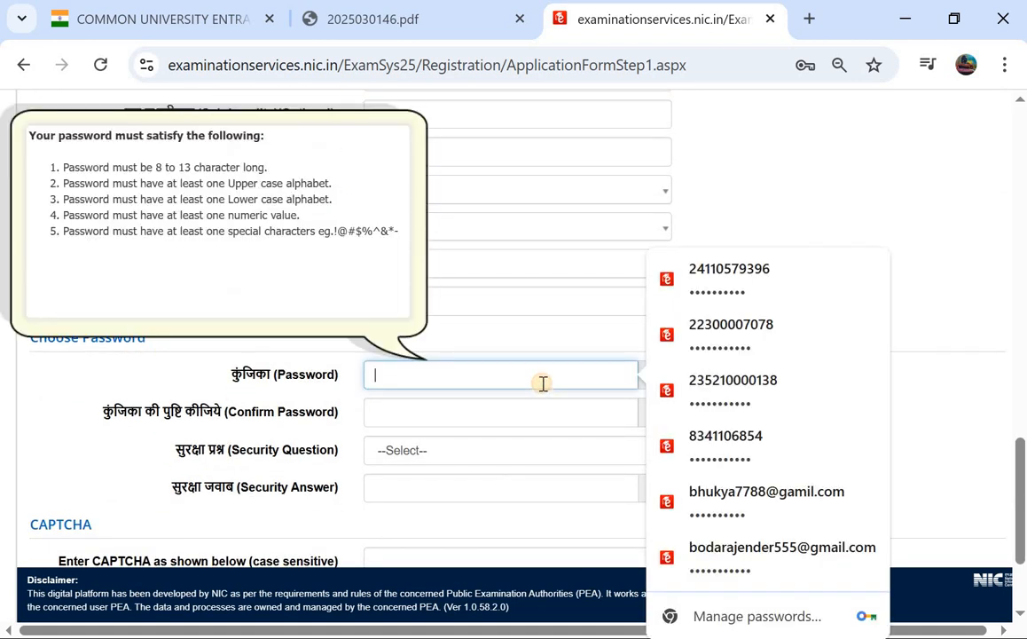
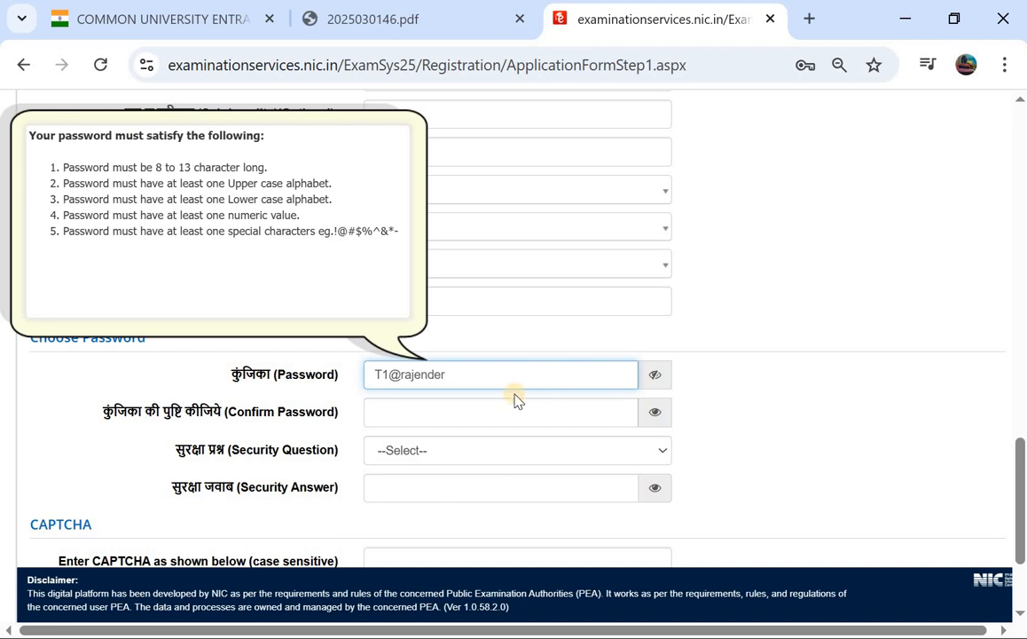
left_click(455, 410)
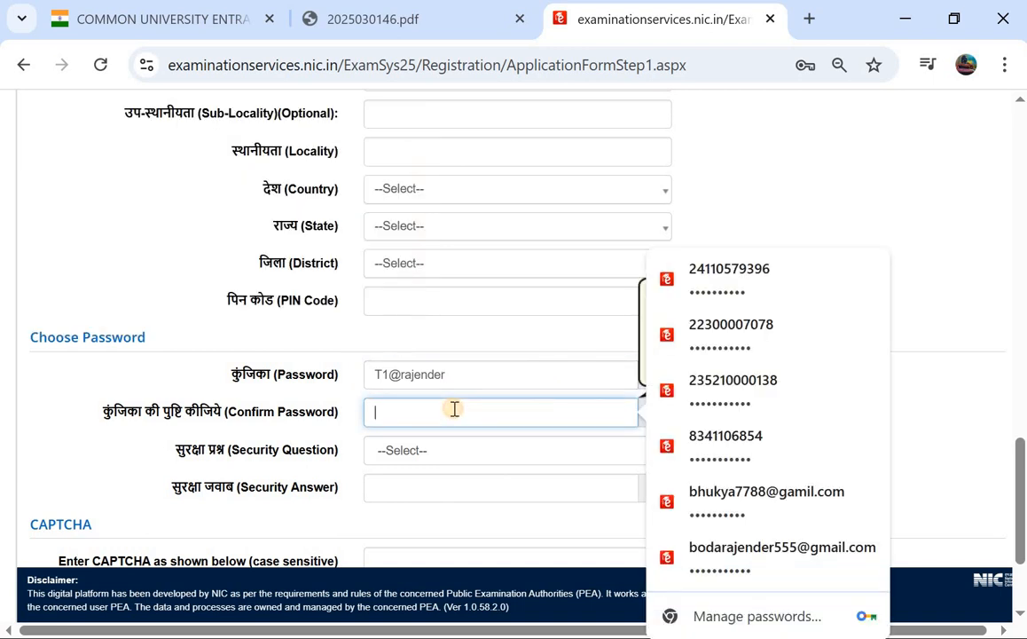
left_click(433, 452)
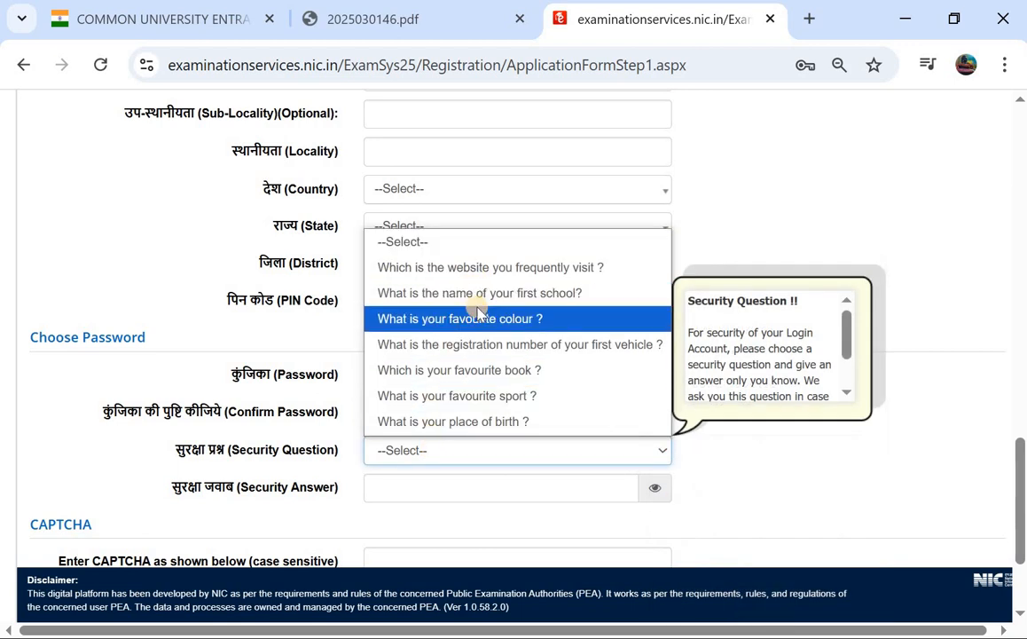
left_click(460, 370)
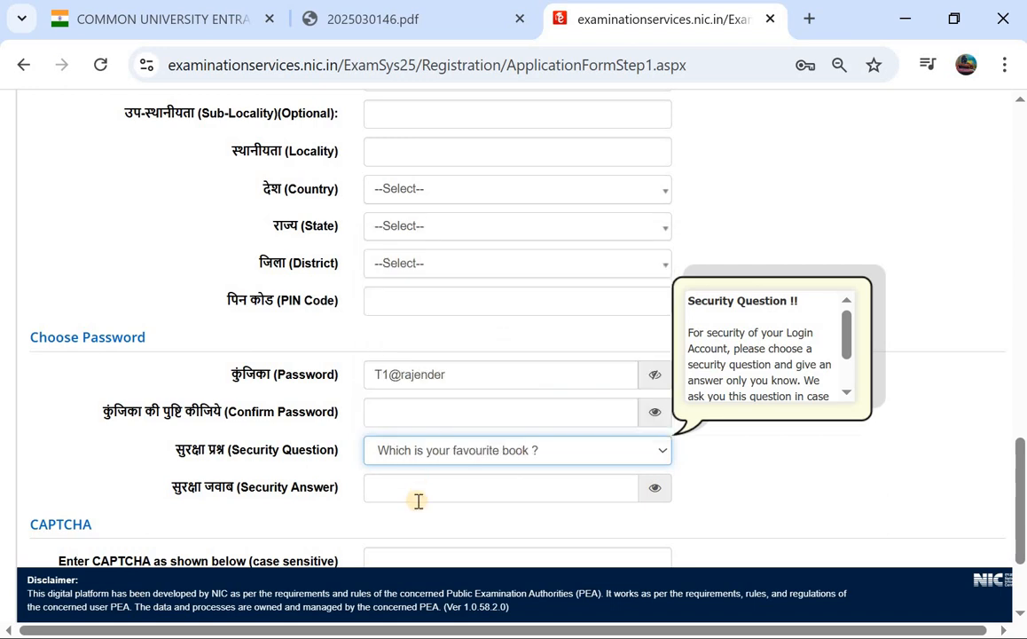
left_click(418, 502)
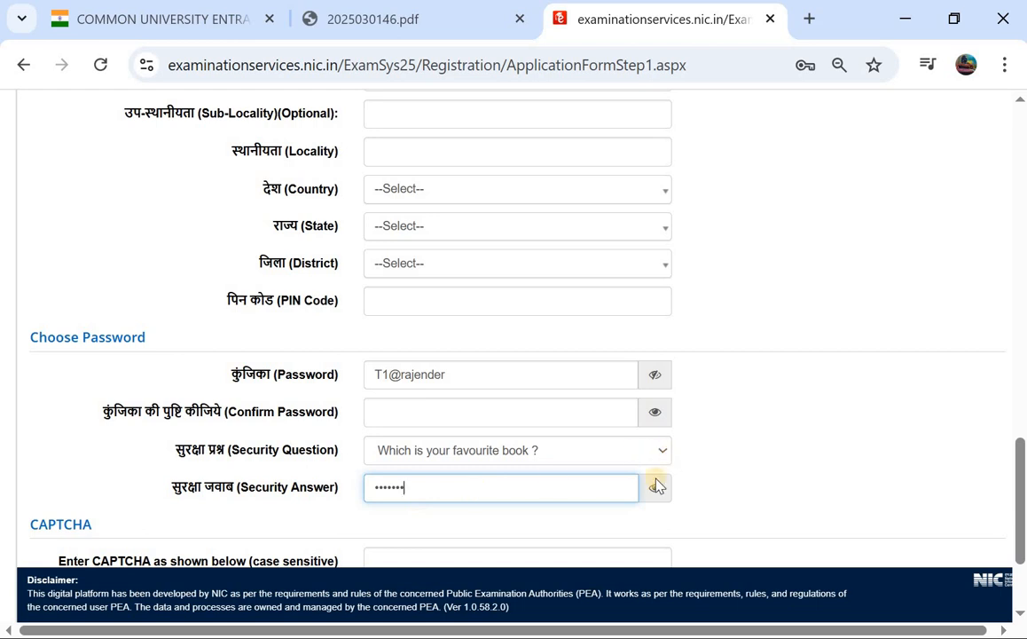
scroll(561, 482, "down", 1)
Submit the completed registration form to reach the particulars verification page.
scroll(562, 482, "down", 3)
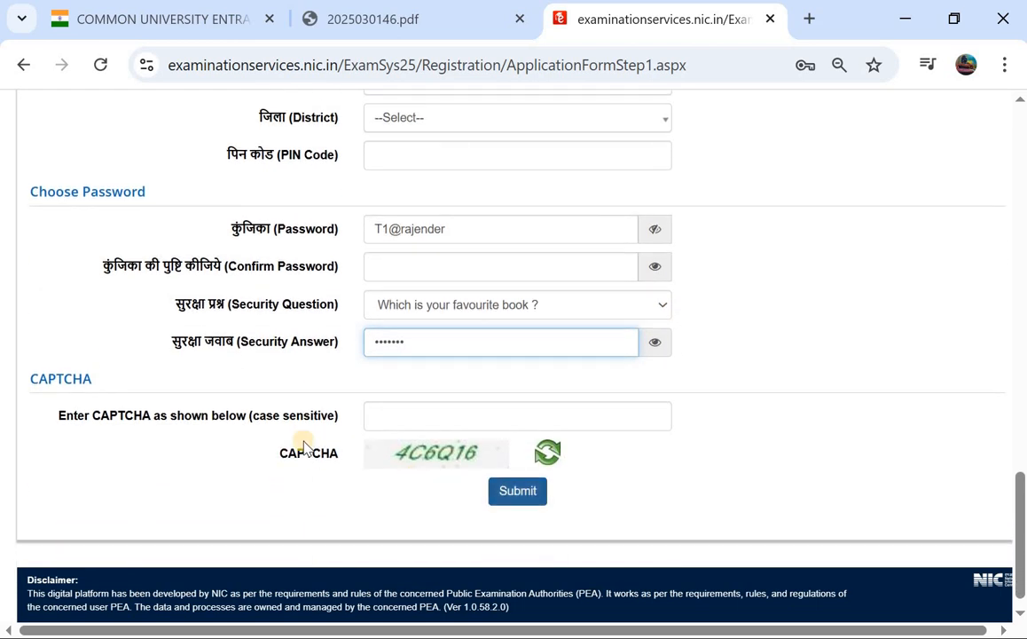
left_click(508, 493)
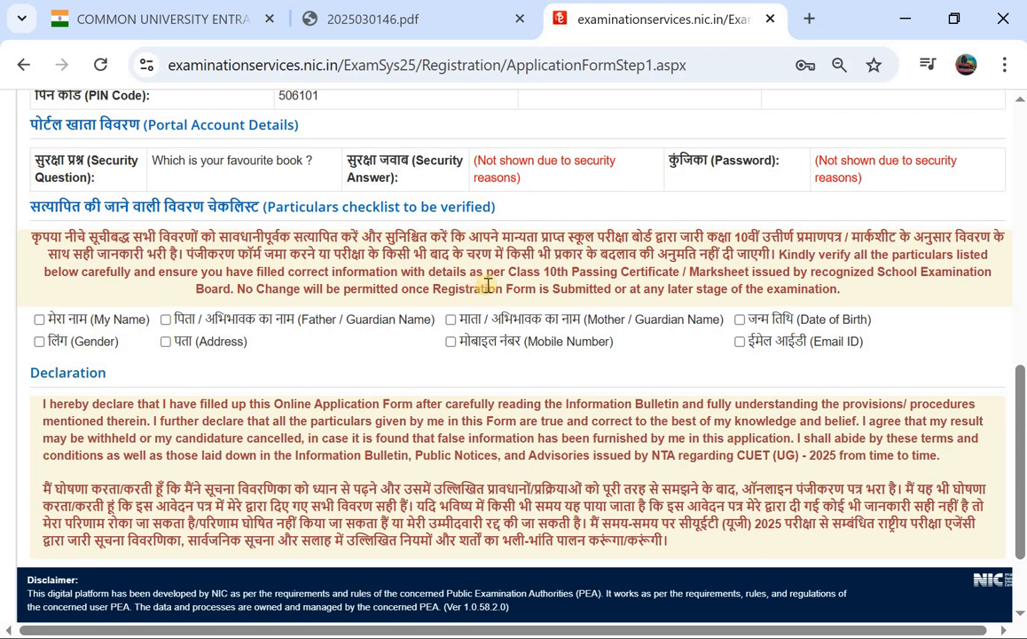
Tick all eight checklist particulars, from My Name through Email ID, as verified.
left_click(40, 321)
left_click(167, 321)
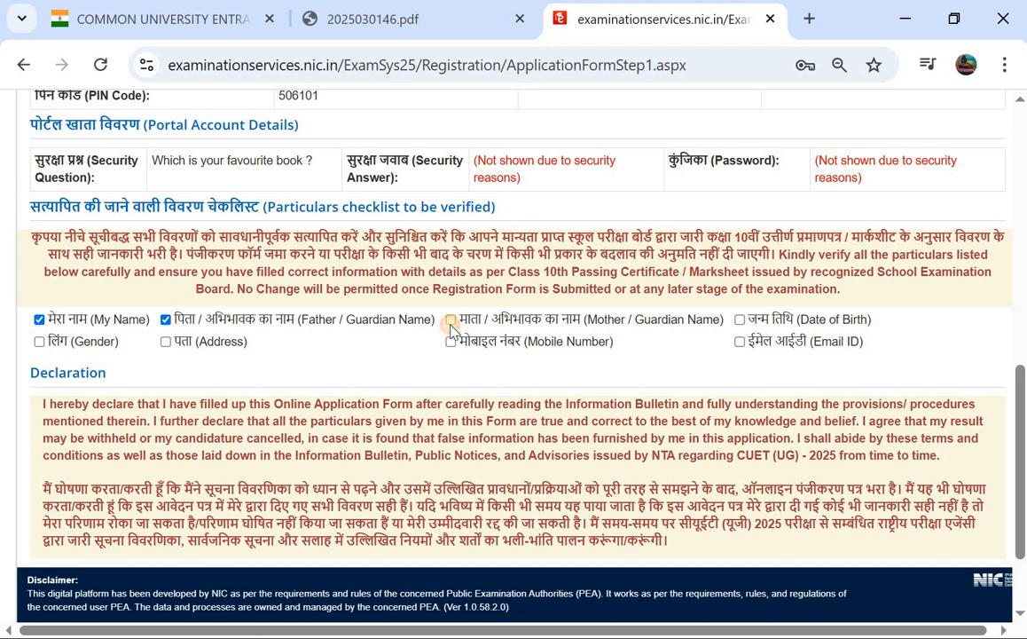
left_click(451, 321)
left_click(741, 320)
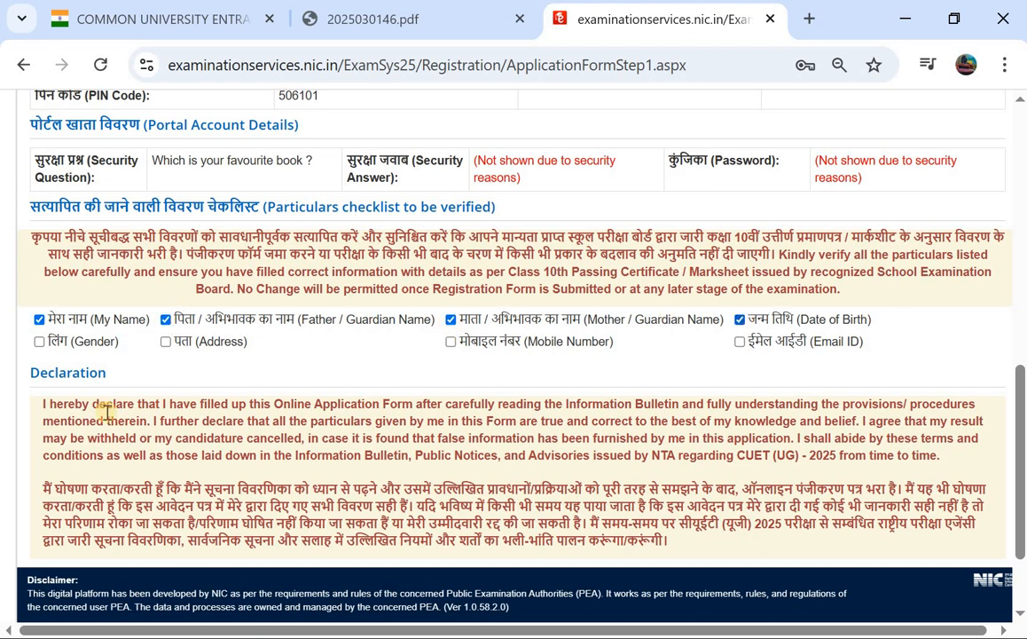
left_click(39, 344)
left_click(165, 342)
left_click(451, 343)
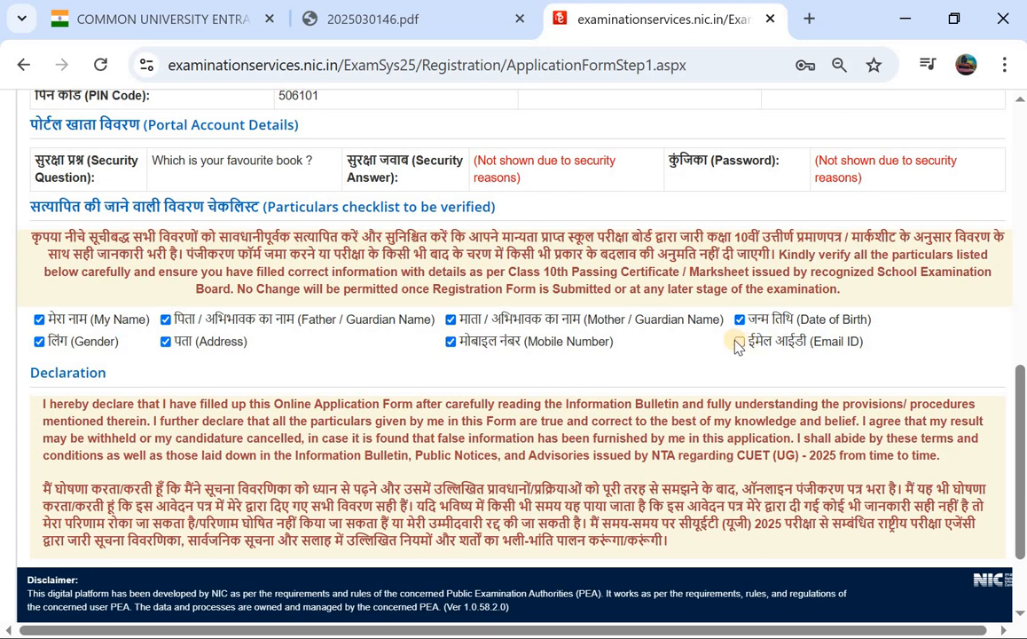
left_click(740, 341)
left_click(450, 343)
Agree to the declaration and submit to send the mobile verification OTP.
scroll(401, 327, "down", 1)
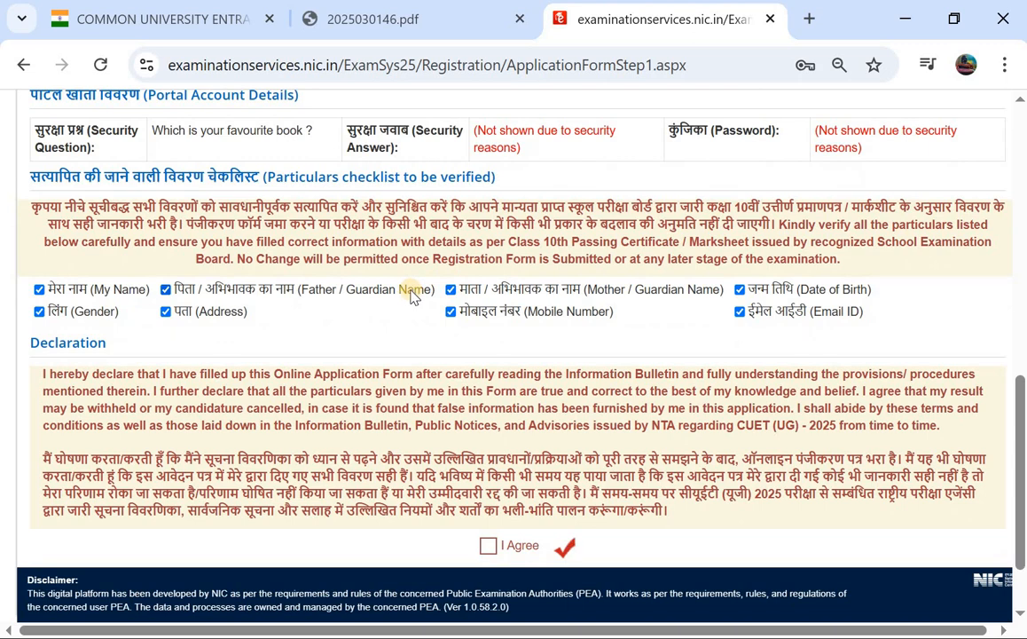
scroll(385, 266, "up", 2)
scroll(385, 266, "down", 3)
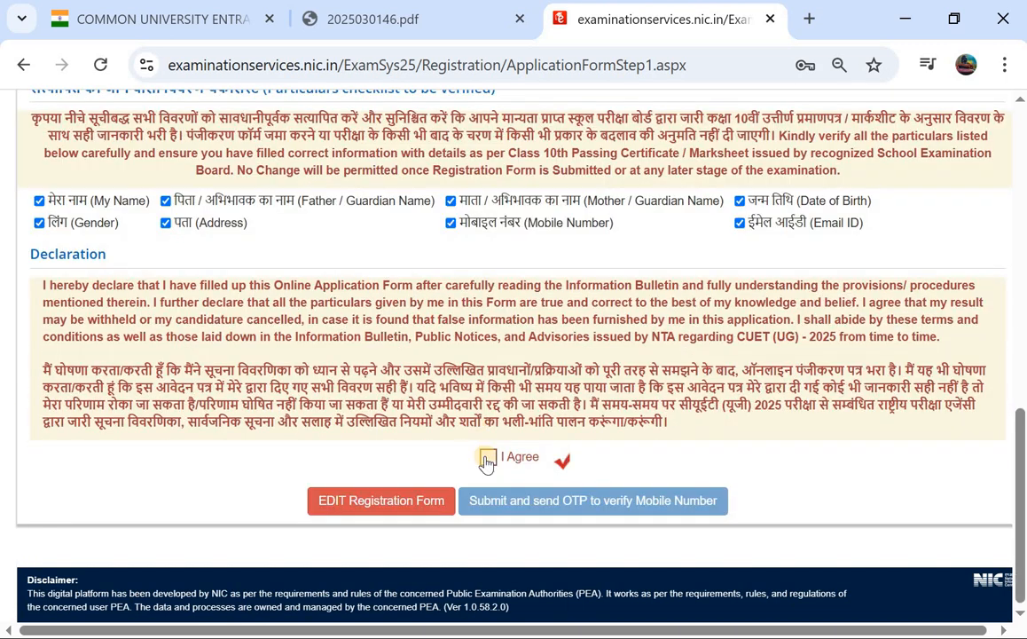
left_click(487, 458)
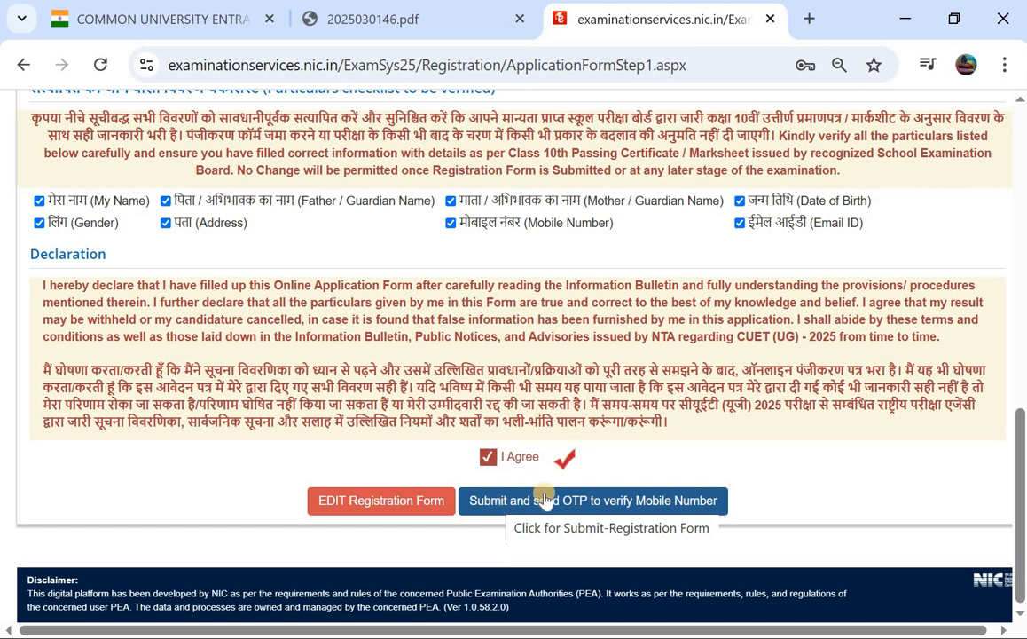
left_click(546, 500)
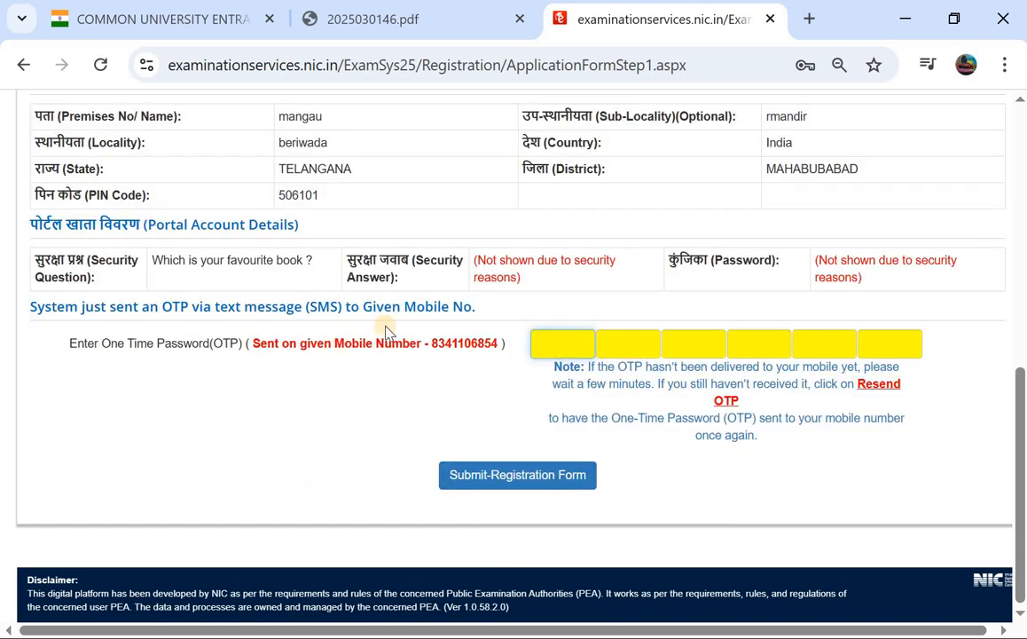
Submit the entered OTP to complete registration and receive an application number.
left_click(497, 480)
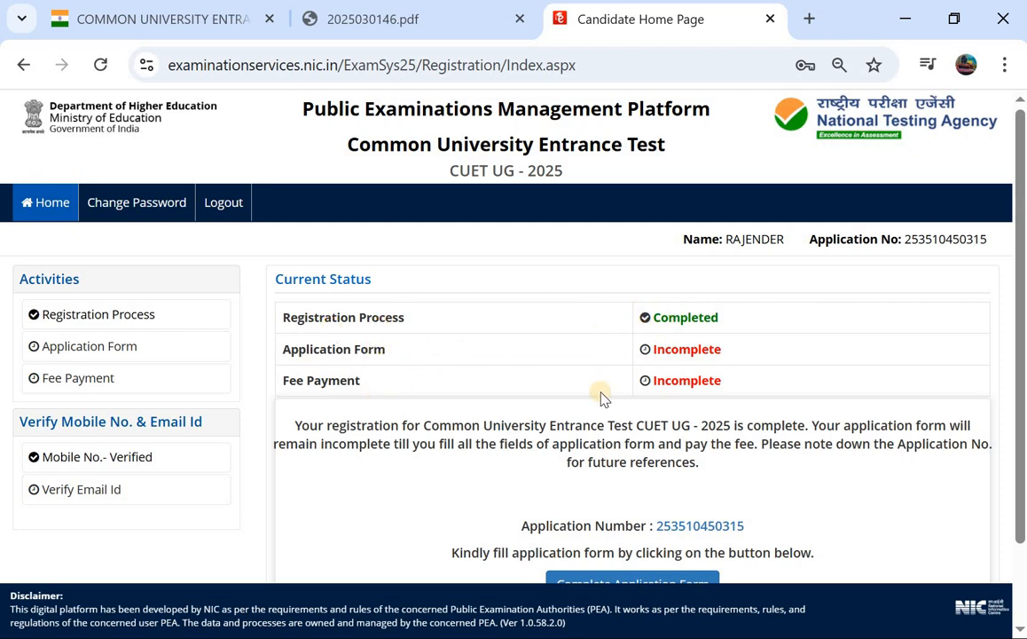
Proceed to Complete Application Form and review the ten-step Application Status list.
scroll(600, 395, "down", 1)
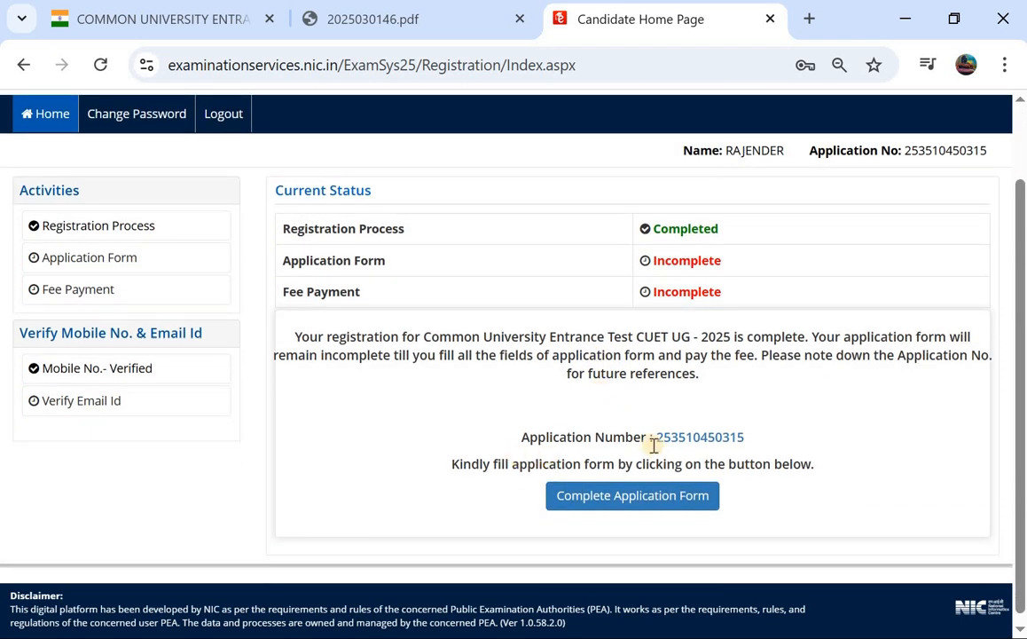
left_click(614, 497)
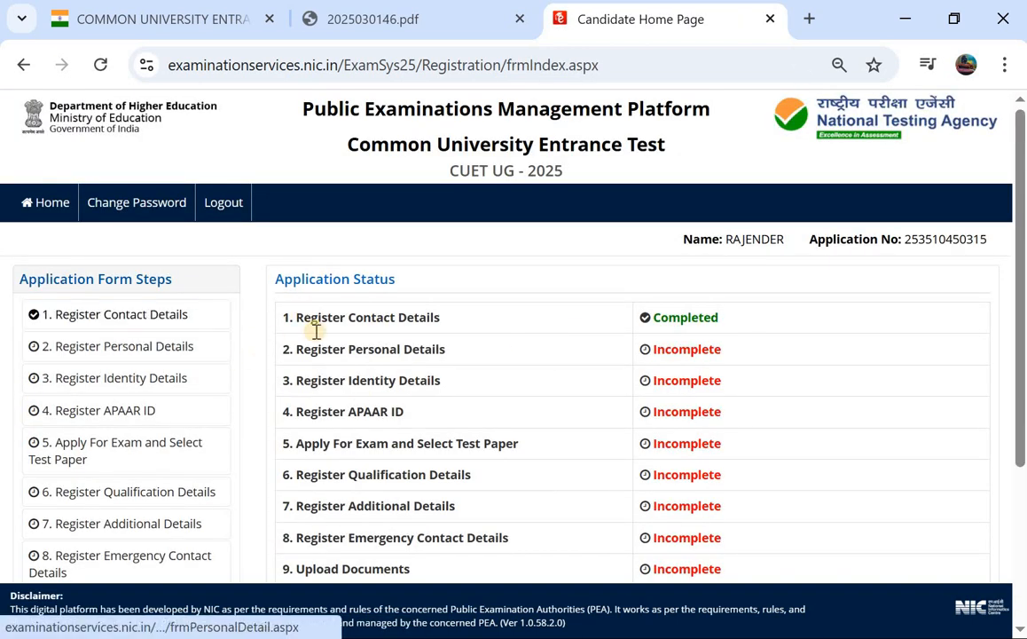
scroll(353, 396, "down", 1)
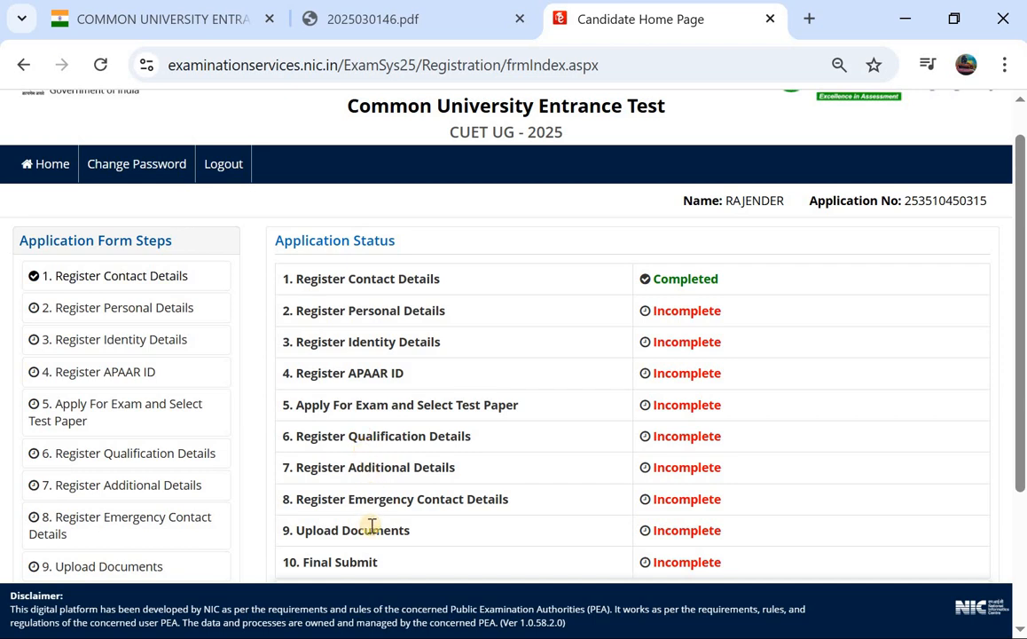
scroll(373, 527, "down", 1)
scroll(418, 477, "down", 1)
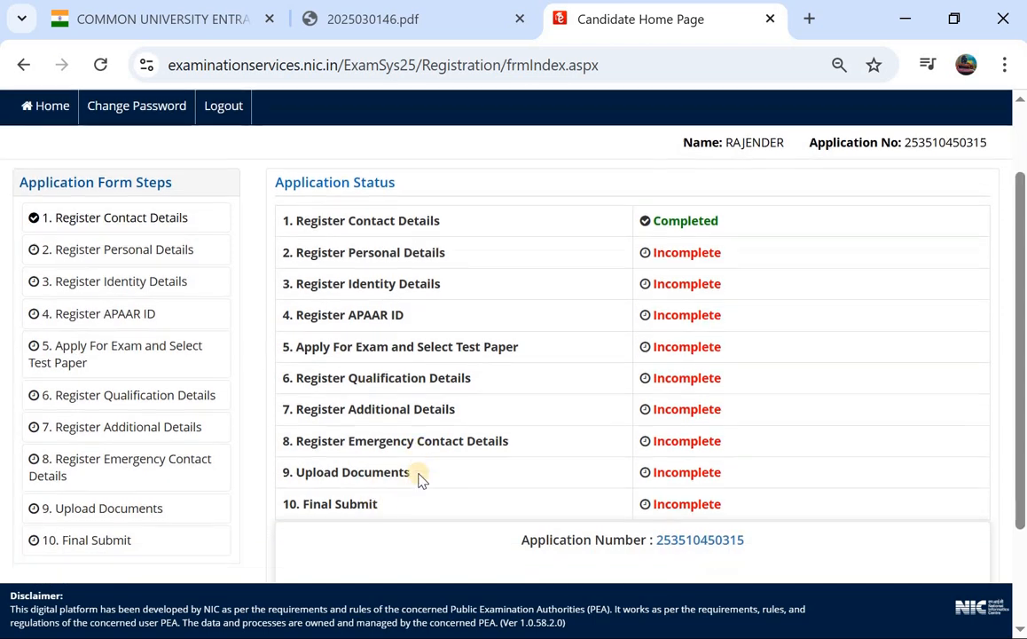
scroll(465, 342, "down", 3)
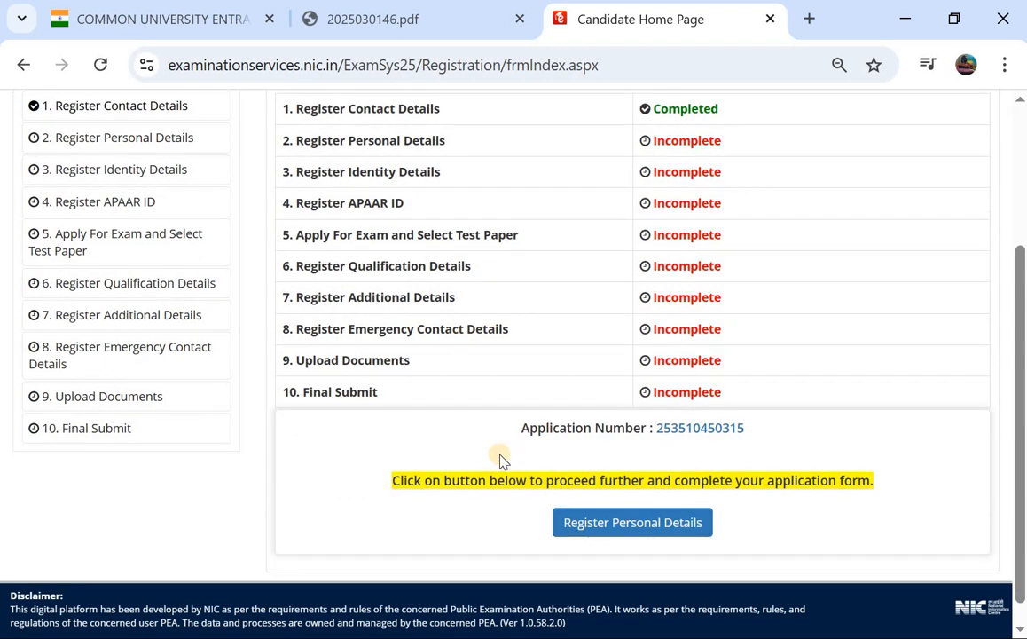
Start Personal Details with nationality Indian and state of domicile TELANGANA.
left_click(615, 524)
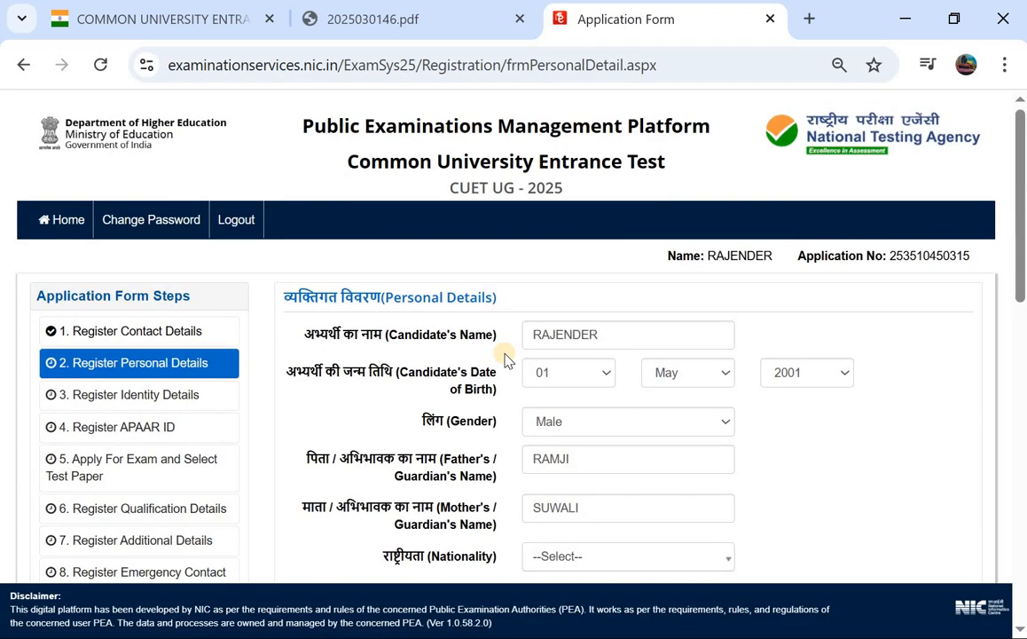
scroll(507, 360, "down", 1)
scroll(567, 321, "down", 2)
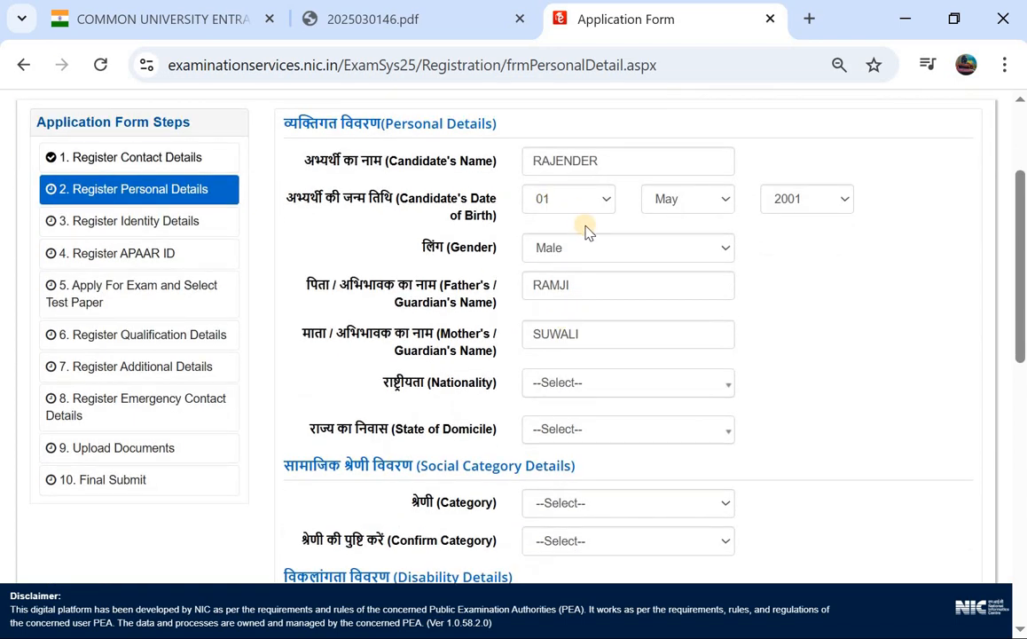
scroll(562, 337, "down", 1)
left_click(562, 333)
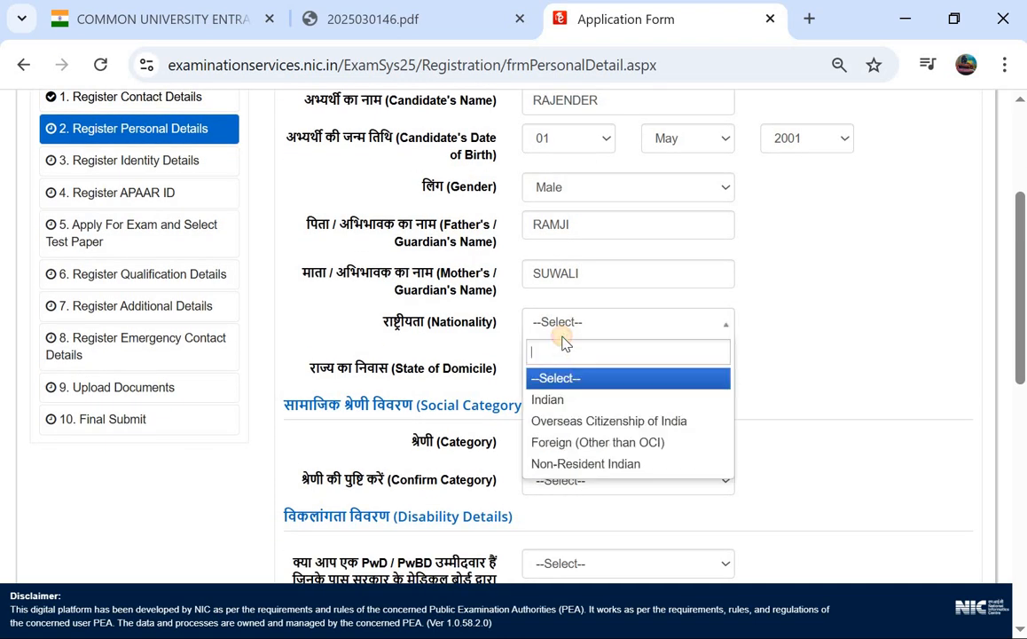
left_click(557, 400)
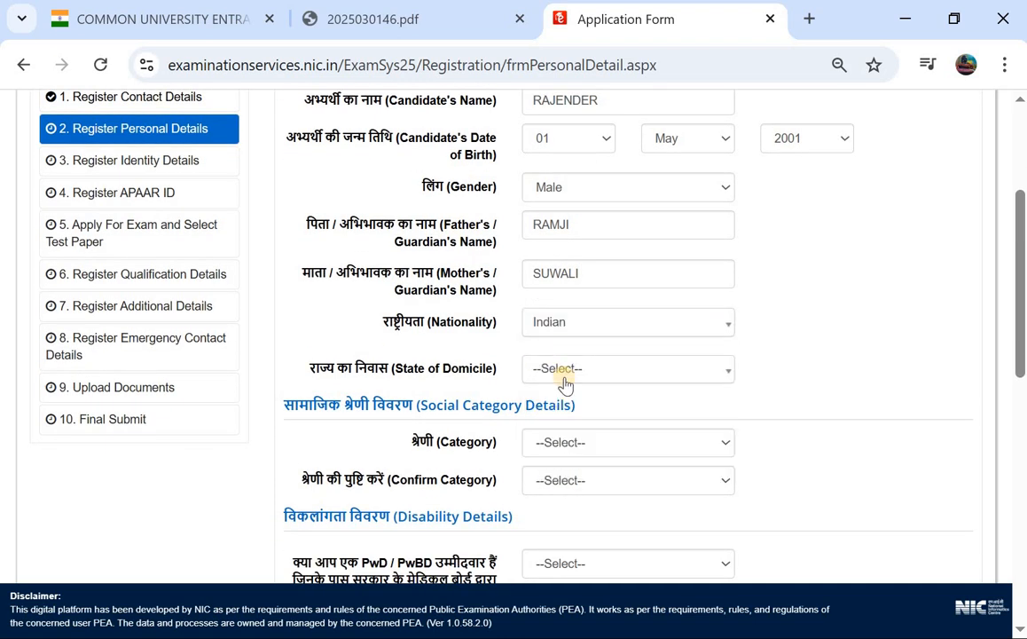
left_click(565, 381)
scroll(568, 479, "down", 7)
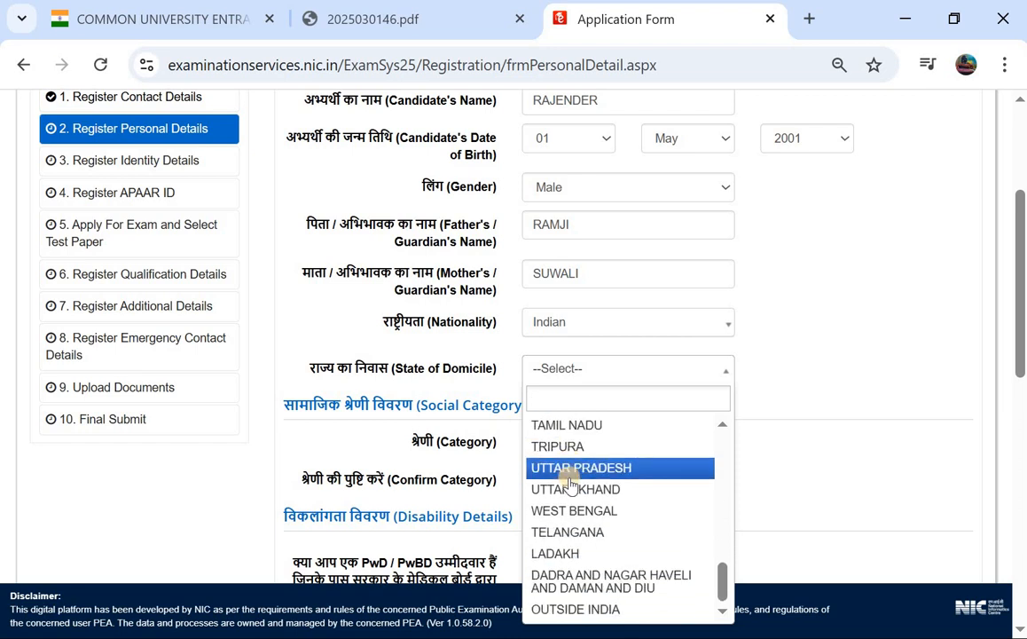
left_click(558, 532)
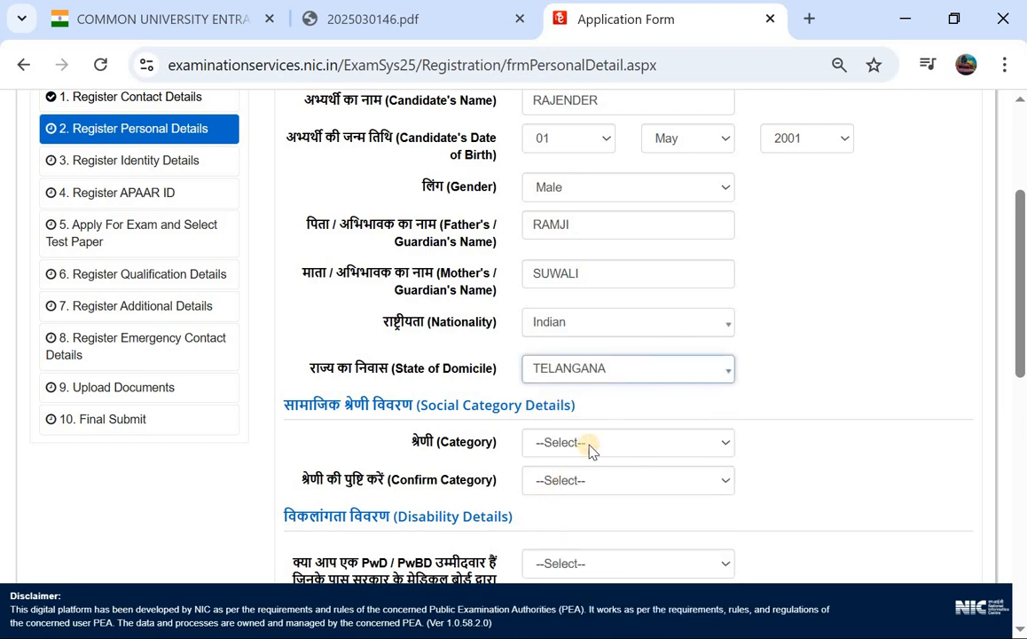
Set Category and Confirm Category both to OBC (Non Creamy Layer).
left_click(560, 441)
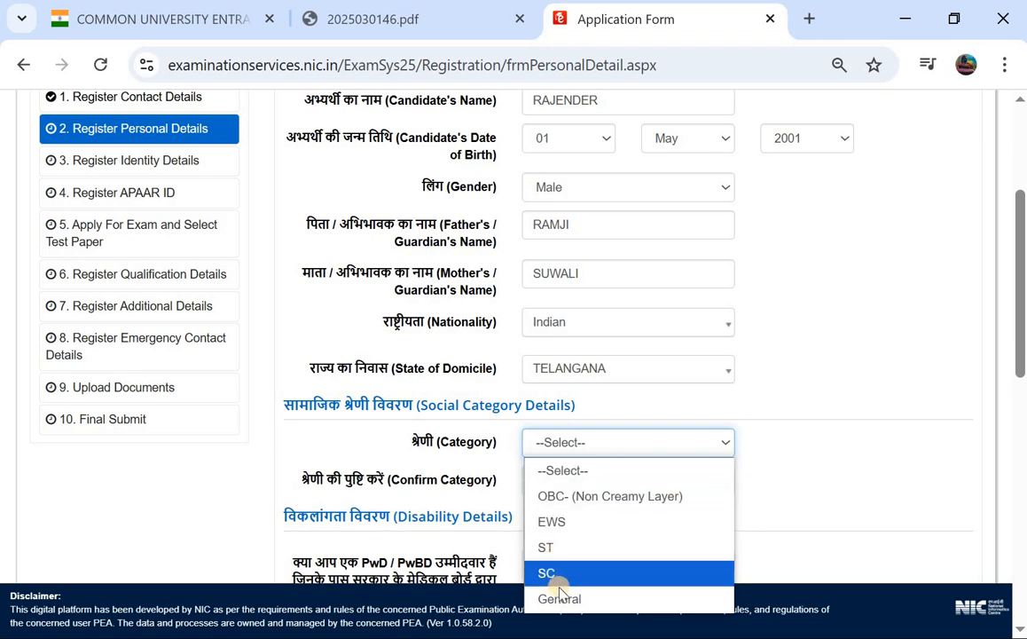
left_click(619, 494)
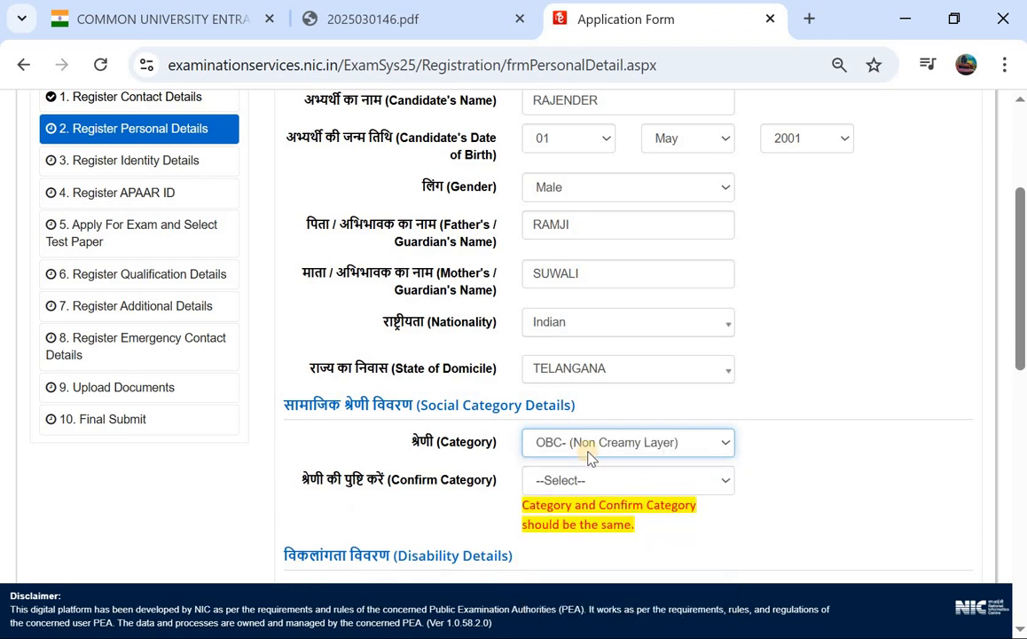
scroll(530, 446, "down", 1)
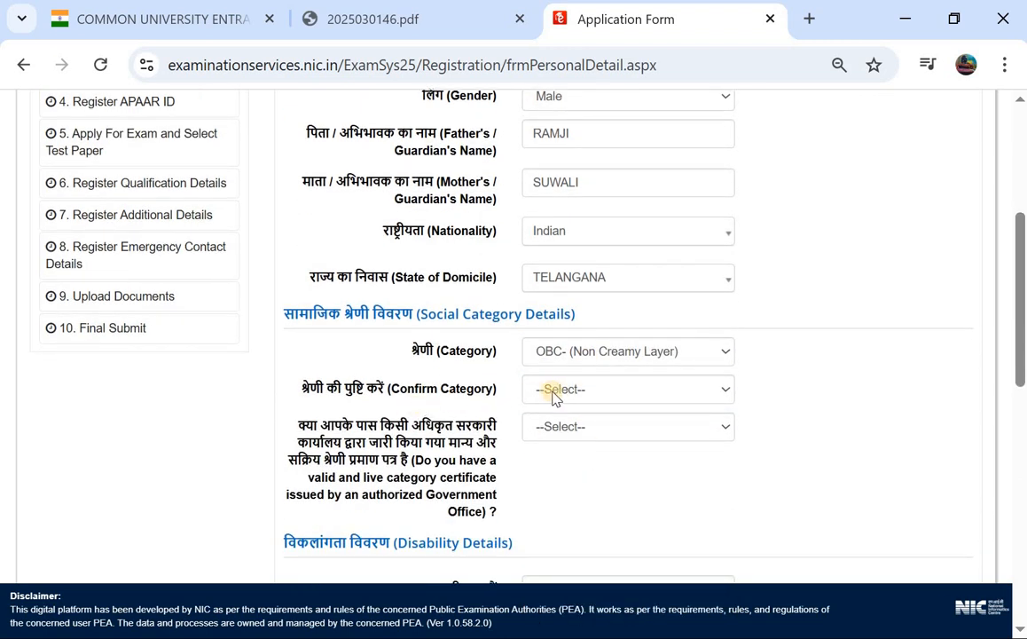
left_click(555, 395)
left_click(566, 441)
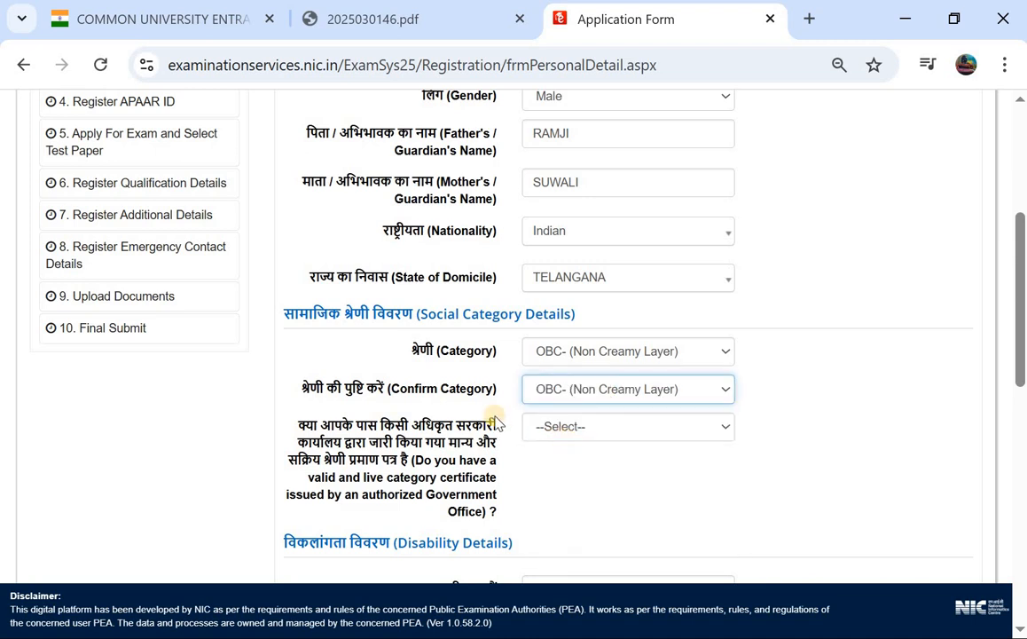
Answer Yes to holding a category certificate and visit its ID, issue date and authority fields.
scroll(514, 388, "down", 1)
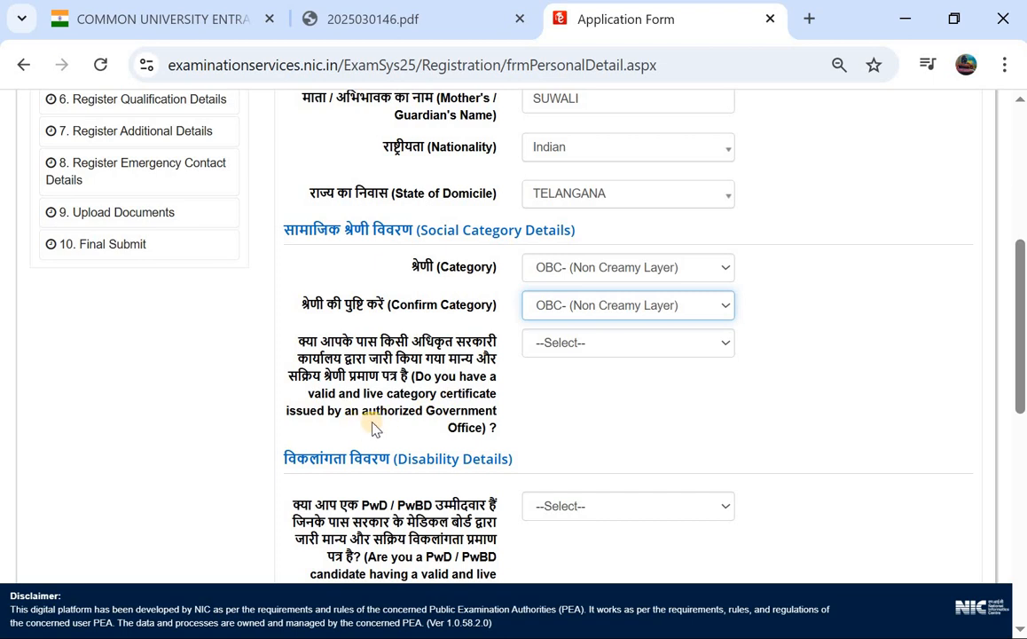
left_click(569, 354)
left_click(565, 396)
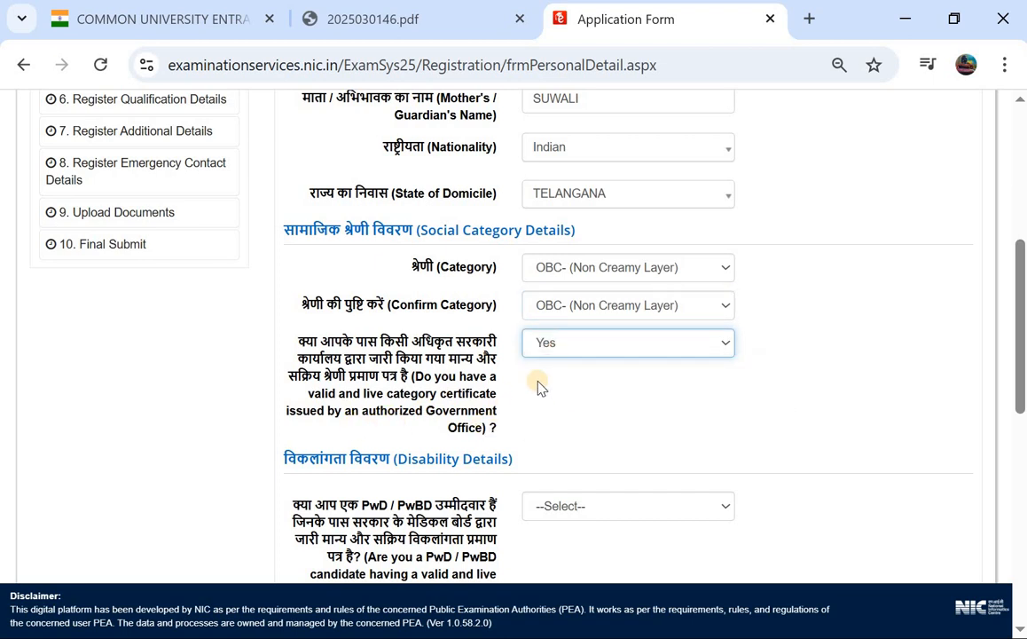
scroll(541, 382, "down", 2)
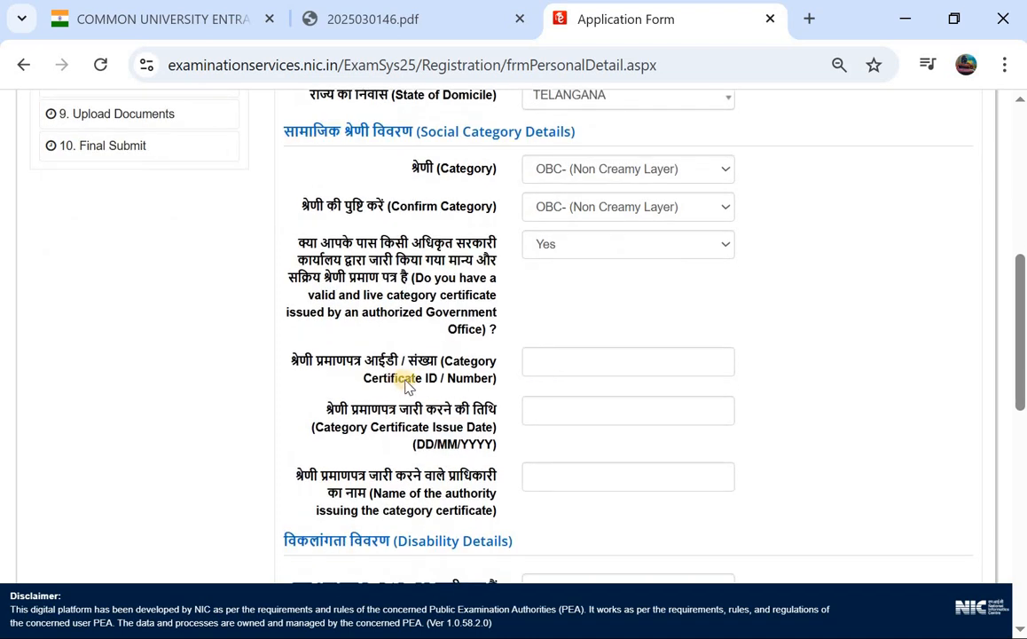
left_click(543, 358)
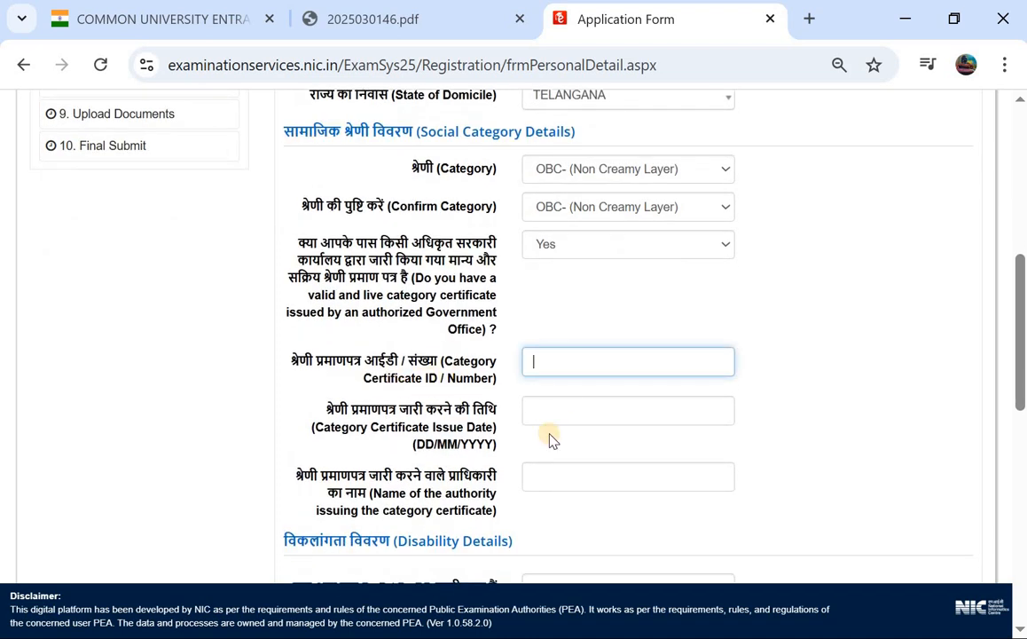
scroll(550, 435, "down", 1)
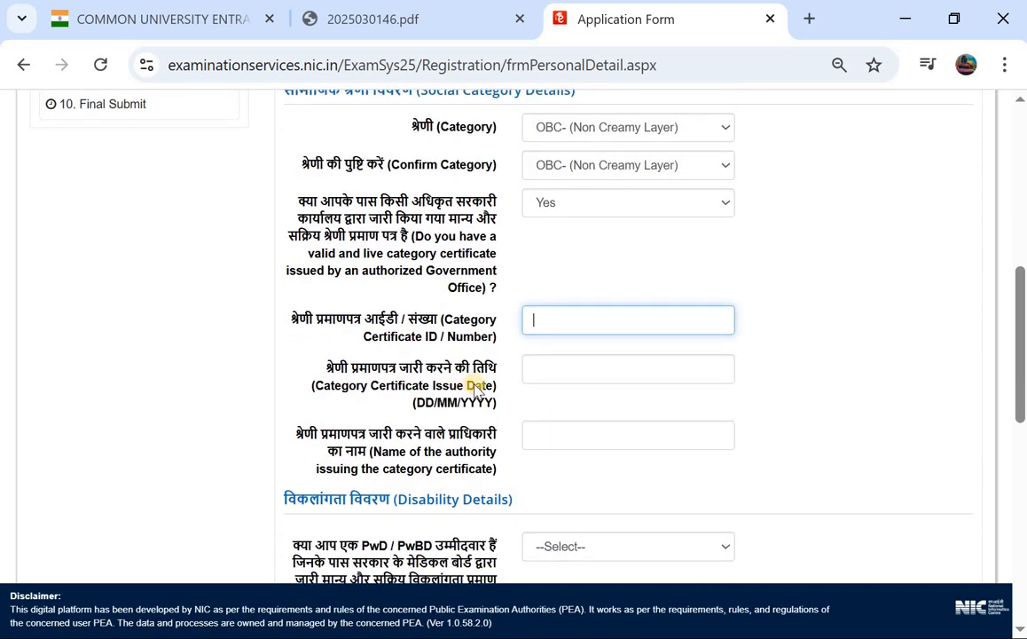
left_click(551, 368)
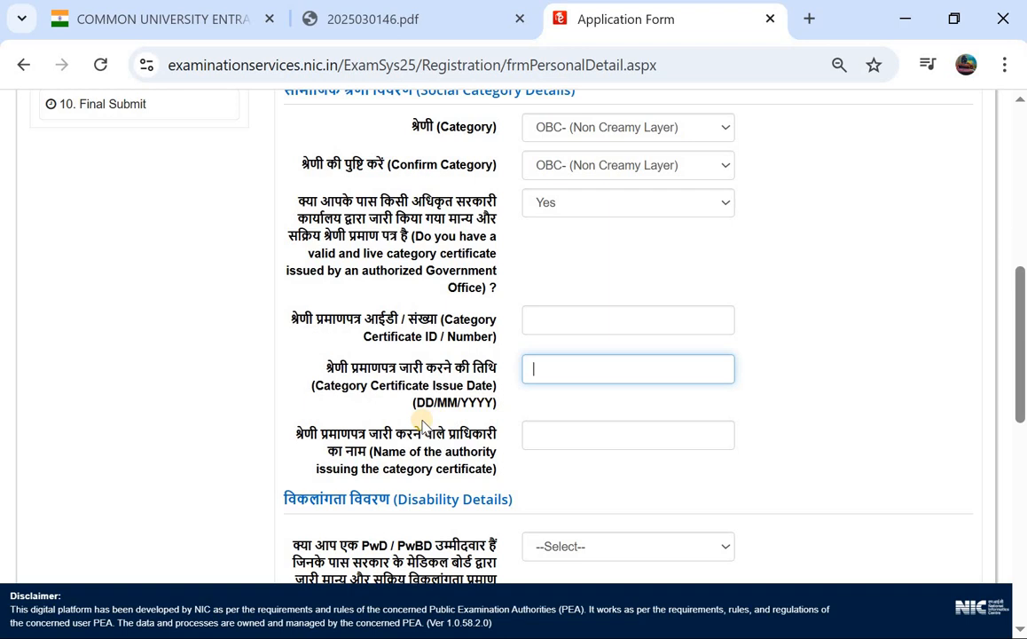
scroll(423, 426, "down", 1)
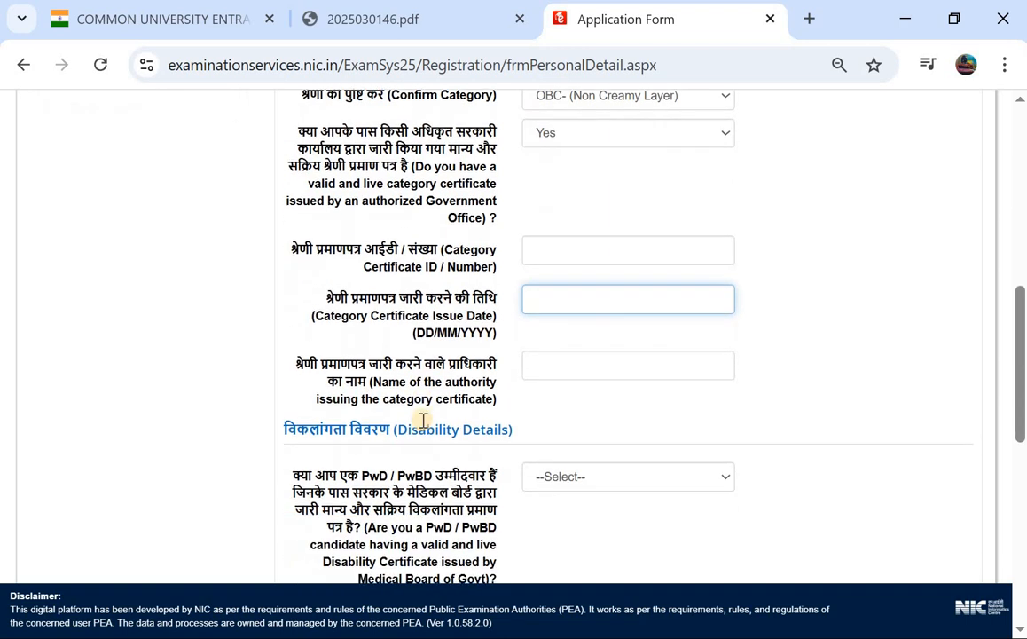
left_click(575, 375)
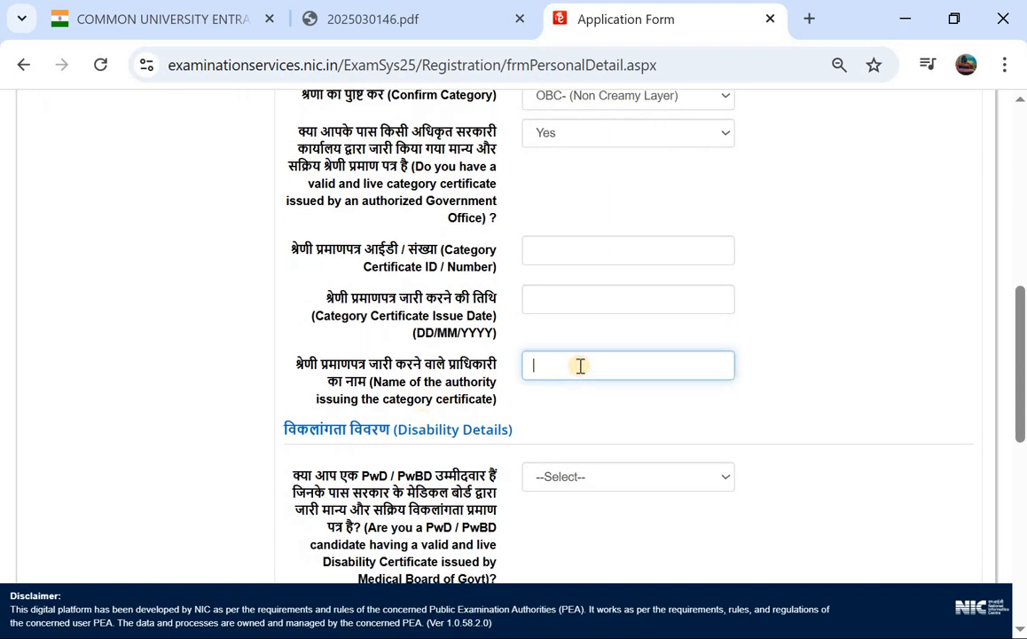
scroll(580, 365, "up", 2)
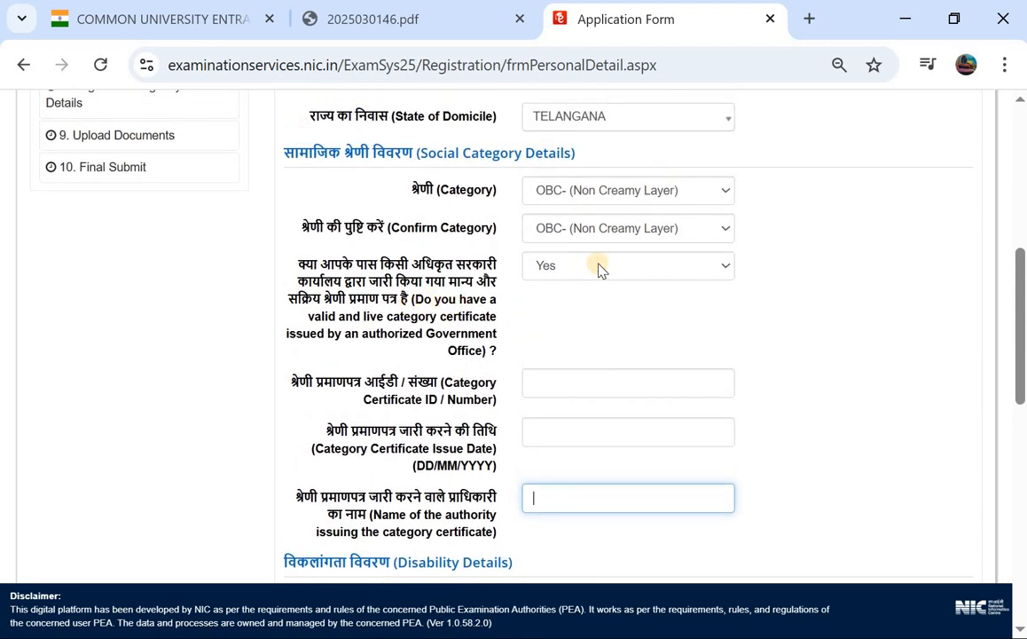
left_click(599, 266)
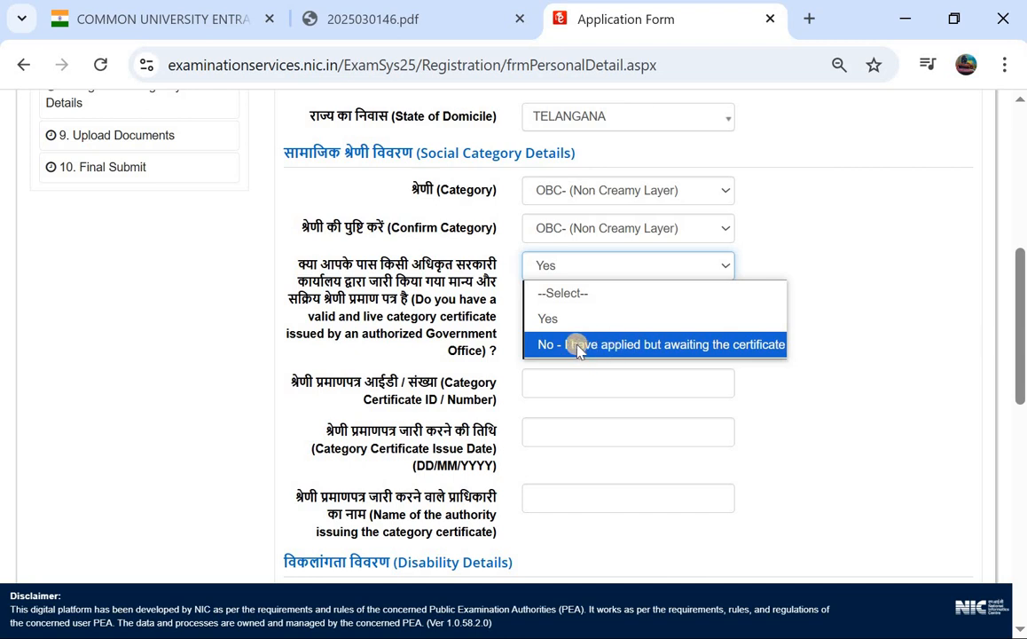
Try the 'applied for but awaited' certificate answer and its receipt-number field.
left_click(578, 346)
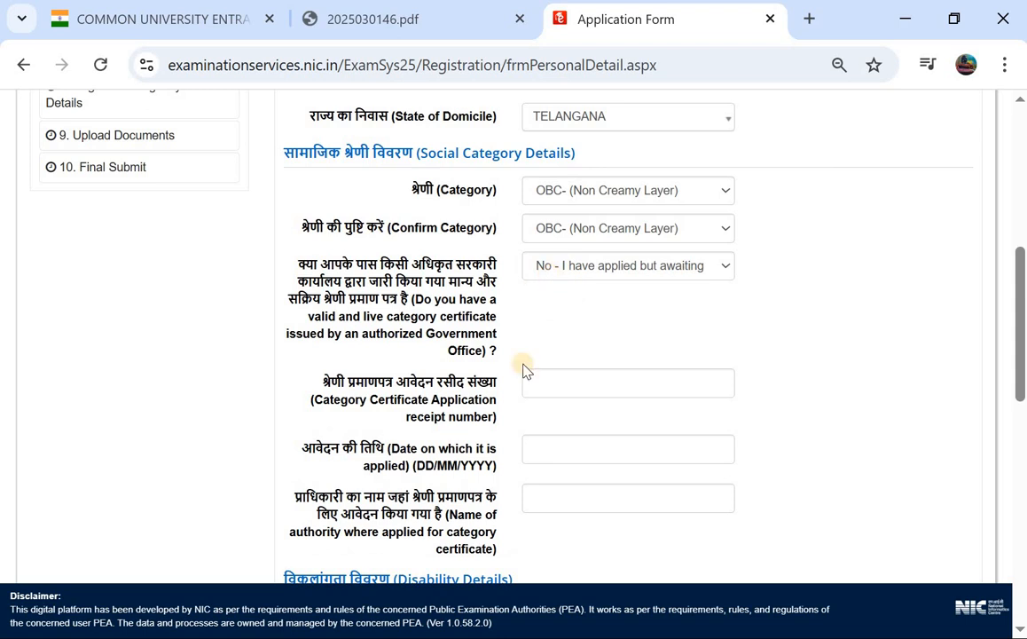
left_click(560, 382)
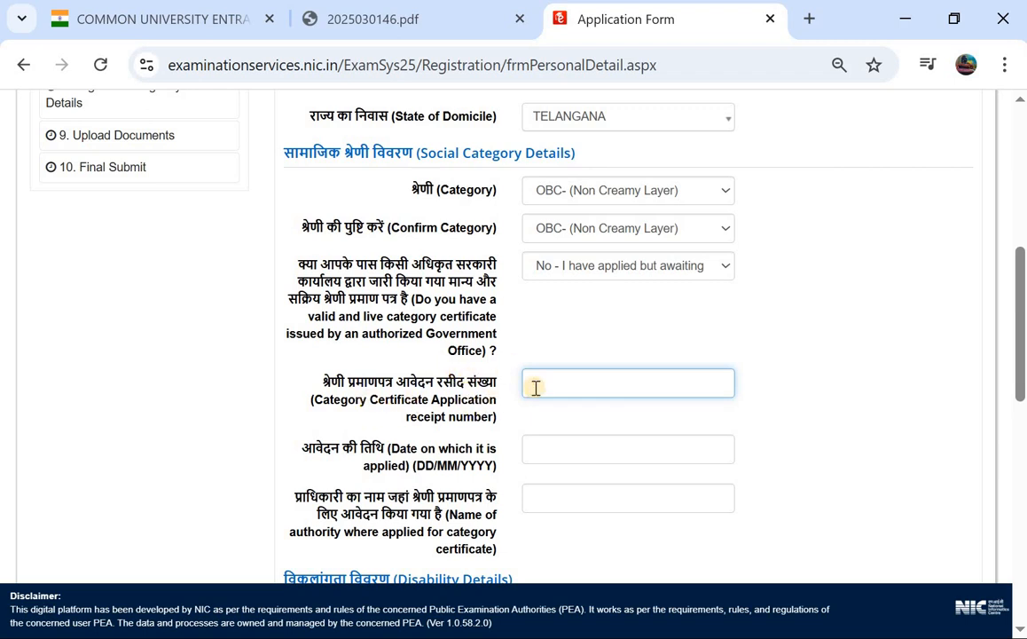
scroll(536, 387, "down", 1)
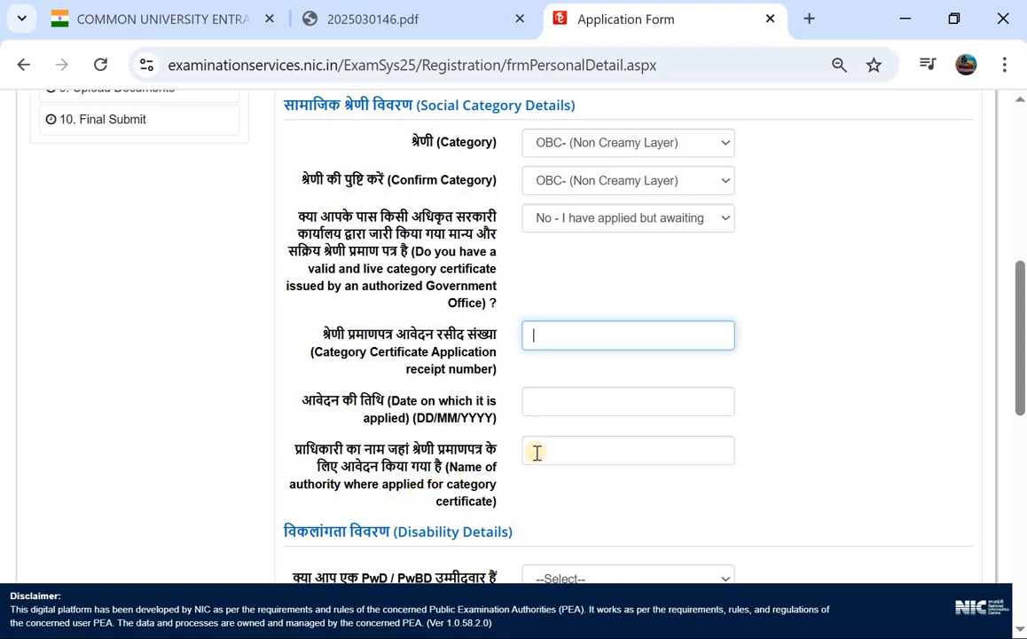
scroll(588, 255, "up", 1)
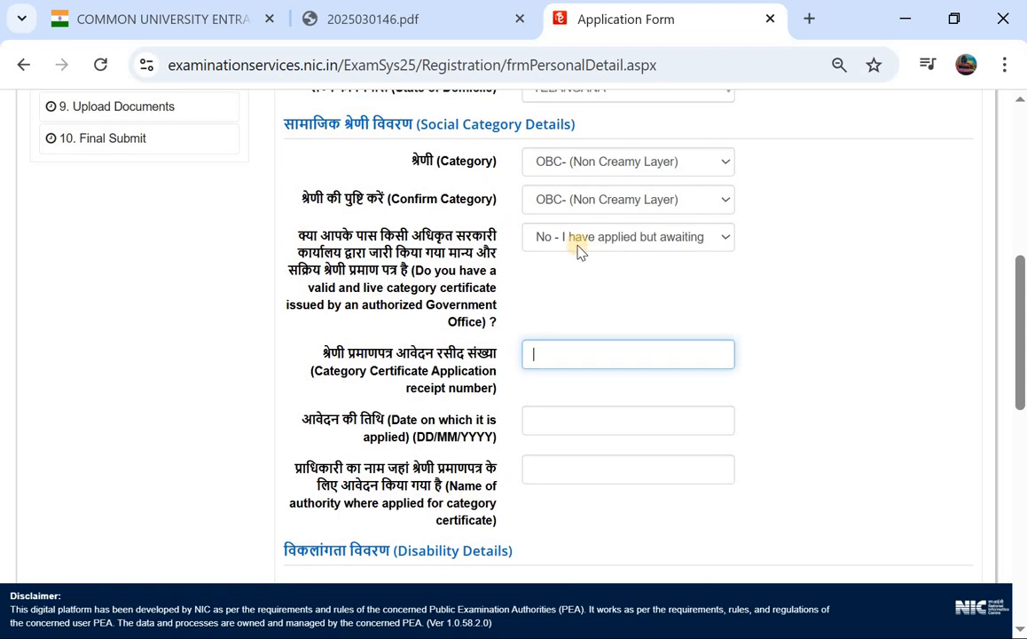
left_click(583, 238)
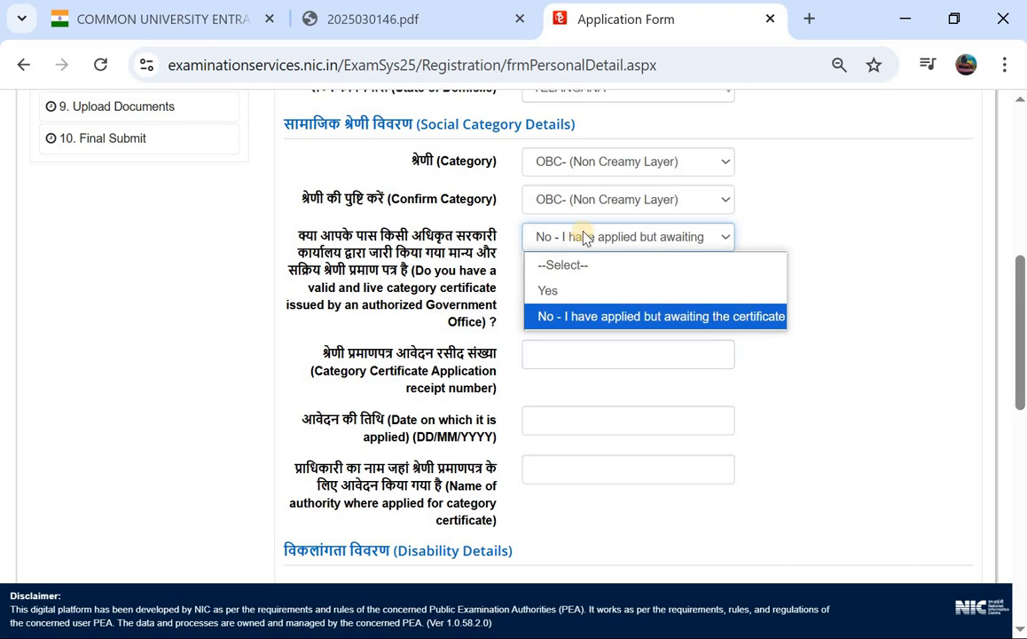
Switch category to General and back to OBC (Non Creamy Layer), confirming each time.
left_click(627, 161)
left_click(591, 319)
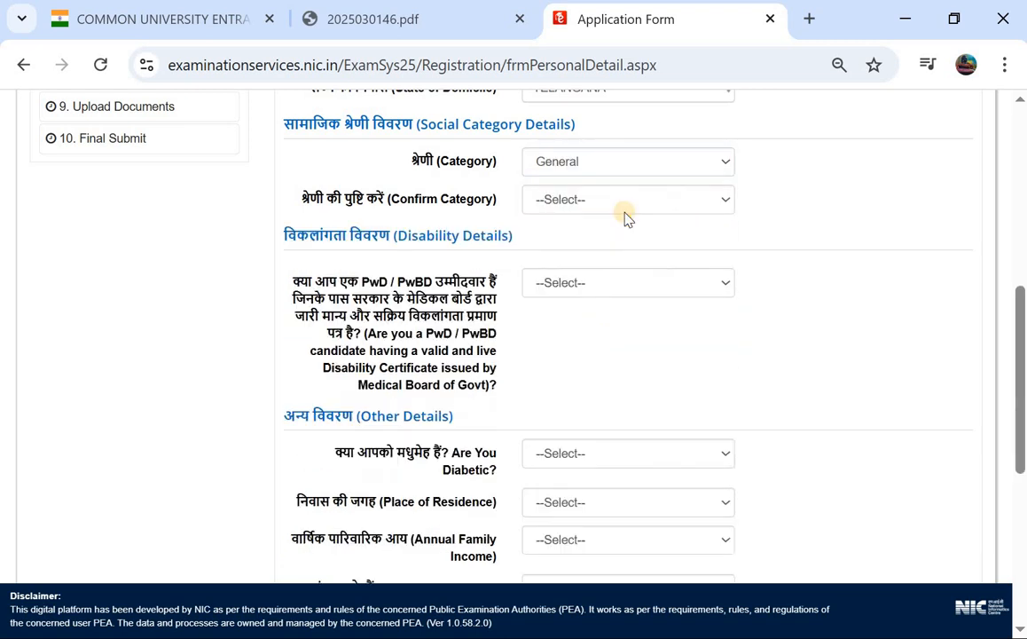
left_click(632, 202)
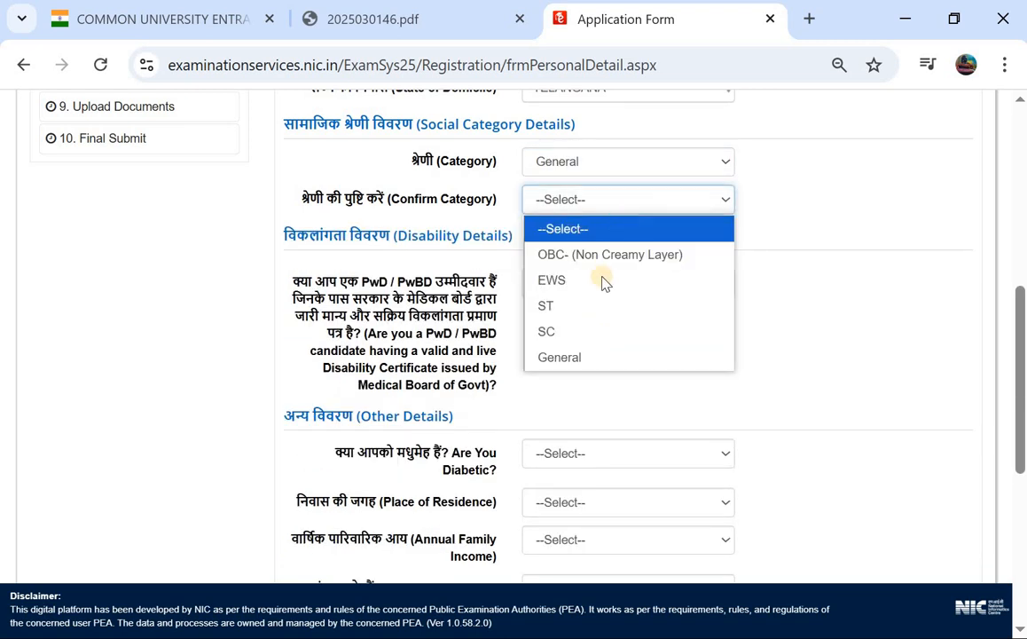
left_click(594, 357)
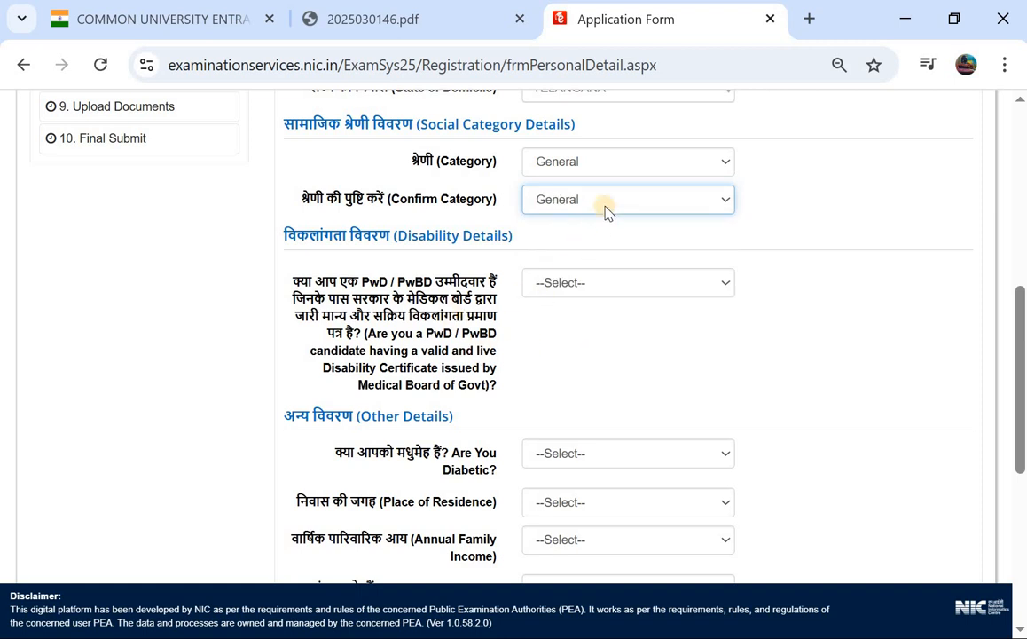
left_click(632, 166)
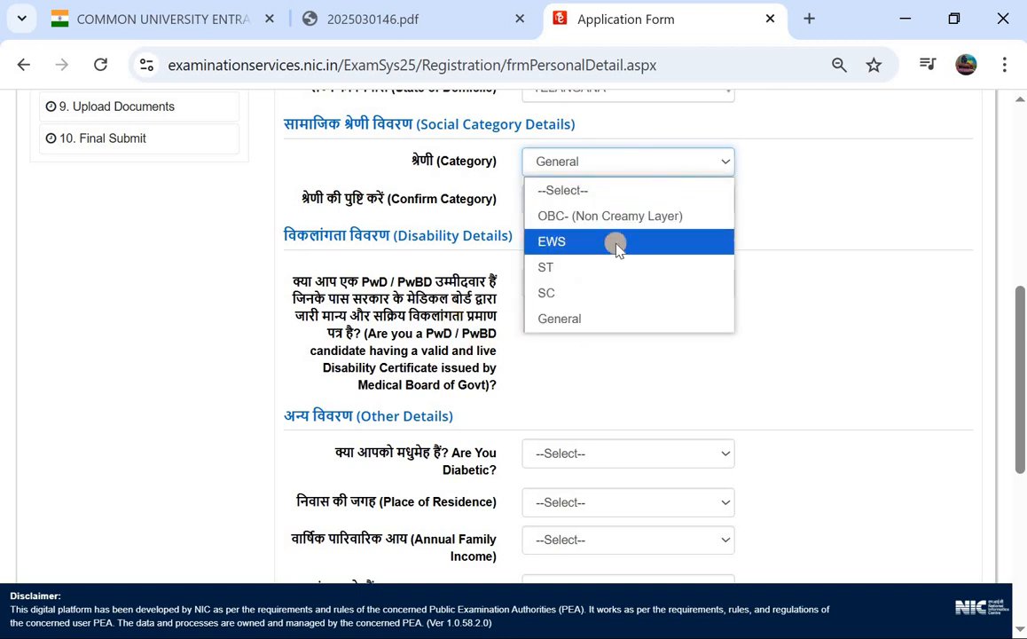
left_click(639, 222)
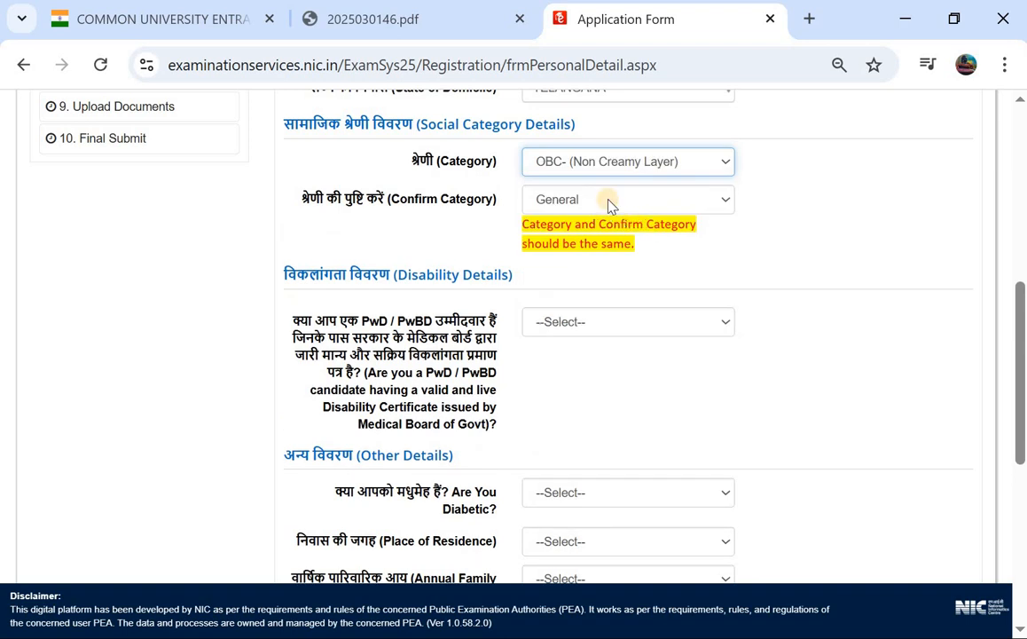
left_click(607, 201)
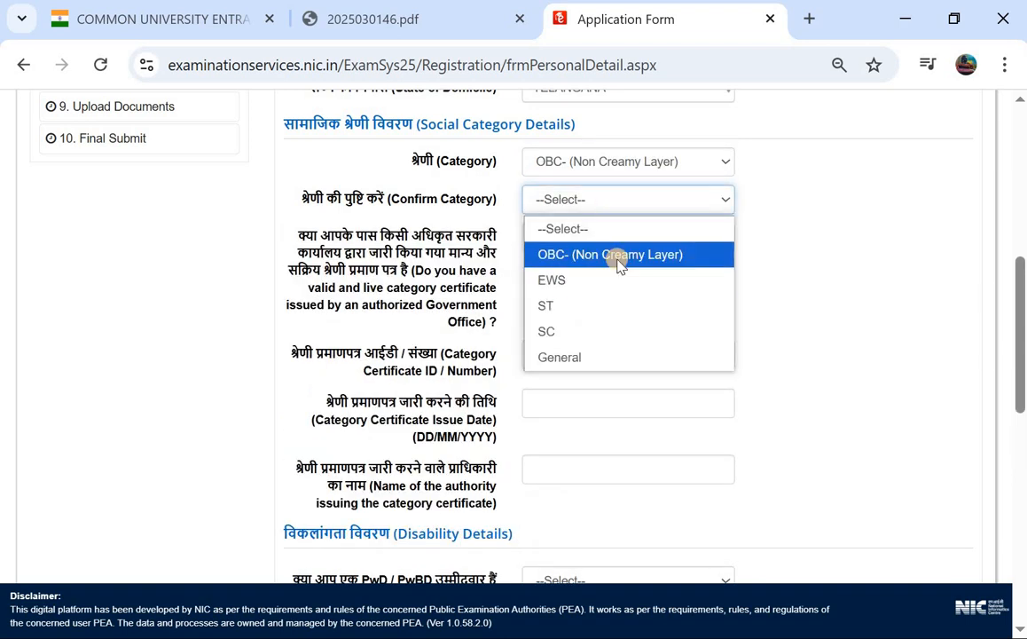
left_click(618, 257)
Answer Yes for the valid category certificate, recheck it, and keep Yes.
left_click(592, 238)
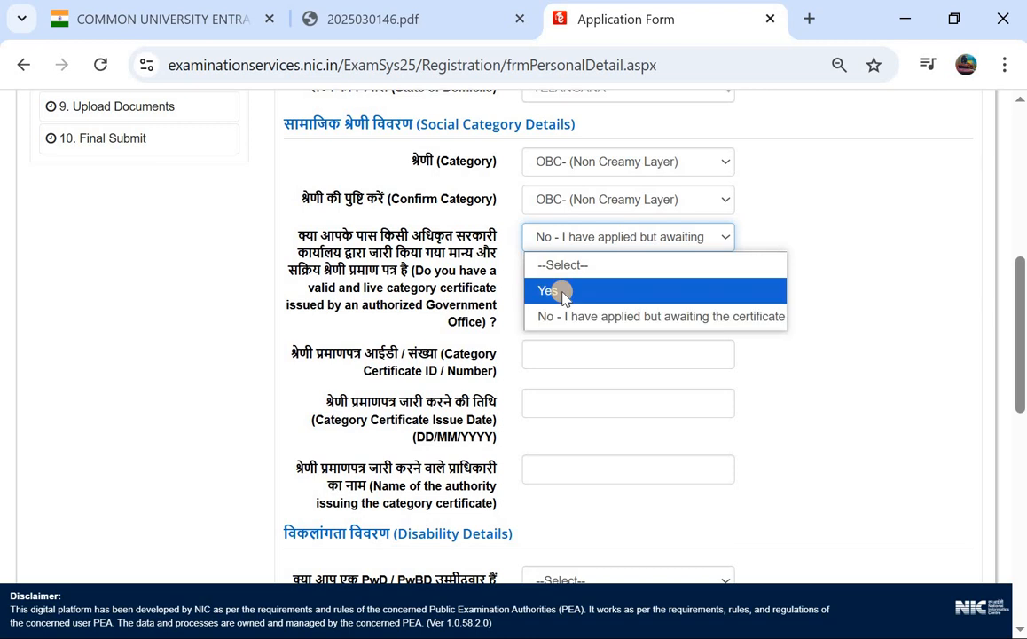
left_click(562, 293)
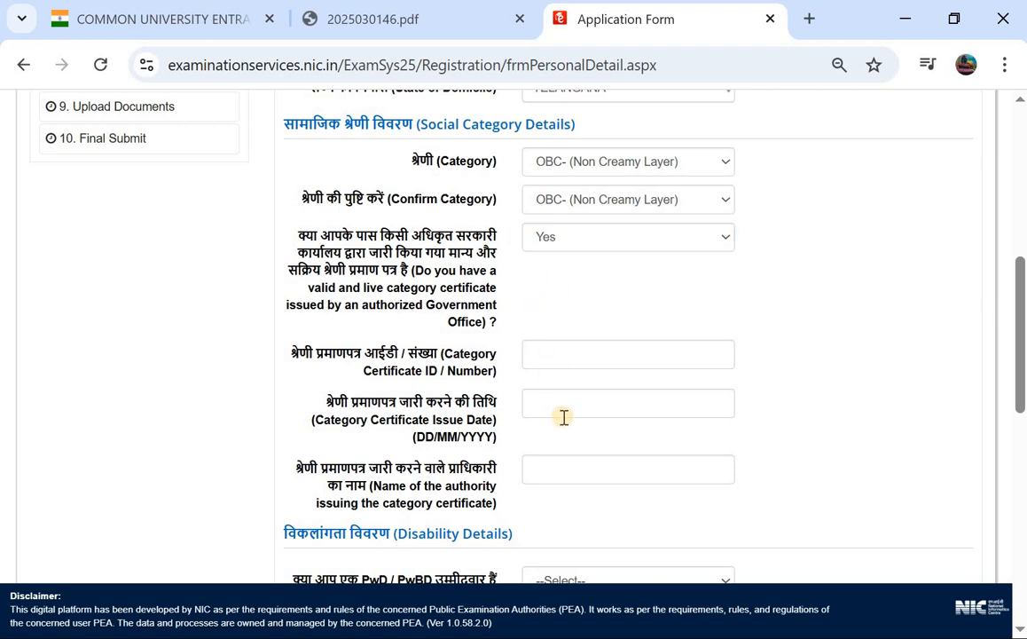
scroll(563, 417, "down", 1)
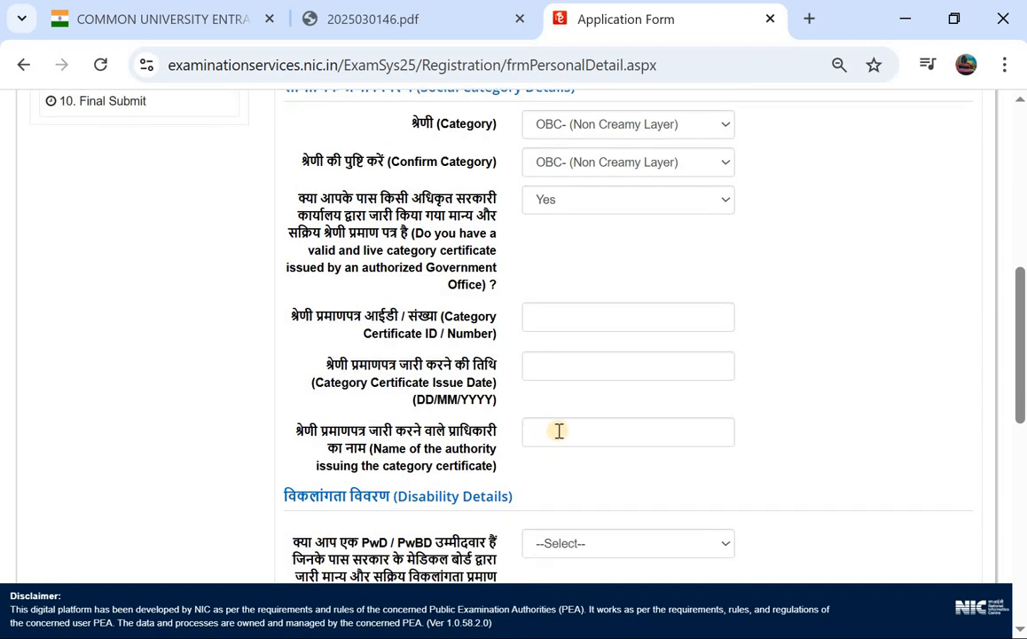
left_click(557, 430)
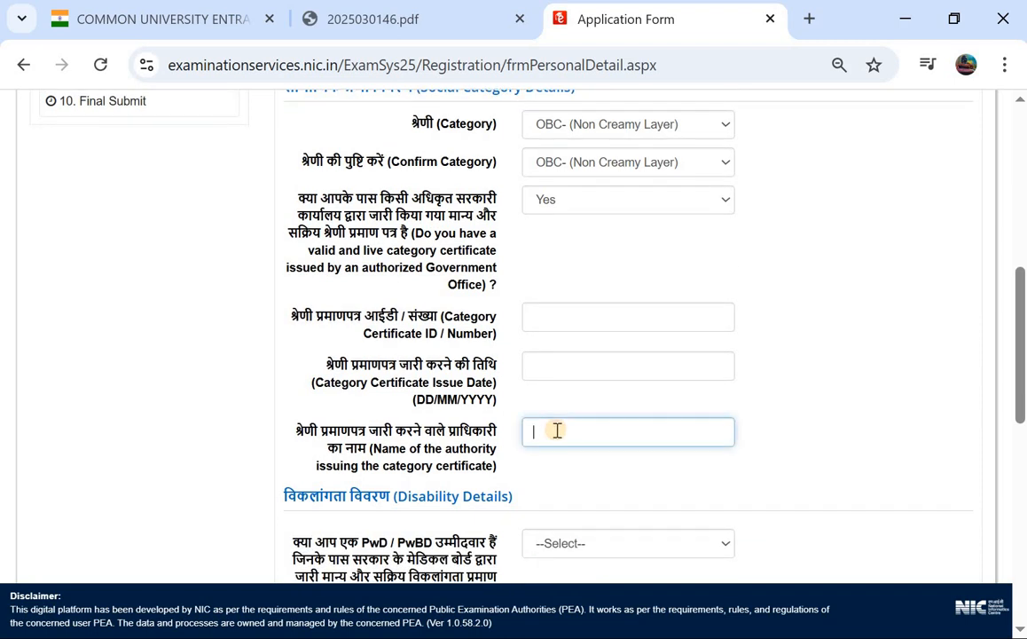
scroll(610, 229, "up", 1)
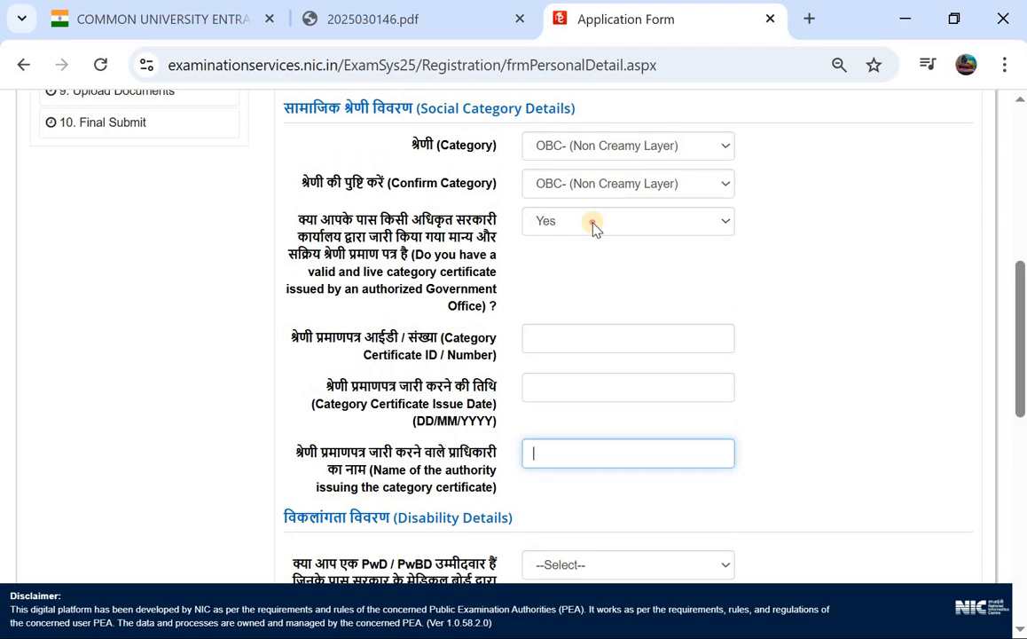
left_click(593, 227)
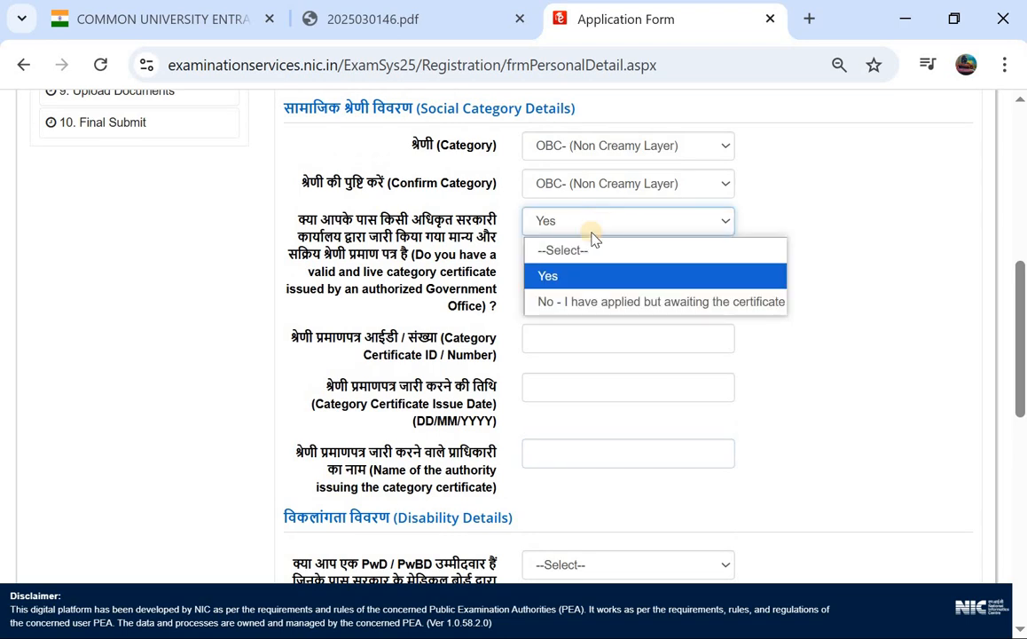
left_click(567, 276)
scroll(568, 276, "down", 1)
scroll(566, 271, "down", 1)
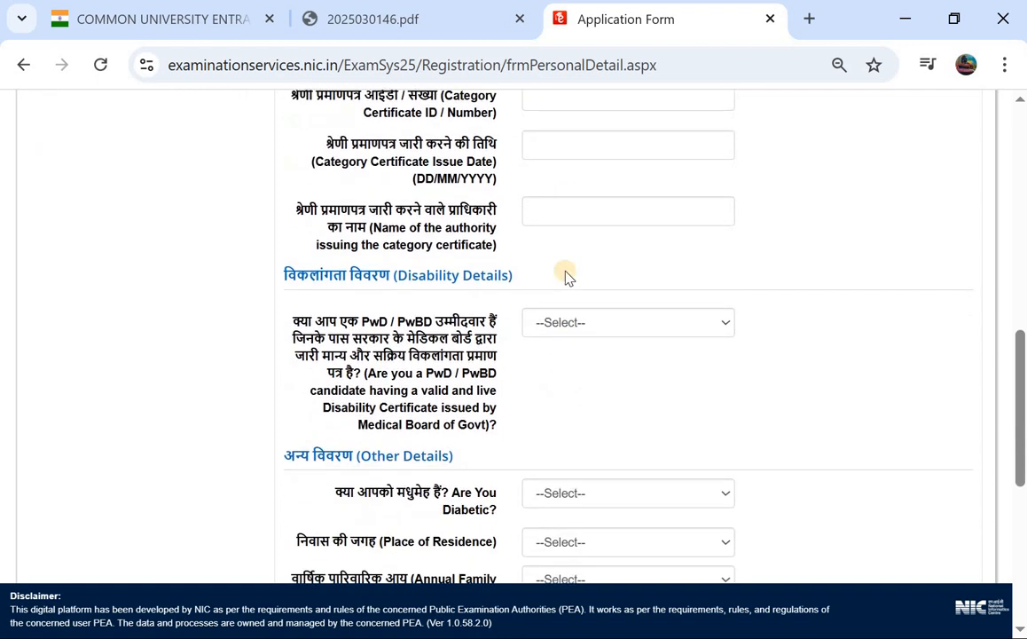
Try PwBD 40% or Above and PwD less than 40%, then settle on No.
left_click(557, 327)
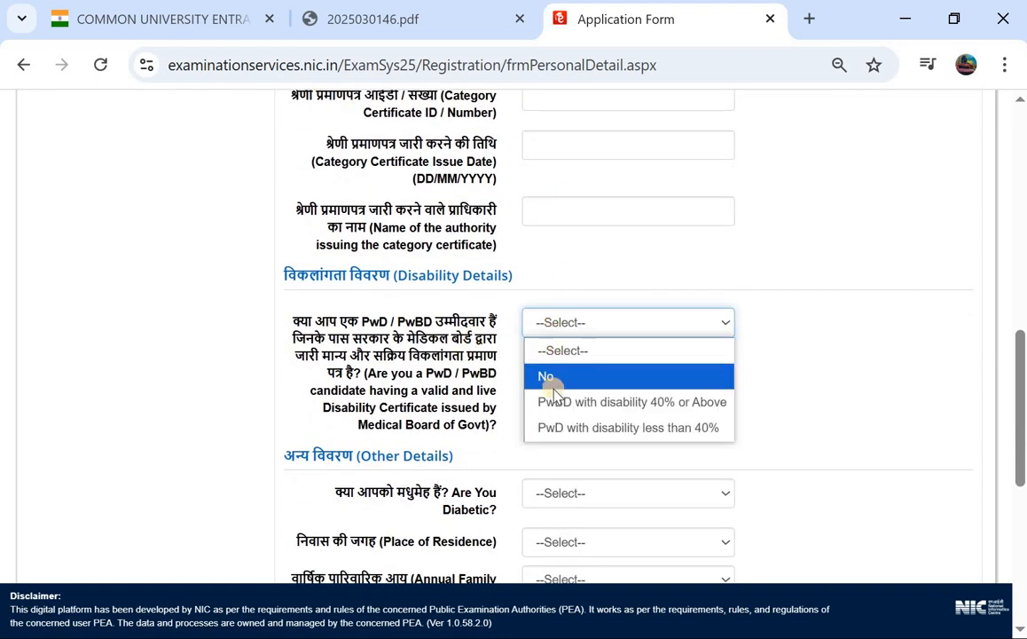
left_click(553, 399)
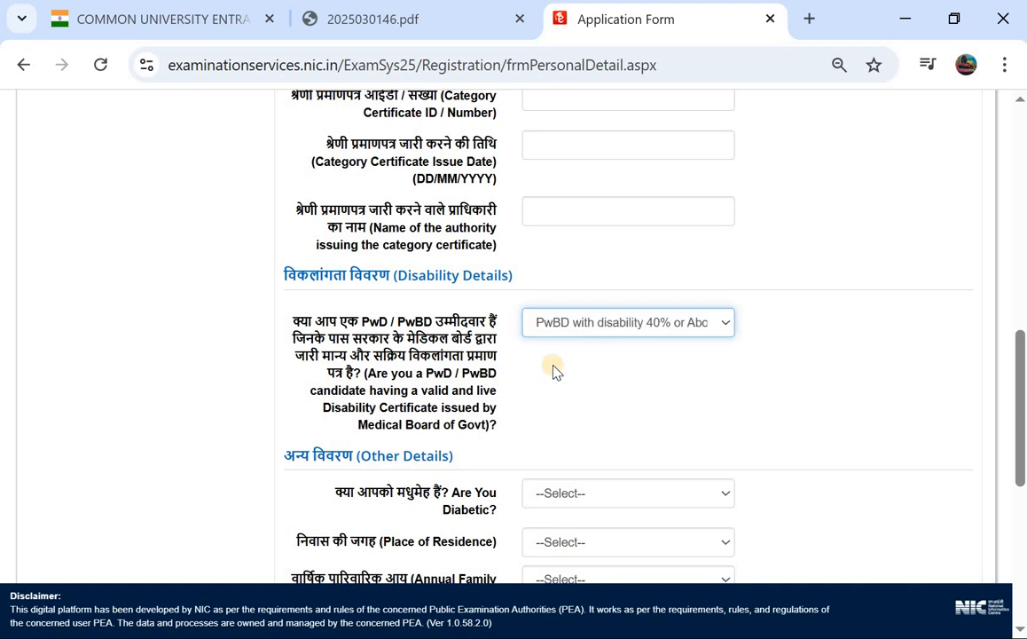
scroll(554, 457, "down", 1)
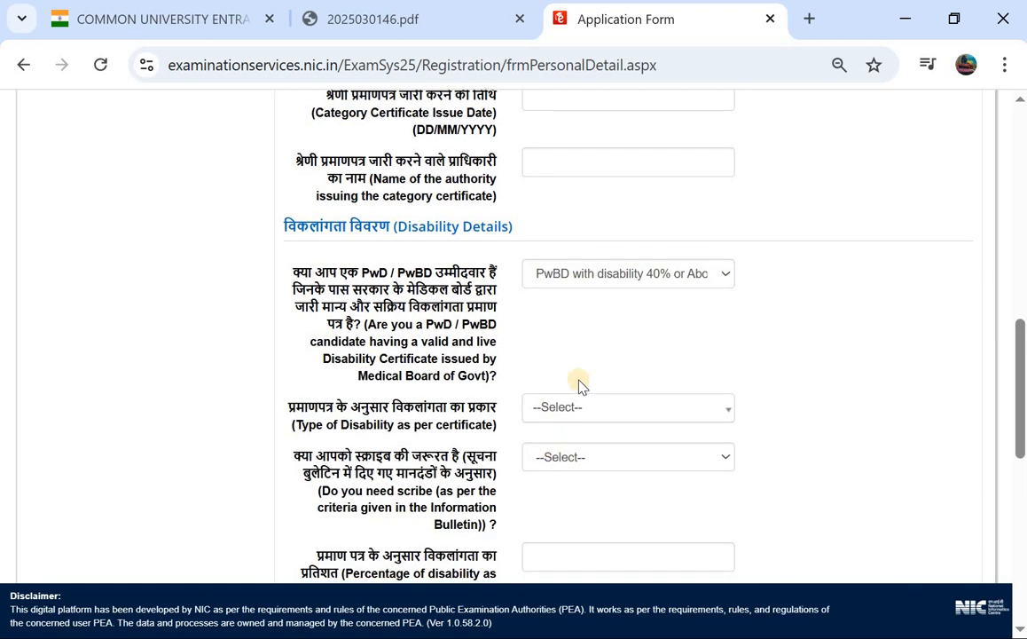
left_click(637, 276)
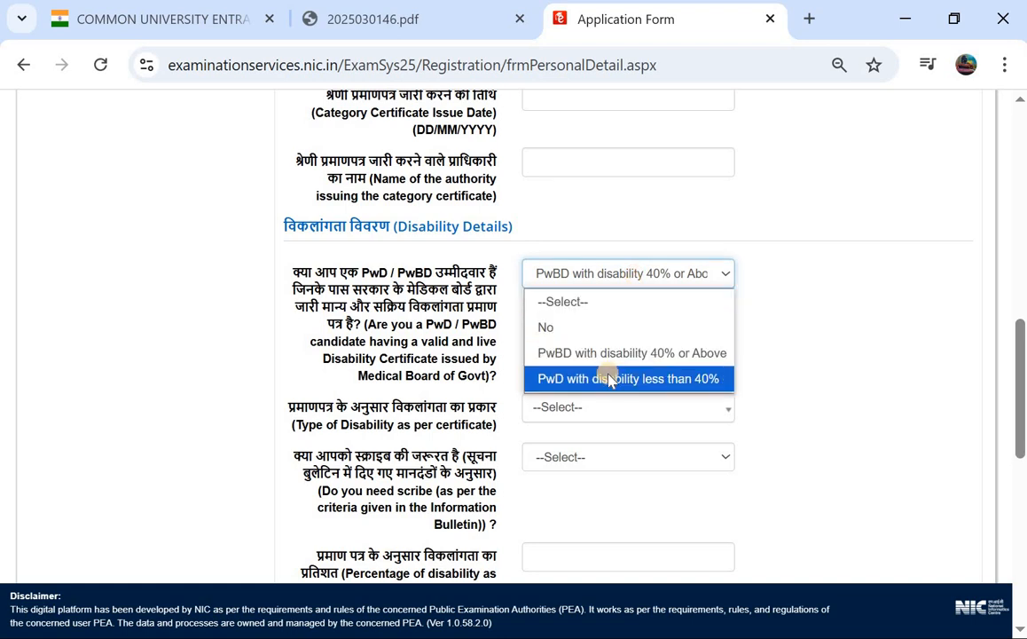
left_click(608, 380)
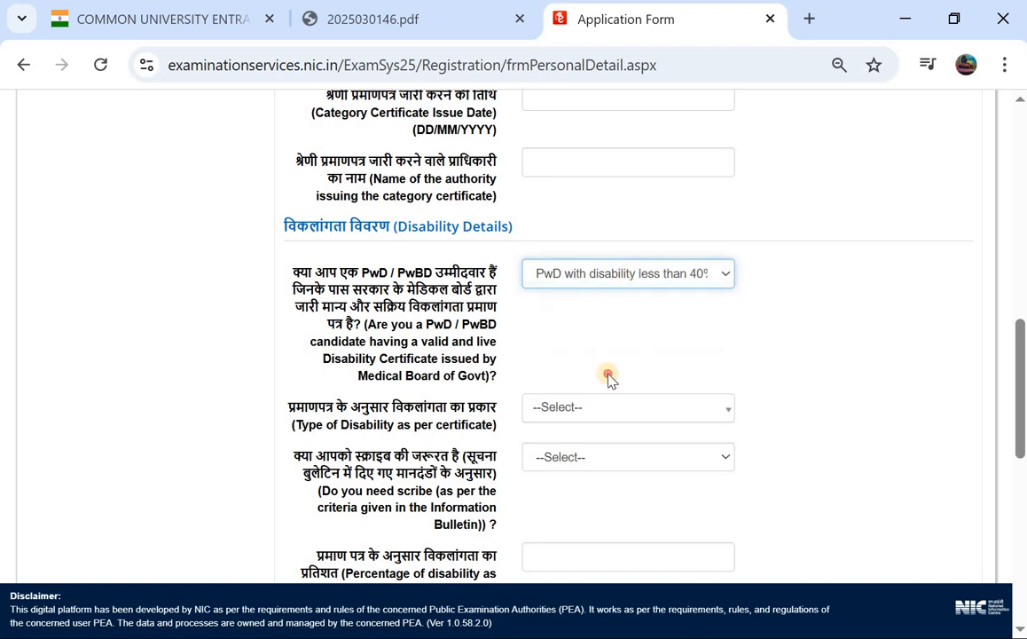
left_click(621, 273)
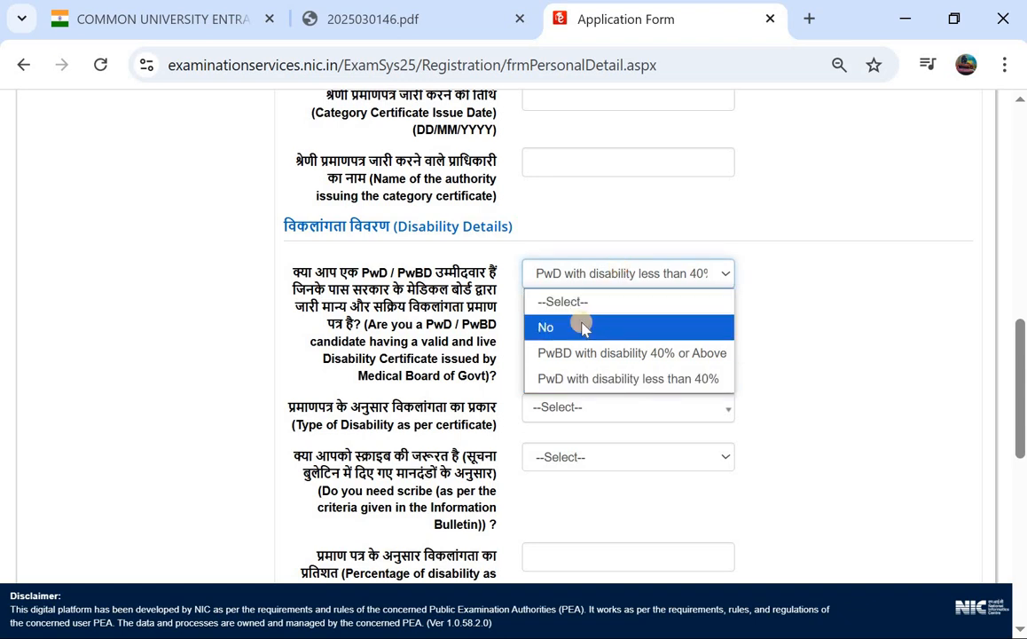
left_click(582, 328)
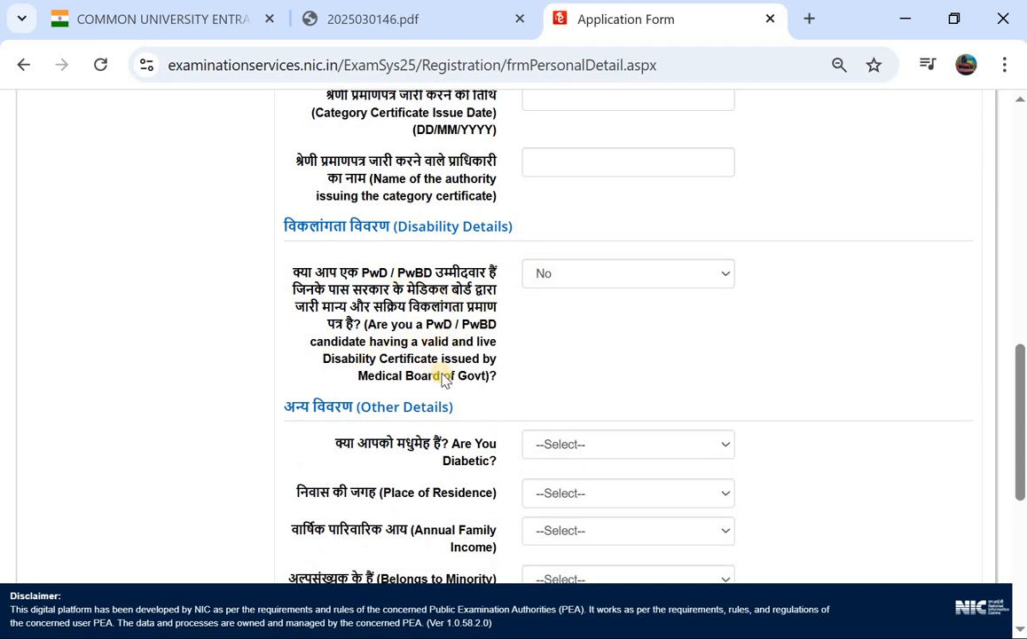
left_click(578, 277)
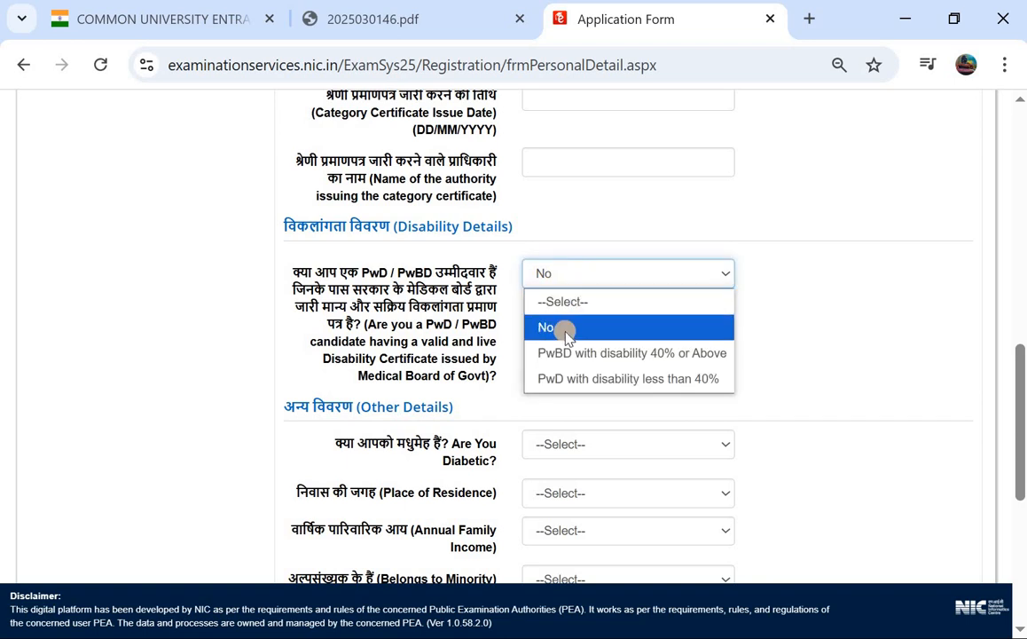
left_click(566, 330)
scroll(564, 337, "down", 2)
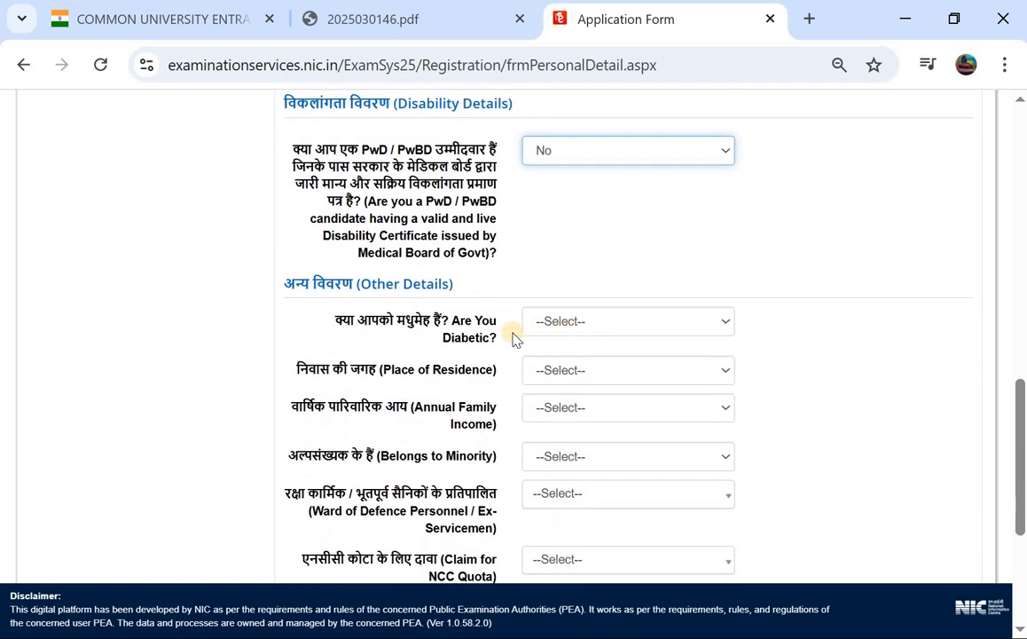
In Other Details, answer Diabetic No, residence Urban, and family income UPTO 100000.
left_click(552, 327)
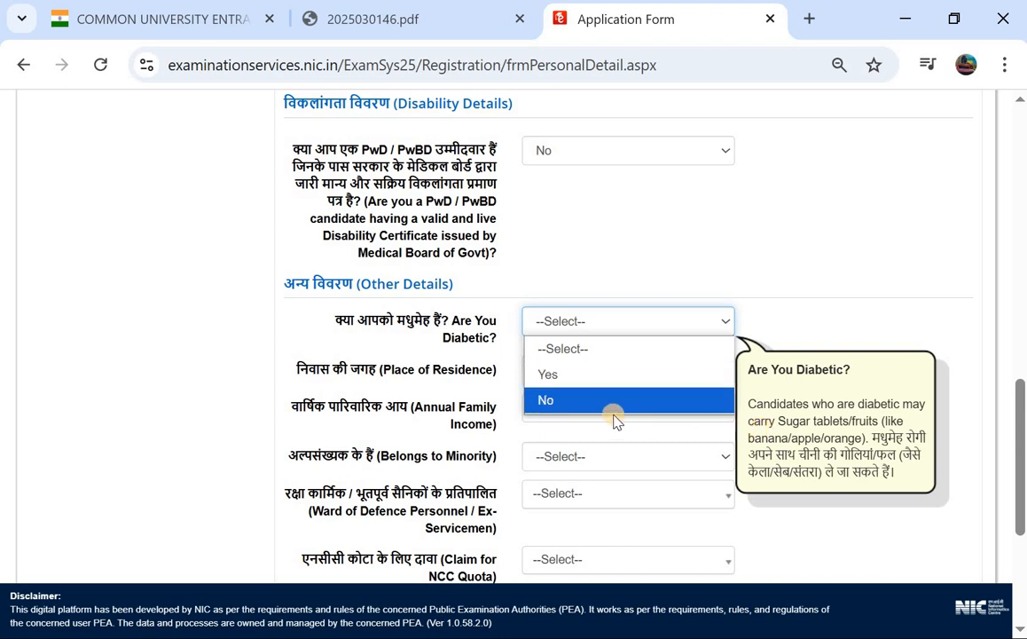
left_click(568, 402)
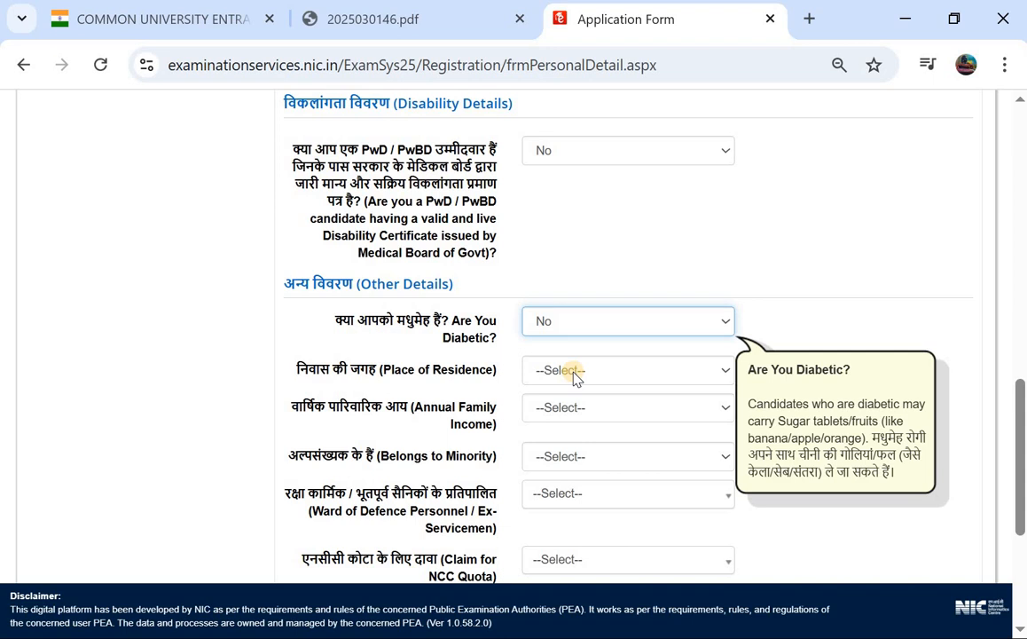
left_click(574, 376)
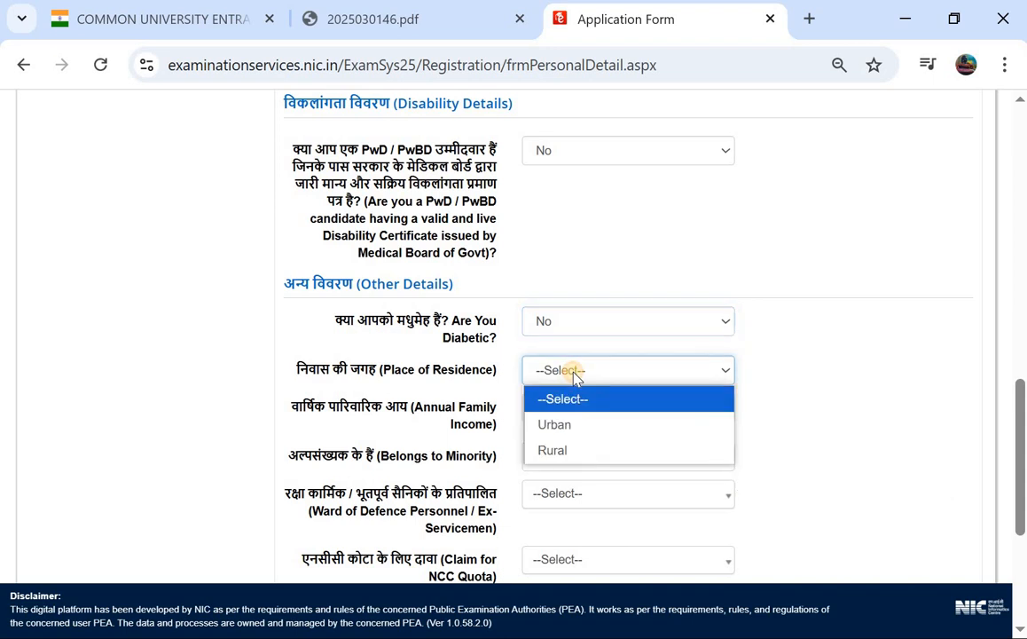
left_click(586, 427)
scroll(550, 403, "down", 1)
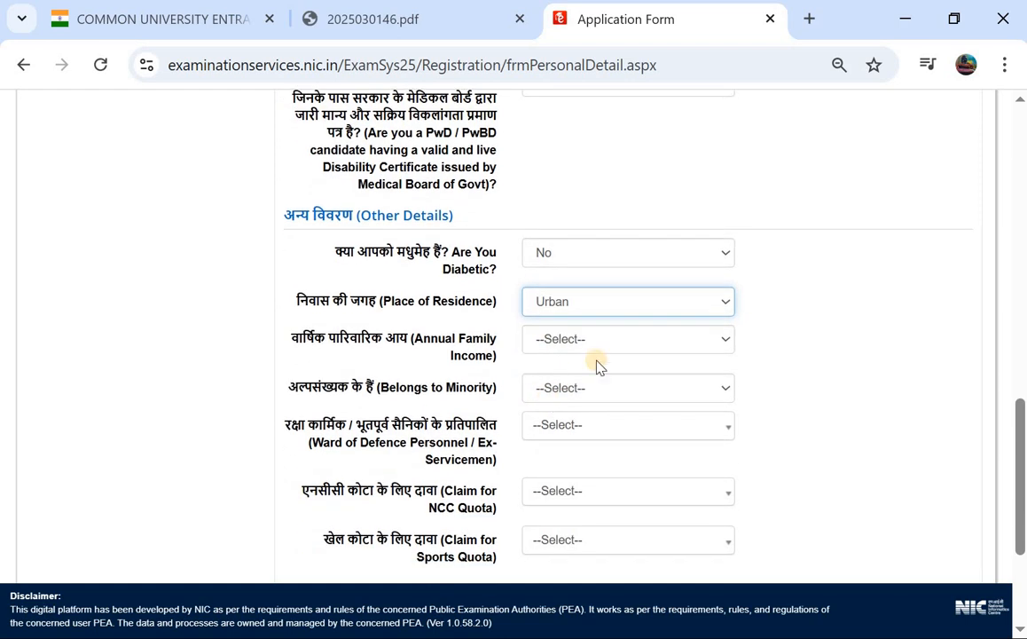
left_click(623, 344)
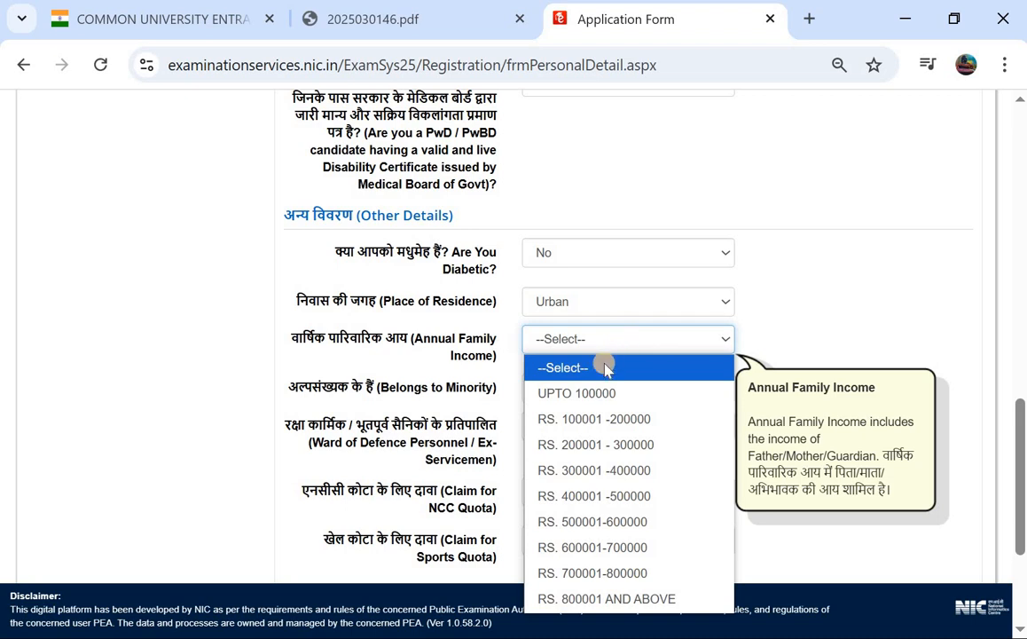
left_click(606, 394)
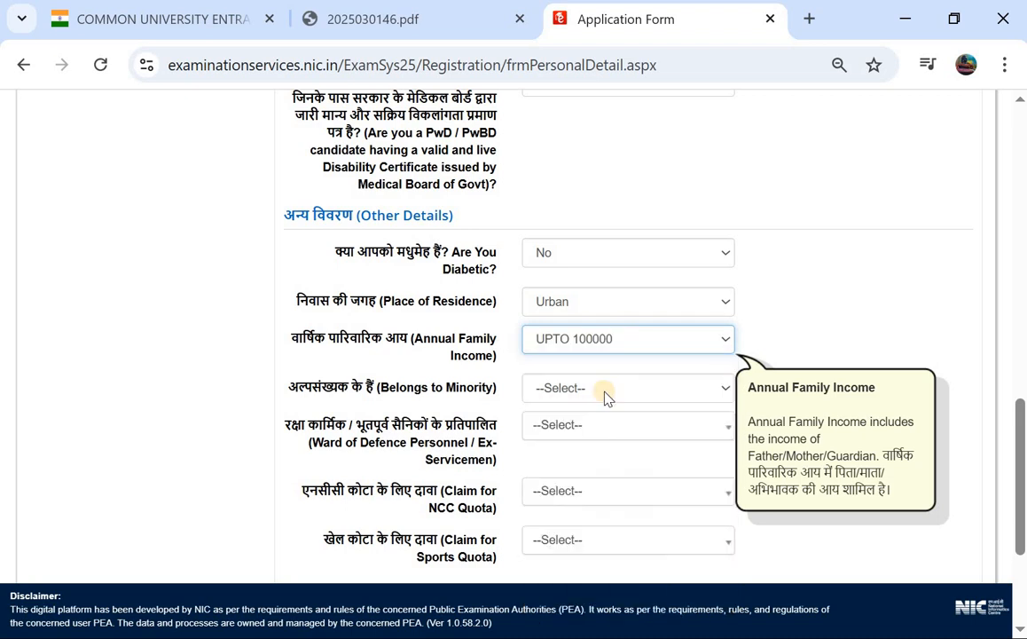
scroll(603, 396, "down", 1)
left_click(583, 318)
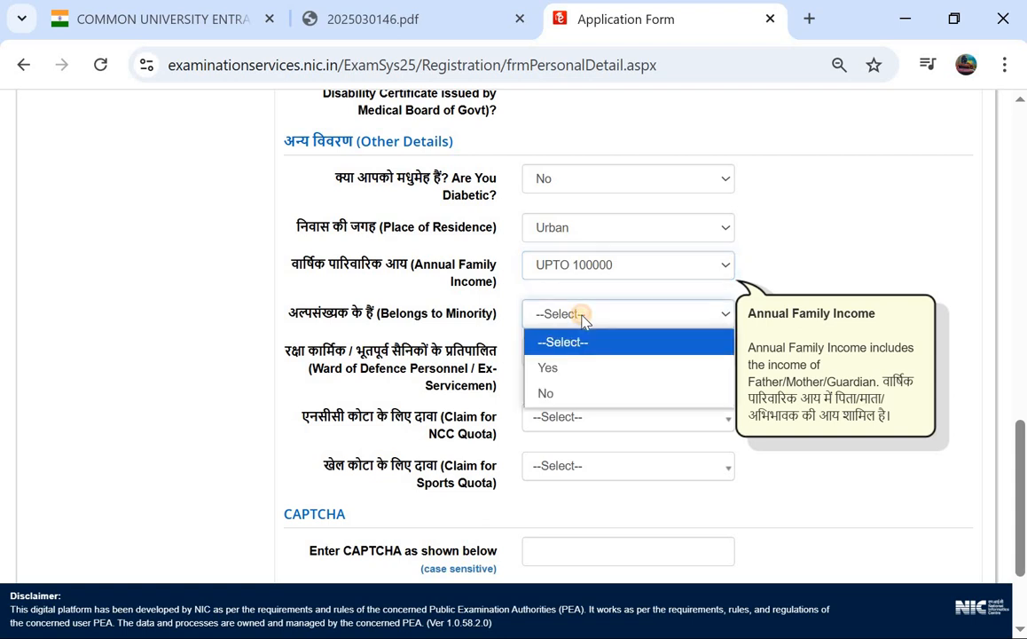
Settle Belongs to Minority on No after briefly trying Yes and the religious-minority list.
left_click(568, 367)
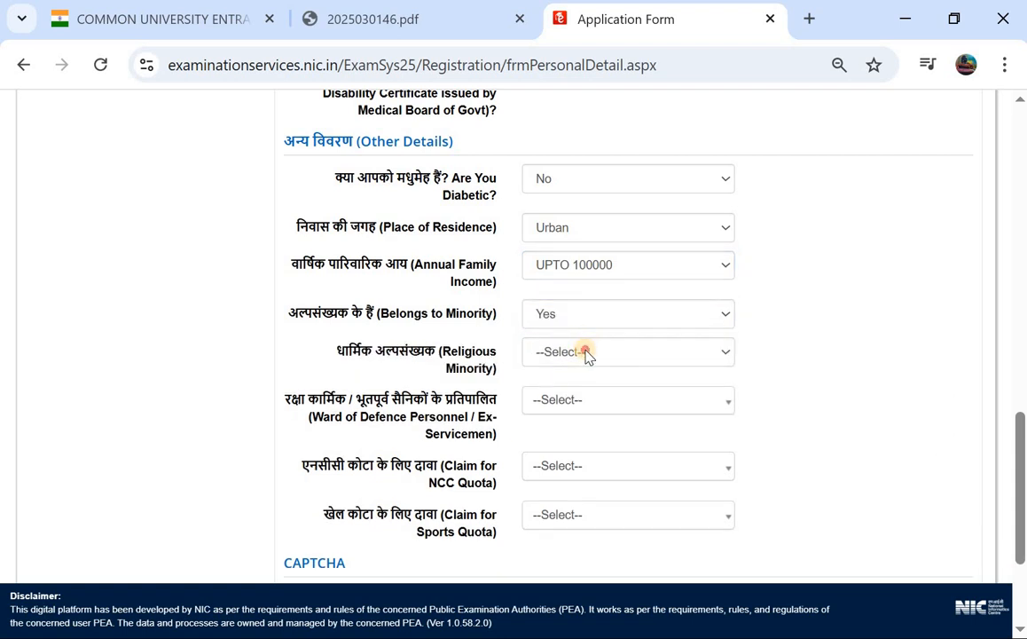
left_click(585, 354)
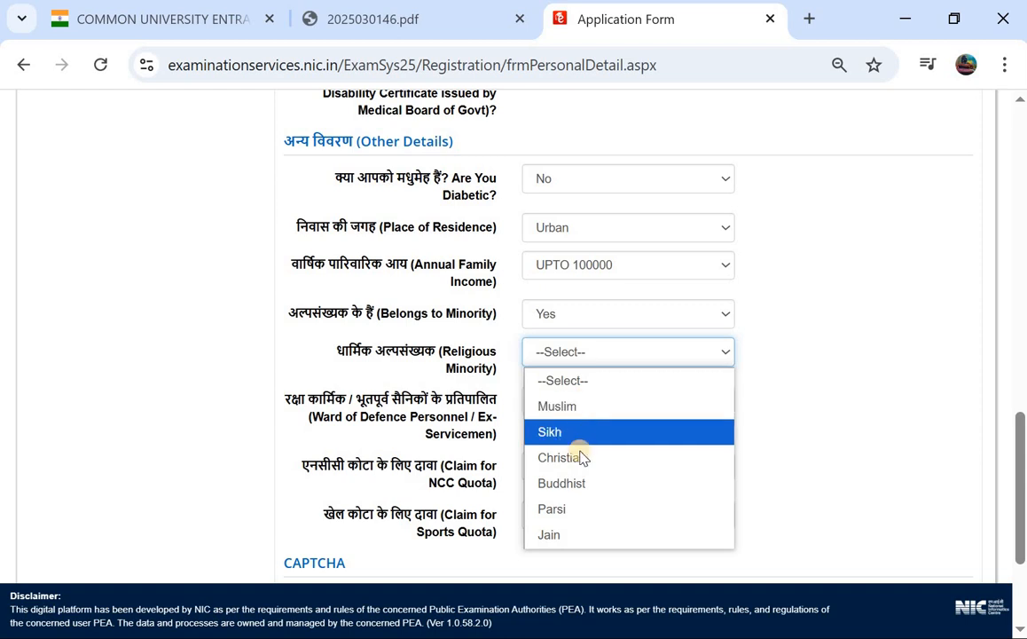
left_click(619, 317)
left_click(619, 317)
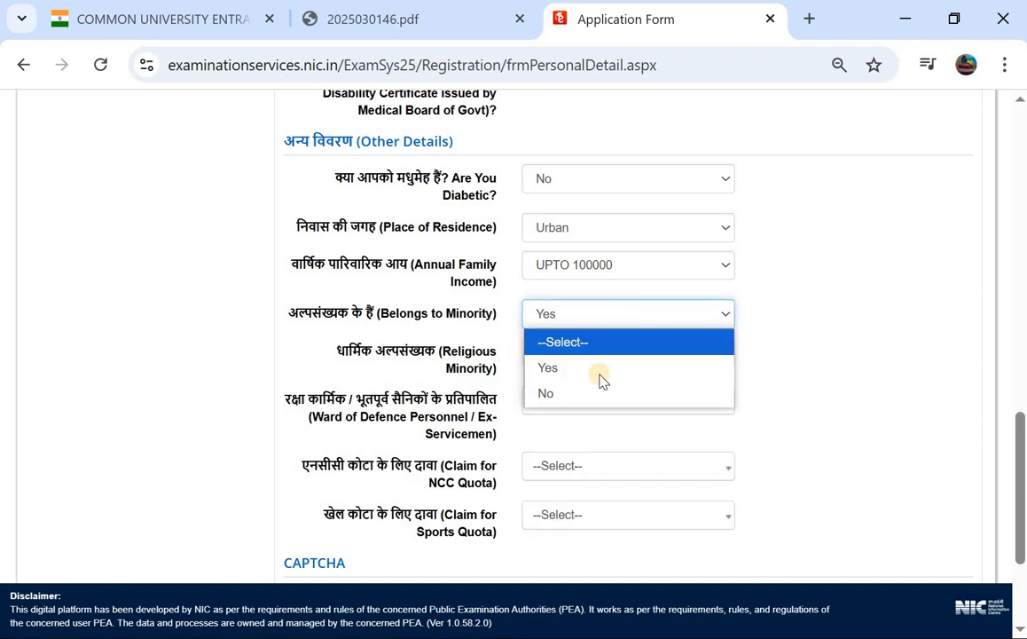
left_click(595, 396)
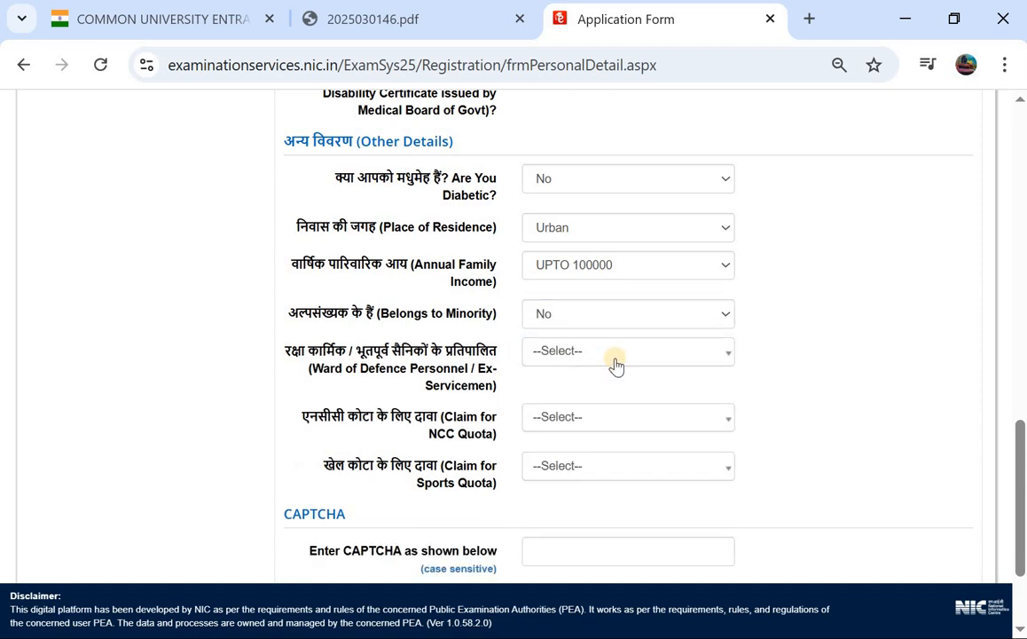
left_click(616, 365)
left_click(602, 343)
left_click(596, 323)
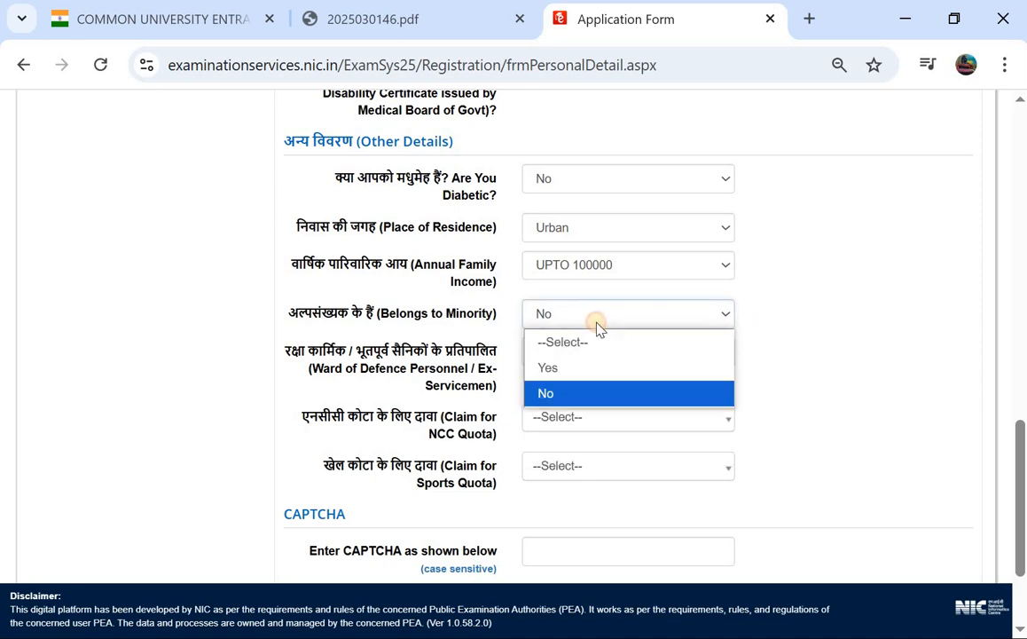
left_click(573, 366)
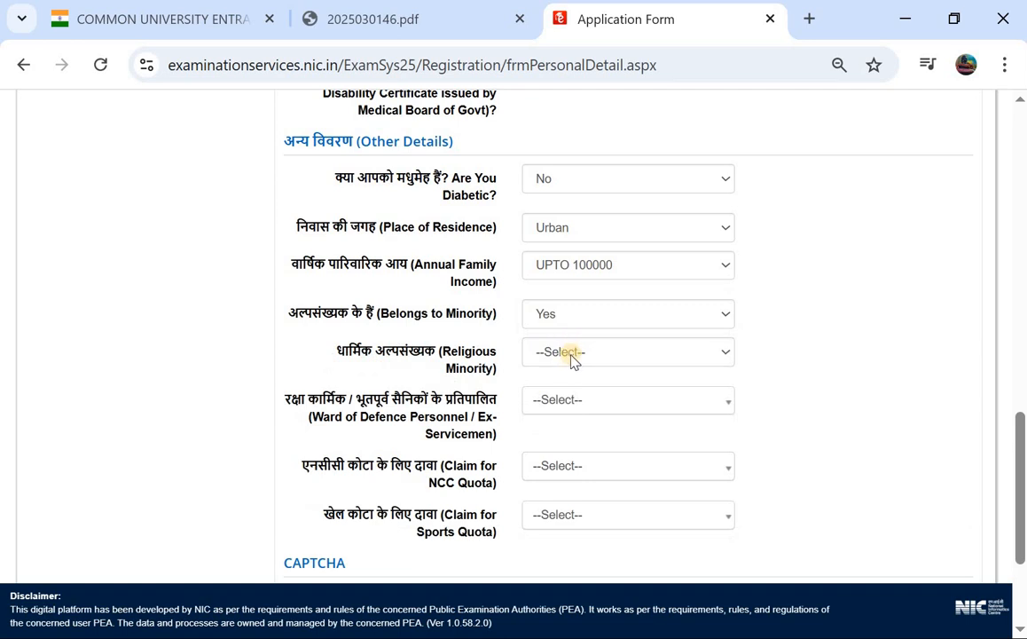
left_click(573, 354)
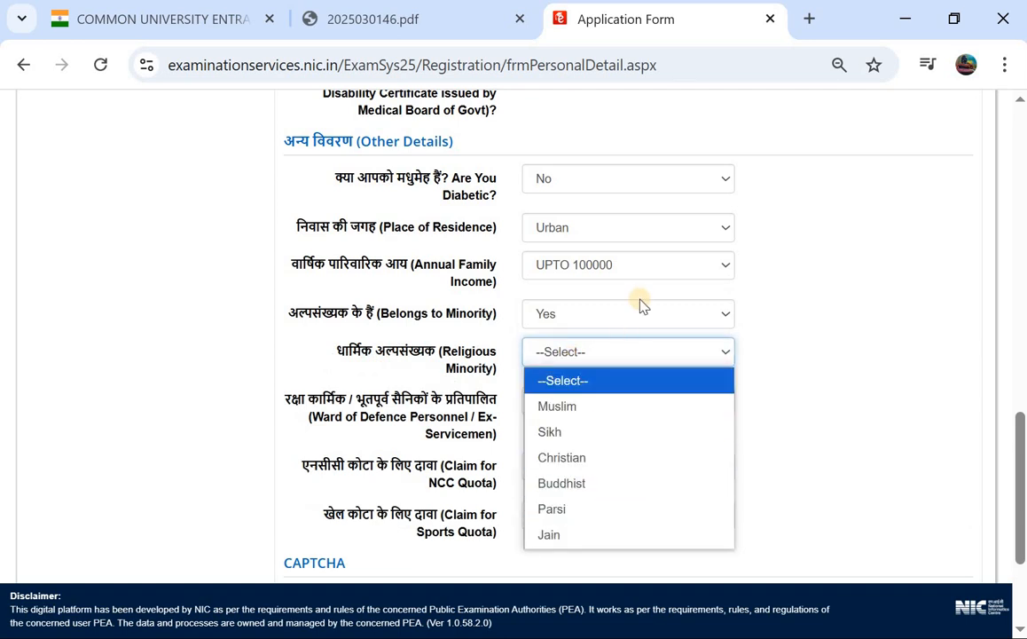
left_click(633, 323)
left_click(630, 319)
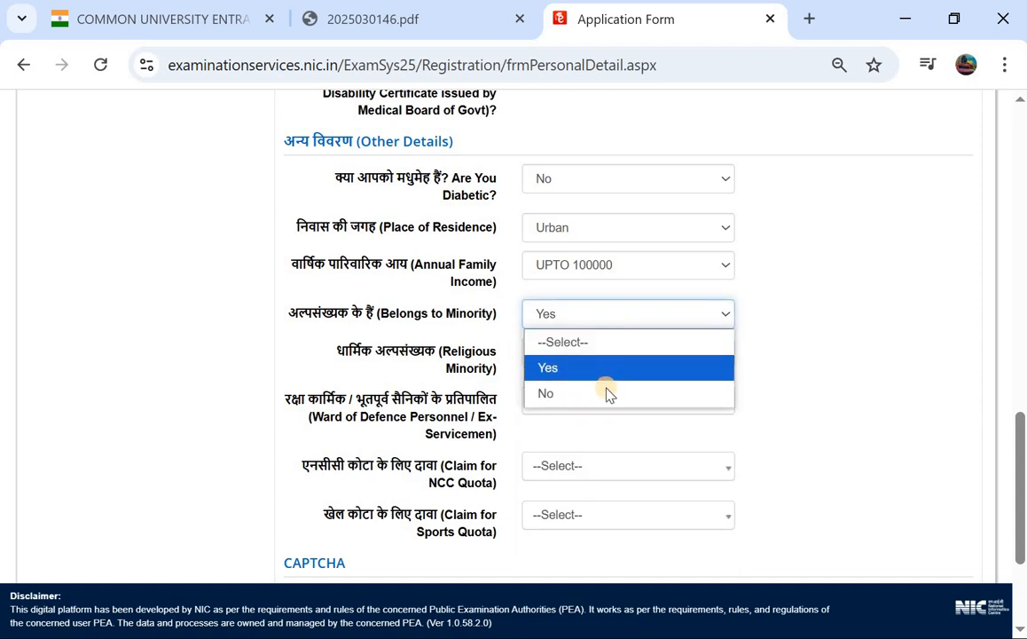
left_click(604, 393)
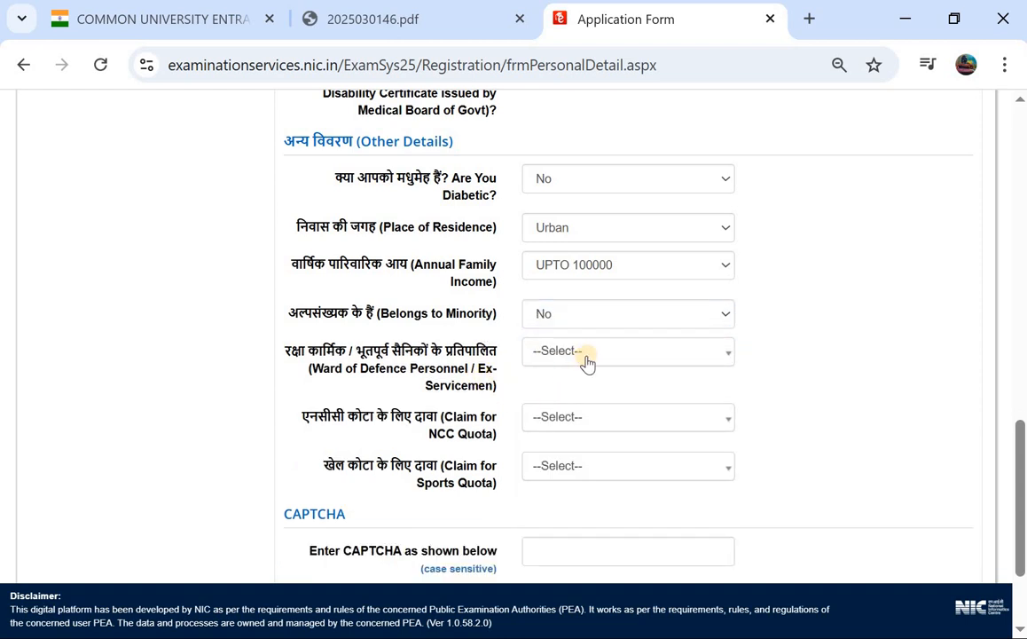
Answer No to Ward of Defence Personnel, Claim for NCC Quota and Claim for Sports Quota.
left_click(589, 354)
left_click(571, 450)
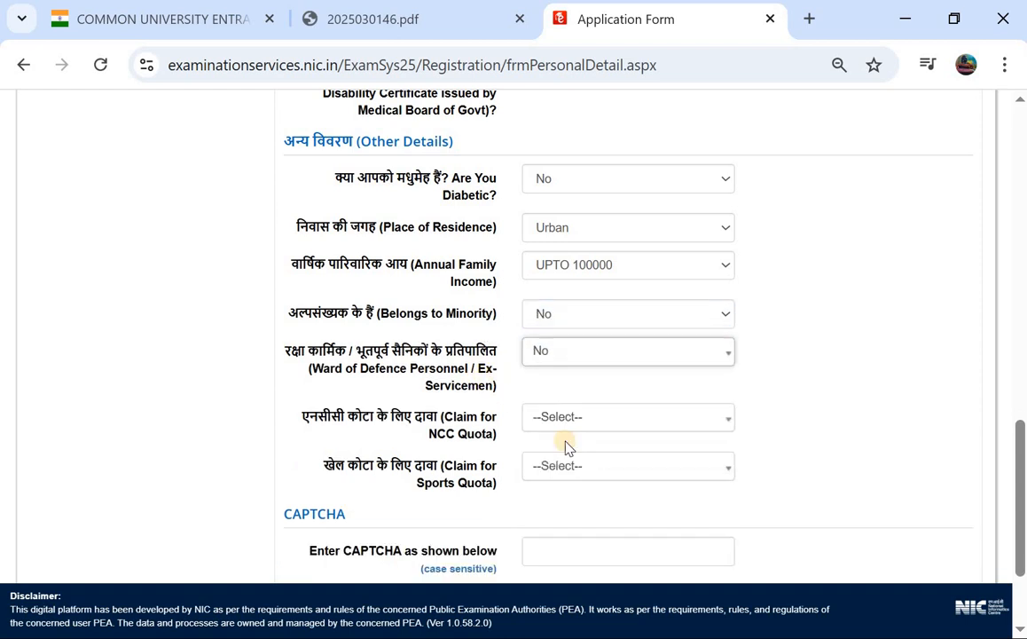
scroll(495, 432, "down", 1)
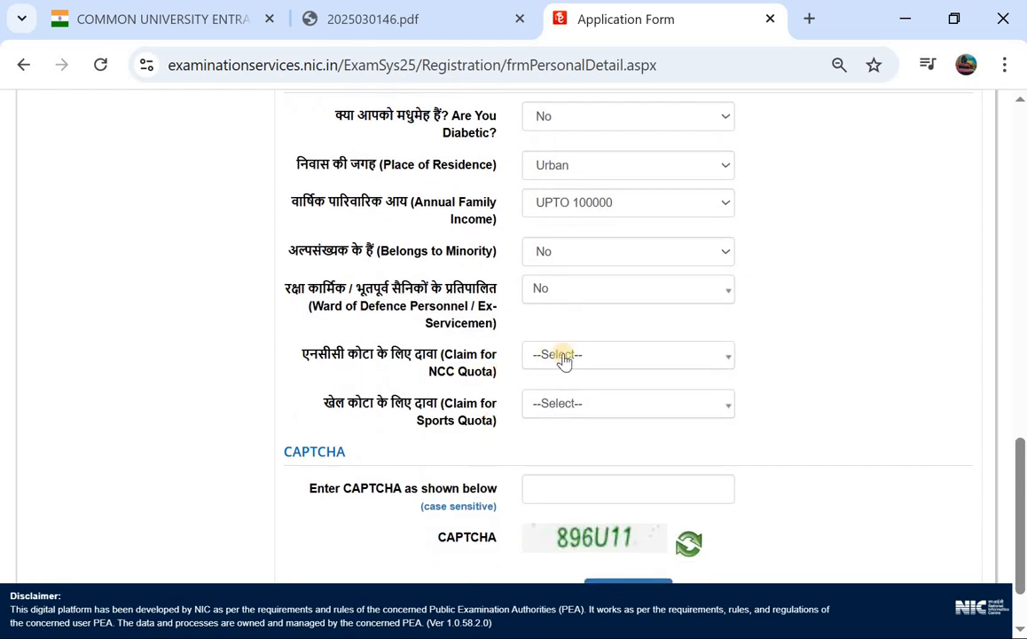
left_click(564, 355)
left_click(550, 454)
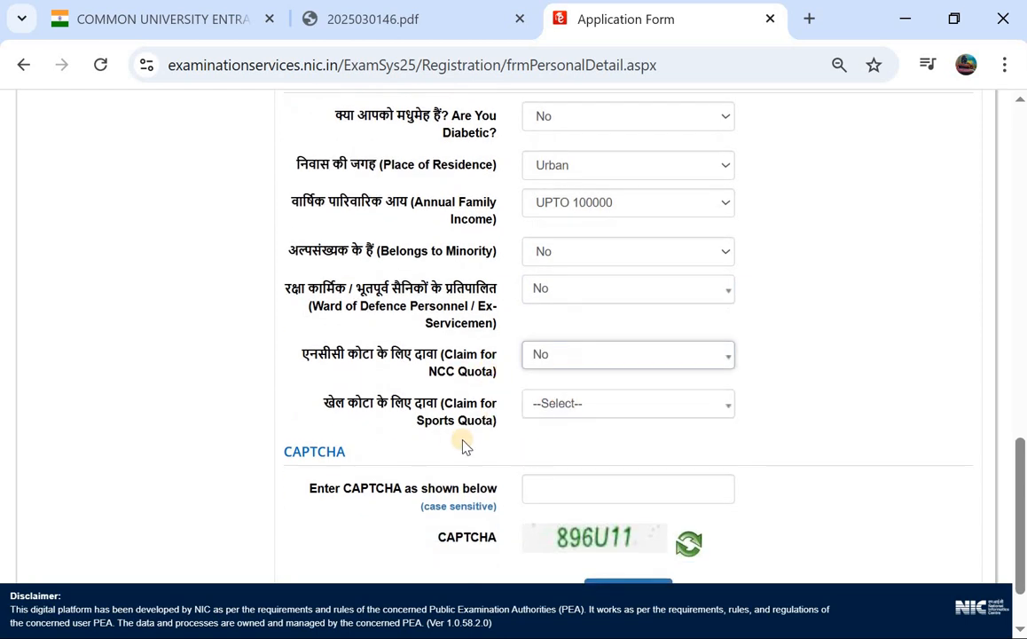
scroll(497, 419, "down", 1)
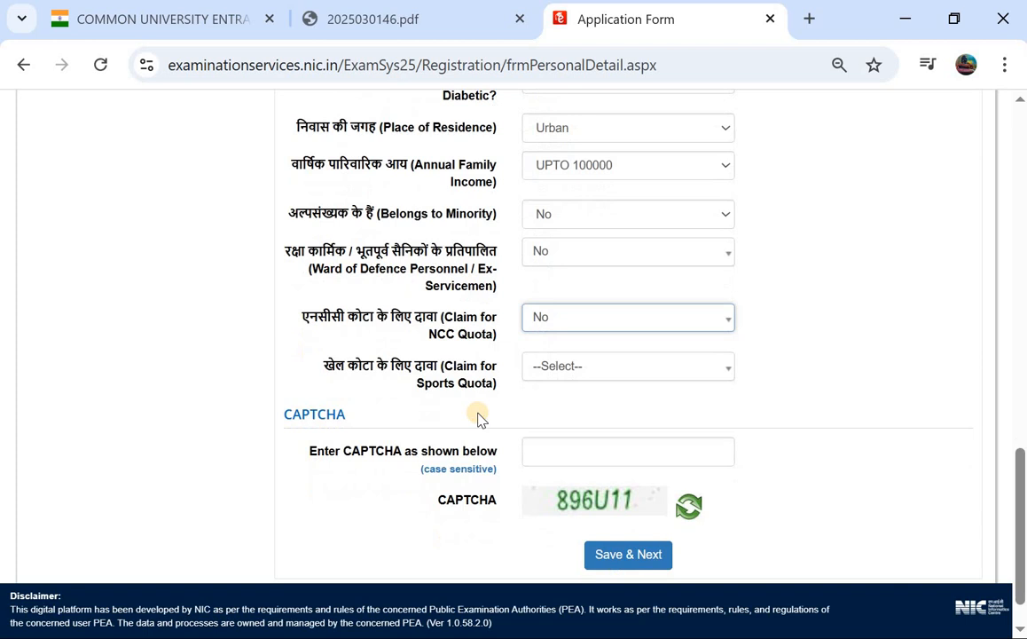
left_click(542, 373)
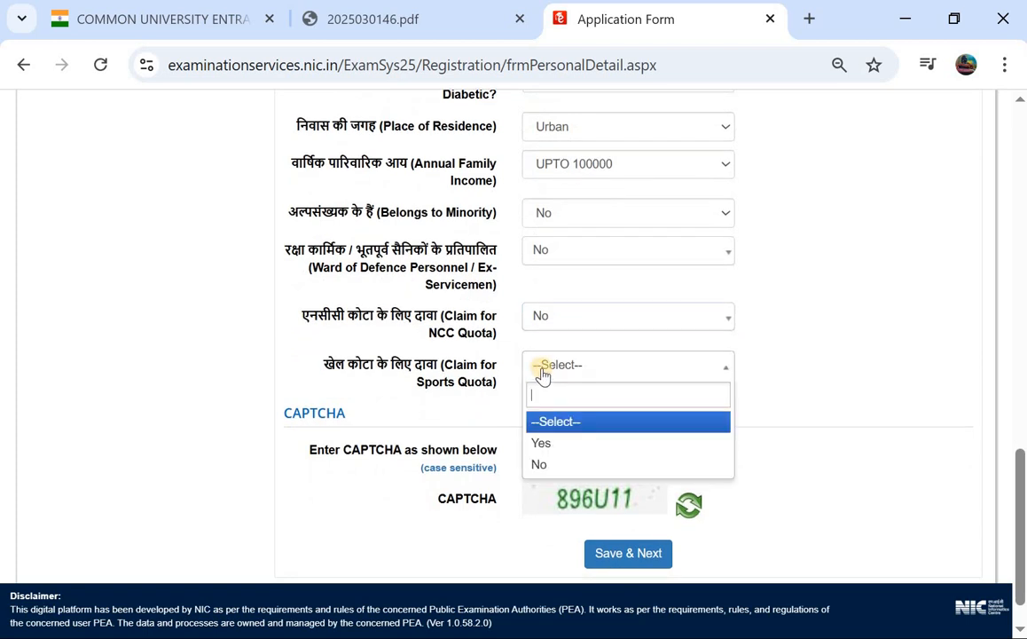
left_click(550, 463)
scroll(516, 373, "up", 1)
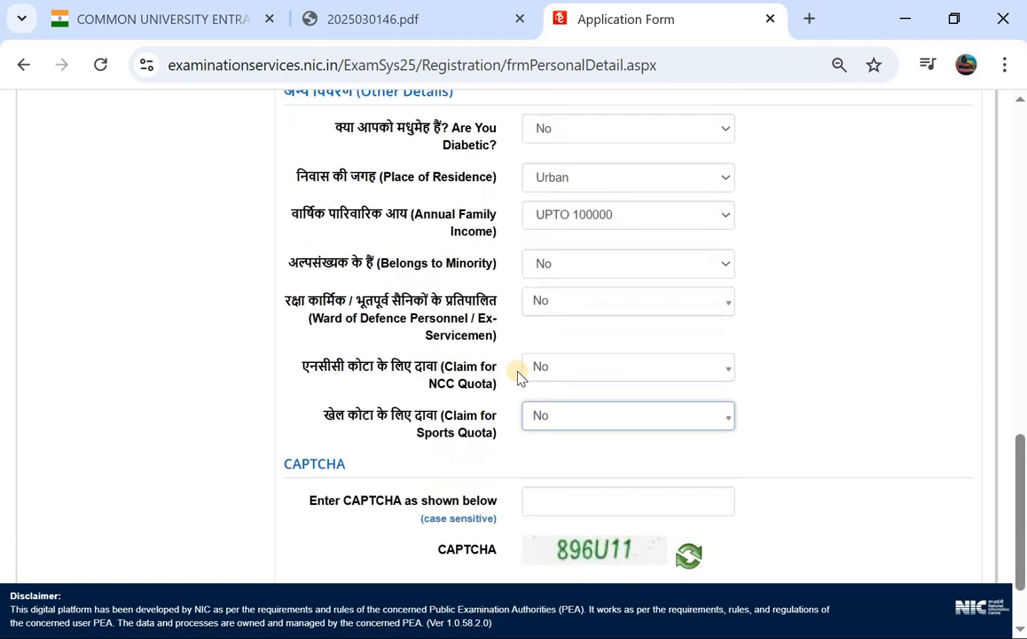
scroll(518, 375, "down", 2)
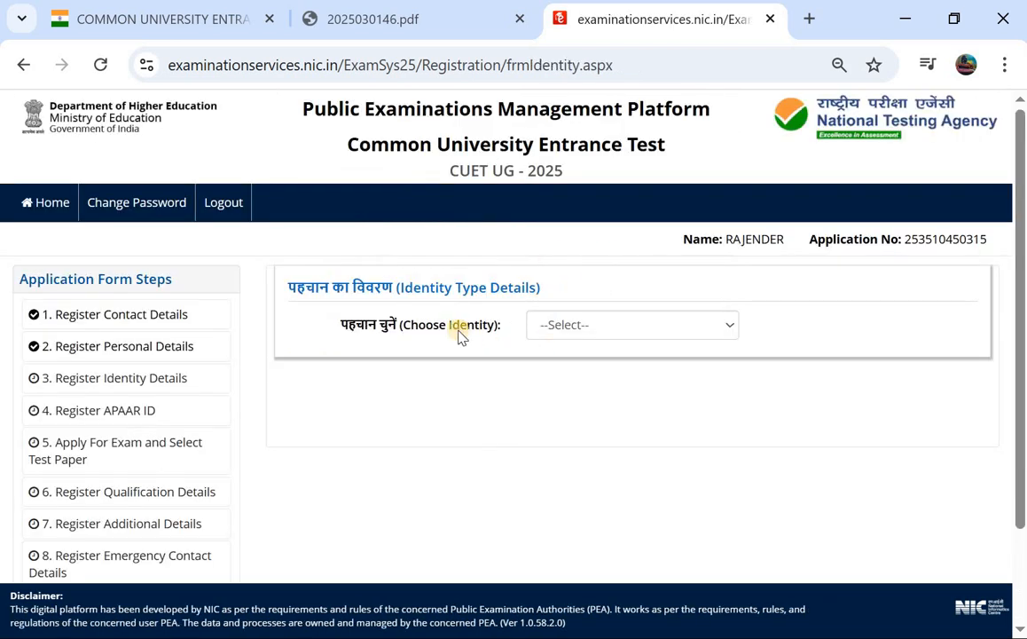
Try DigiLocker, PAN Card Number and Aadhaar as the identity type.
left_click(572, 327)
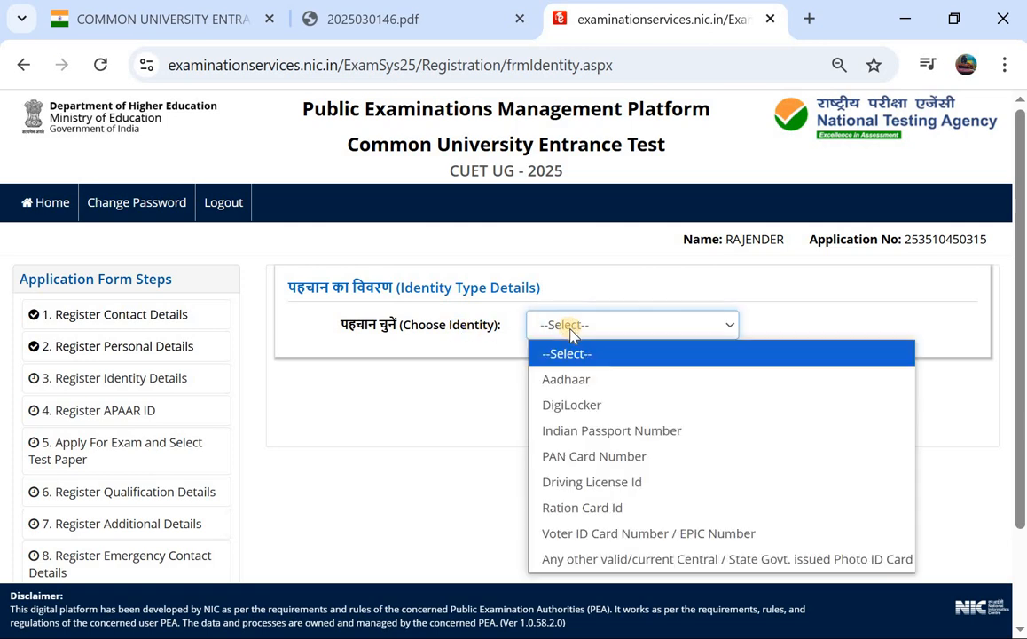
left_click(577, 405)
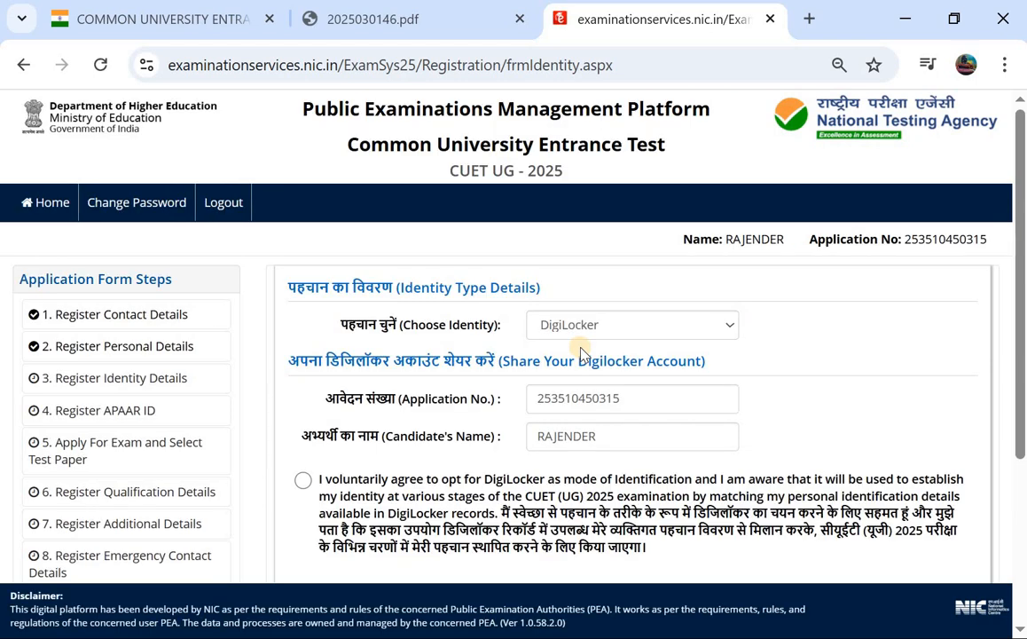
left_click(646, 338)
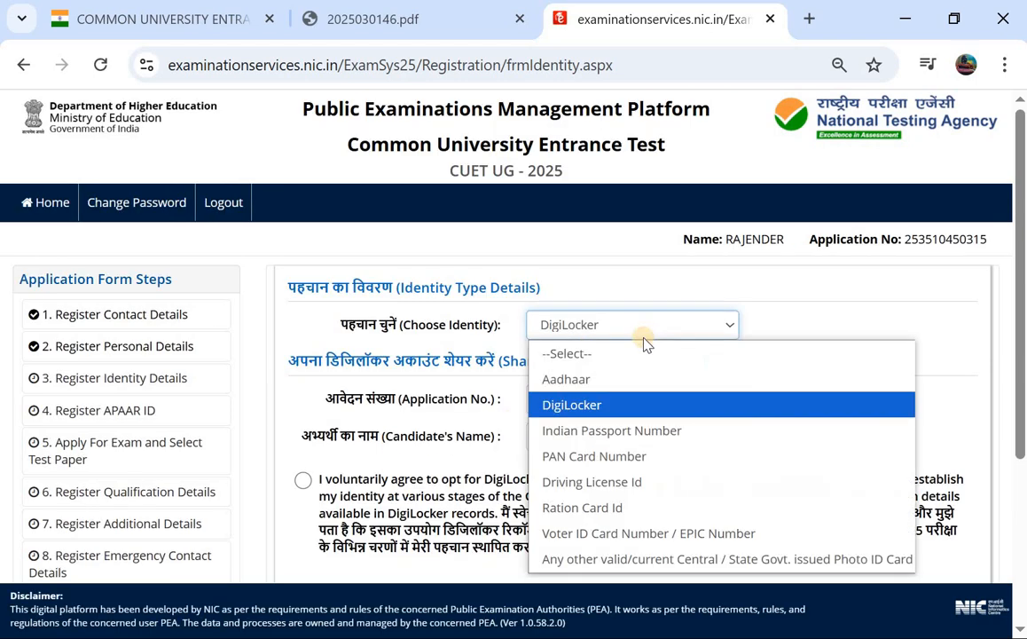
left_click(628, 456)
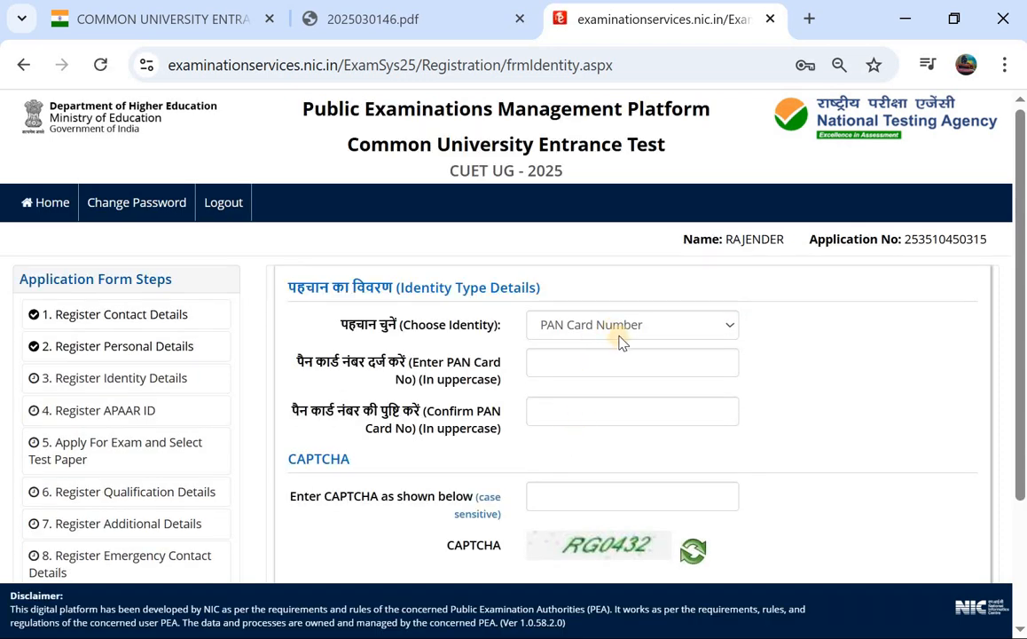
left_click(631, 327)
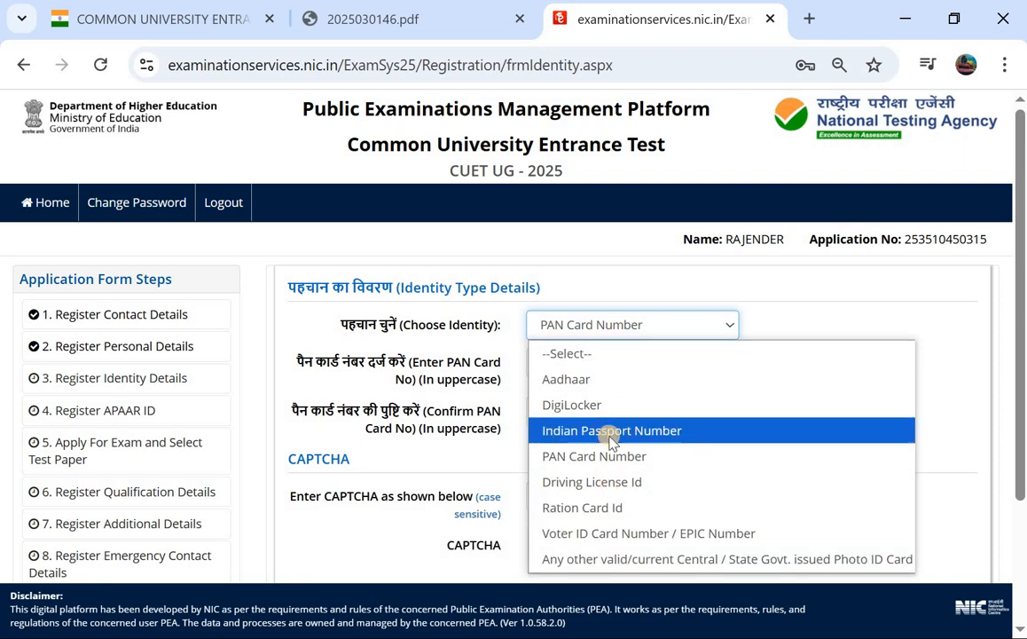
left_click(607, 381)
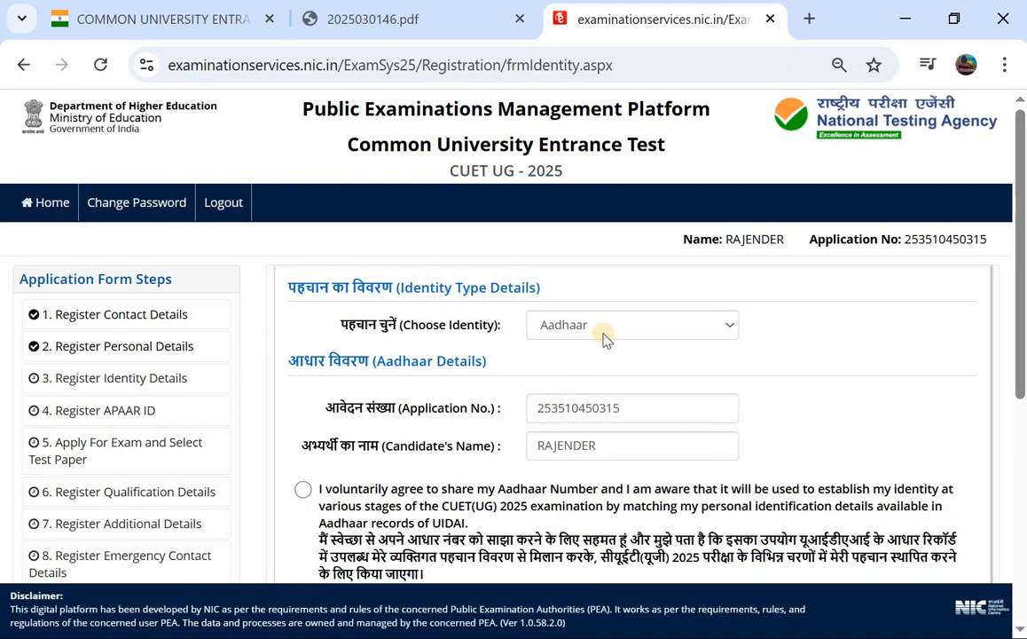
Set the identity type to 'Any other valid/current Central / State Govt. issued Photo ID Card'.
scroll(320, 461, "down", 1)
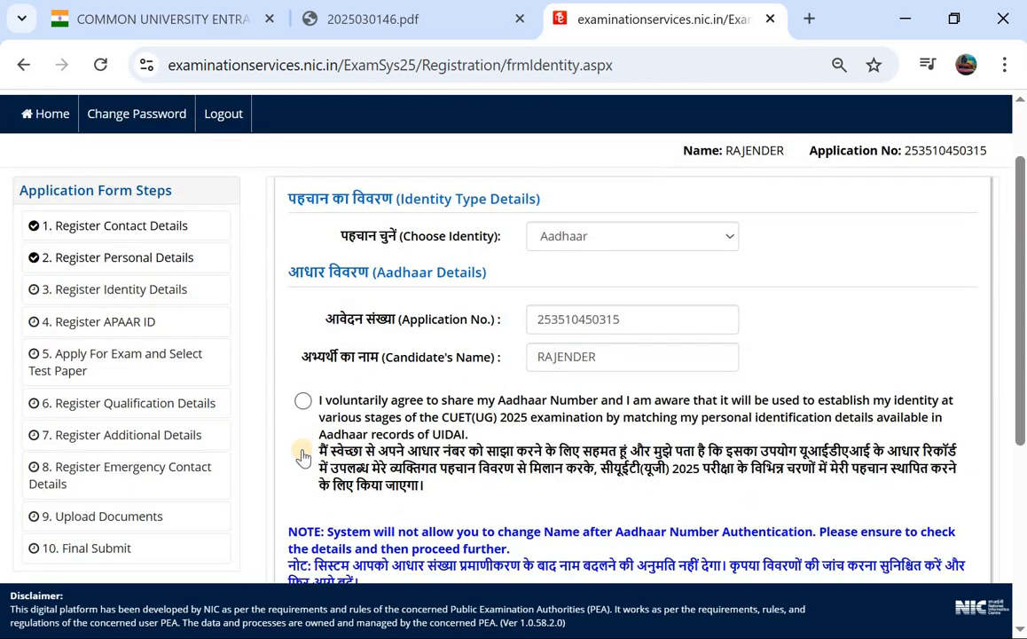
scroll(324, 410, "down", 3)
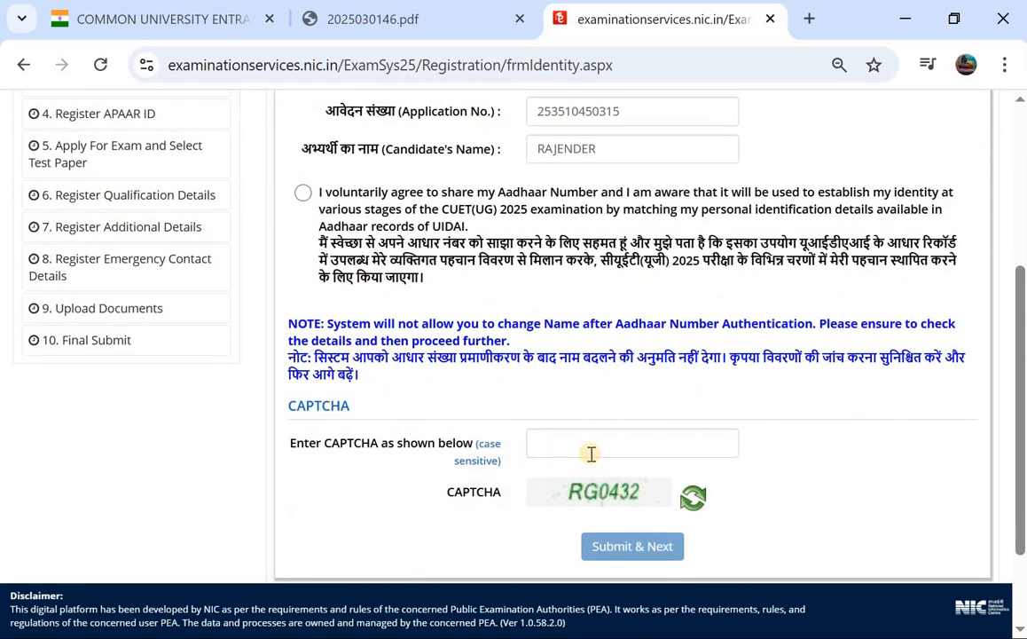
scroll(595, 453, "up", 3)
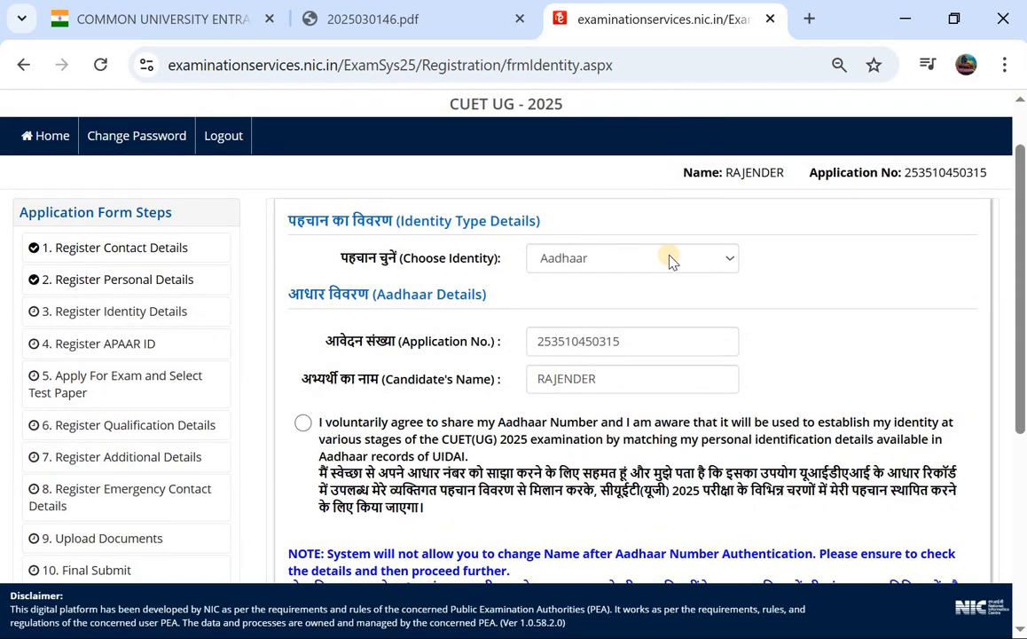
left_click(671, 260)
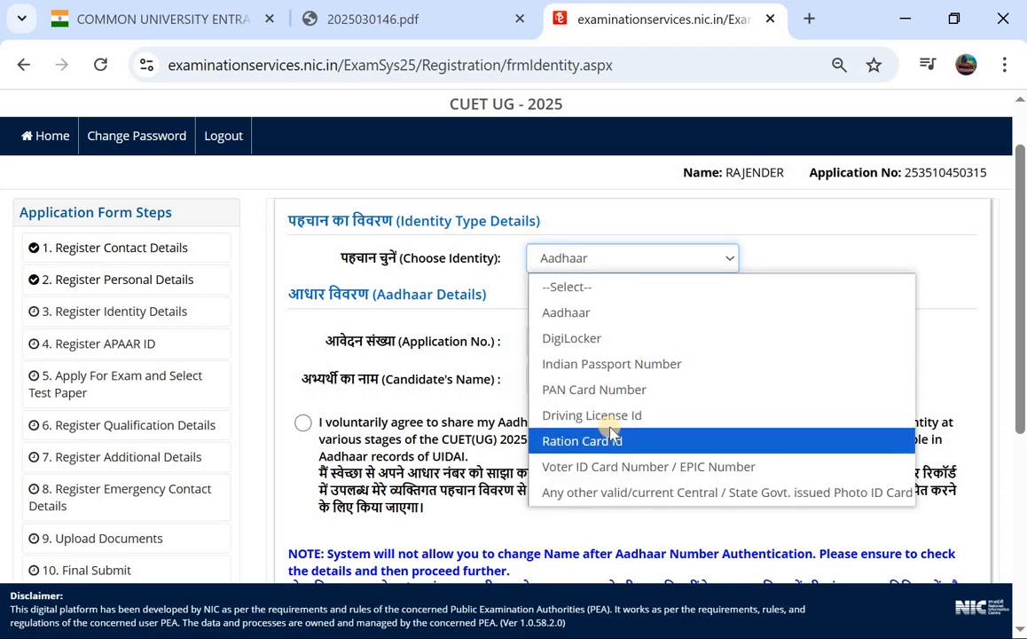
left_click(607, 492)
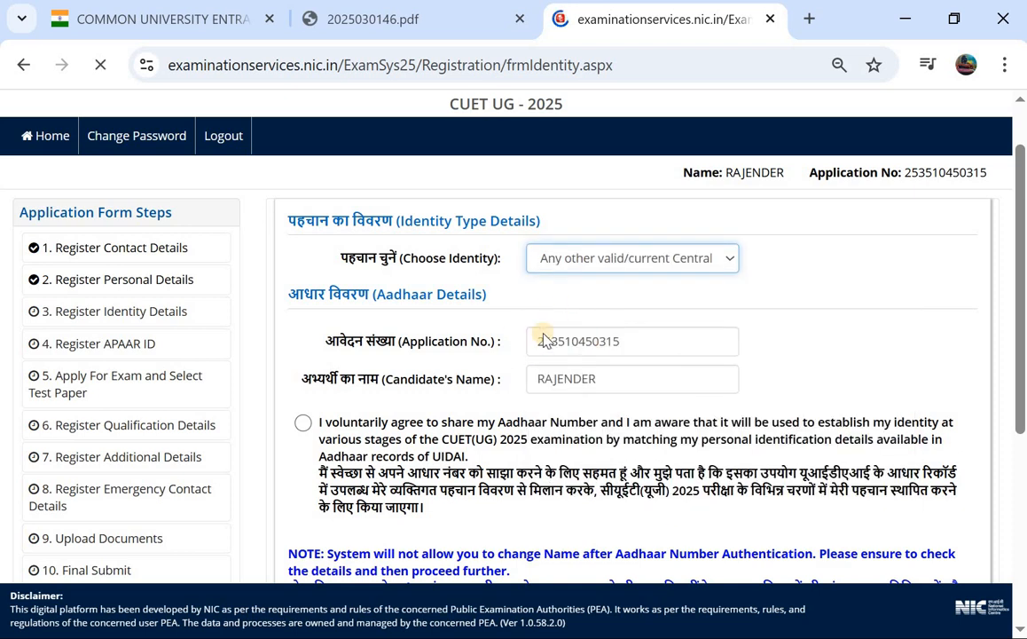
scroll(545, 362, "down", 3)
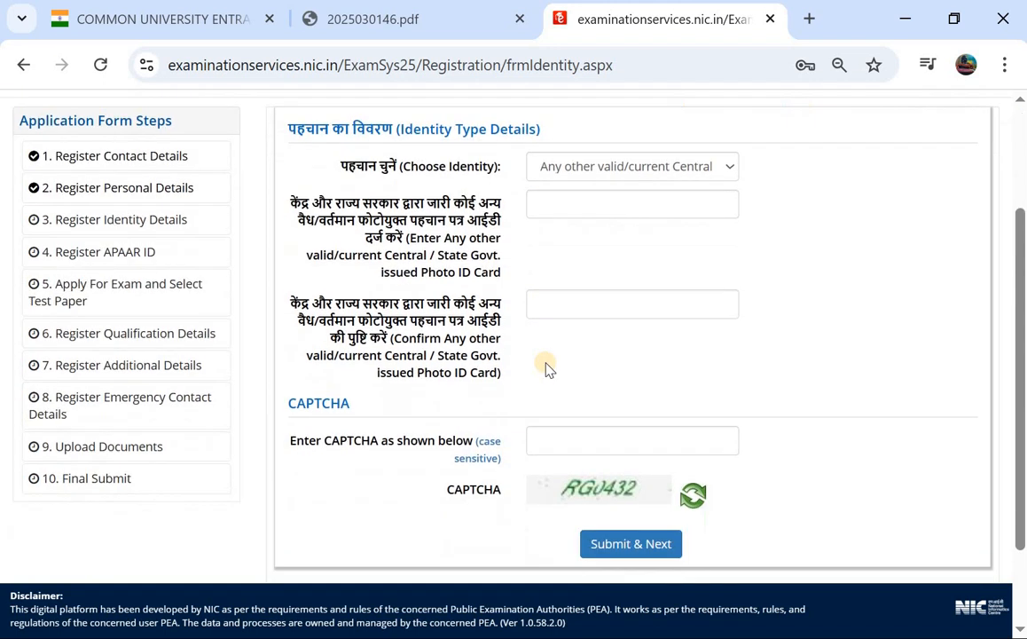
scroll(545, 363, "down", 1)
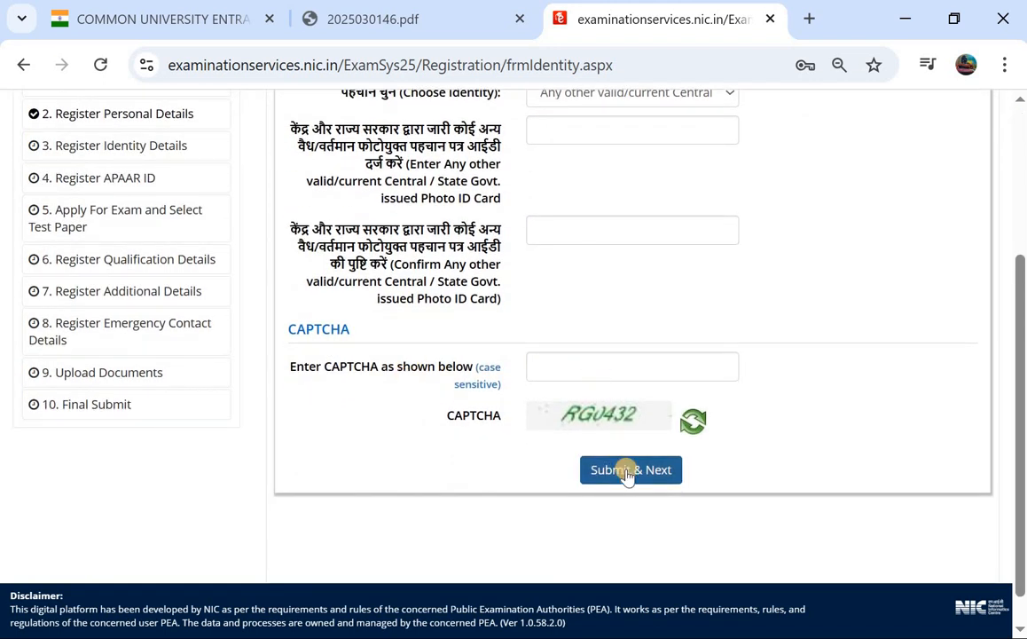
Submit the identity details, answer No to having an APAAR ID, and confirm submission.
left_click(627, 471)
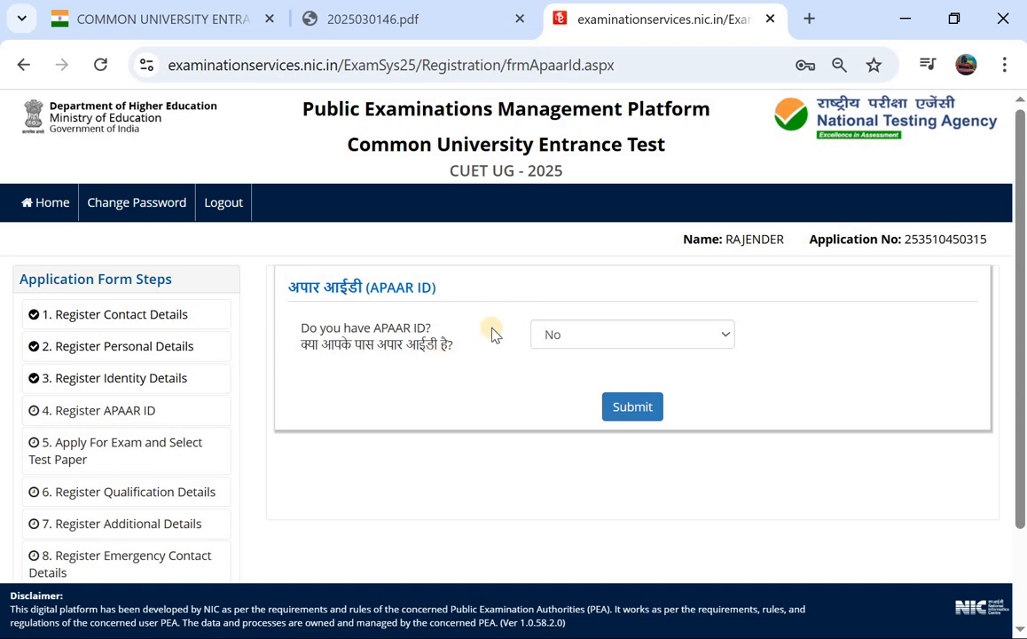
left_click(559, 336)
left_click(560, 387)
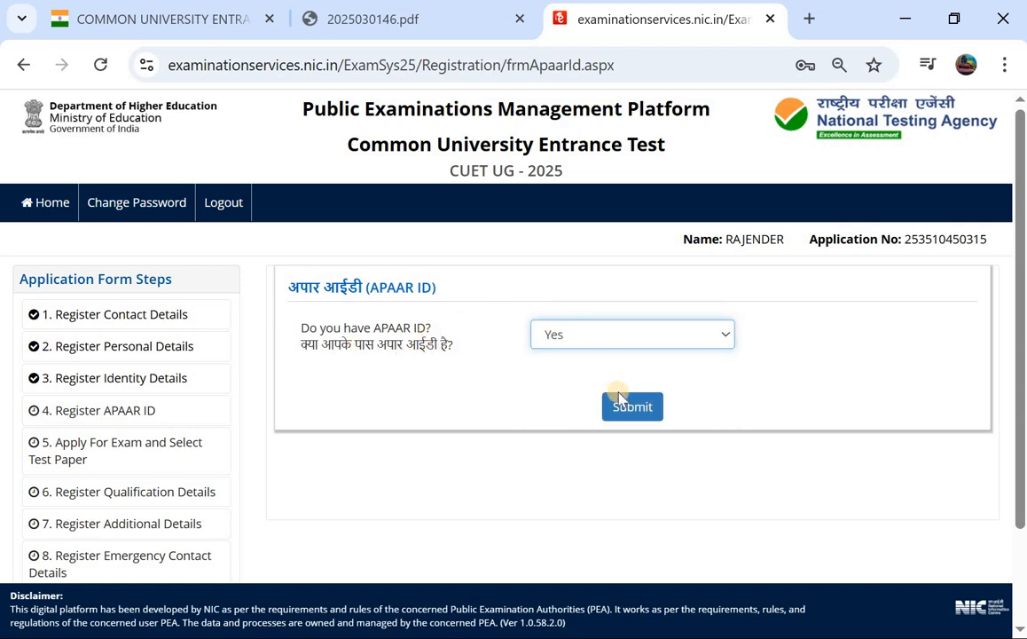
left_click(630, 335)
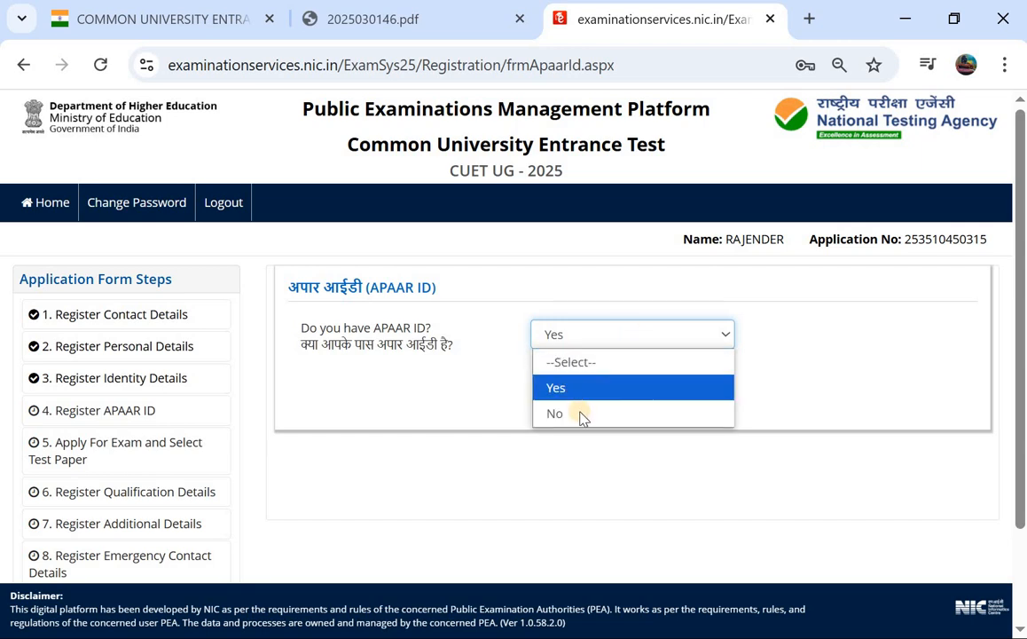
left_click(580, 415)
left_click(621, 409)
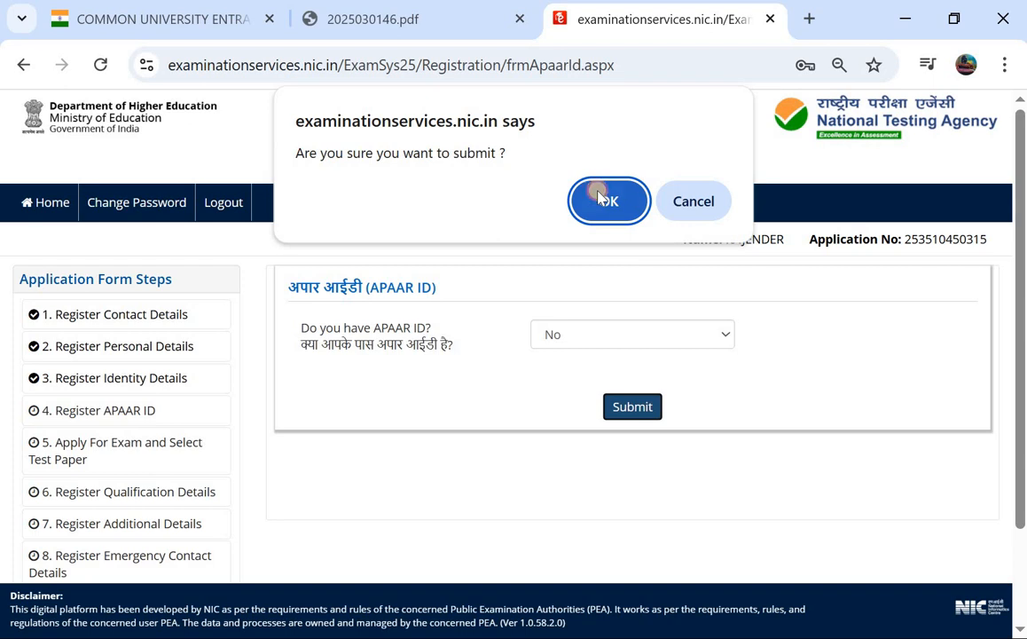
left_click(600, 197)
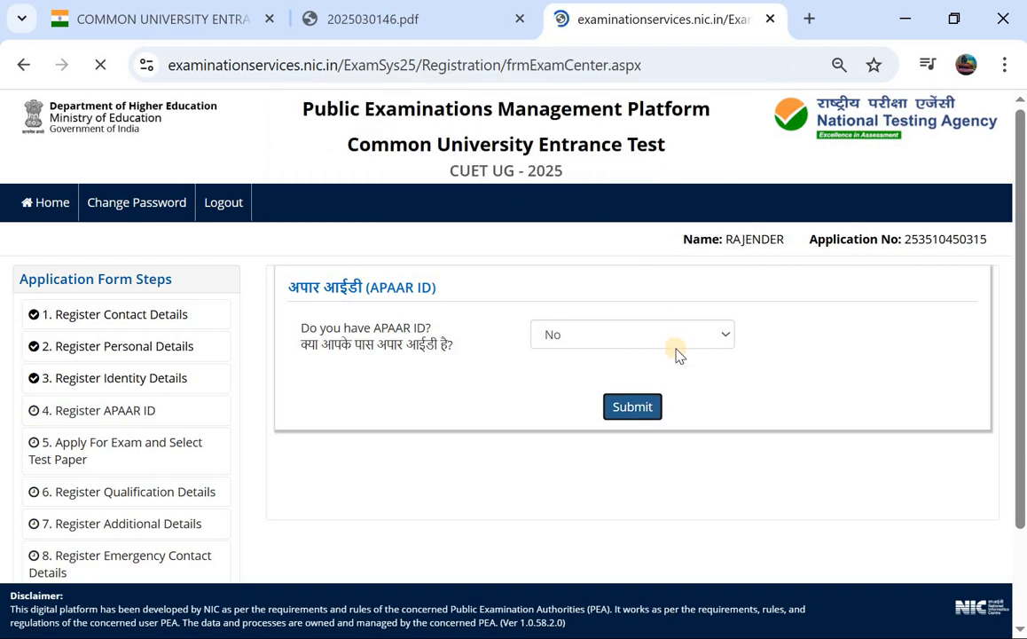
scroll(541, 359, "down", 1)
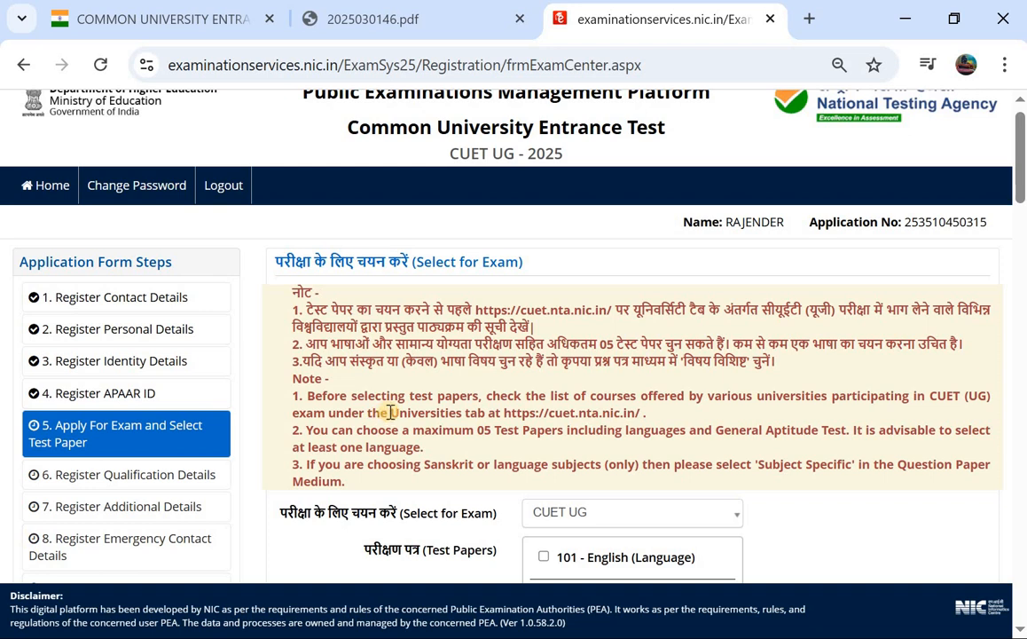
scroll(389, 412, "down", 1)
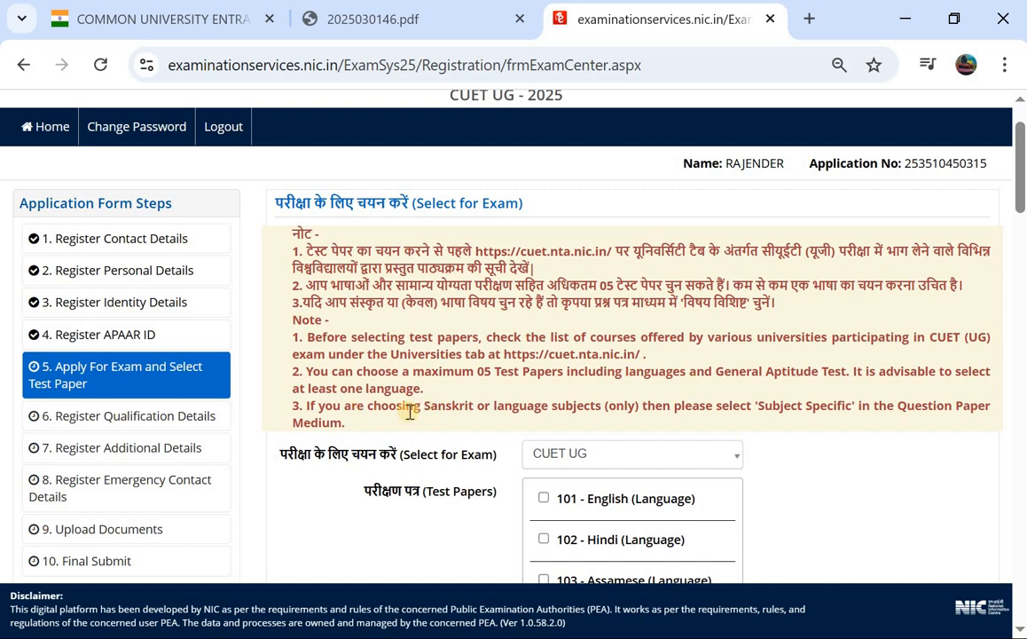
scroll(403, 411, "down", 2)
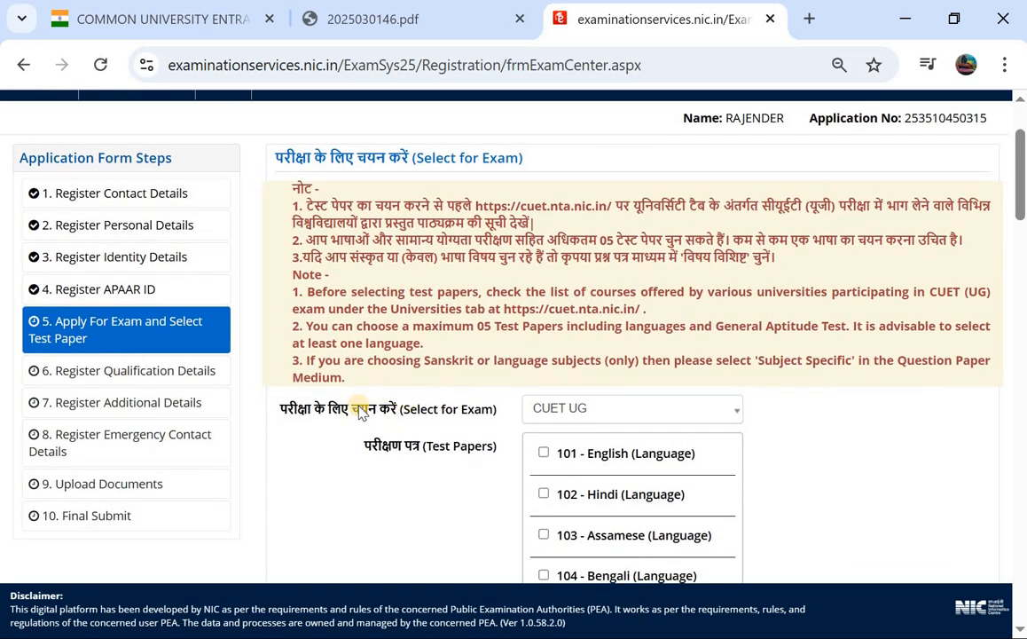
scroll(572, 466, "down", 1)
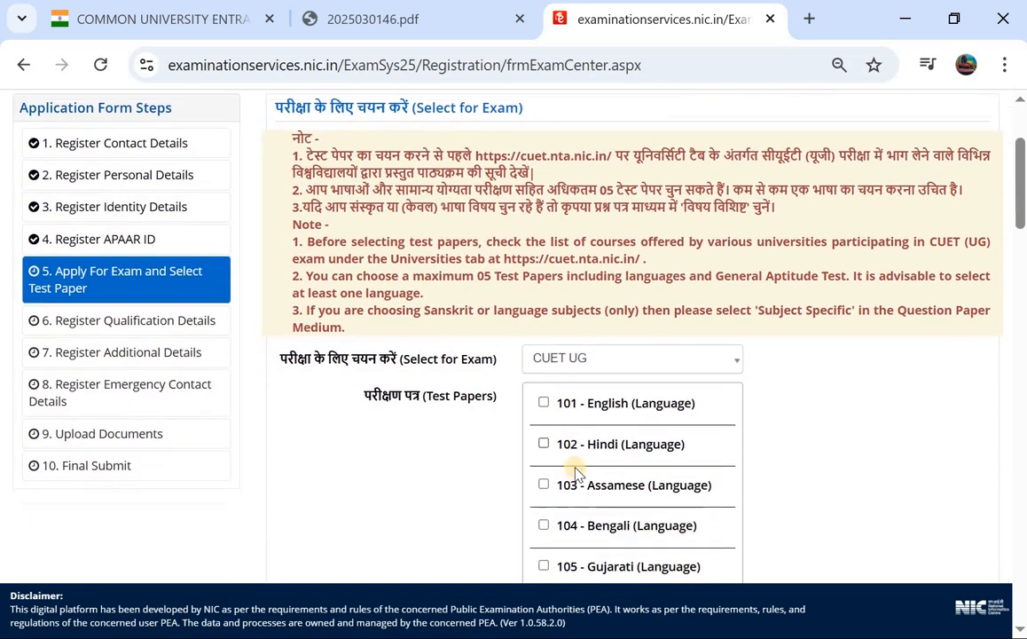
scroll(565, 391, "down", 2)
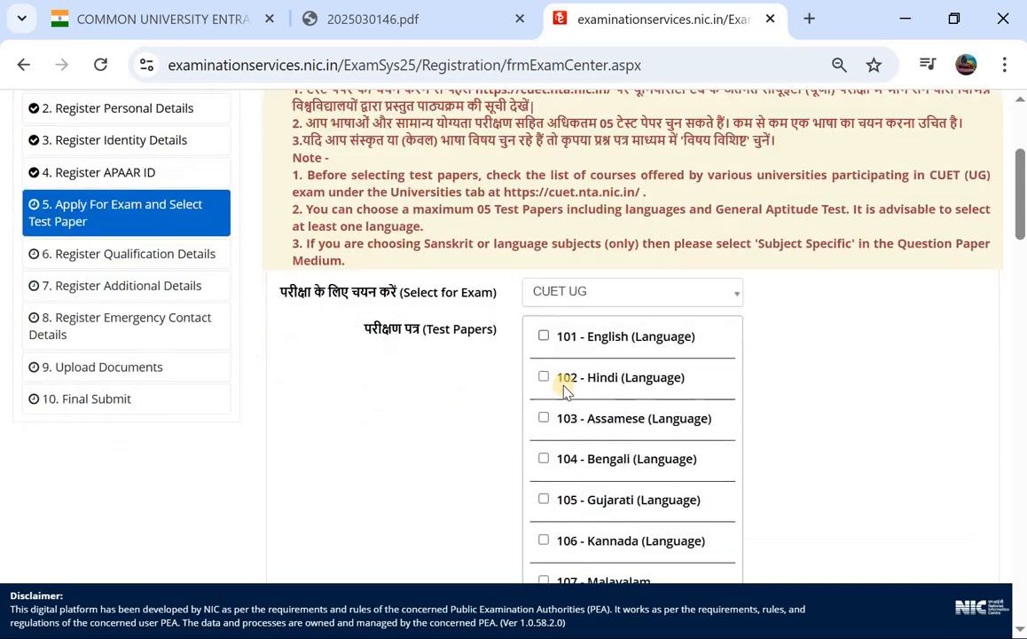
scroll(582, 307, "up", 4)
scroll(583, 307, "up", 3)
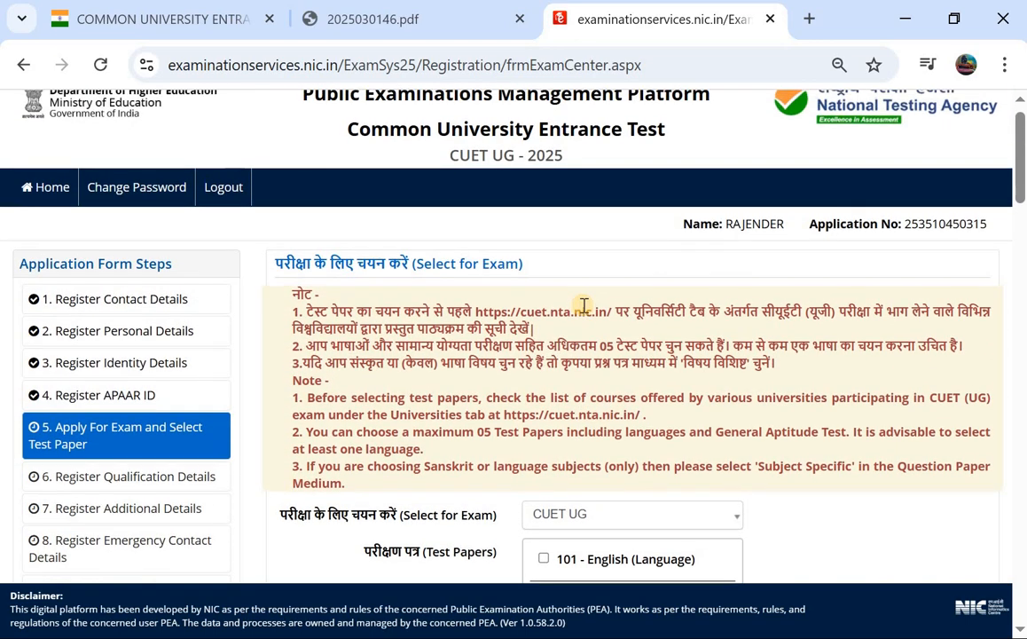
scroll(564, 364, "down", 4)
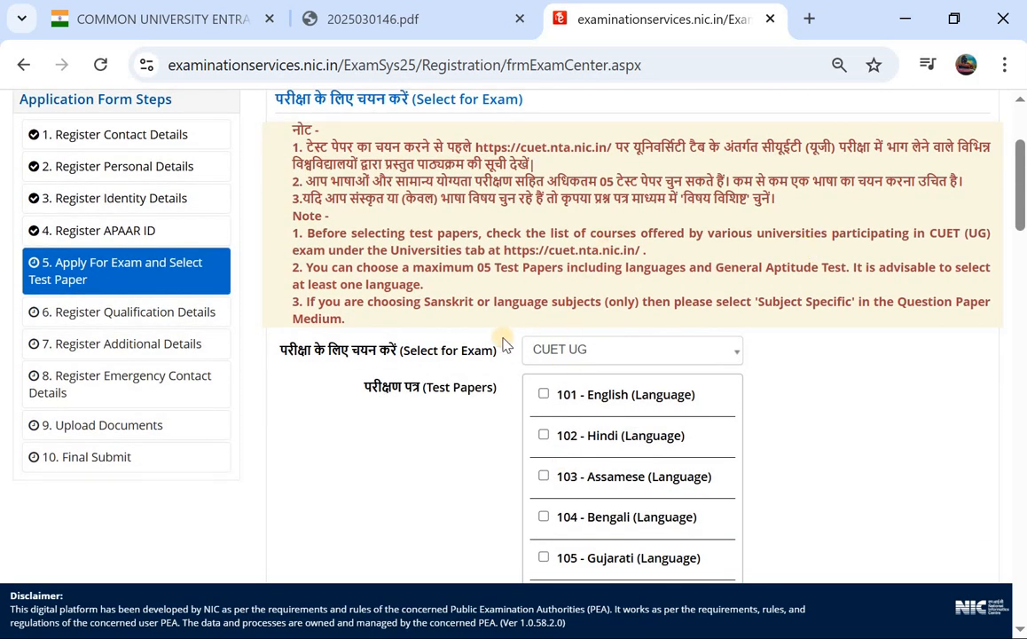
scroll(454, 308, "up", 4)
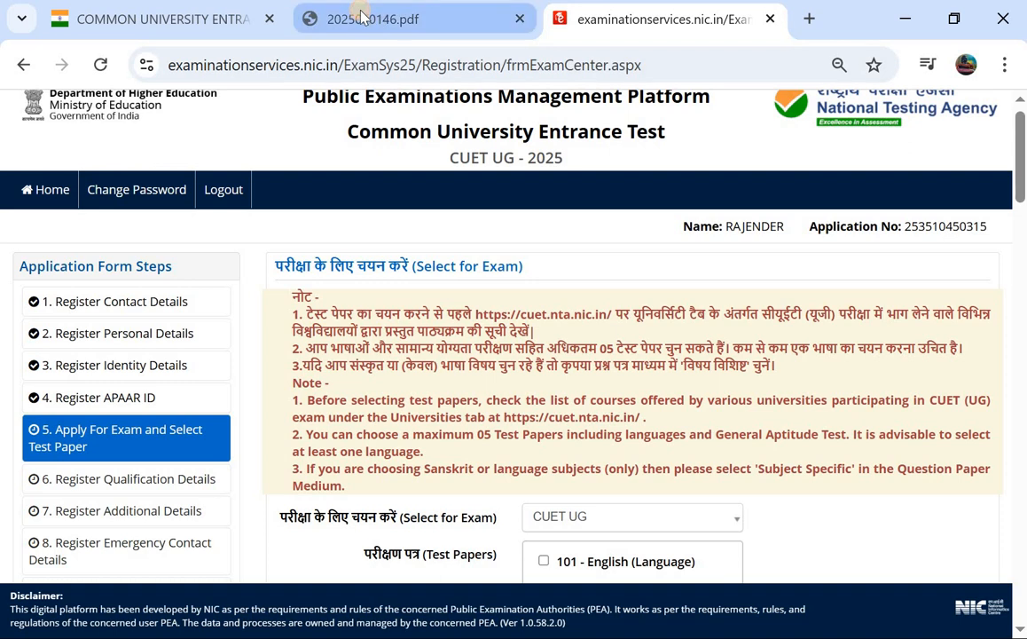
Browse the 42 Participating State Universities in the second tab, then go back to the overview.
left_click(361, 16)
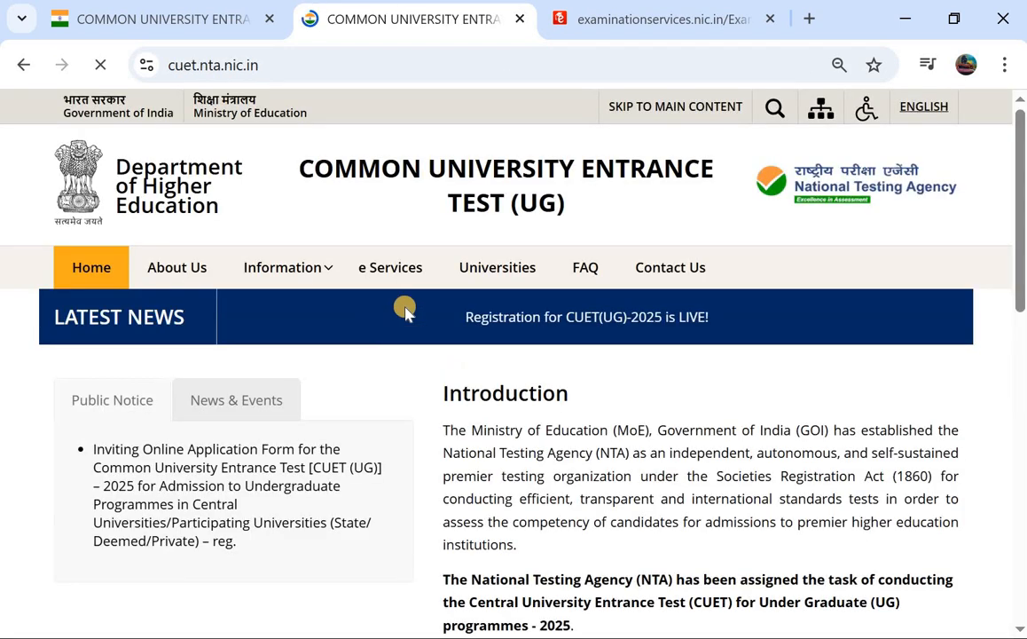
left_click(487, 273)
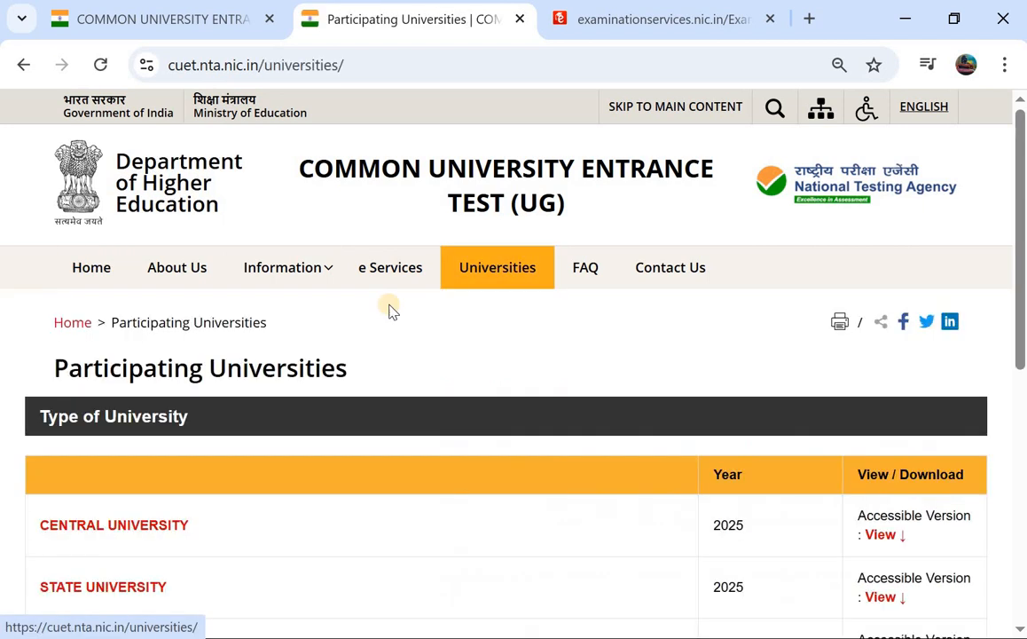
scroll(437, 323, "down", 1)
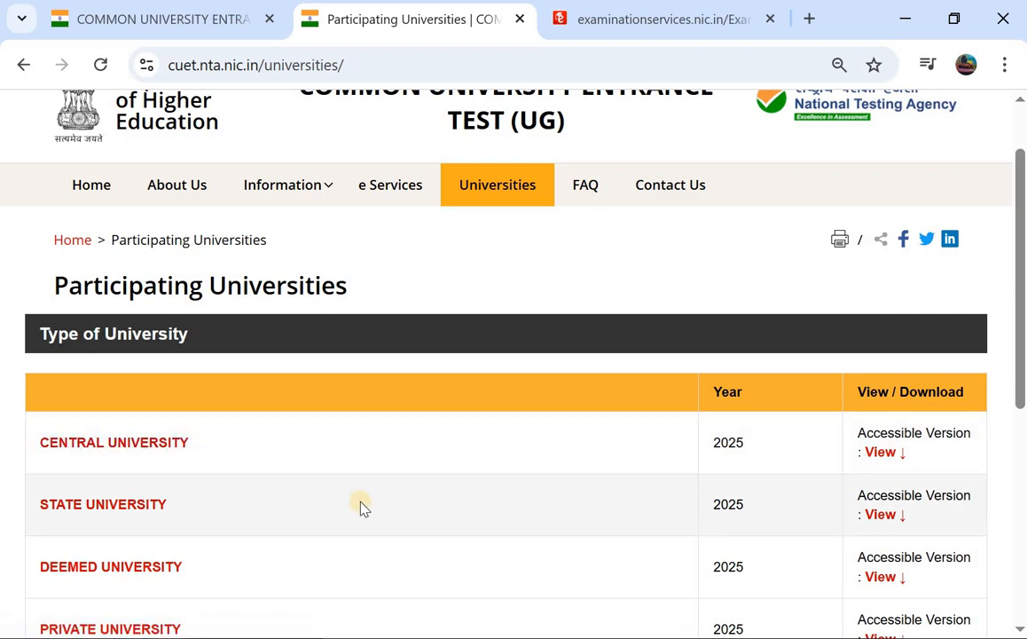
scroll(408, 502, "down", 1)
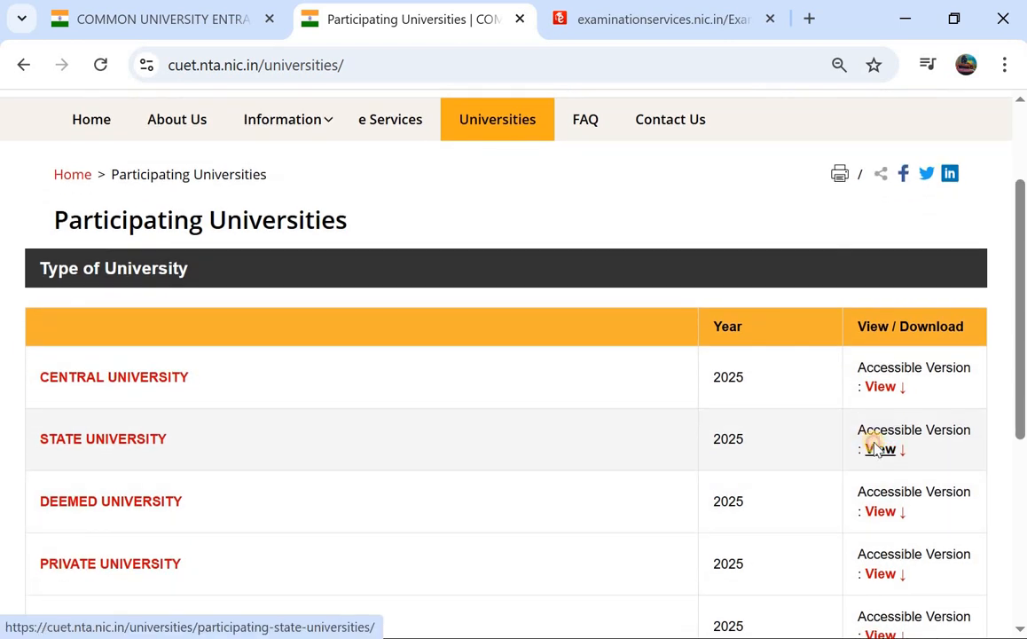
scroll(514, 407, "down", 4)
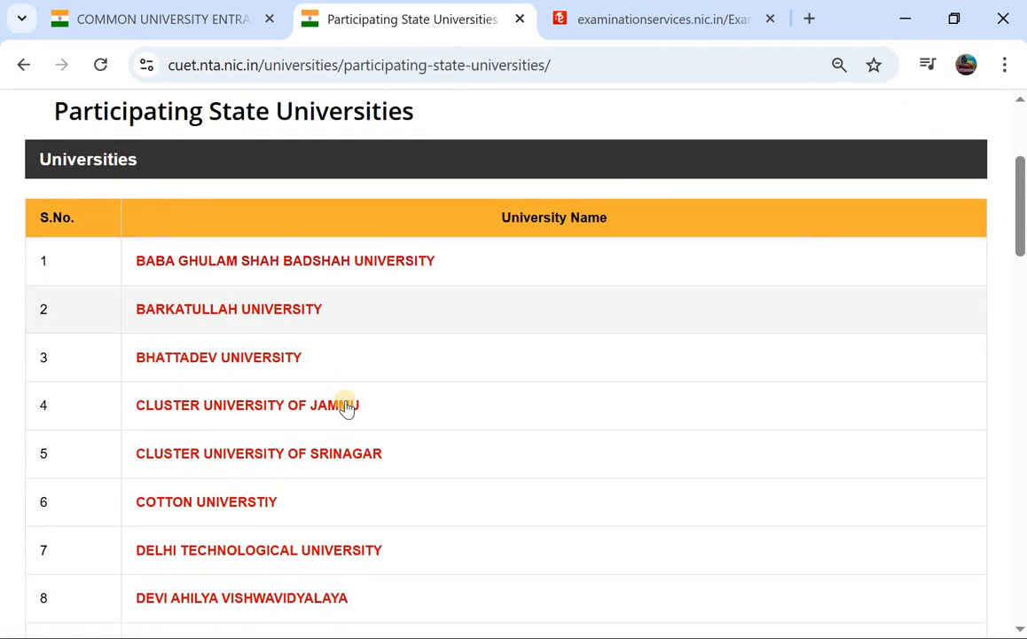
scroll(346, 408, "down", 4)
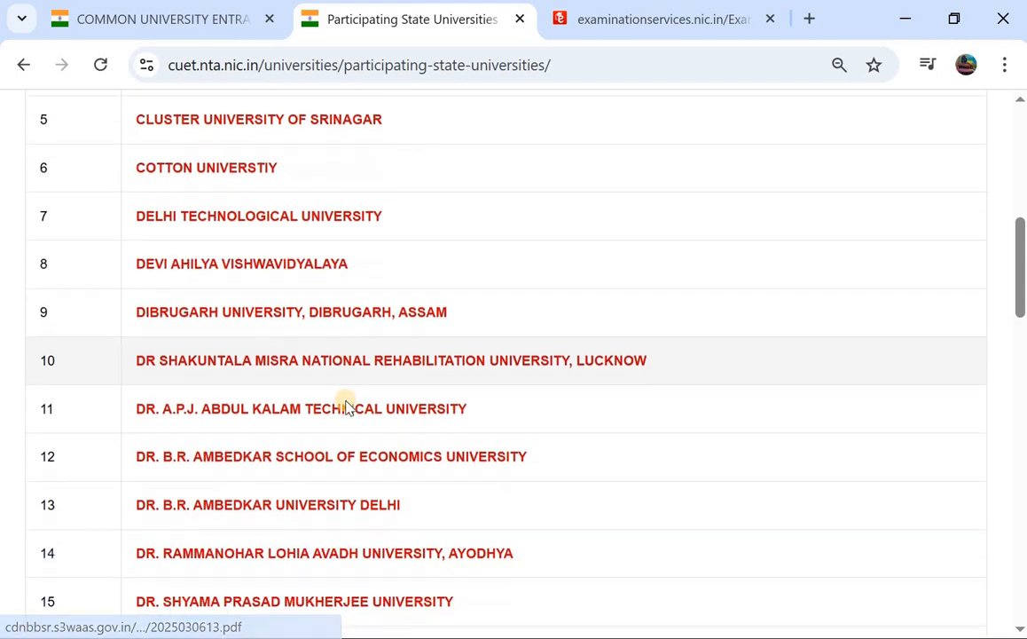
scroll(346, 408, "down", 6)
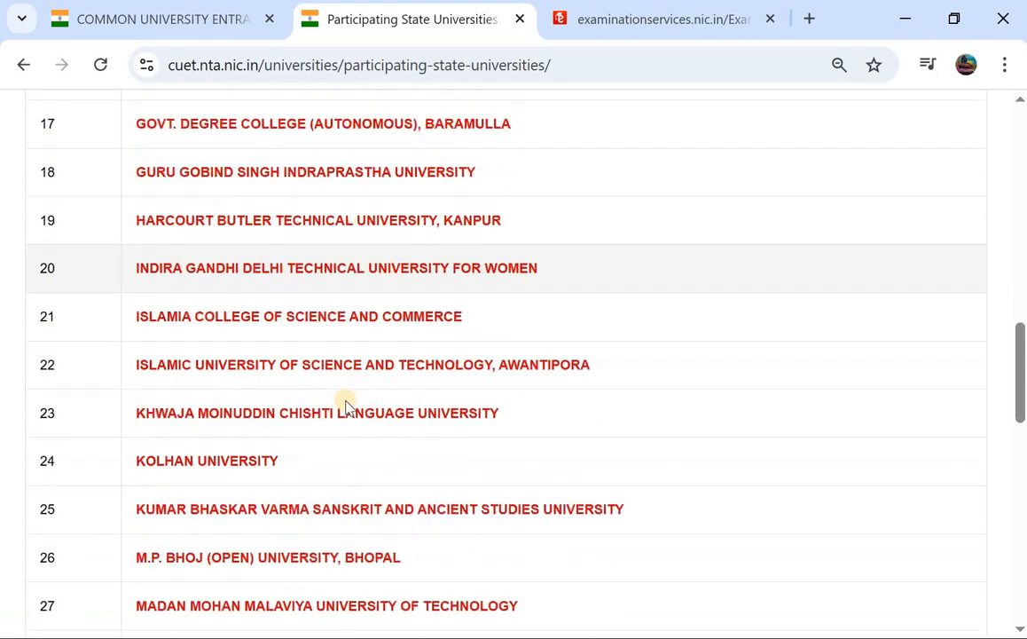
scroll(346, 408, "down", 8)
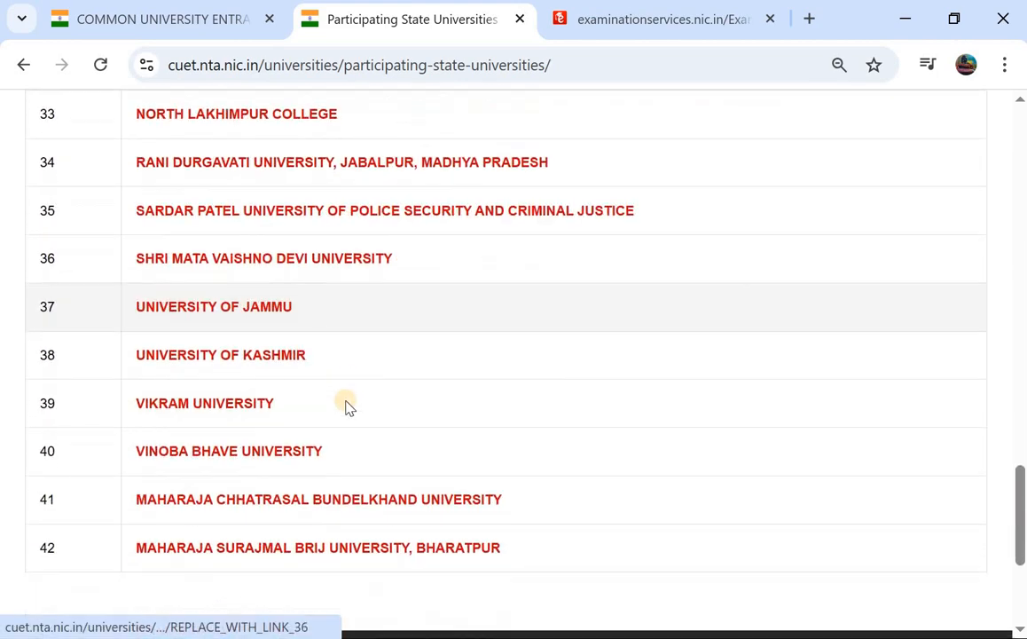
scroll(346, 408, "down", 3)
scroll(346, 408, "up", 4)
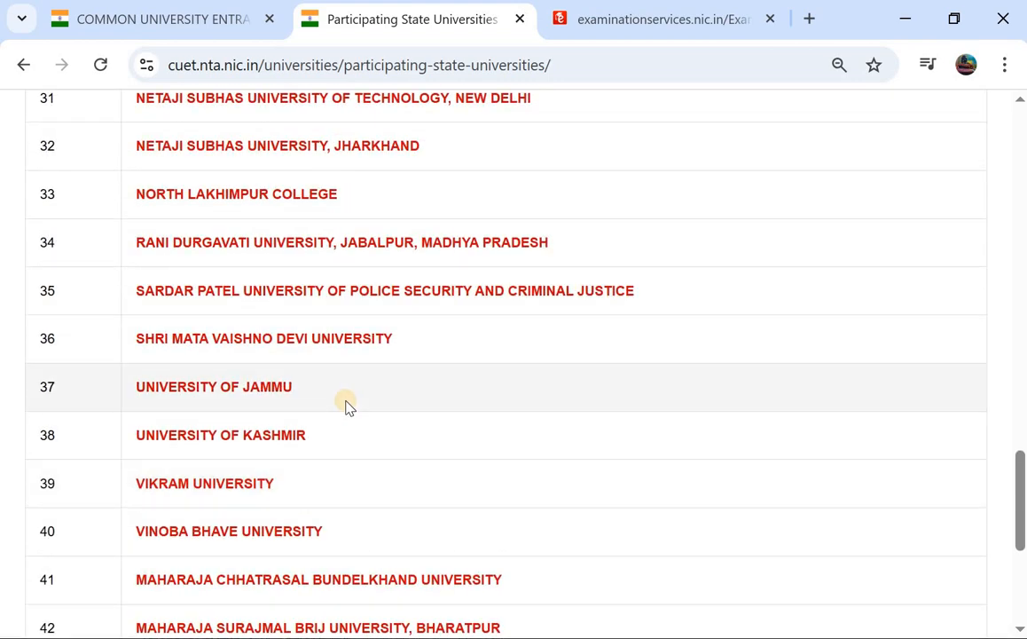
scroll(346, 407, "up", 9)
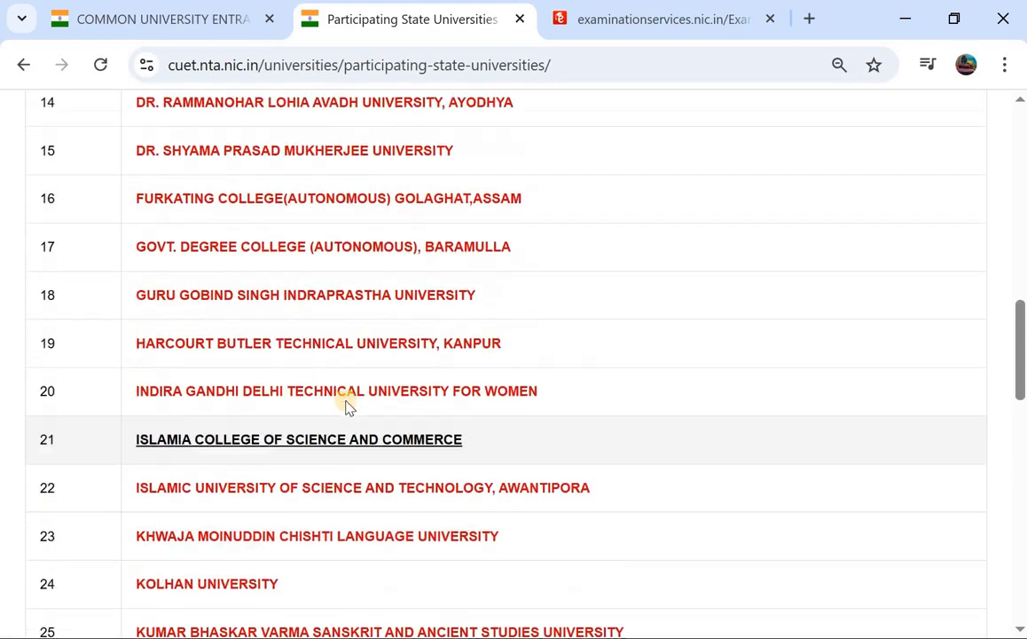
scroll(346, 406, "up", 7)
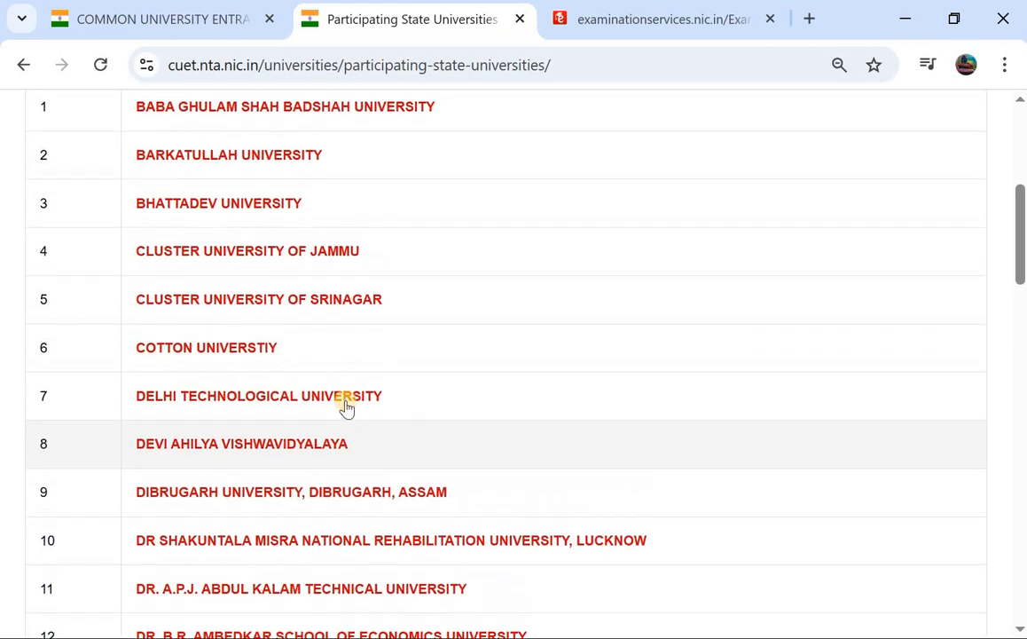
scroll(346, 407, "up", 3)
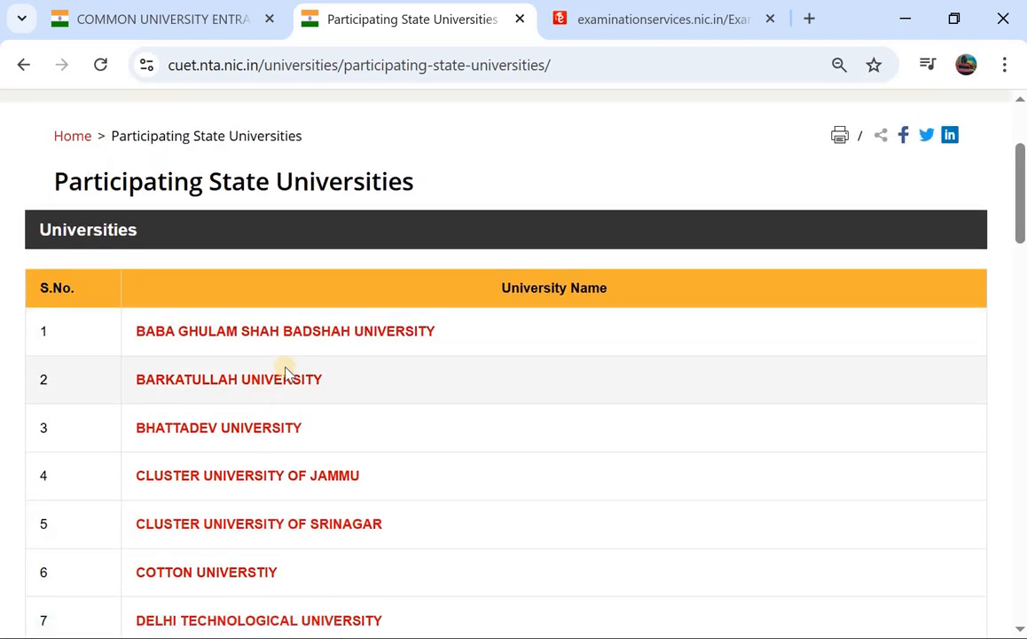
scroll(578, 486, "down", 1)
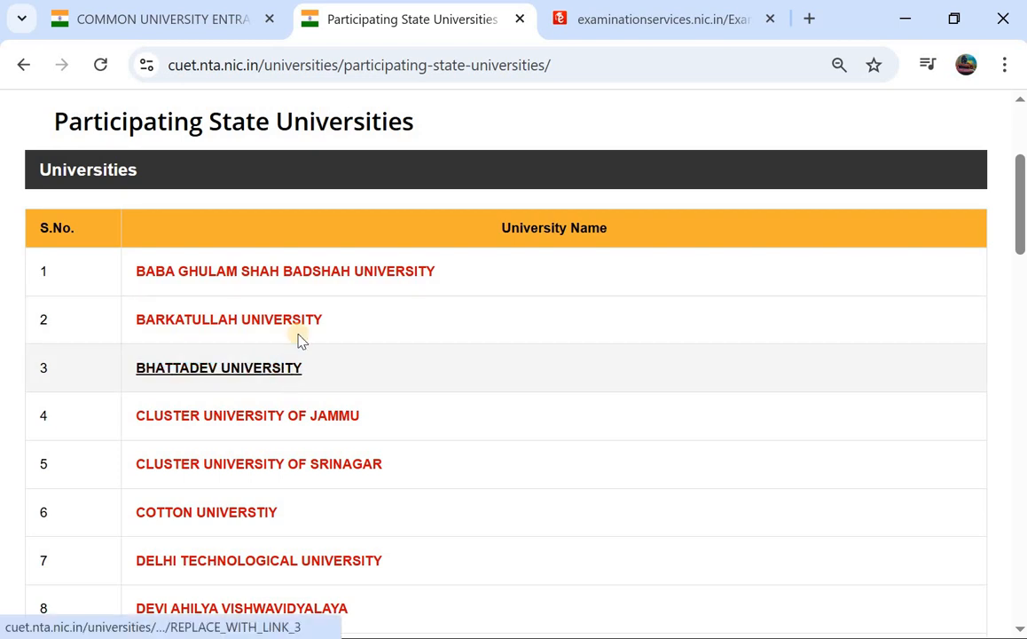
scroll(126, 181, "up", 1)
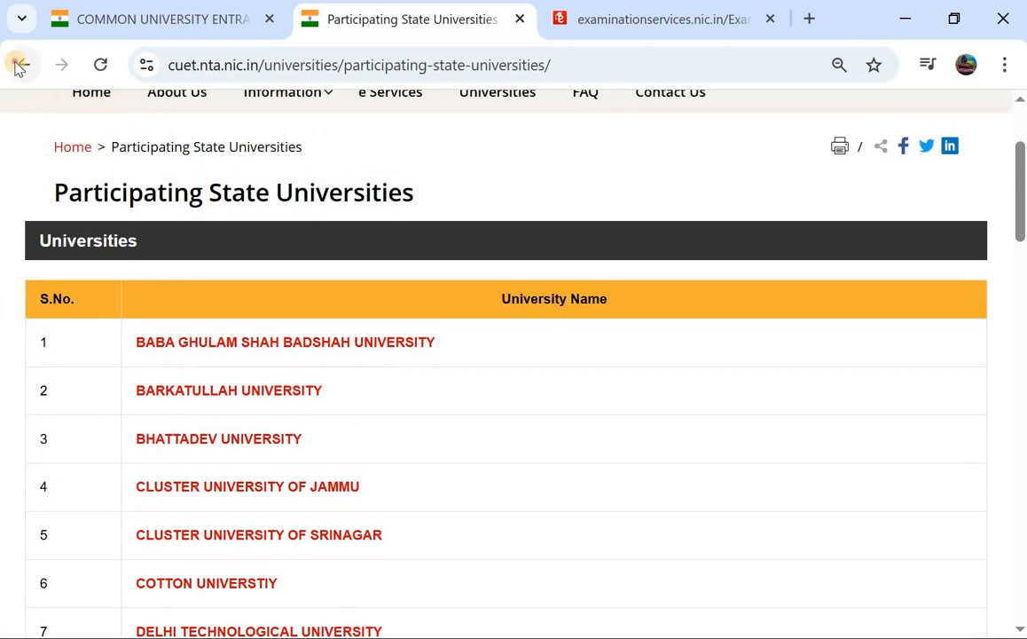
left_click(21, 64)
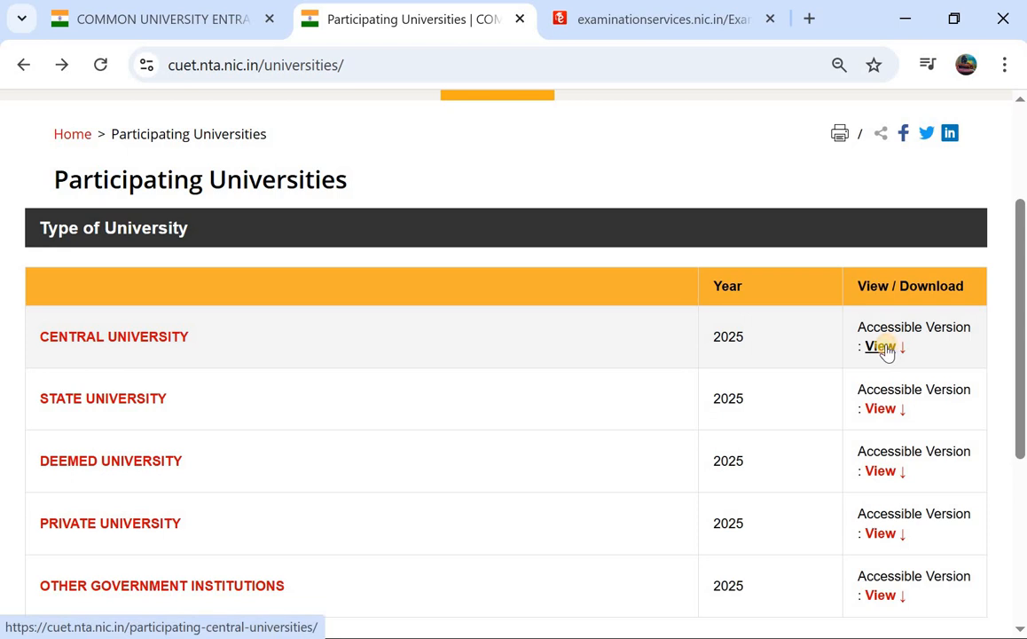
Scroll the central universities list and open Central University of Andhra Pradesh's 2025030325.pdf.
left_click(880, 347)
scroll(543, 324, "down", 3)
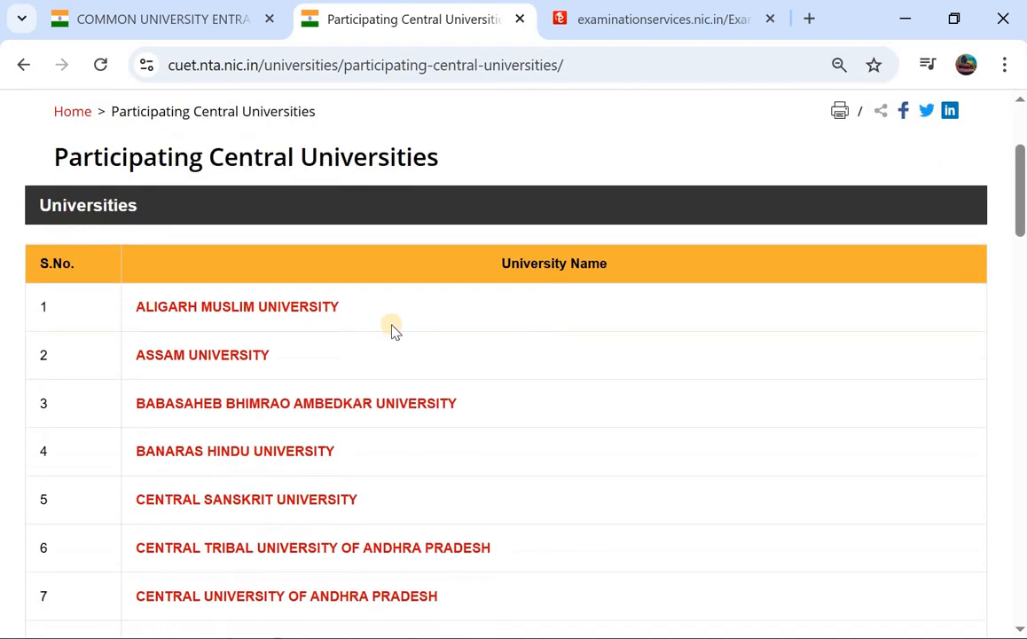
scroll(273, 408, "down", 1)
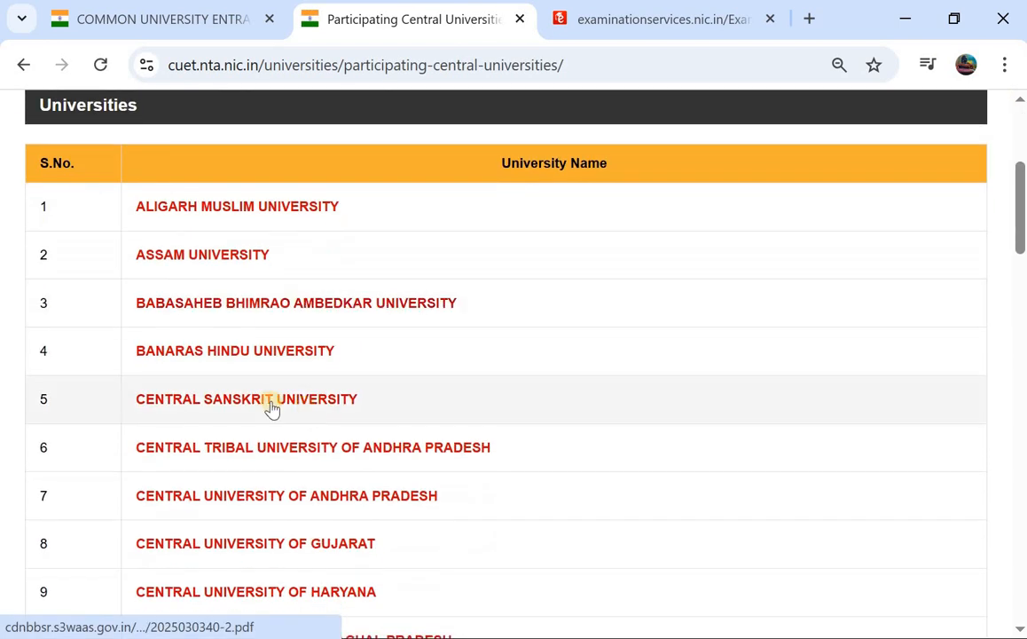
scroll(305, 362, "down", 1)
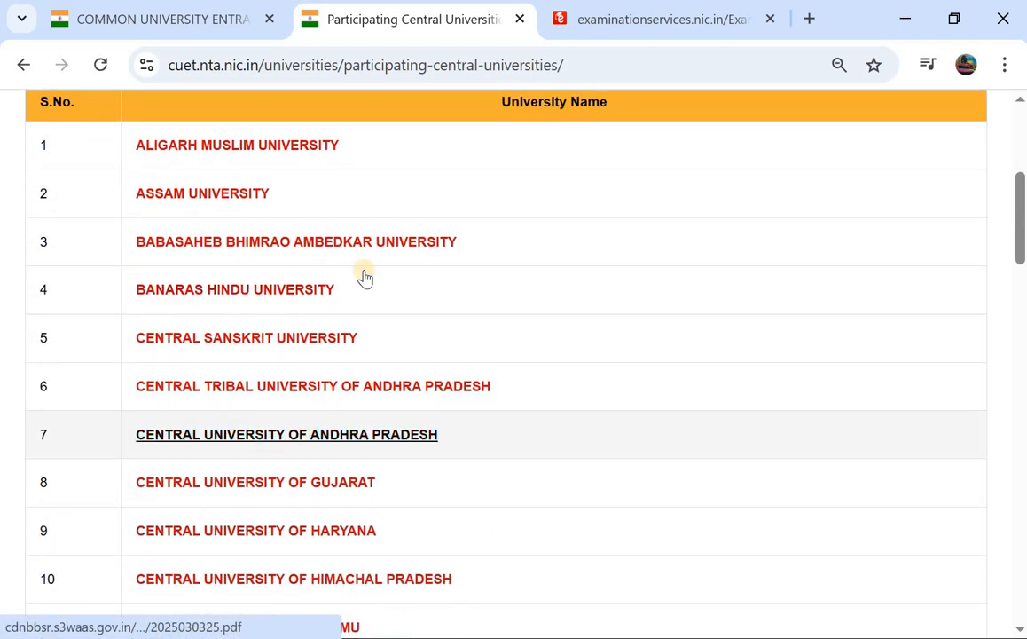
scroll(328, 424, "down", 3)
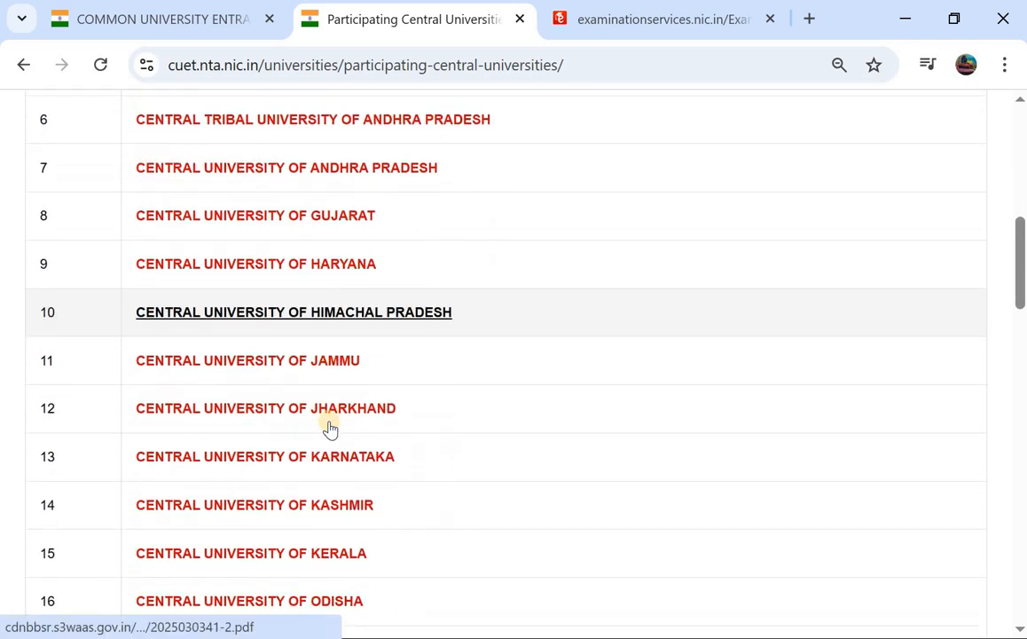
scroll(329, 428, "down", 4)
scroll(329, 427, "down", 2)
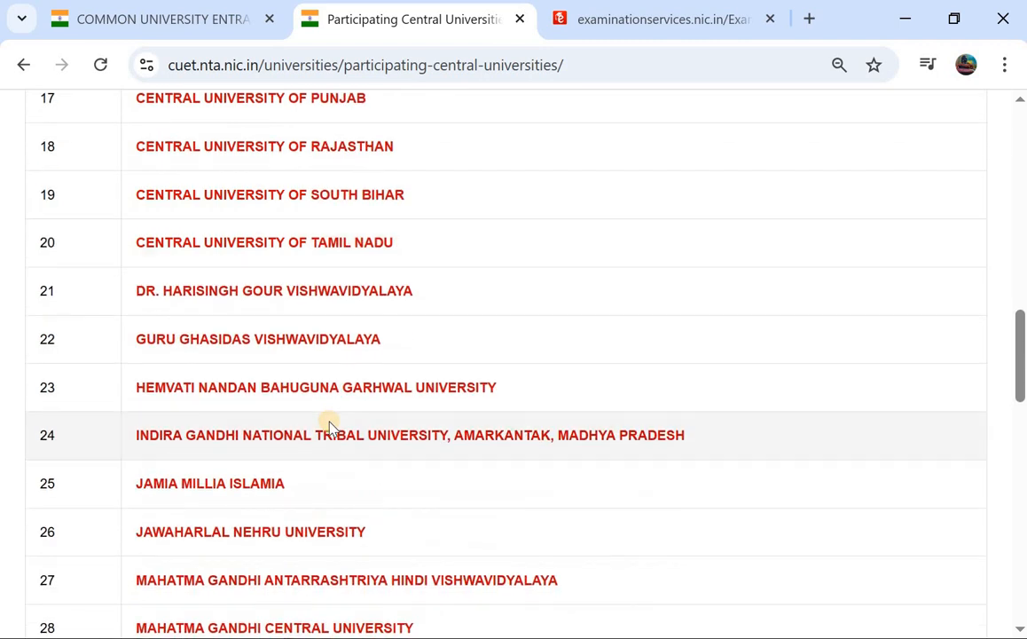
scroll(328, 428, "up", 7)
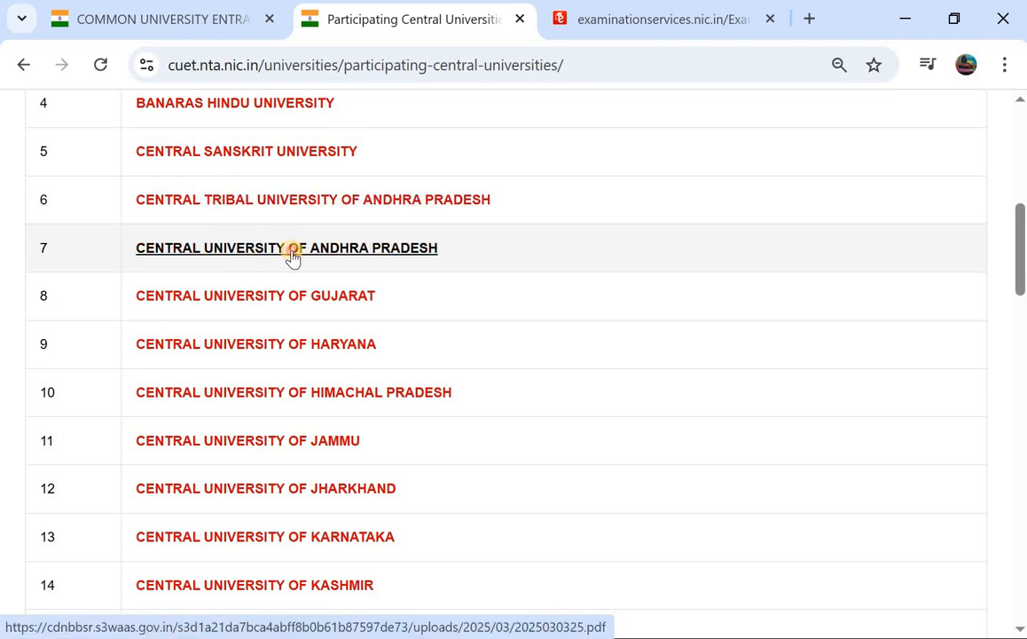
left_click(403, 249)
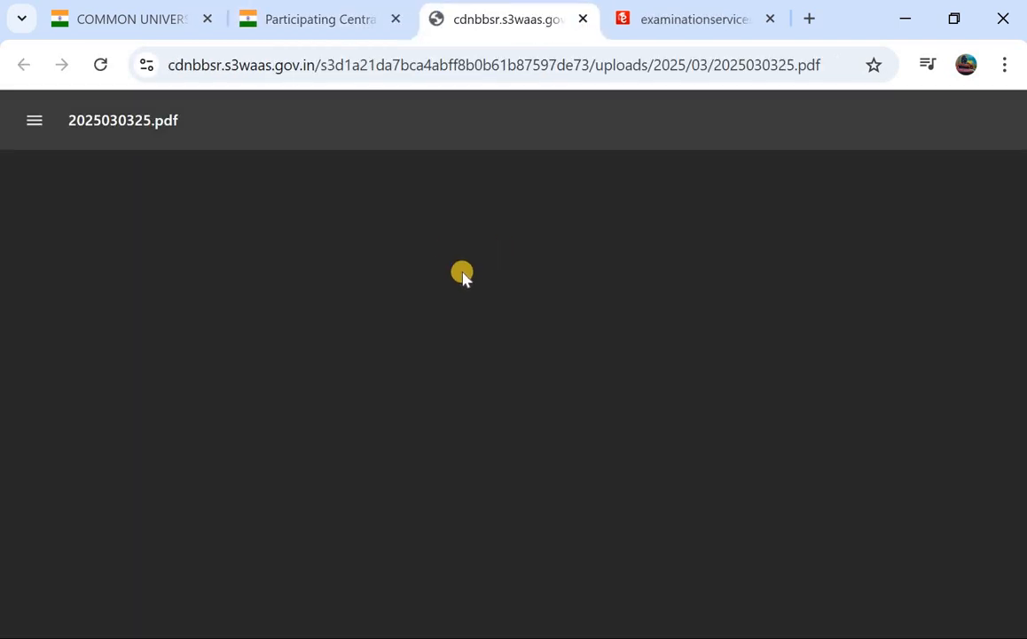
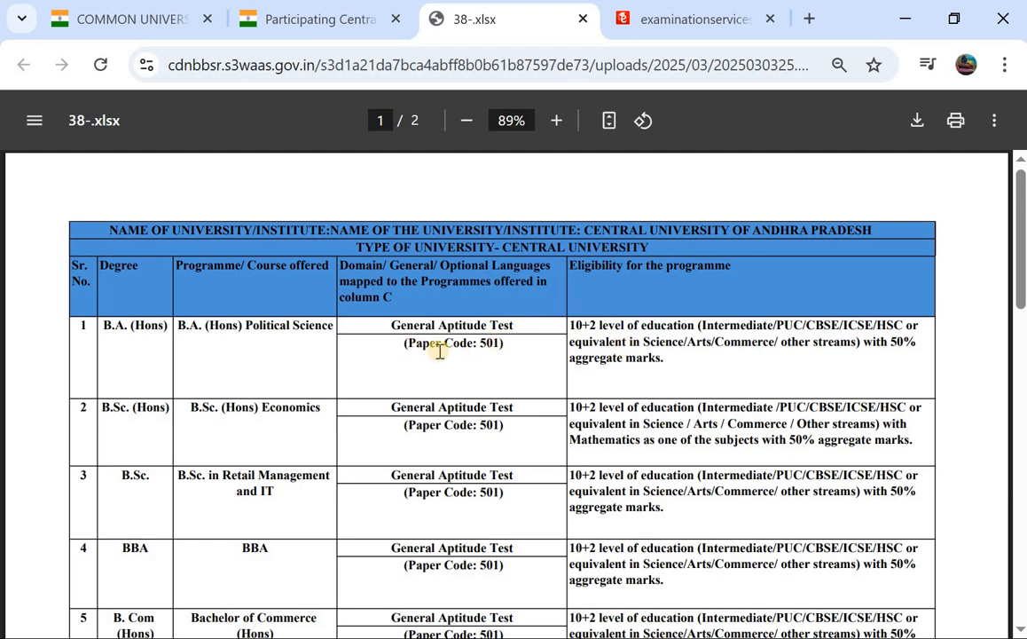
Open the Central Tribal University of Andhra Pradesh programme-eligibility PDF from the central universities list.
scroll(439, 350, "down", 1)
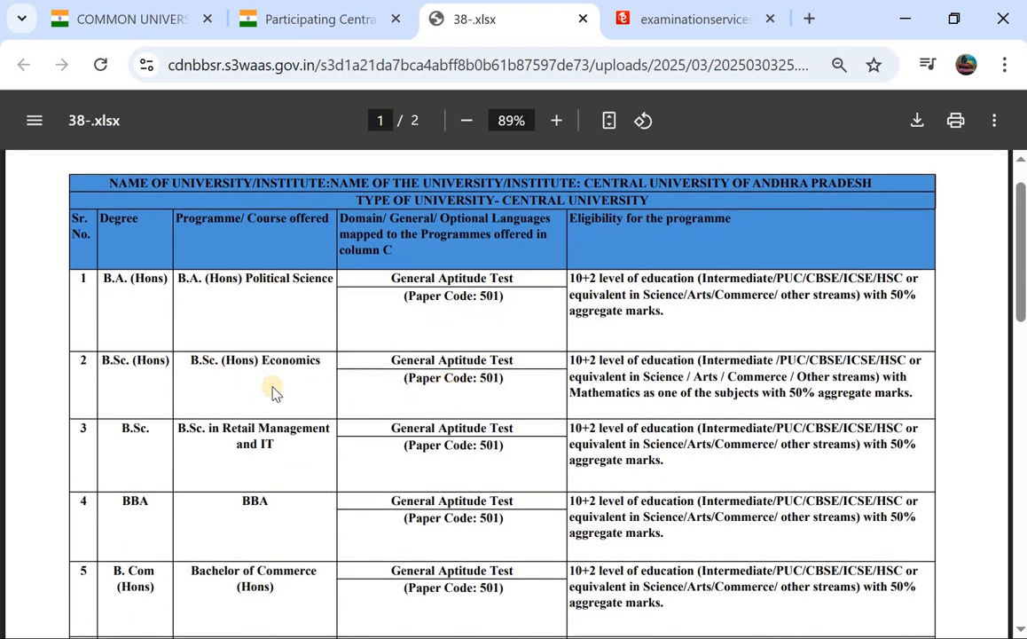
scroll(177, 381, "down", 1)
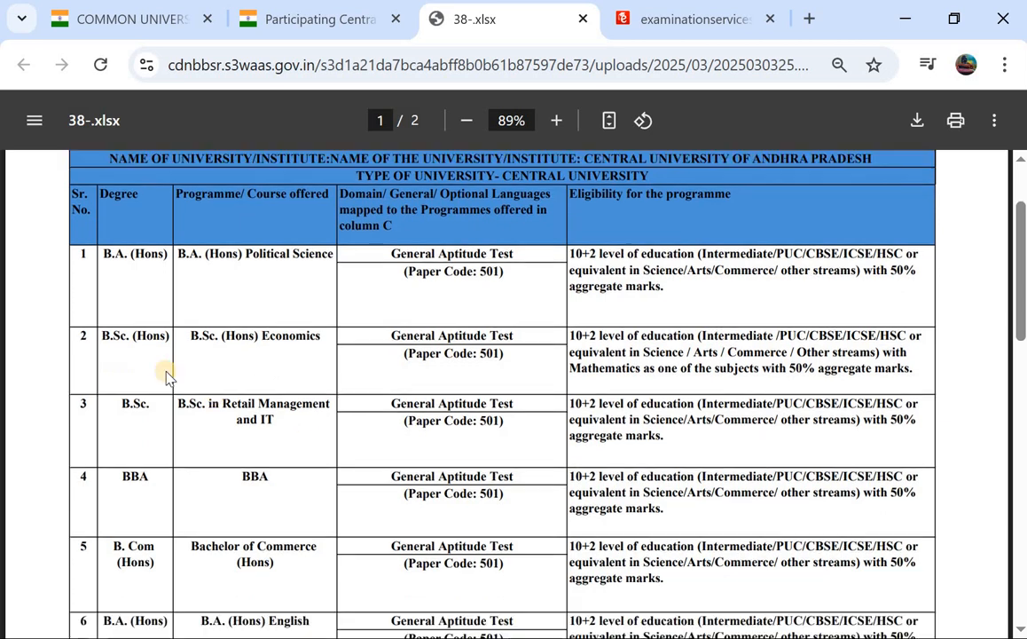
scroll(292, 321, "up", 1)
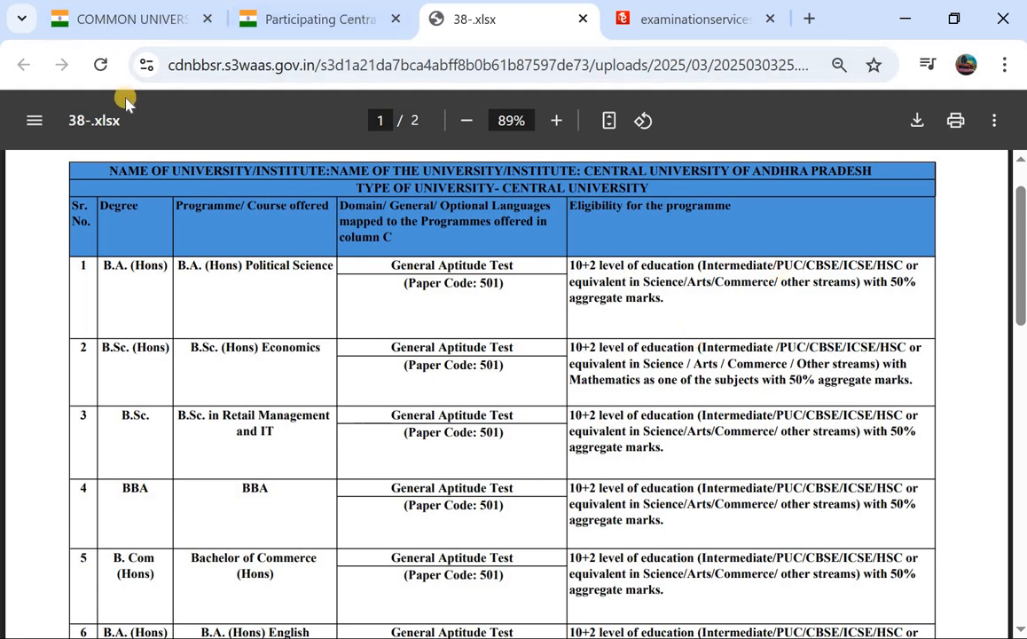
left_click(299, 13)
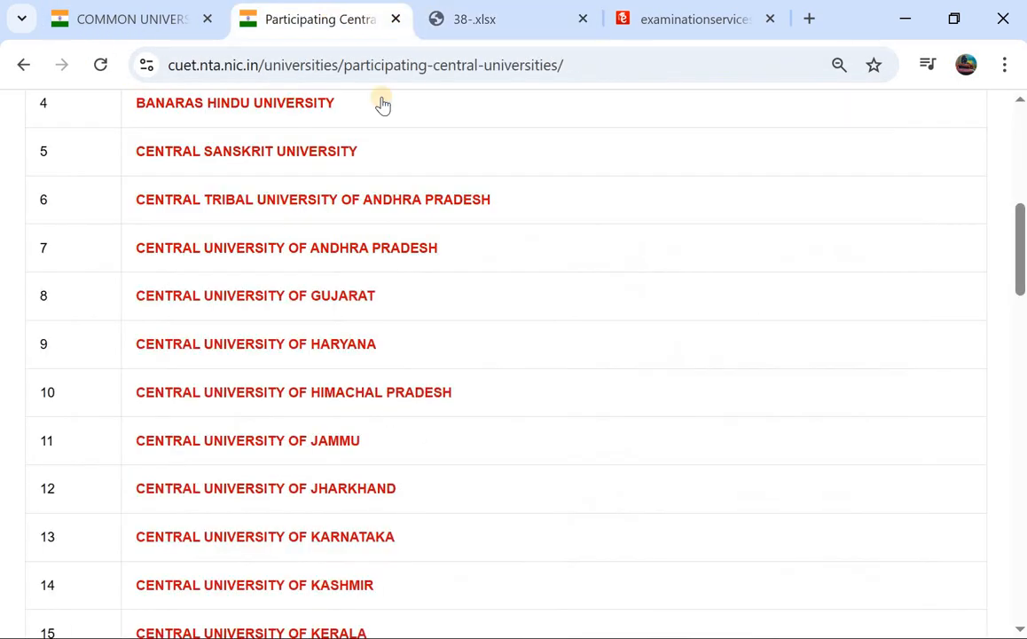
scroll(337, 271, "up", 1)
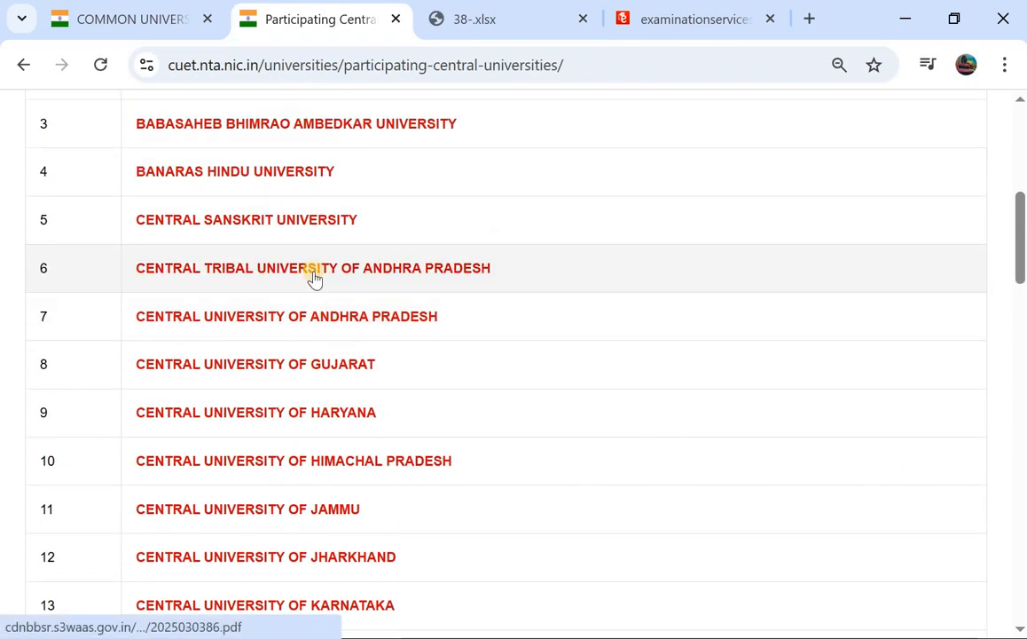
left_click(314, 271)
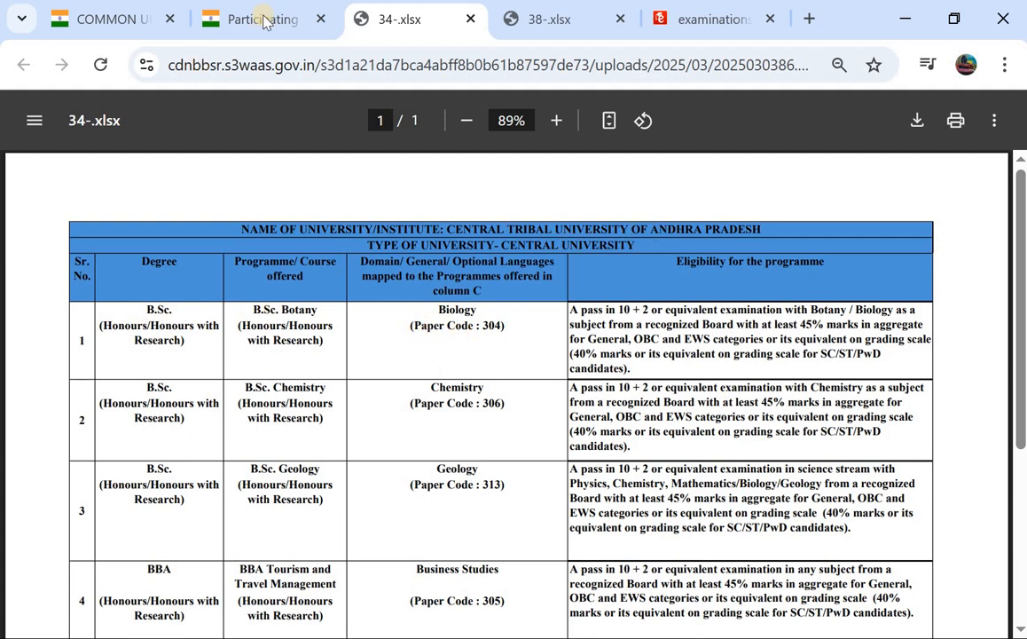
Close the Central Tribal University and Central University of Andhra Pradesh eligibility PDFs.
left_click(471, 19)
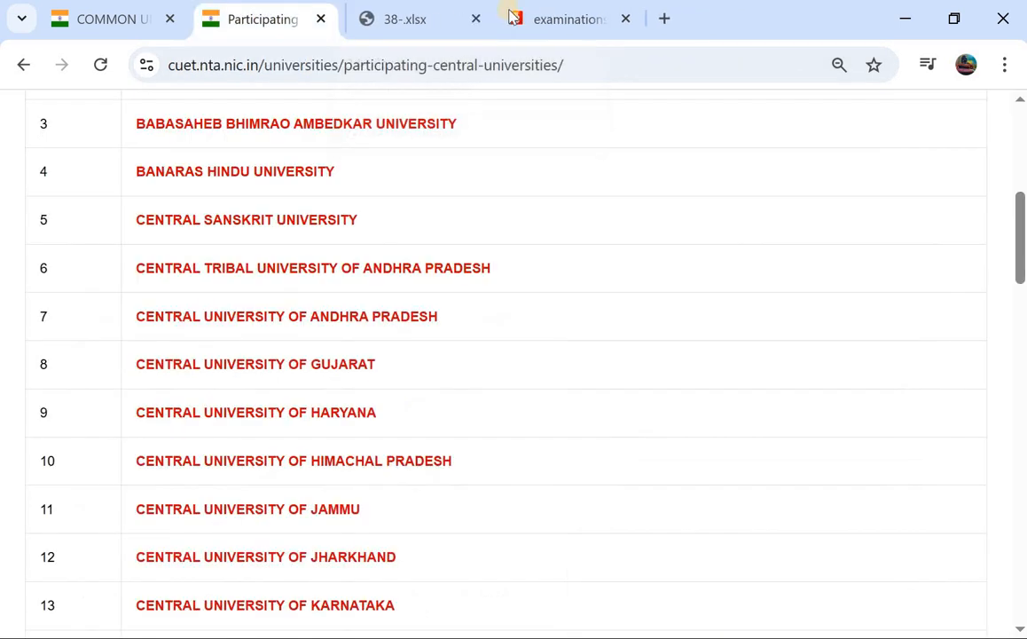
left_click(469, 20)
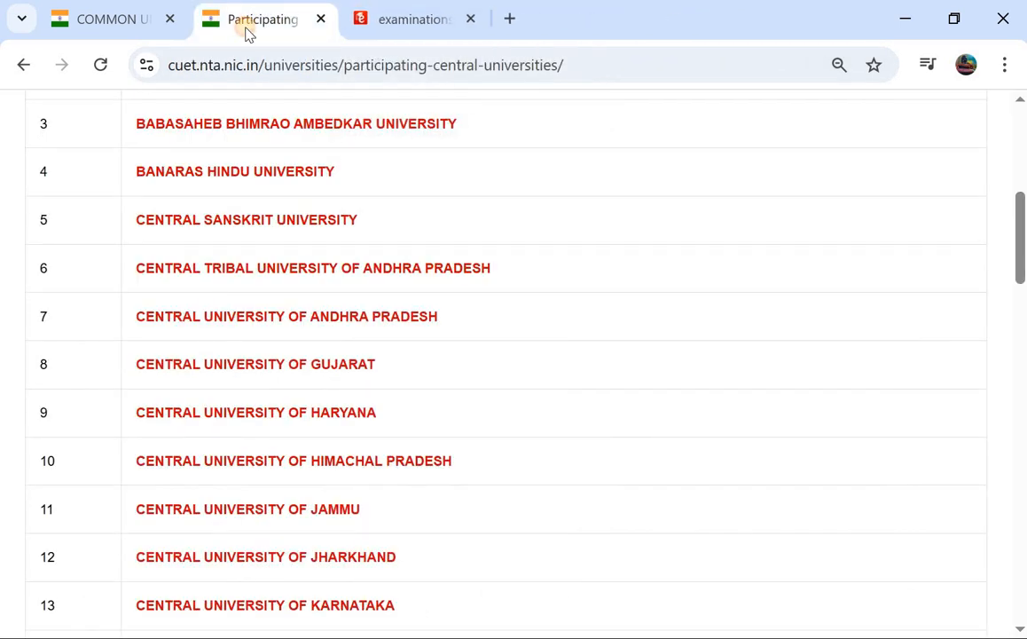
scroll(208, 225, "up", 3)
scroll(208, 224, "down", 2)
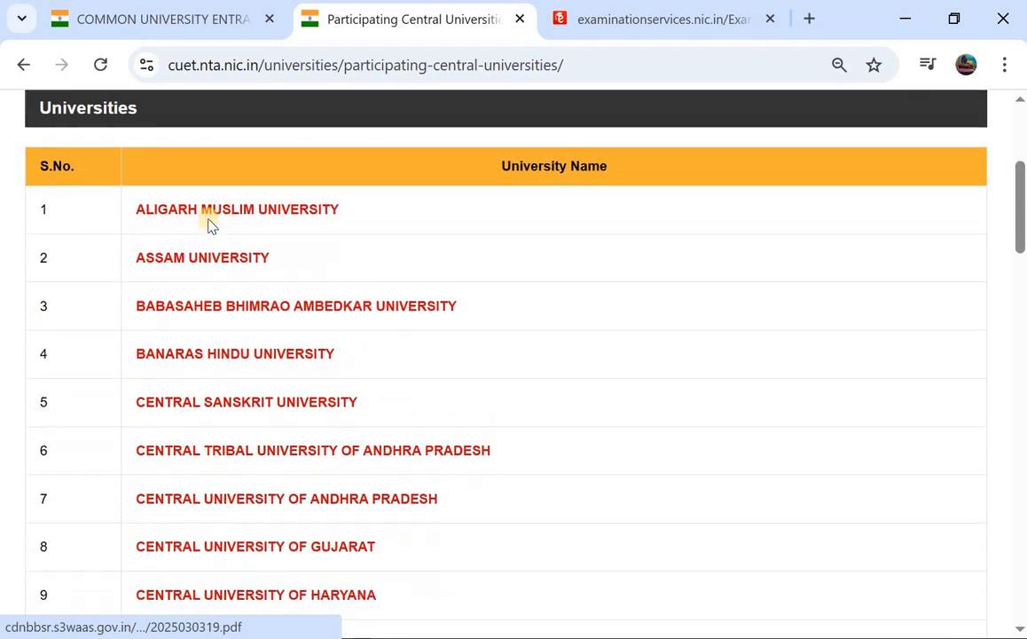
scroll(201, 607, "down", 1)
scroll(223, 488, "up", 4)
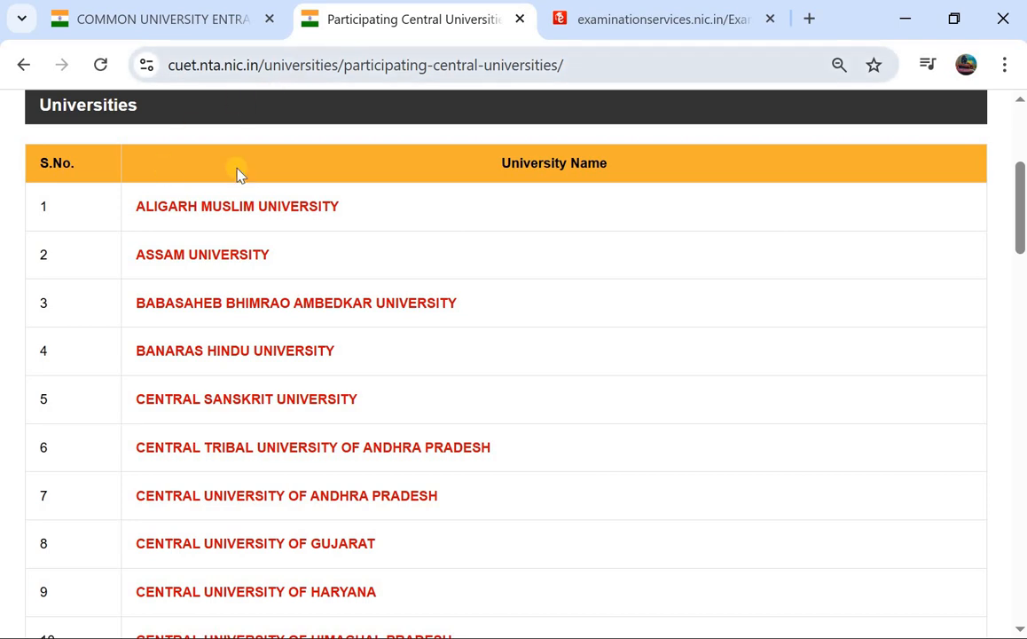
Go back to the Participating Universities page listing Central, State, Deemed, Private and Other Government types.
left_click(22, 67)
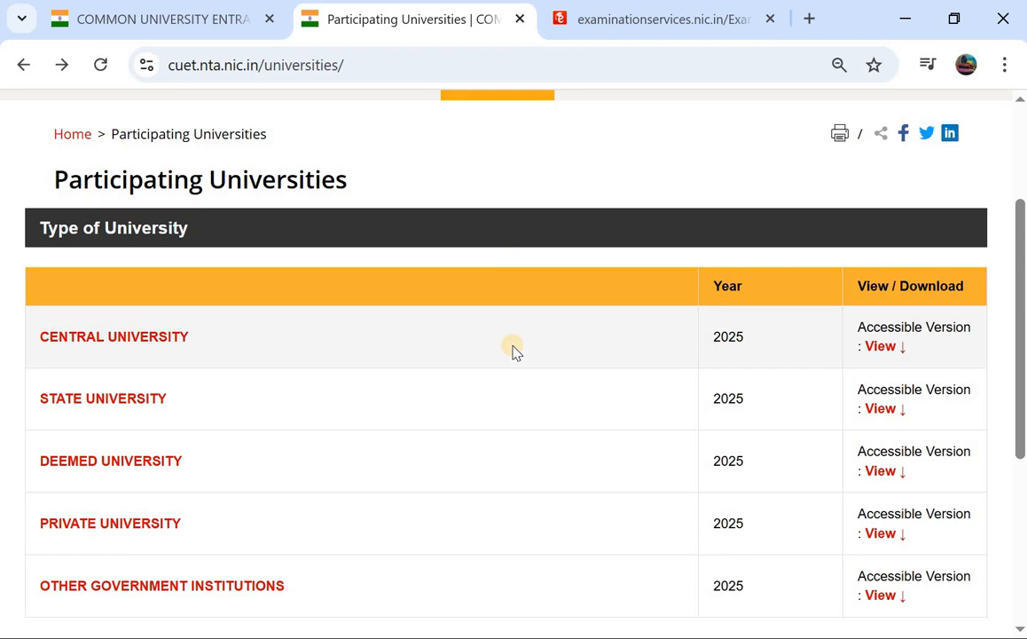
scroll(355, 431, "down", 1)
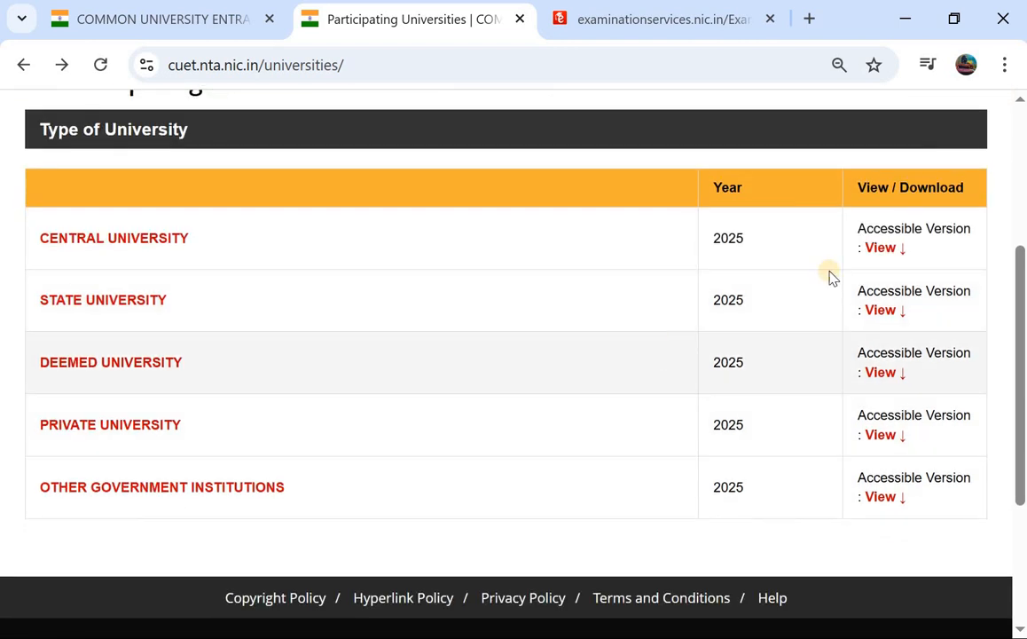
scroll(809, 184, "up", 1)
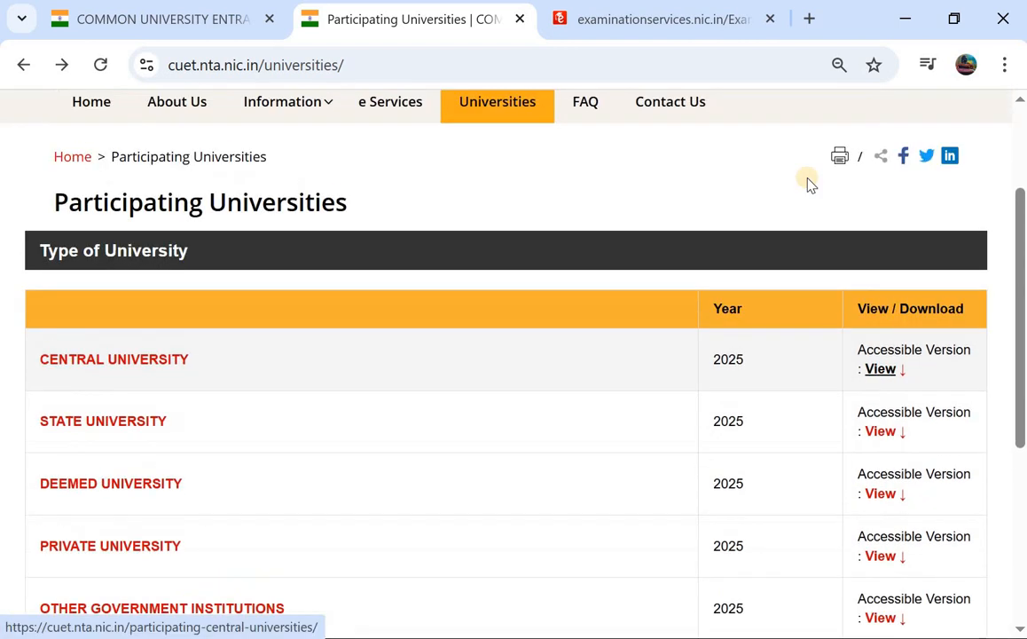
Return to the application form and add 102 Hindi as a test paper.
left_click(694, 13)
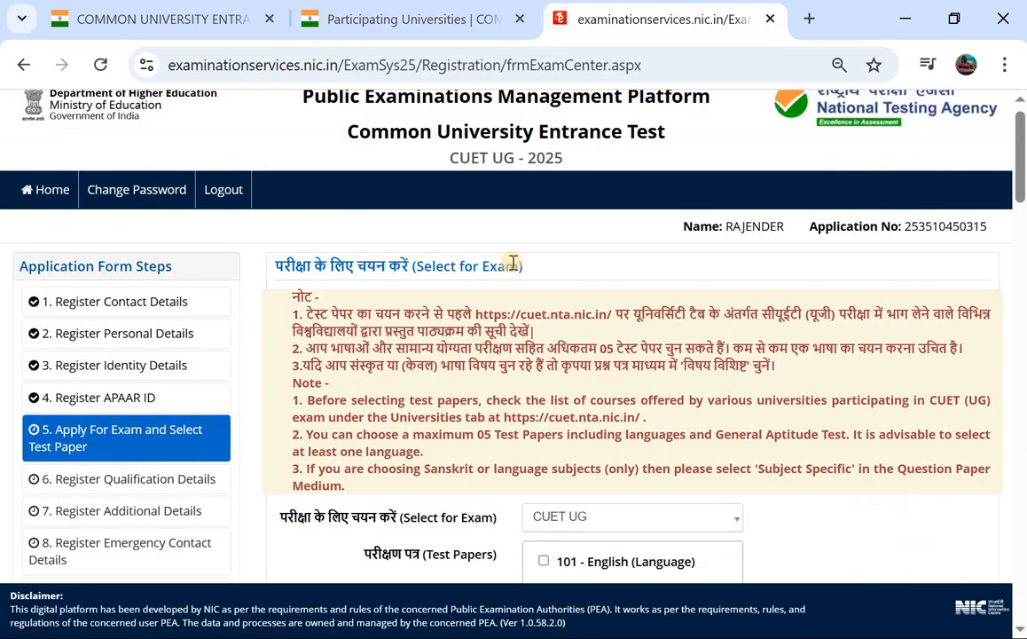
scroll(420, 446, "down", 2)
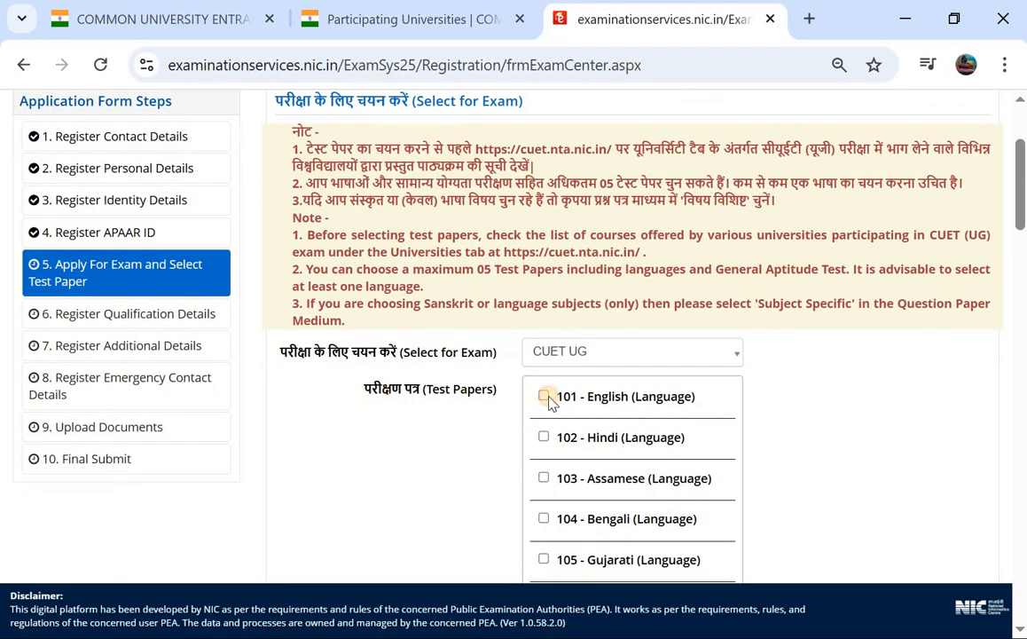
scroll(550, 401, "down", 1)
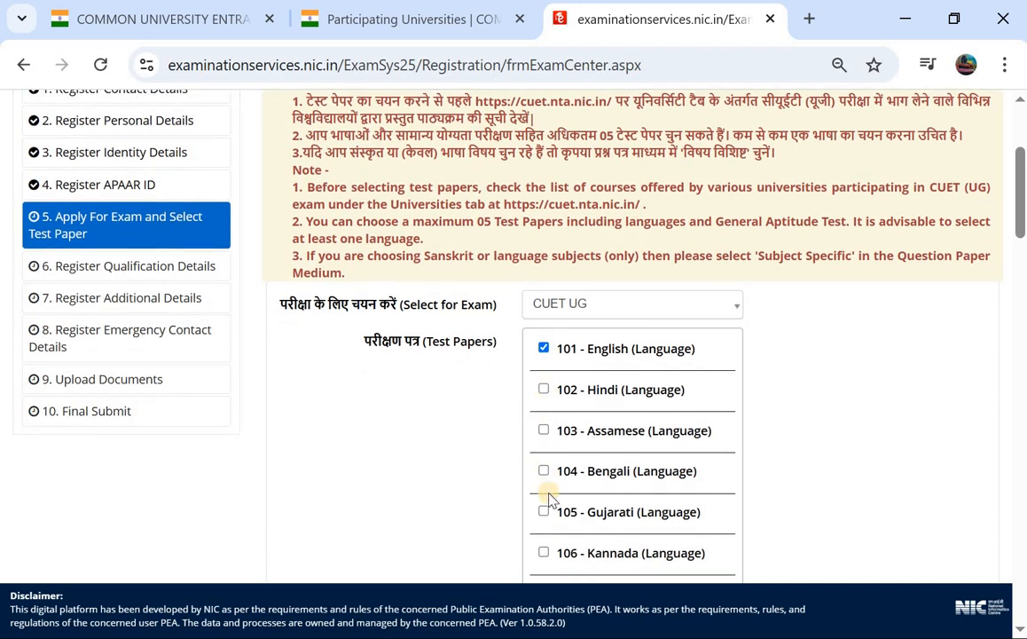
left_click(544, 390)
Add 323 Political Science and 501 General Aptitude Test as test papers.
scroll(577, 545, "down", 1)
scroll(586, 479, "down", 1)
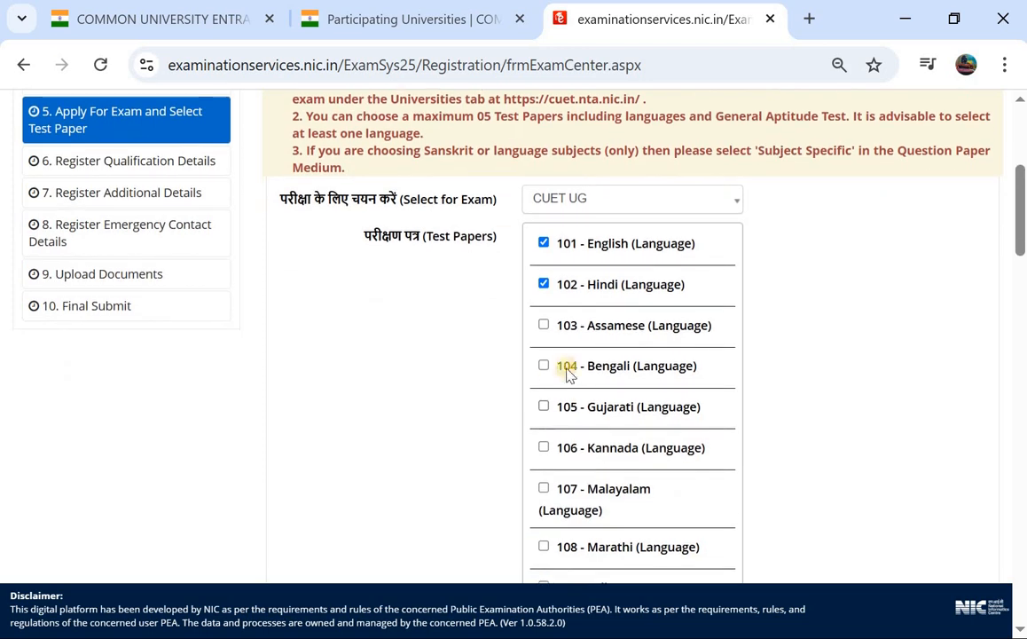
scroll(575, 370, "down", 3)
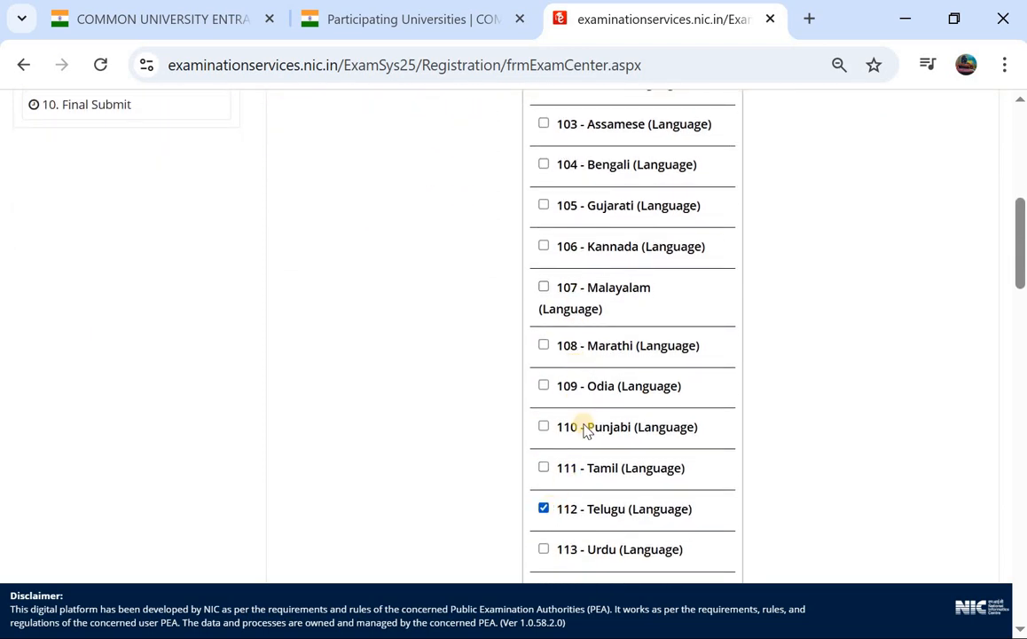
scroll(592, 408, "down", 5)
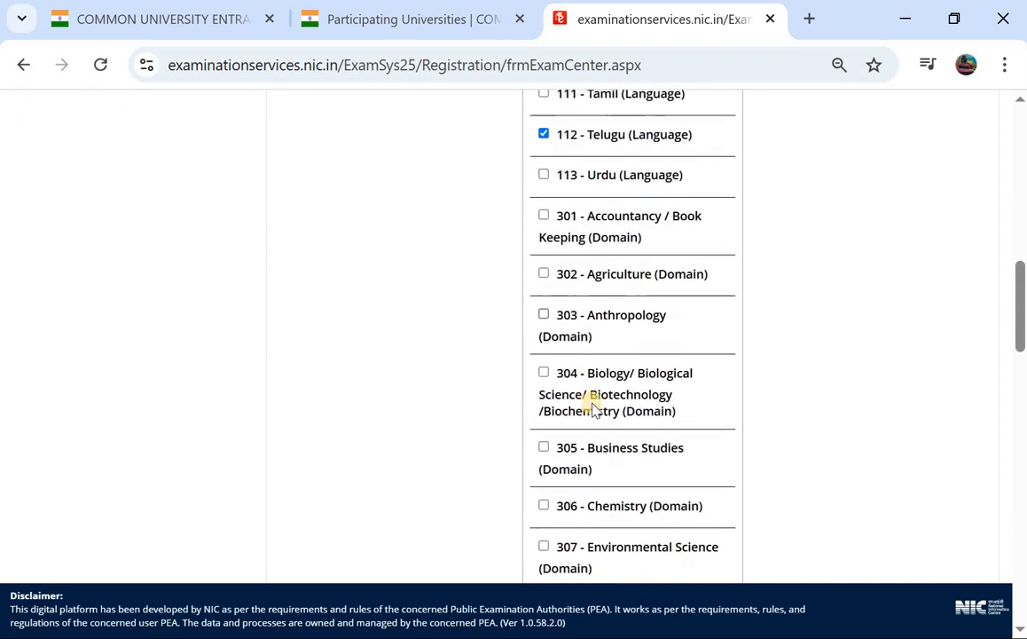
scroll(593, 408, "down", 8)
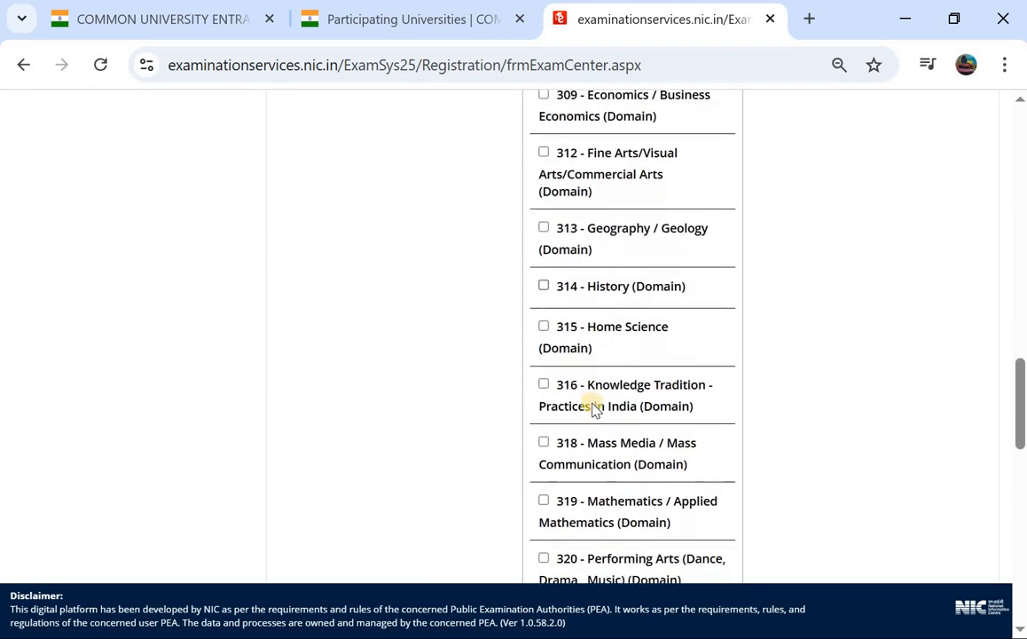
scroll(592, 408, "down", 3)
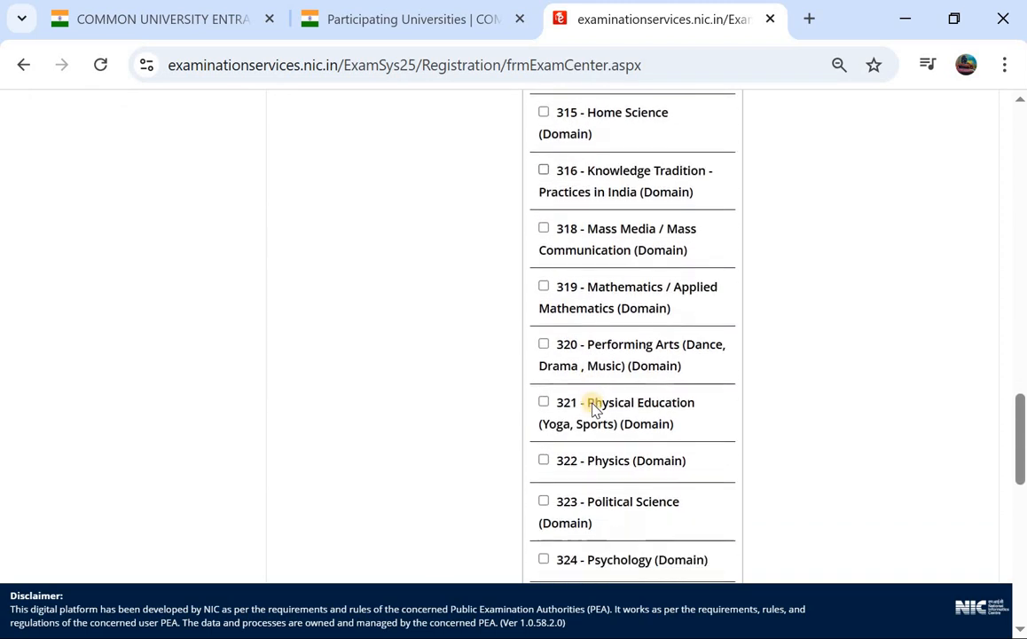
left_click(543, 493)
scroll(610, 355, "down", 10)
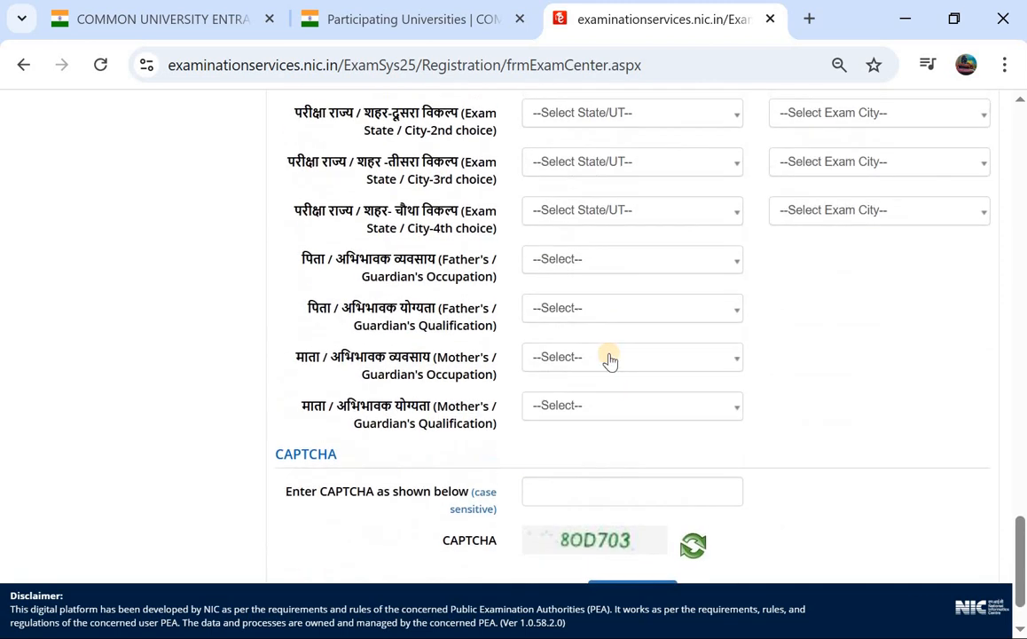
scroll(610, 358, "up", 7)
scroll(610, 358, "down", 1)
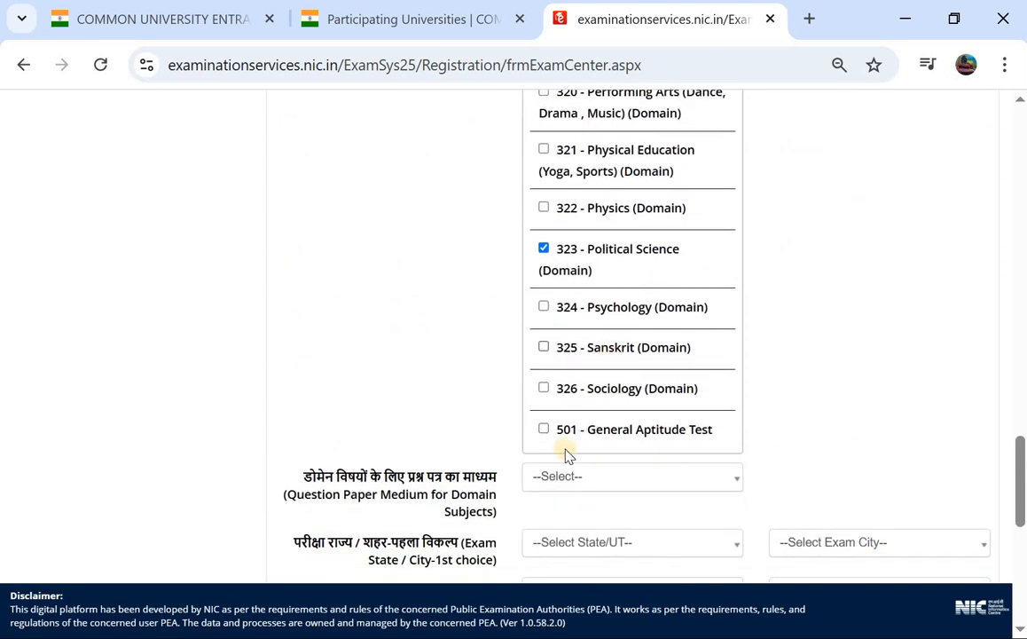
left_click(544, 430)
Check the exam choice list, leaving it unchanged.
scroll(422, 352, "up", 12)
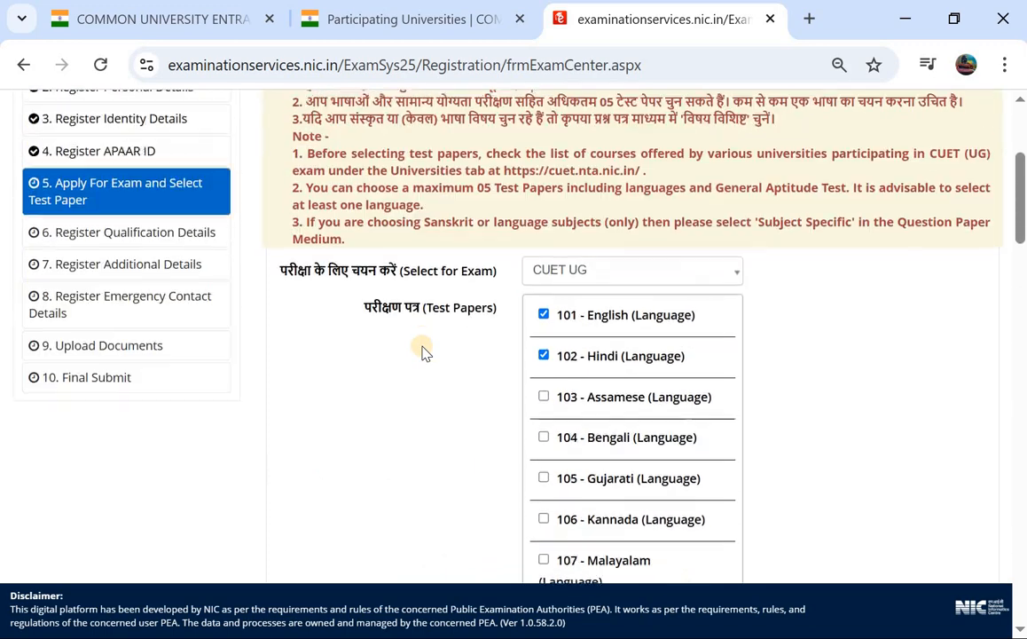
scroll(596, 174, "down", 1)
left_click(600, 197)
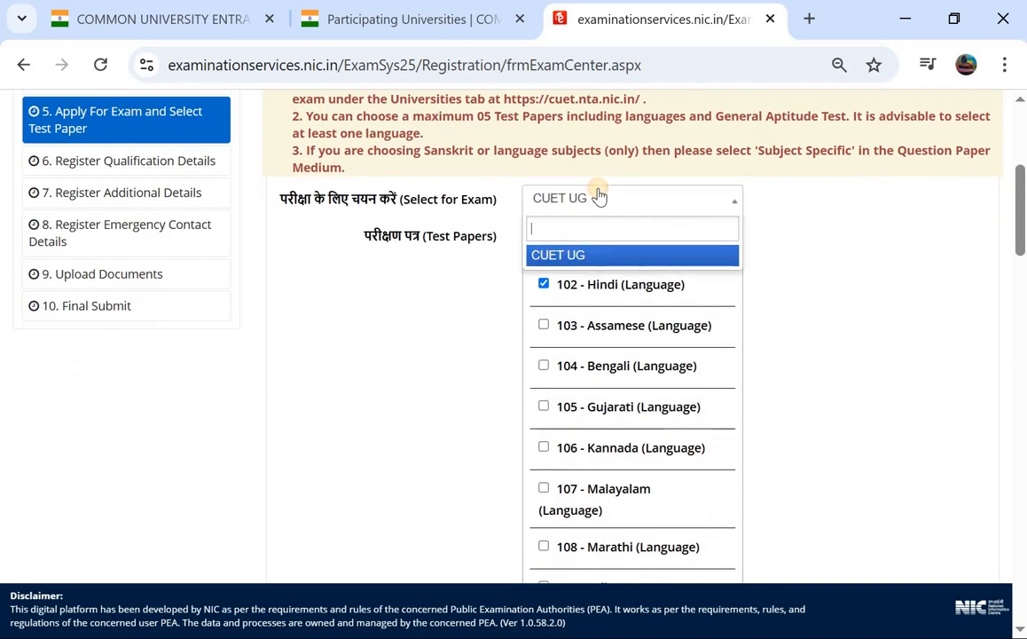
left_click(392, 280)
scroll(395, 281, "down", 4)
scroll(395, 281, "down", 15)
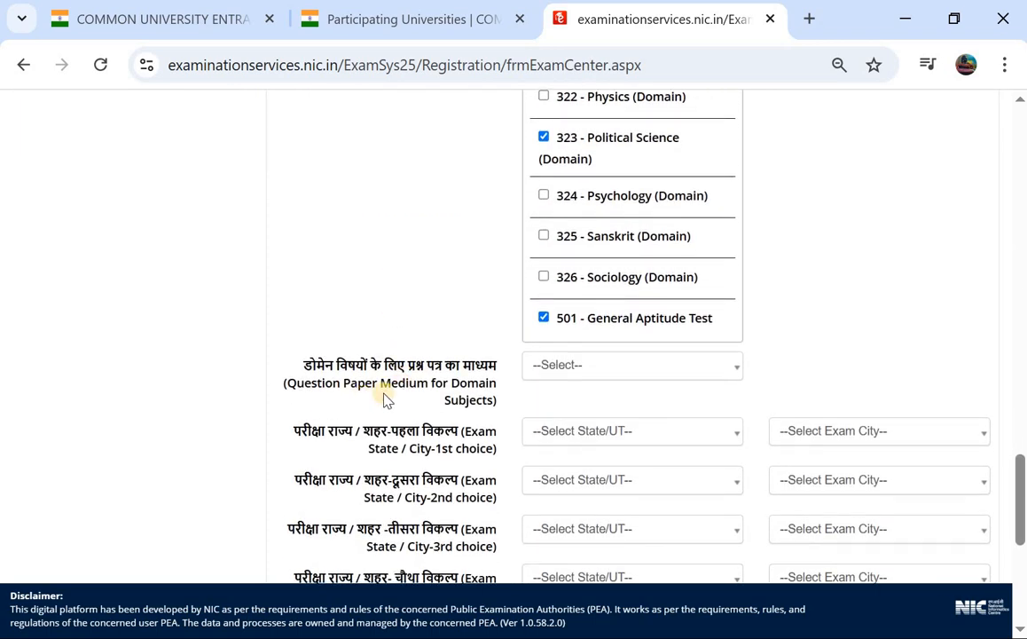
Set the domain question paper medium to Telugu.
left_click(560, 367)
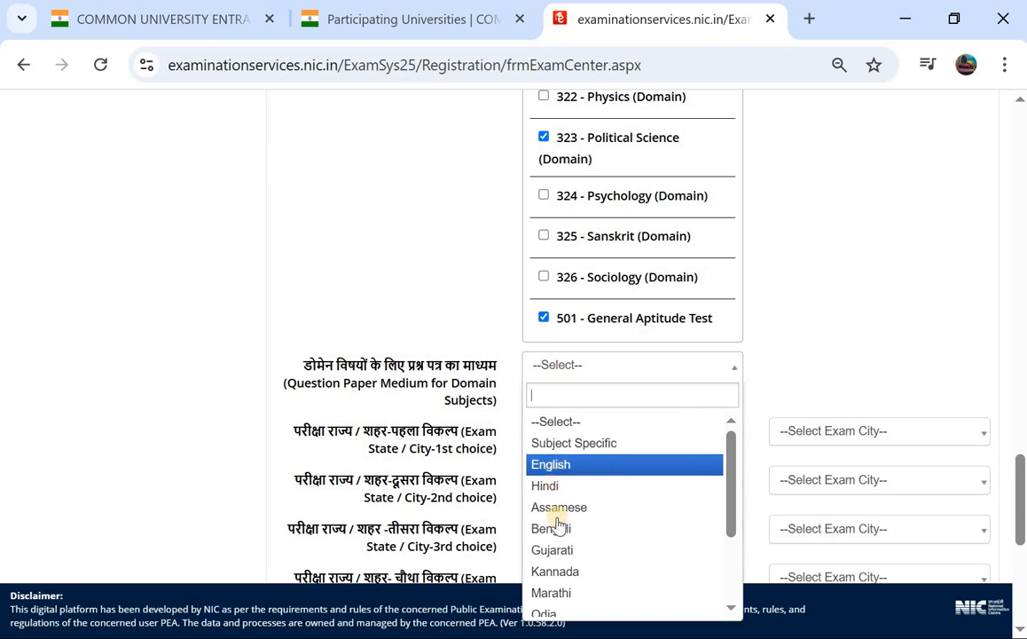
scroll(562, 550, "down", 3)
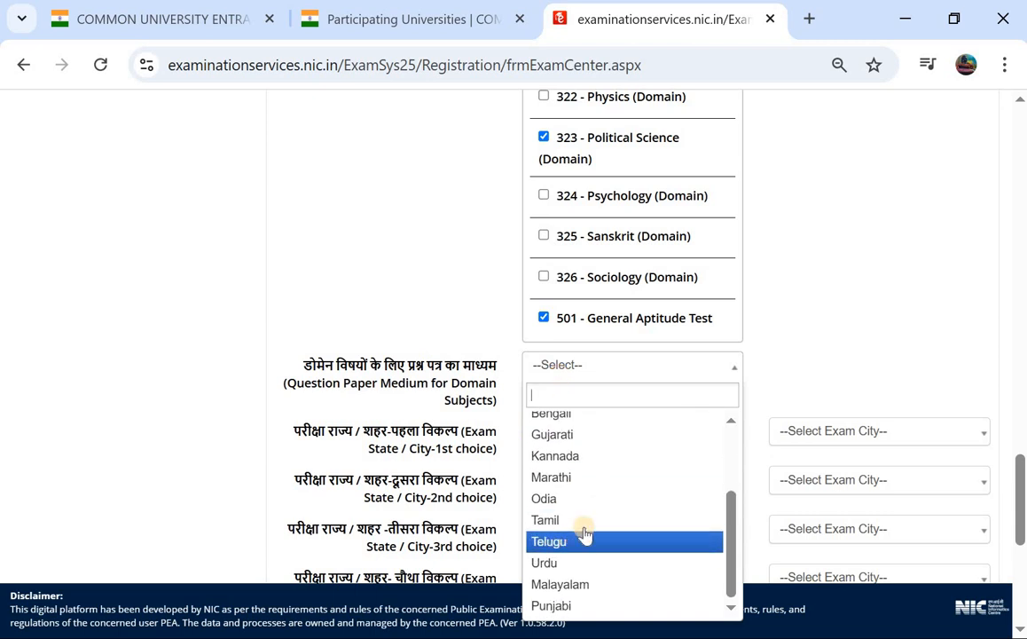
left_click(572, 543)
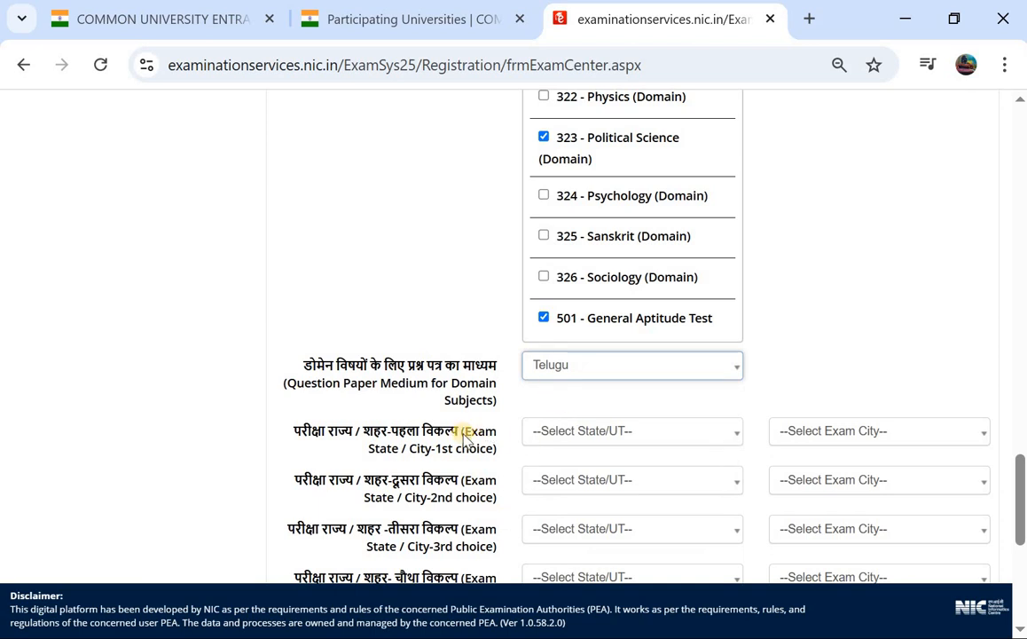
Set the first exam city choice to Telangana – Hyderabad.
left_click(560, 433)
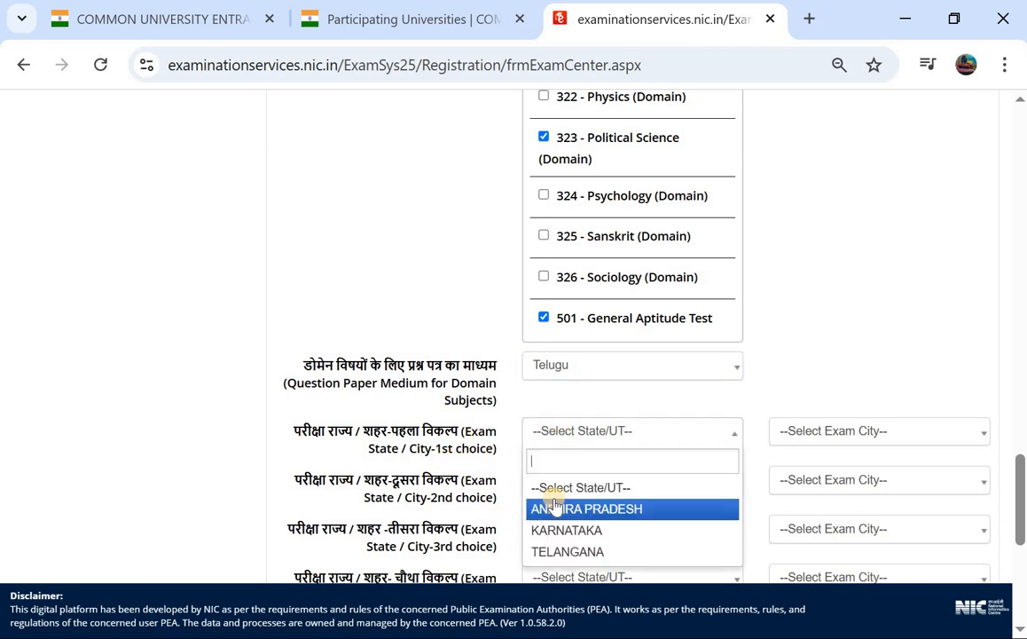
left_click(589, 552)
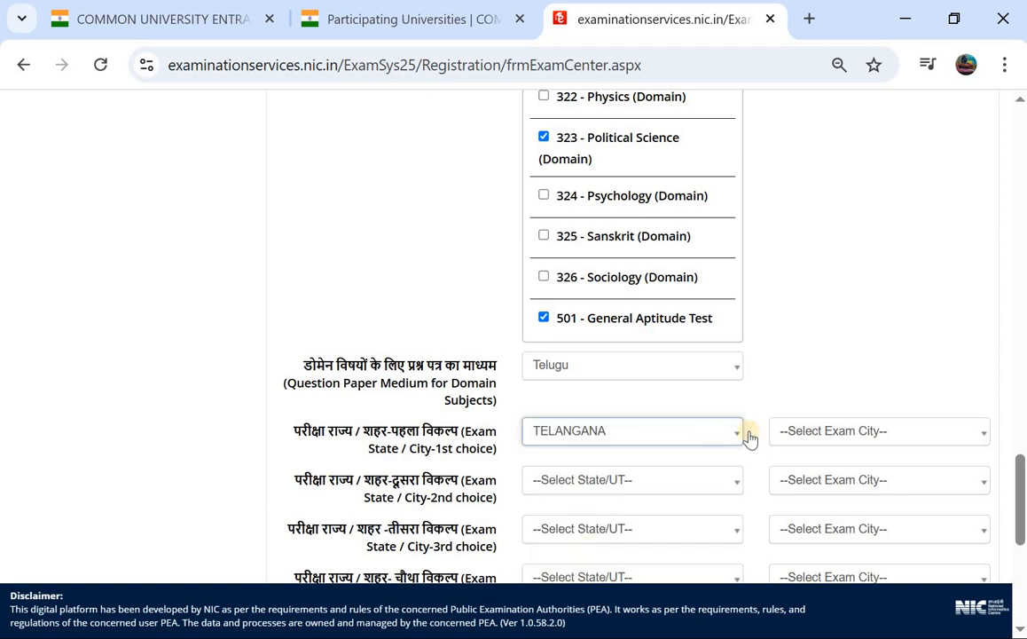
left_click(822, 434)
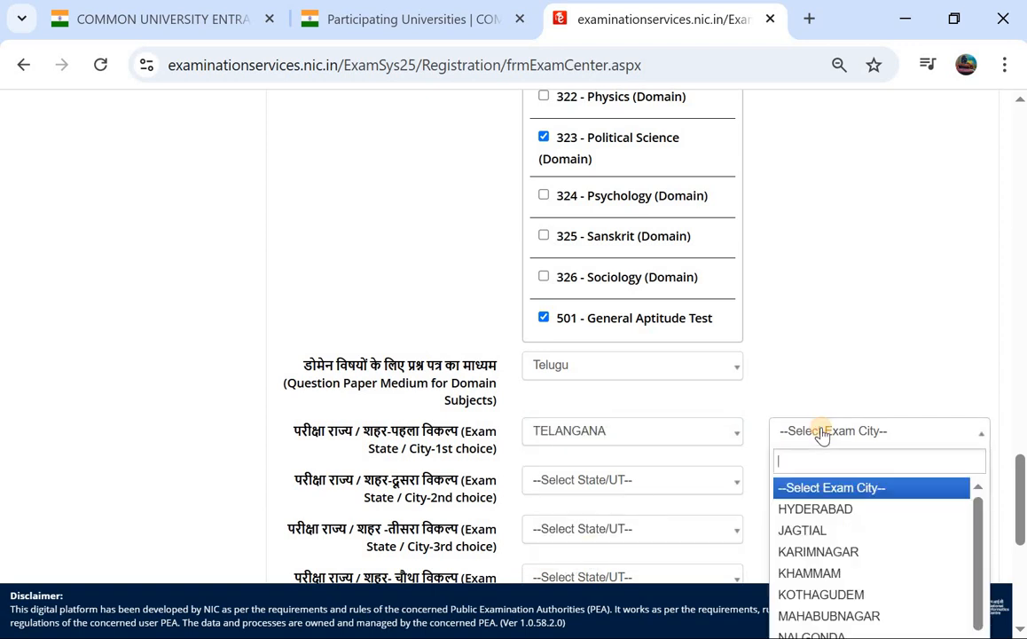
scroll(807, 532, "down", 1)
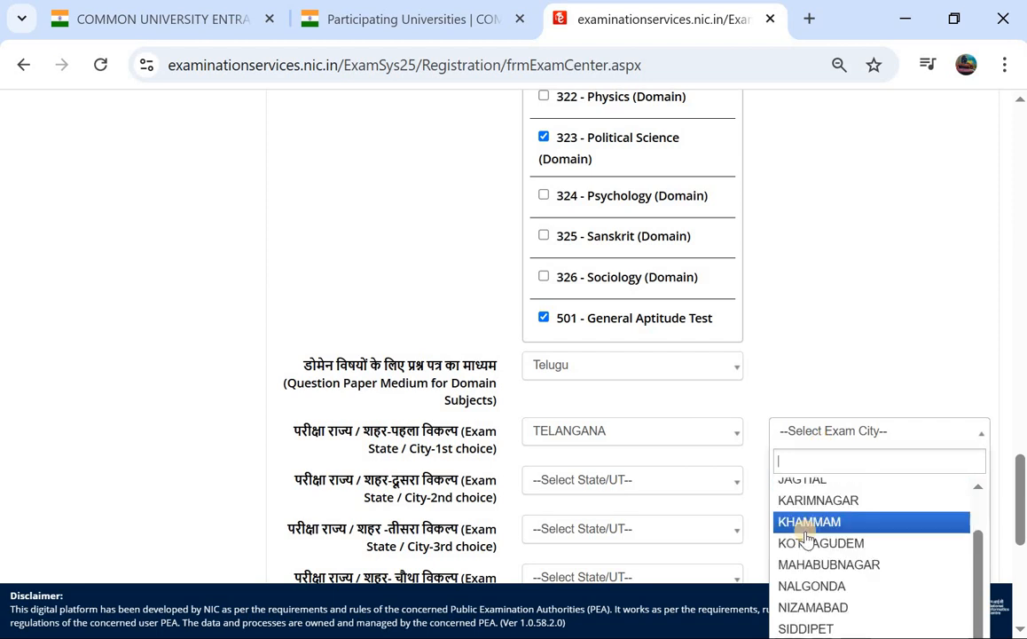
scroll(829, 509, "up", 1)
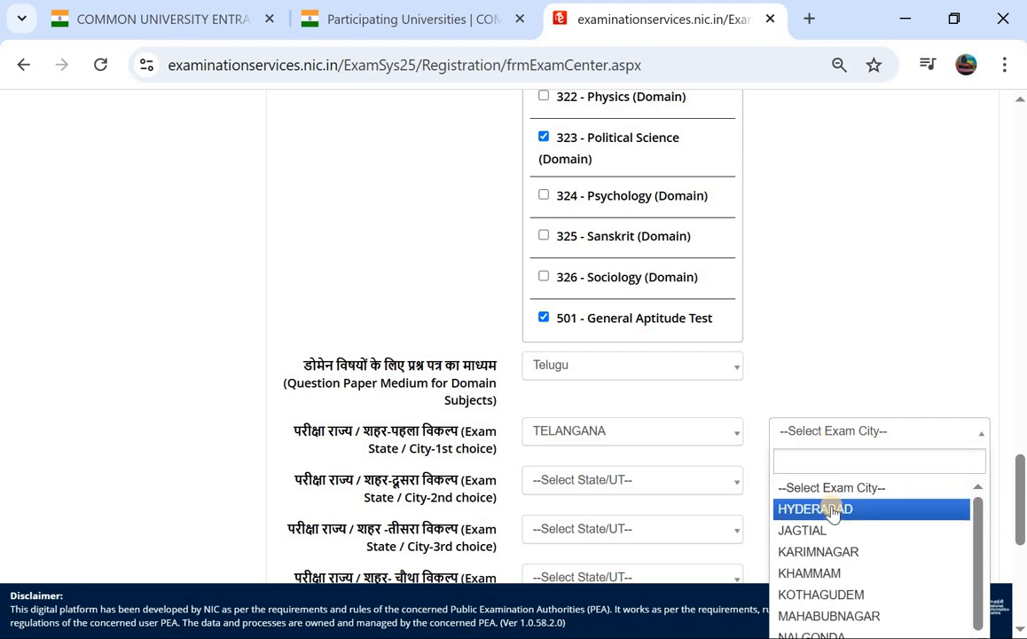
left_click(800, 509)
Set the second and third choices to Andhra Pradesh – Chittoor and Karnataka – Ballari(Bellary).
left_click(562, 481)
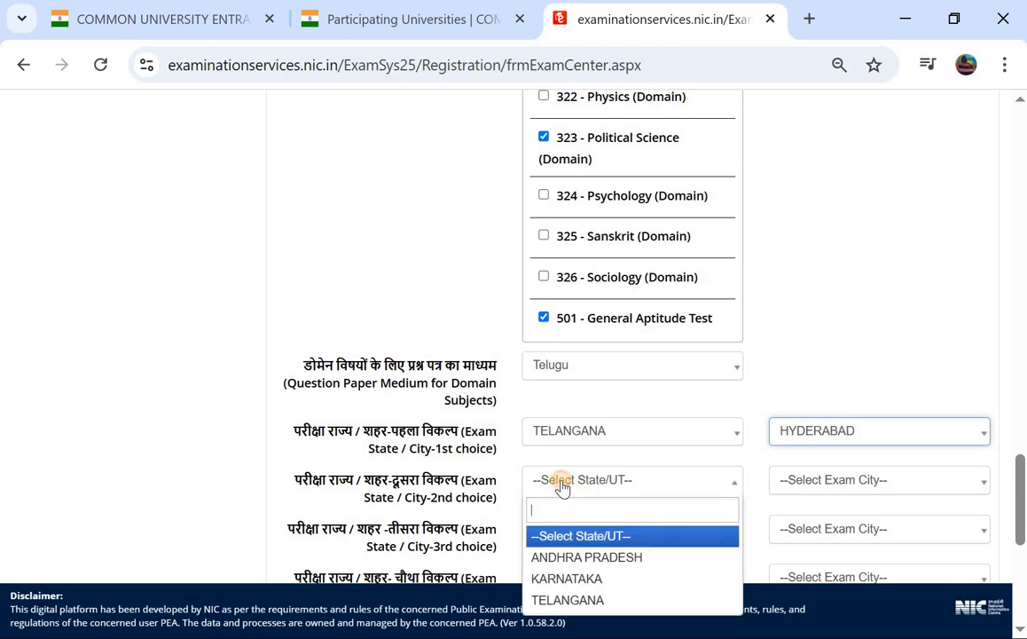
left_click(570, 561)
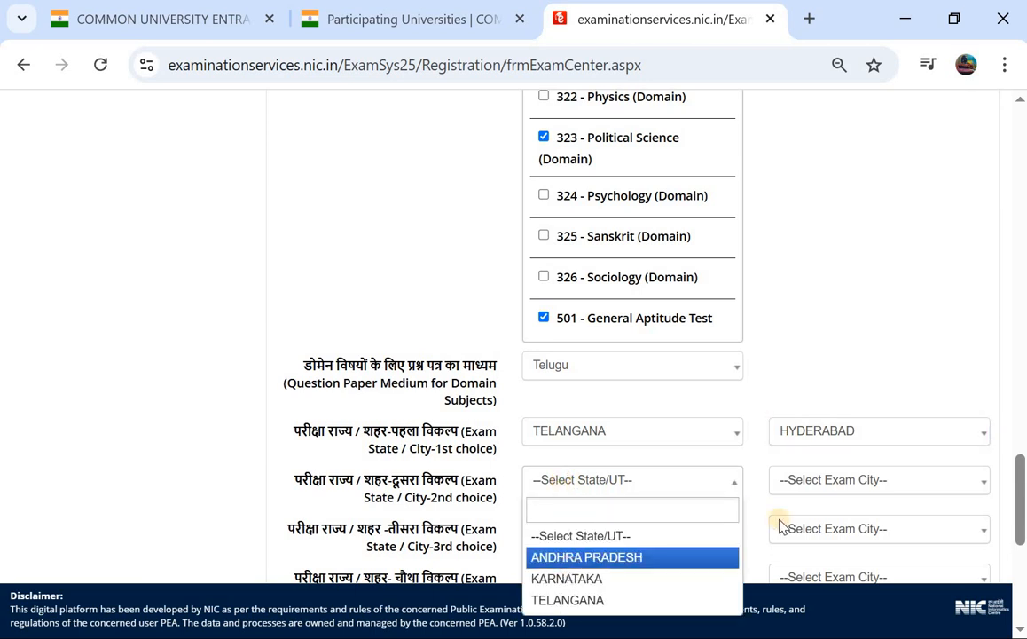
left_click(839, 486)
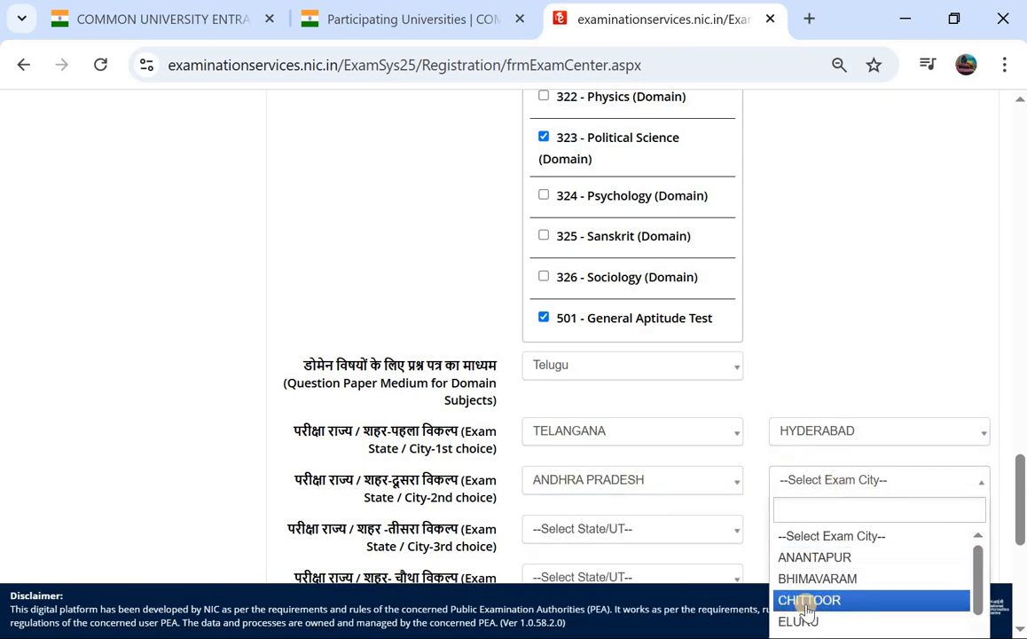
left_click(807, 601)
scroll(615, 497, "down", 1)
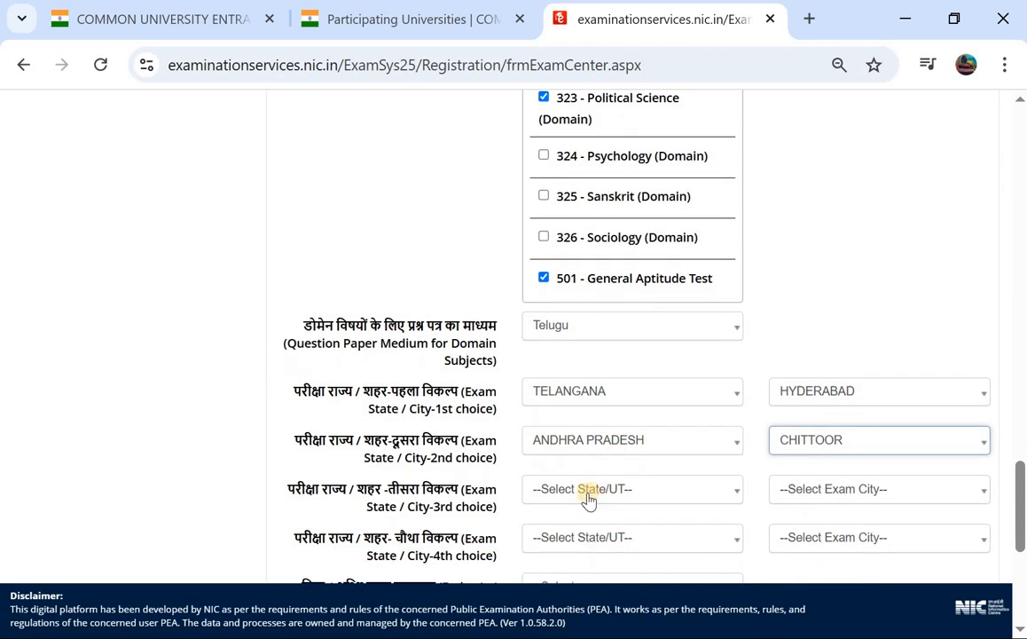
left_click(587, 500)
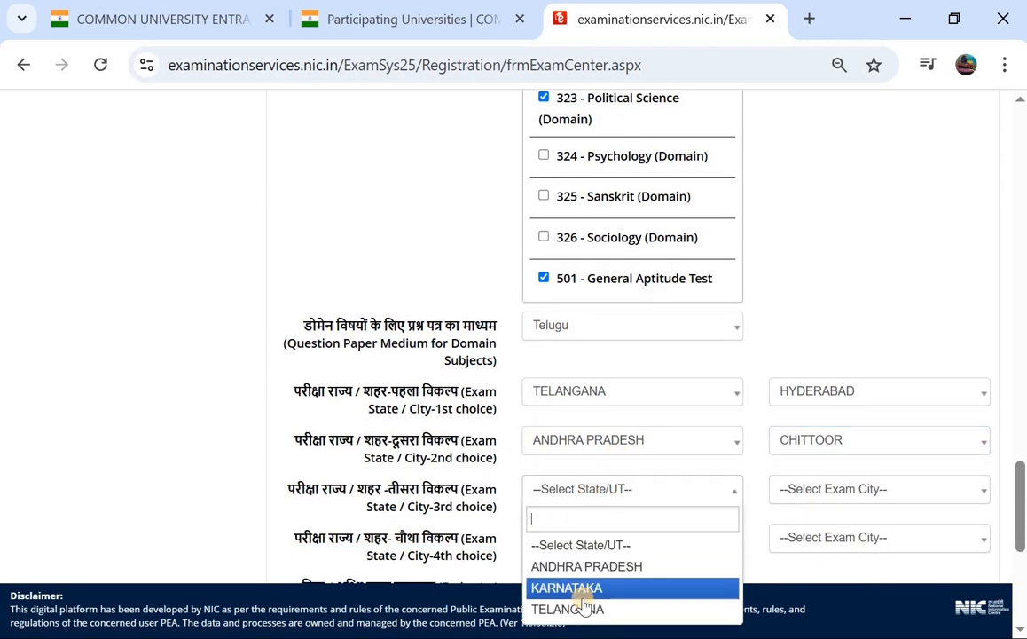
left_click(593, 588)
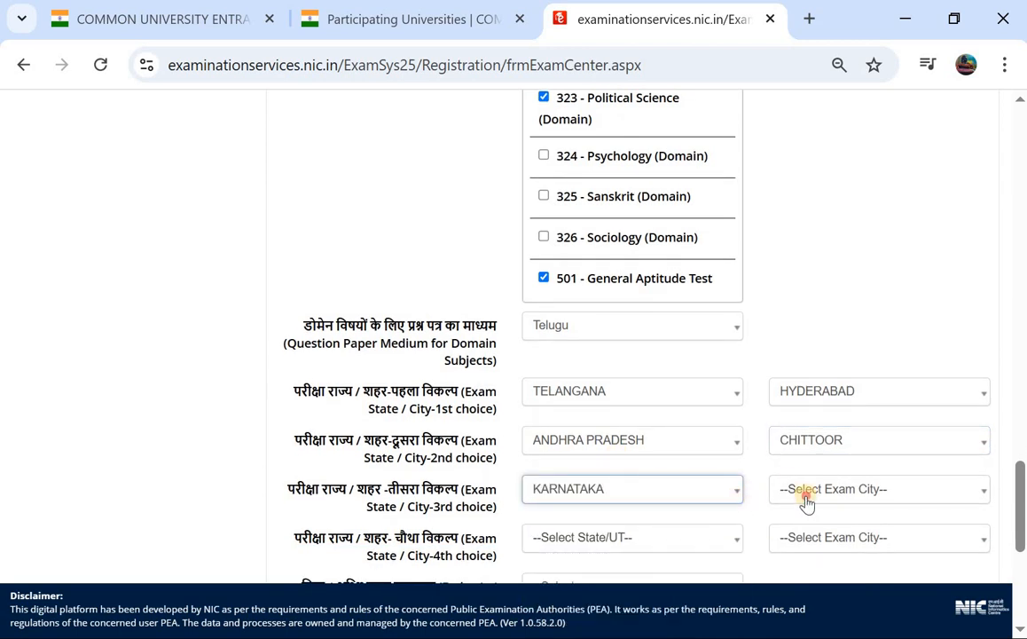
left_click(807, 499)
left_click(809, 568)
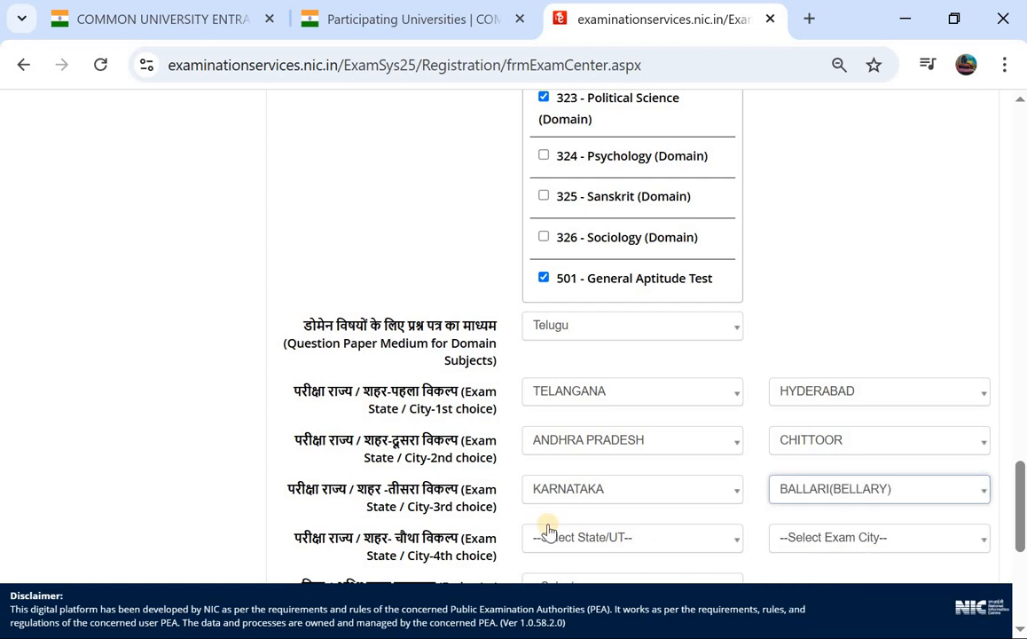
Set the fourth-choice exam state to Andhra Pradesh, replacing an initial Telangana pick.
scroll(548, 530, "down", 1)
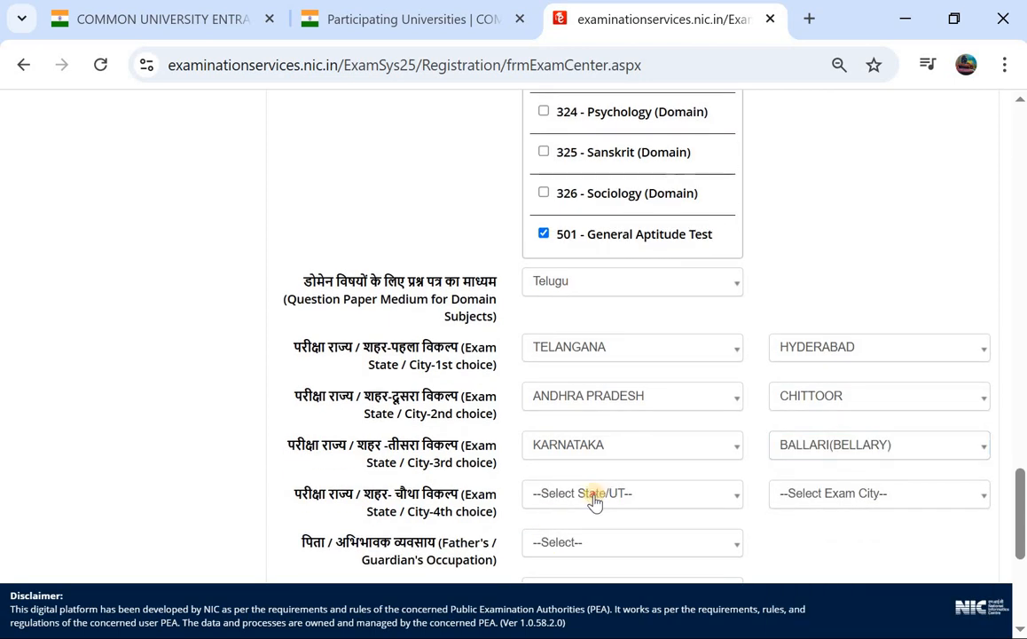
left_click(595, 497)
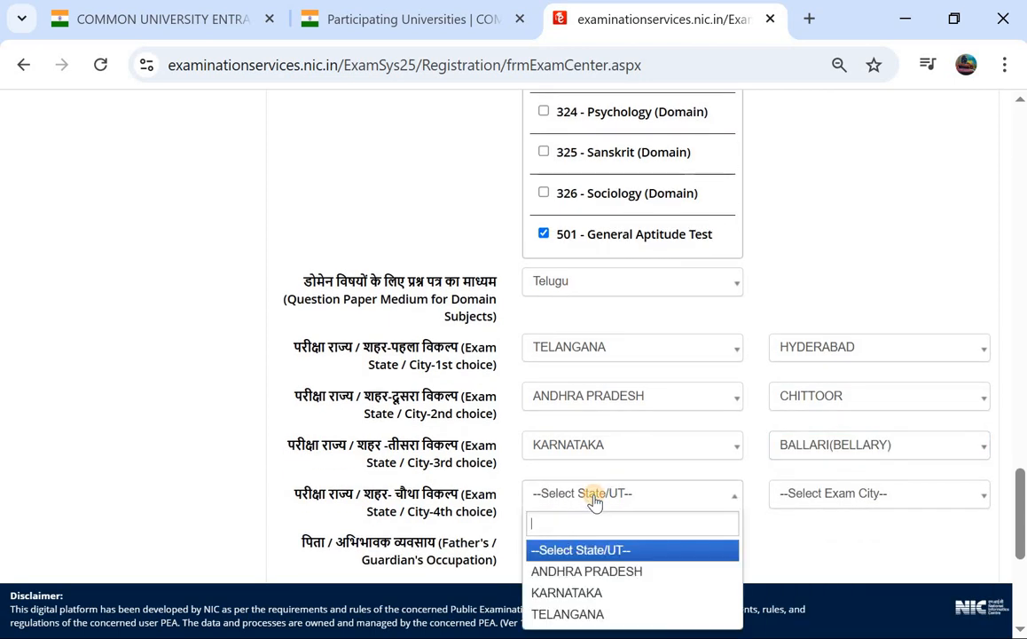
left_click(572, 614)
left_click(805, 501)
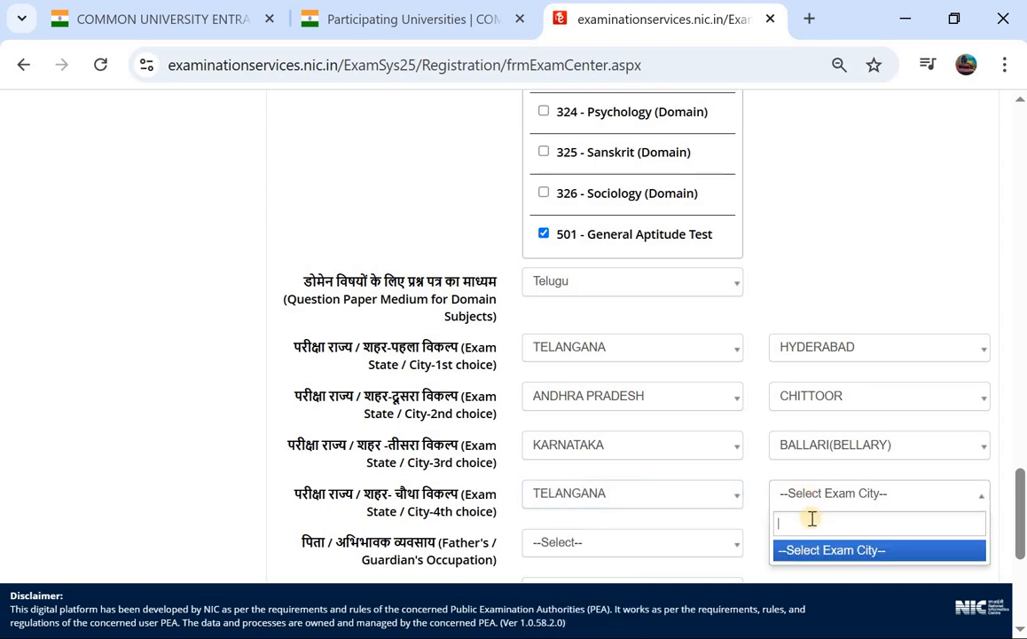
left_click(635, 510)
left_click(596, 490)
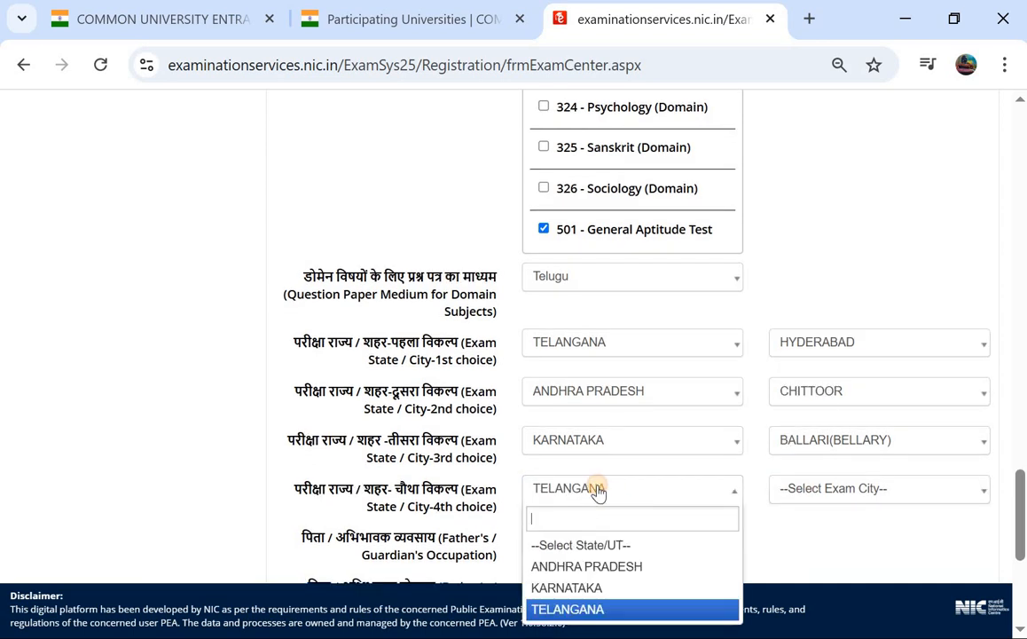
left_click(577, 570)
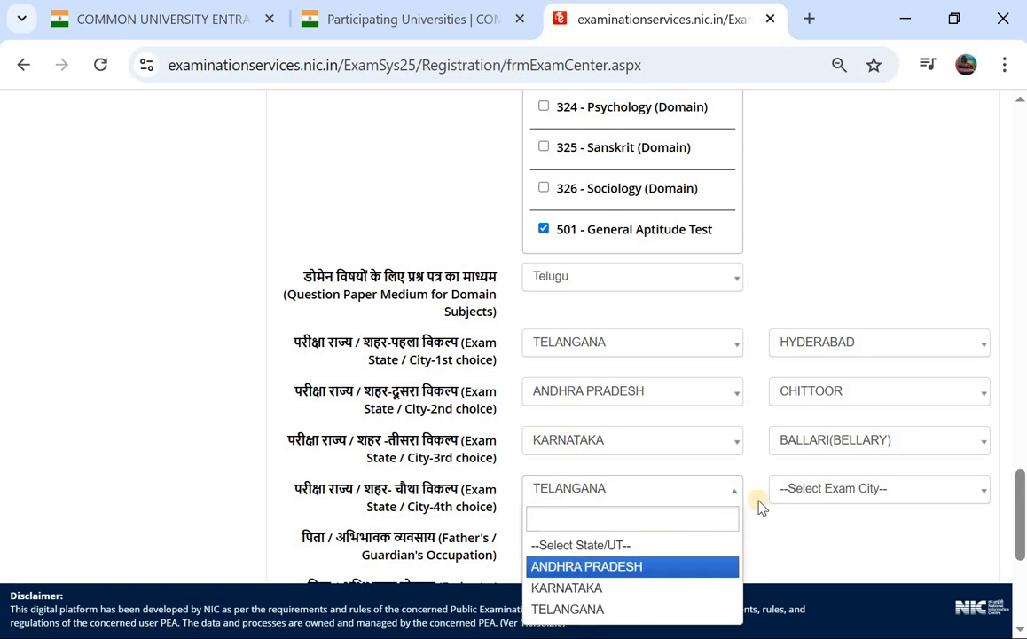
left_click(821, 491)
left_click(818, 610)
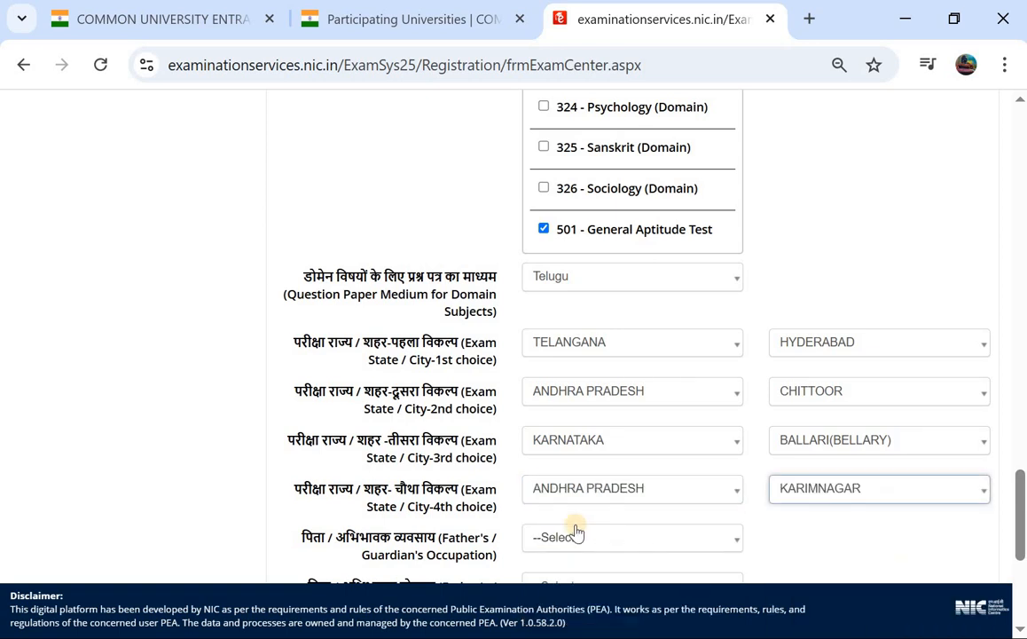
scroll(569, 543, "down", 2)
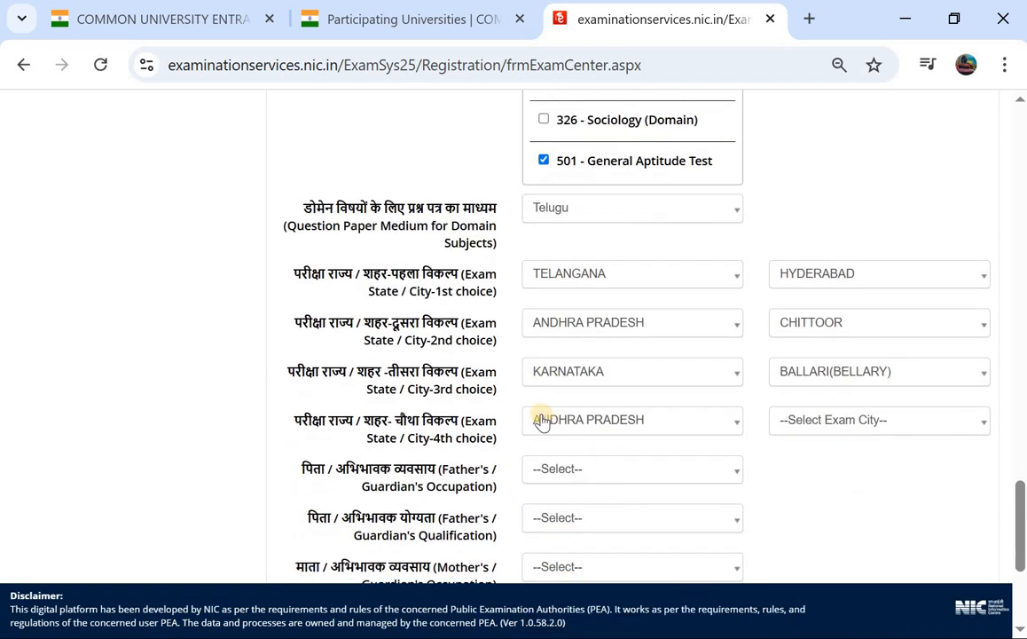
scroll(510, 342, "down", 2)
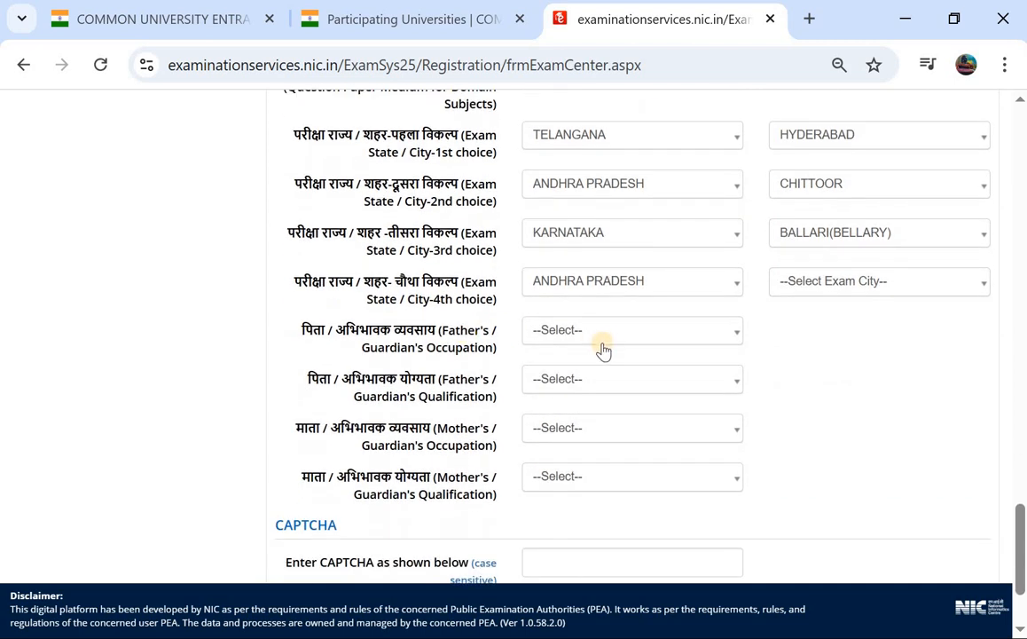
Set father's occupation to Agriculture and qualification to Others.
left_click(618, 333)
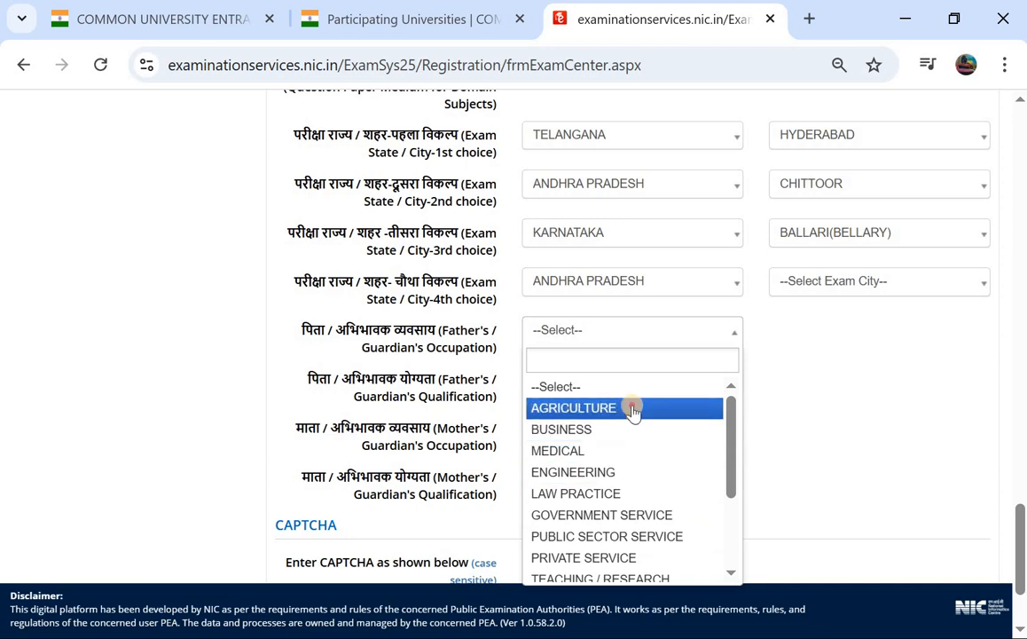
left_click(633, 410)
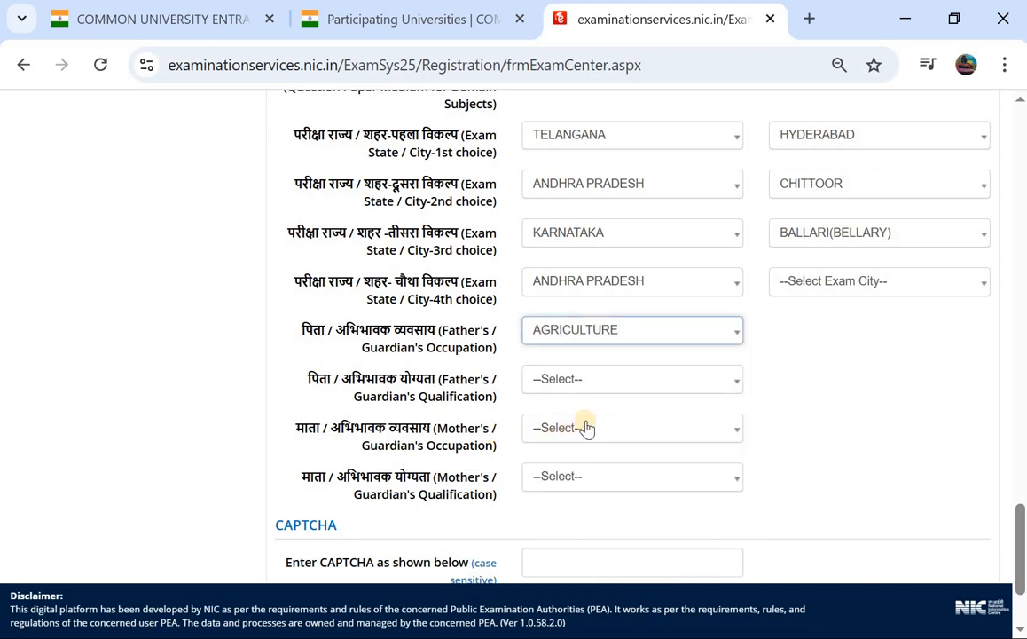
left_click(565, 386)
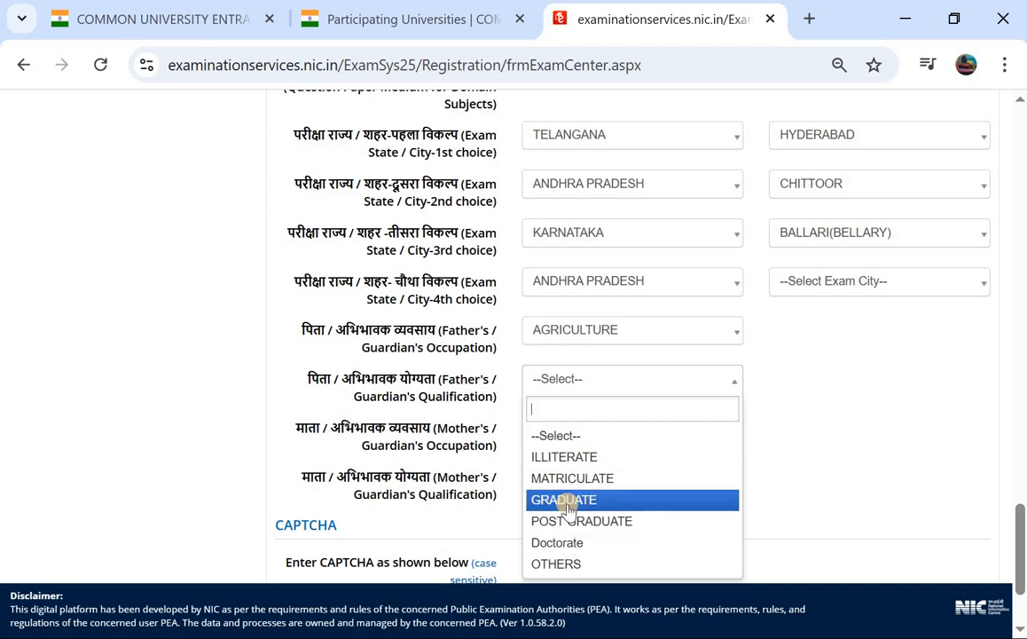
left_click(554, 563)
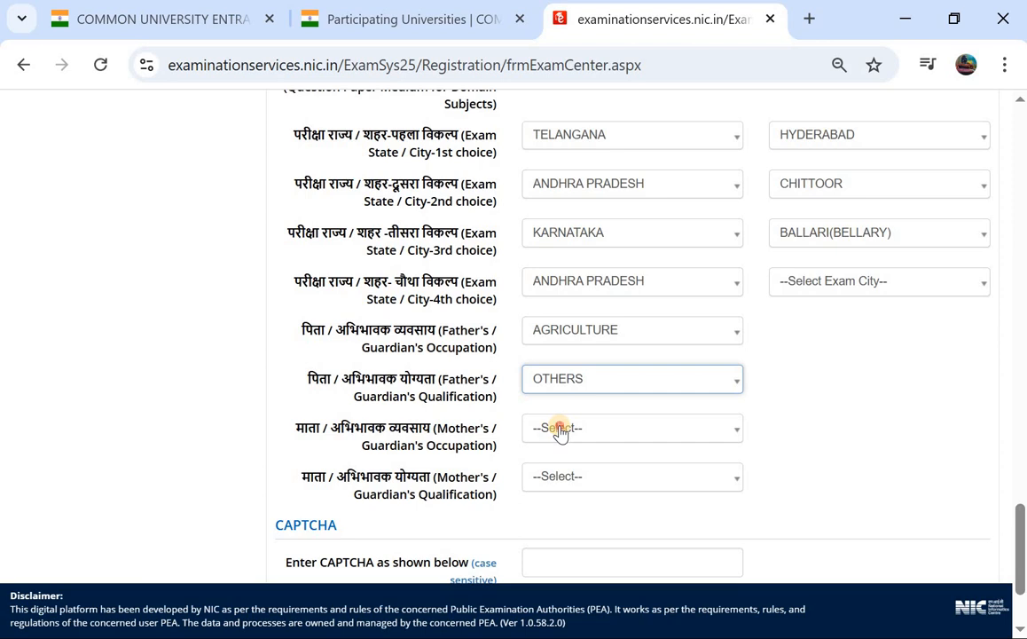
Set mother's occupation to Agriculture and qualification to Others.
left_click(560, 432)
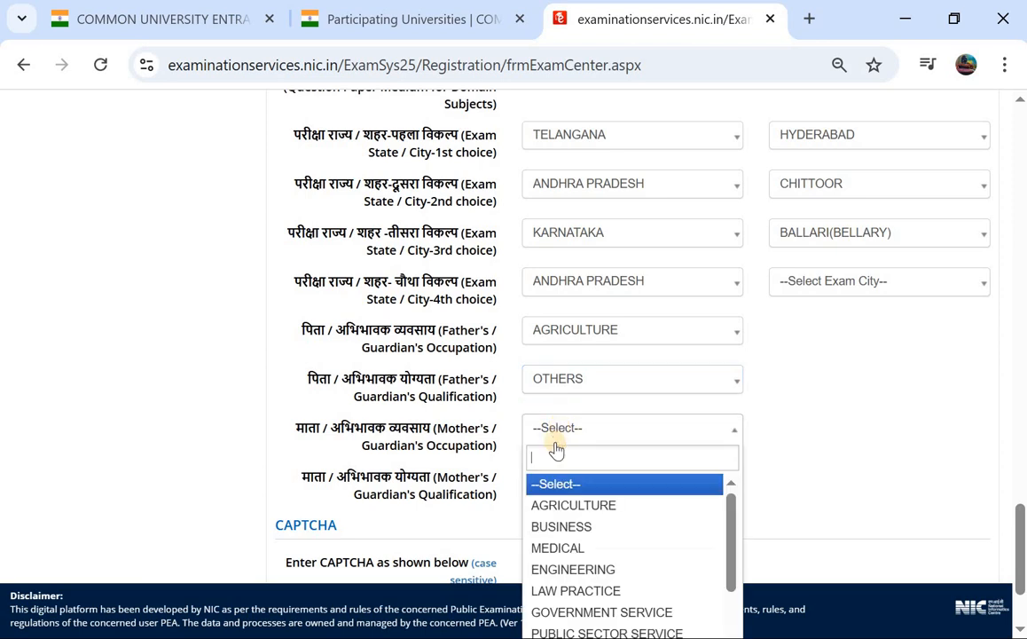
left_click(556, 512)
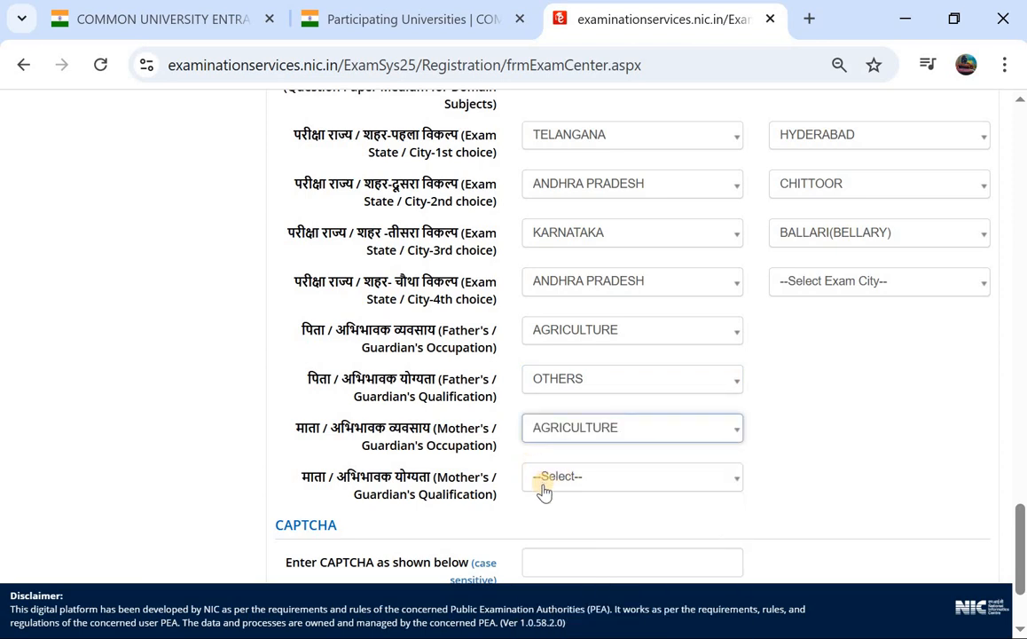
left_click(551, 489)
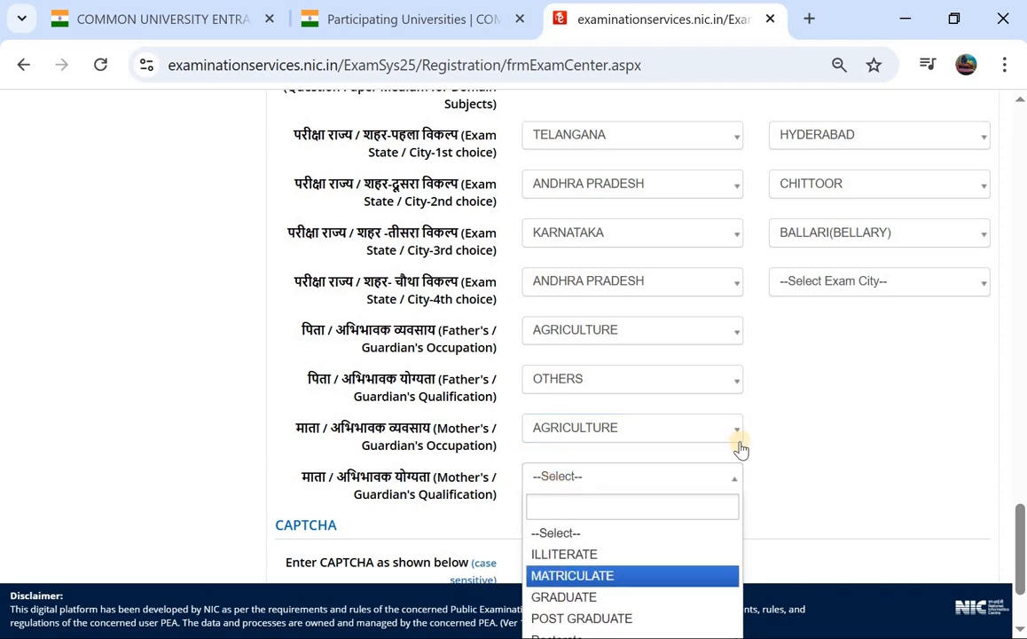
scroll(740, 448, "down", 1)
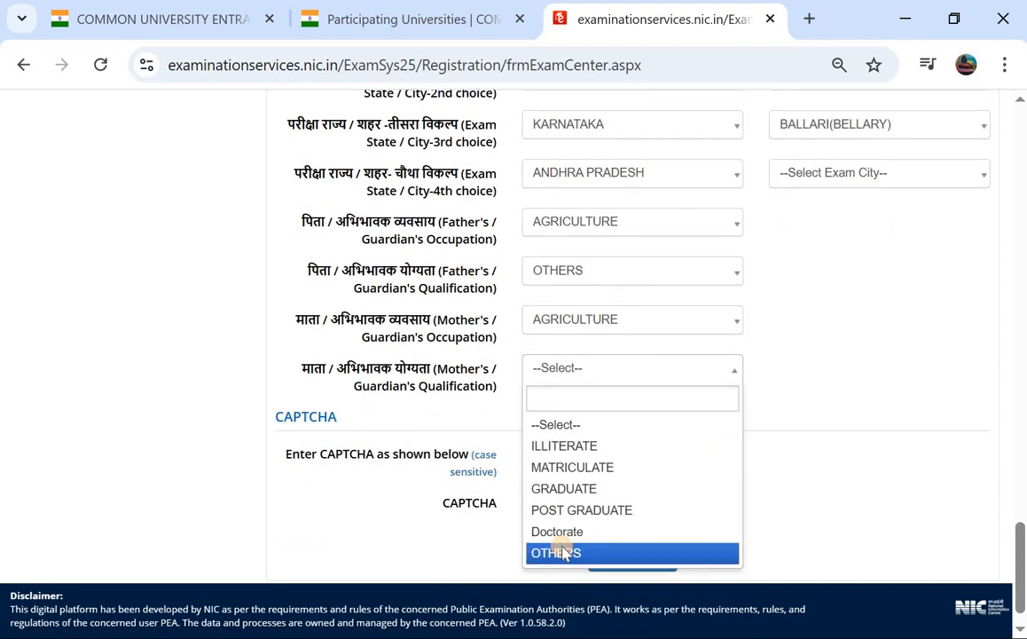
left_click(559, 553)
scroll(448, 224, "up", 1)
scroll(453, 222, "down", 1)
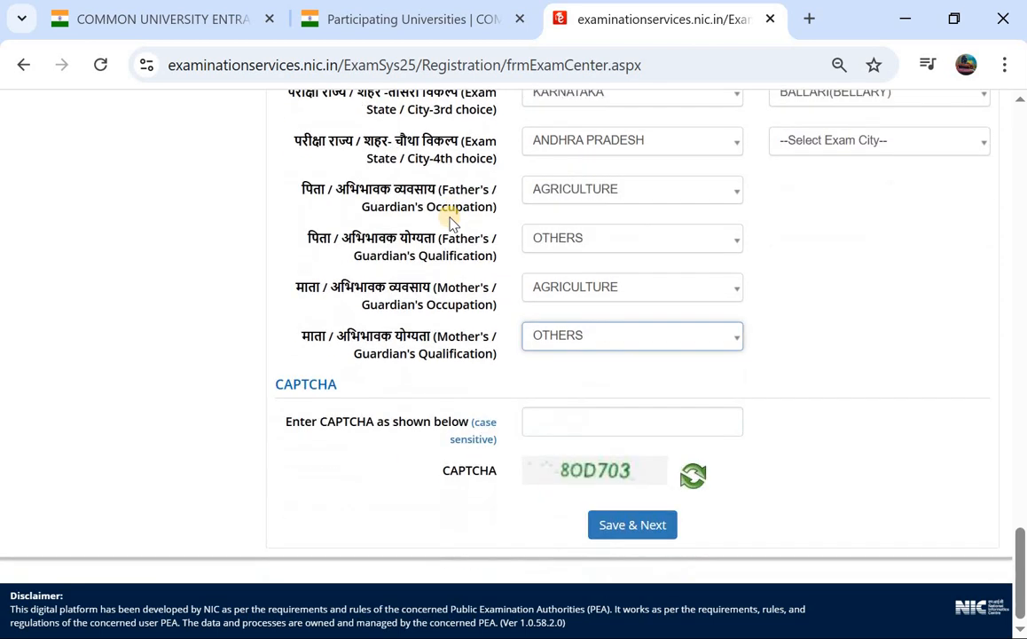
Save the parent details and mark Class 10 as Passed in 2017.
left_click(632, 525)
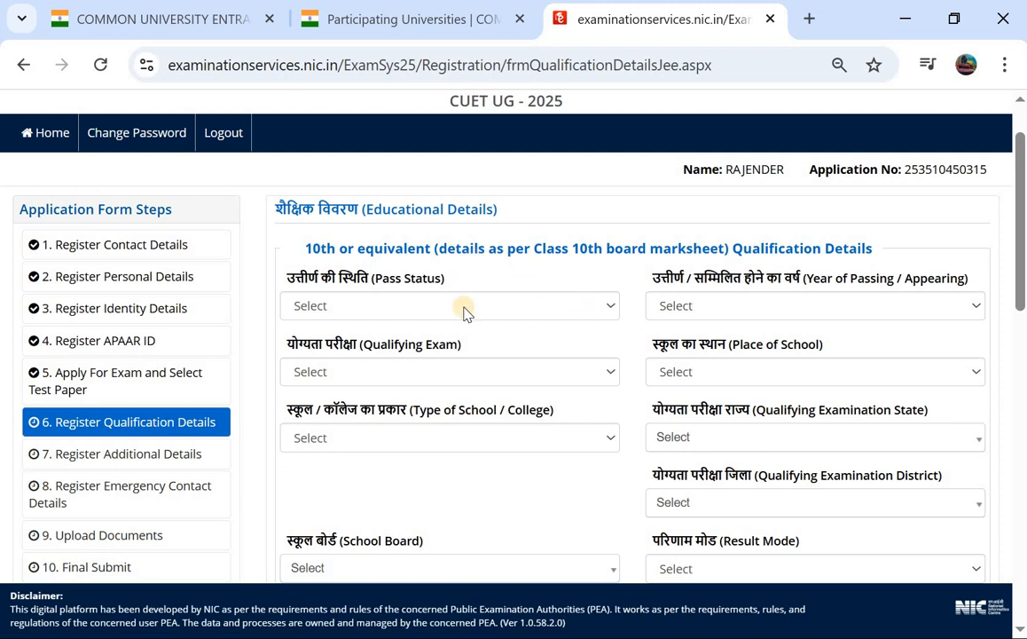
left_click(393, 304)
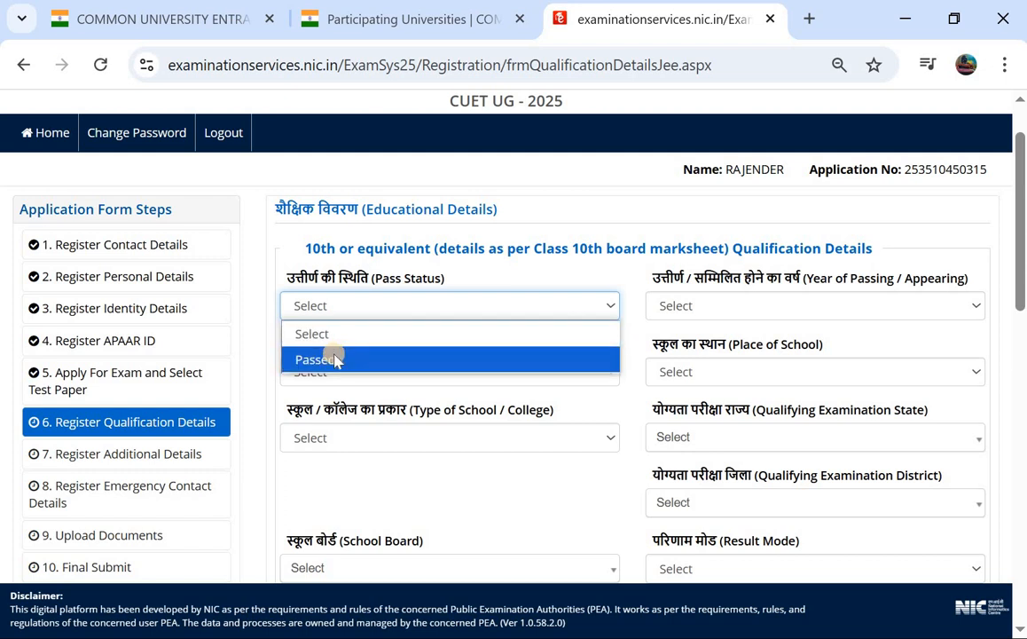
left_click(335, 359)
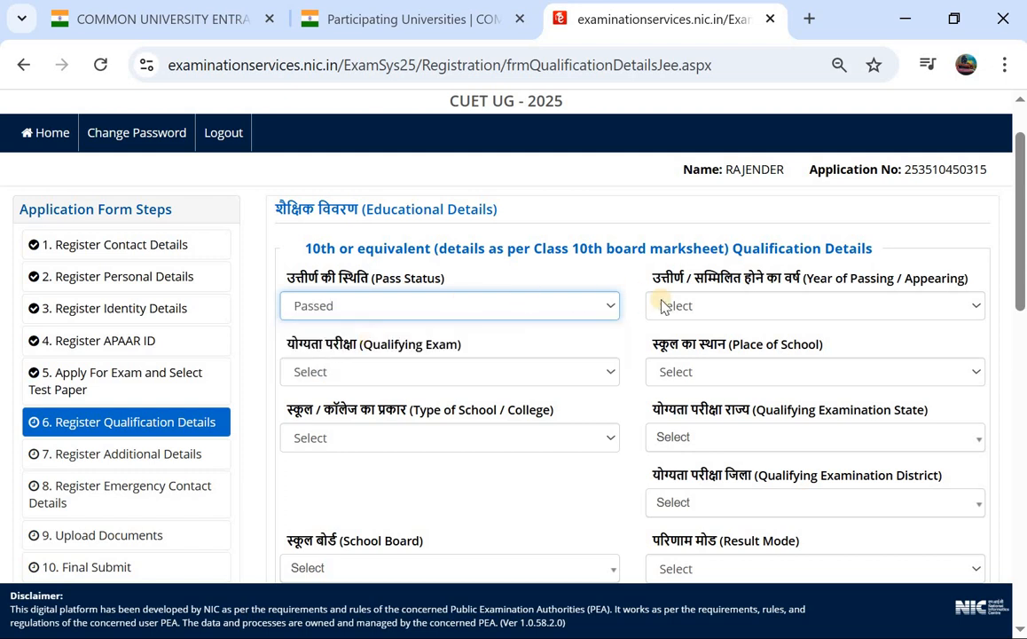
left_click(723, 308)
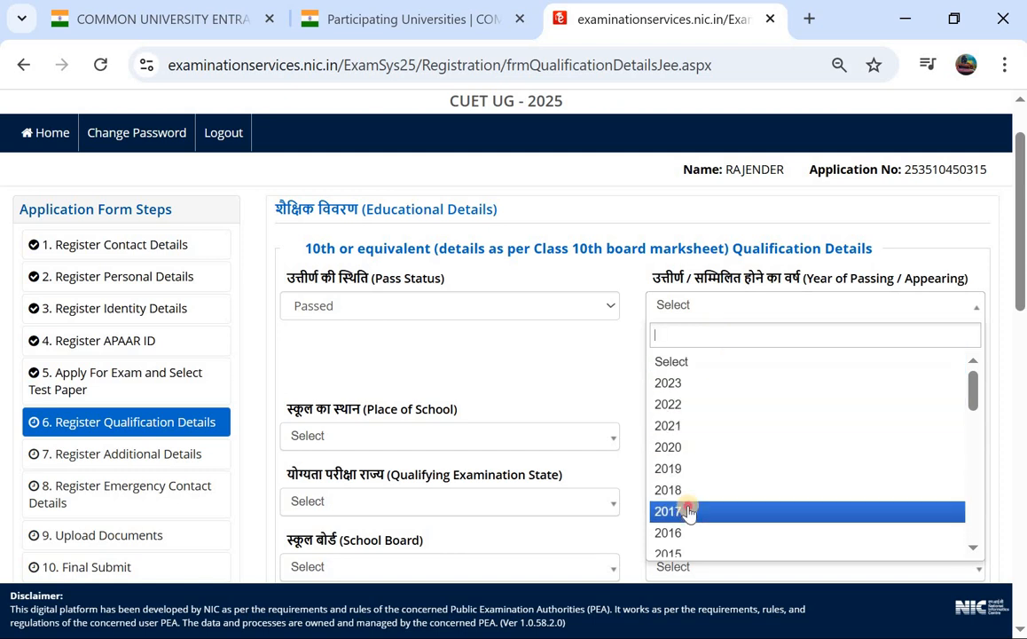
left_click(688, 513)
Set the place of school to Rural and school type to Private Unaided.
scroll(498, 374, "down", 1)
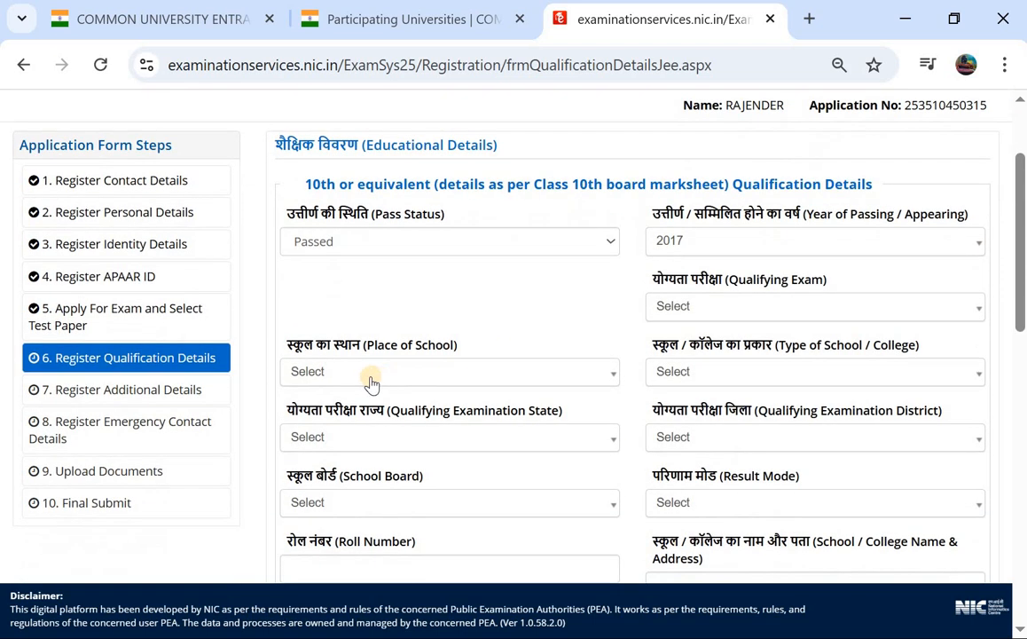
left_click(371, 380)
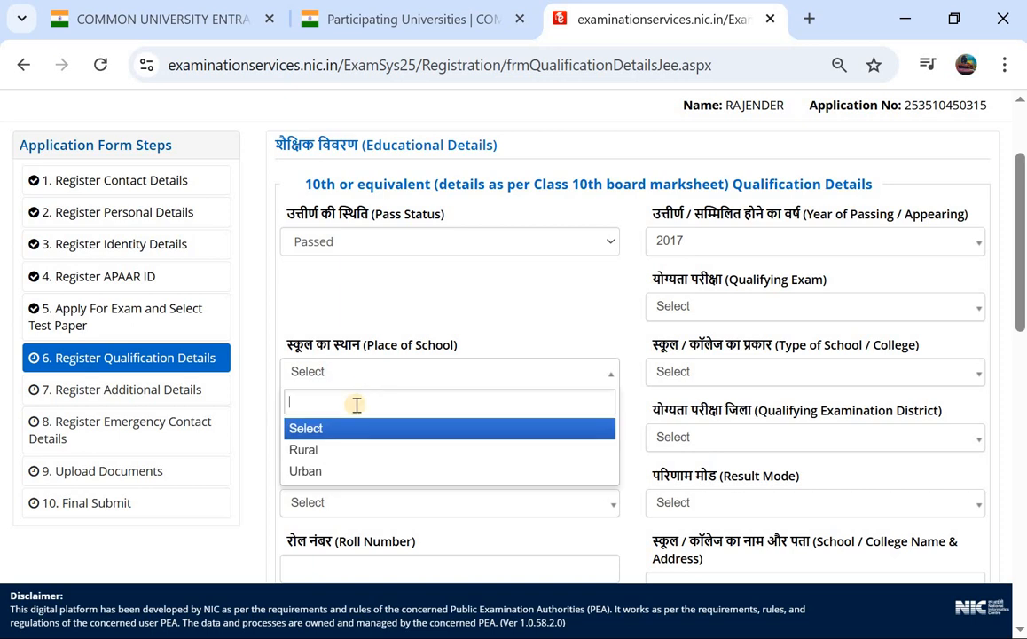
left_click(346, 450)
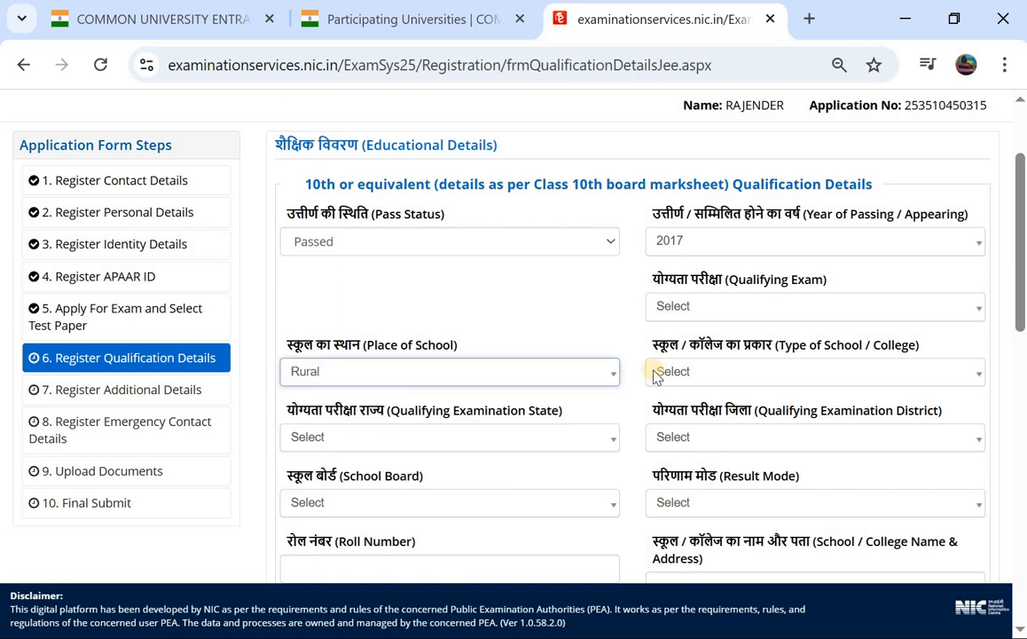
left_click(699, 389)
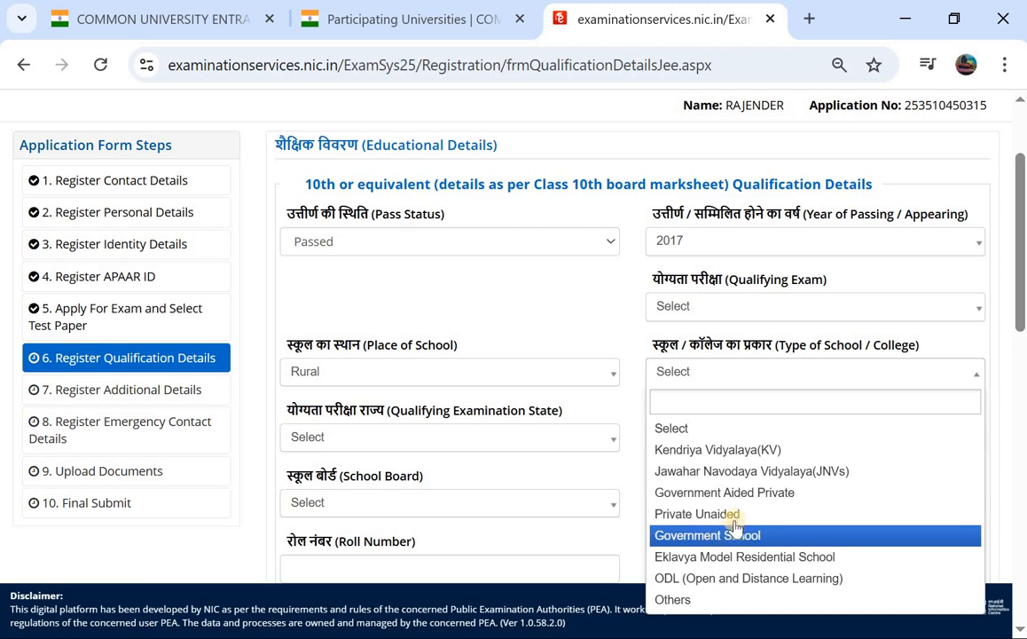
left_click(740, 517)
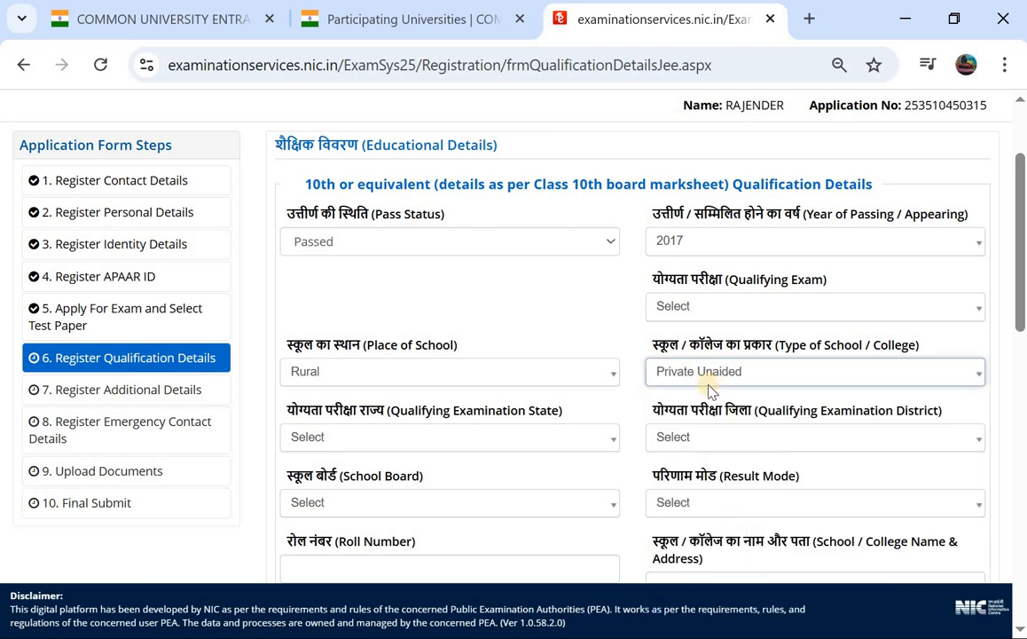
left_click(743, 371)
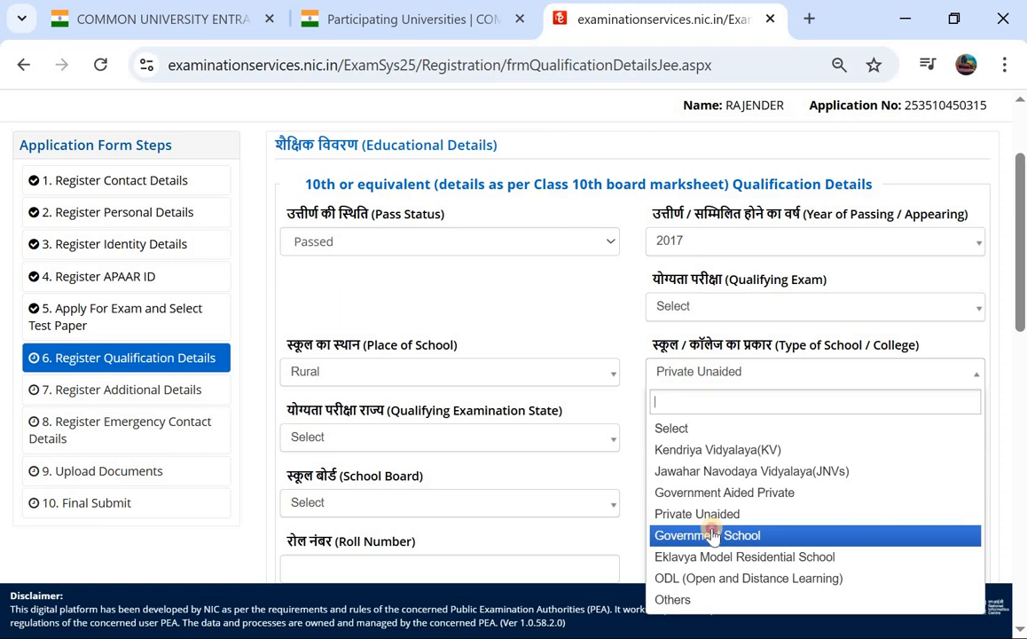
Change the school type to Government School and the qualifying state to Telangana.
left_click(712, 535)
scroll(545, 412, "down", 1)
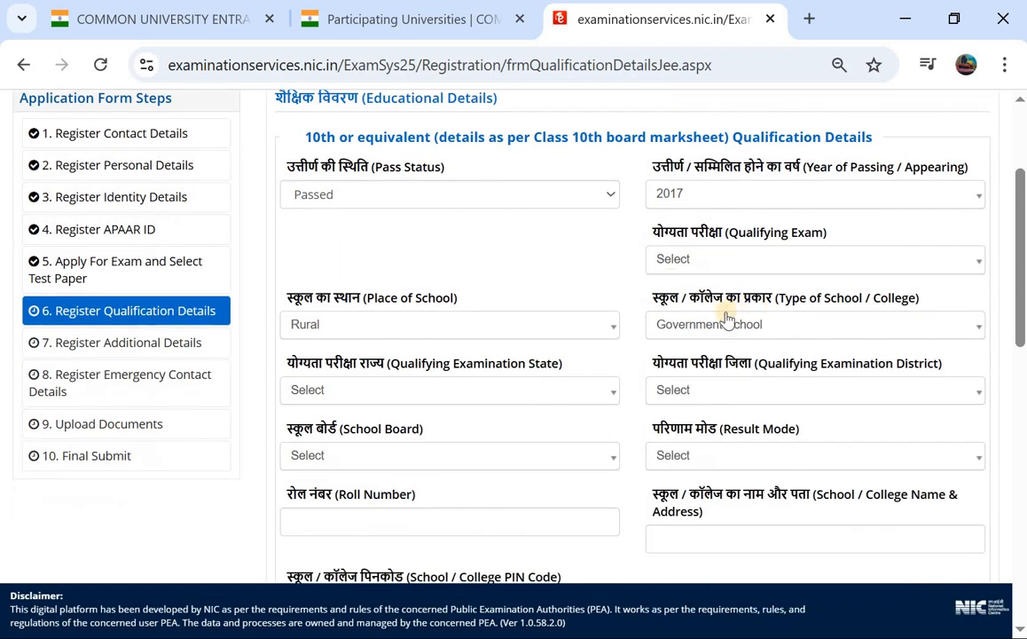
left_click(420, 399)
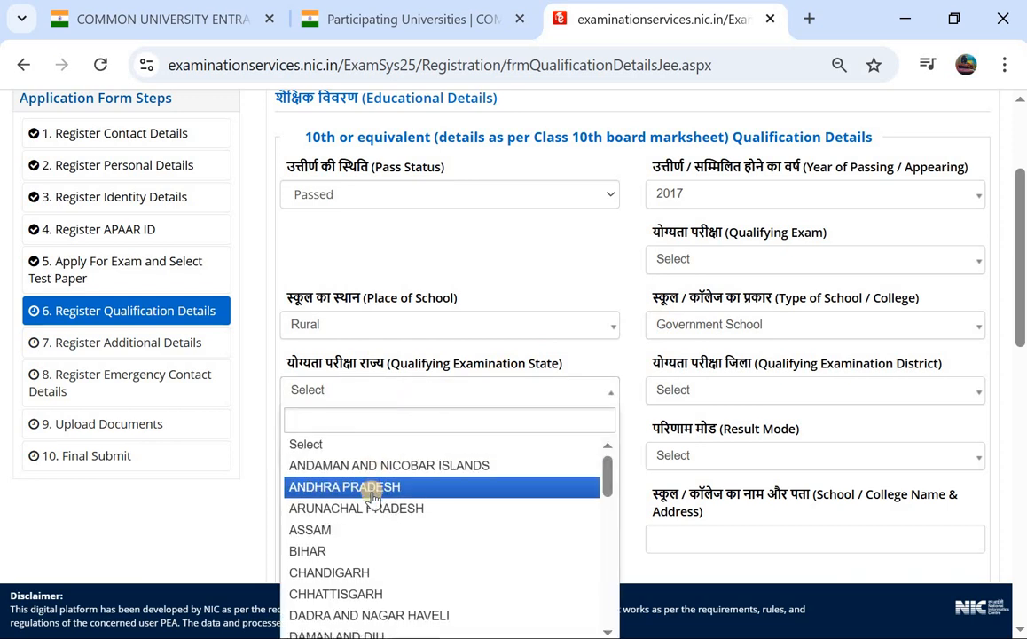
scroll(372, 490, "down", 10)
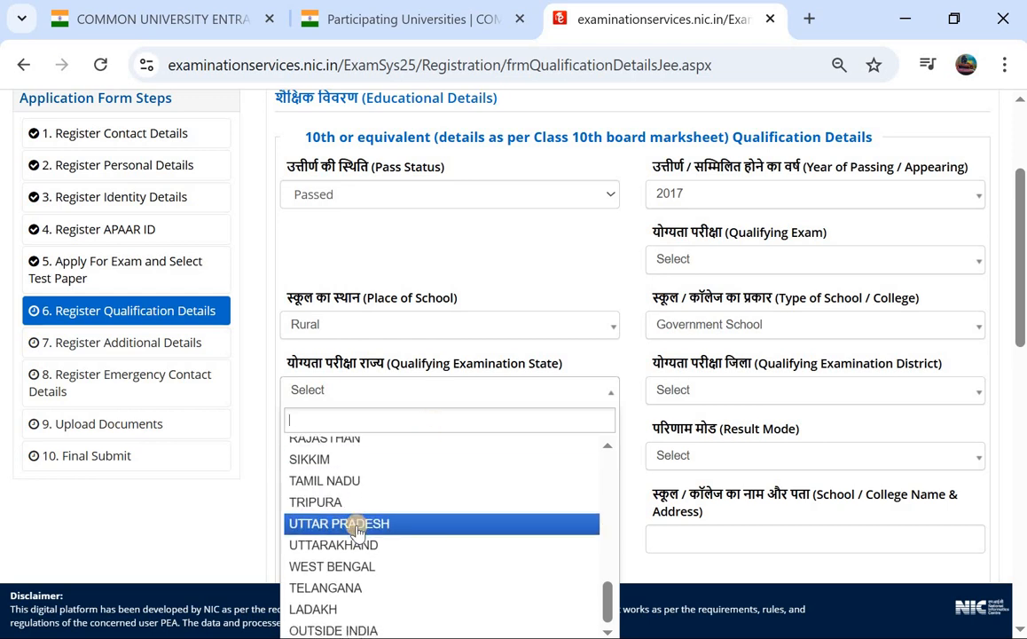
left_click(340, 589)
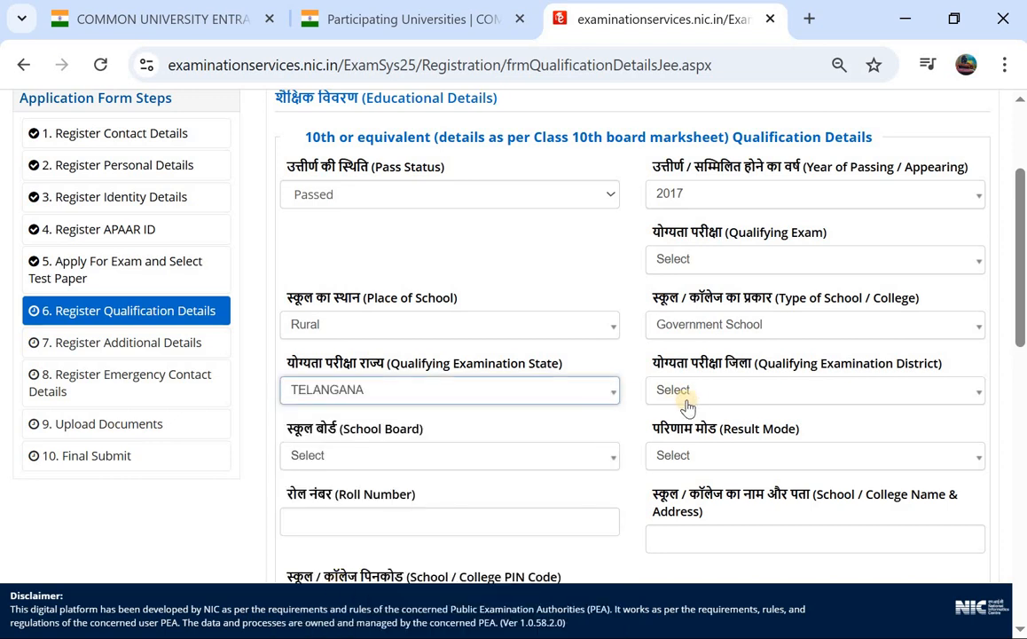
Set the district to Mahabubabad and the board to Telangana Board of Secondary Education.
left_click(720, 395)
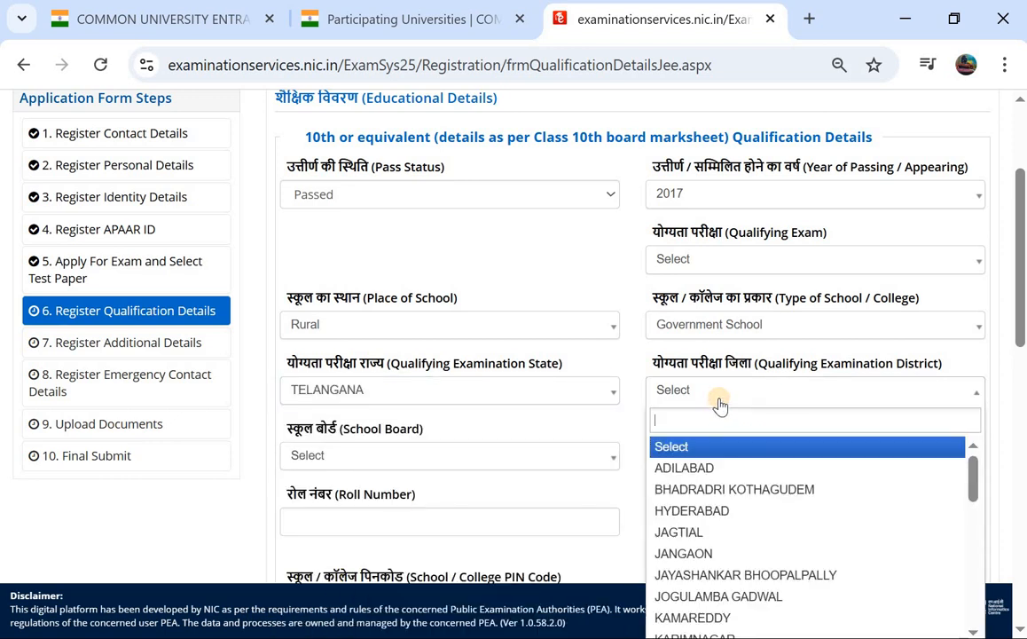
scroll(723, 529, "down", 2)
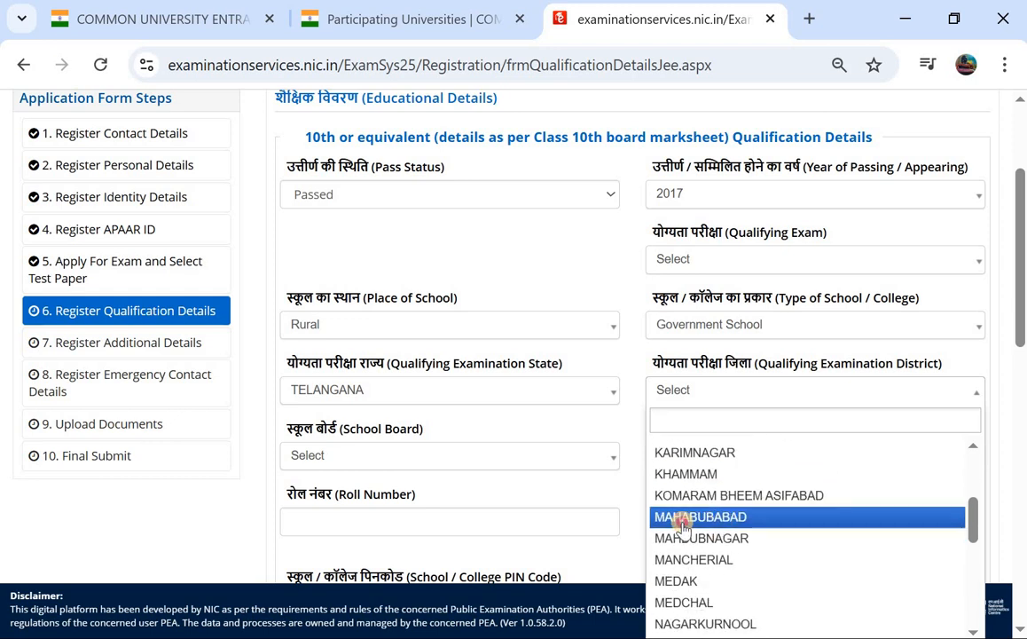
left_click(683, 523)
scroll(425, 408, "down", 1)
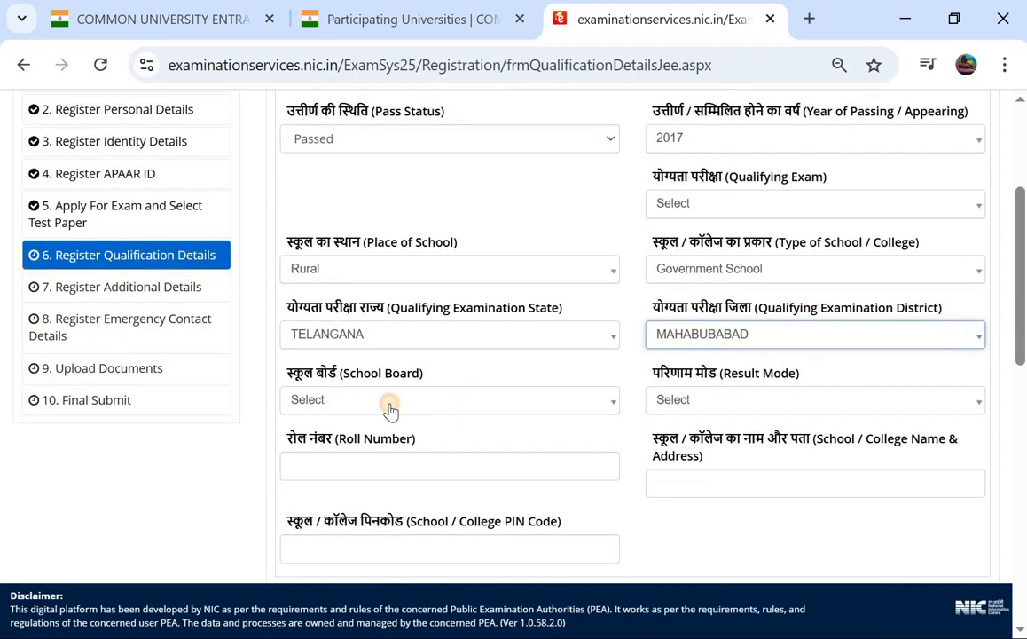
left_click(390, 407)
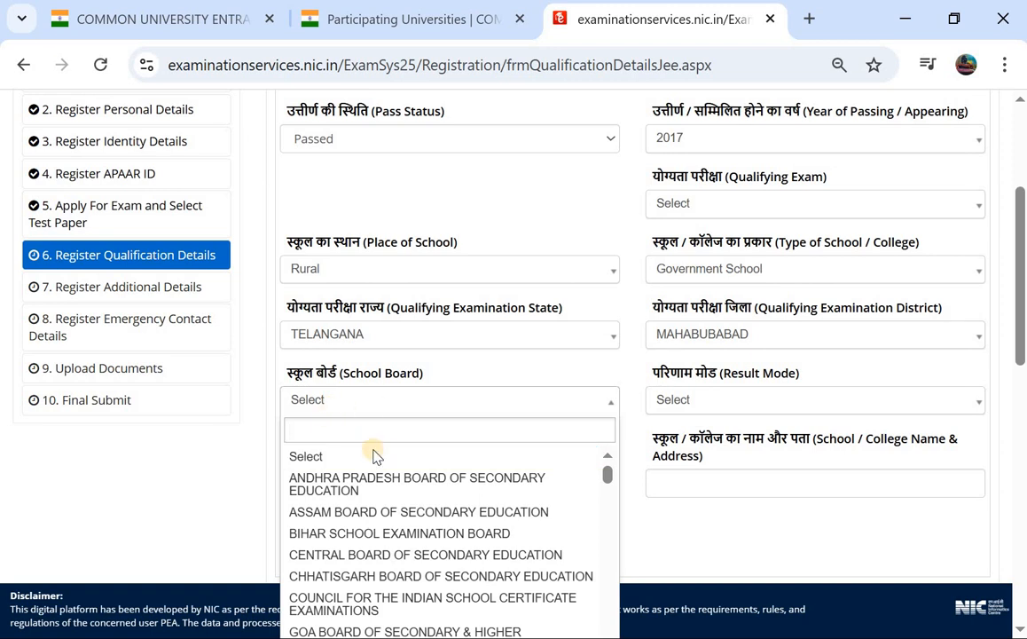
scroll(371, 530, "down", 3)
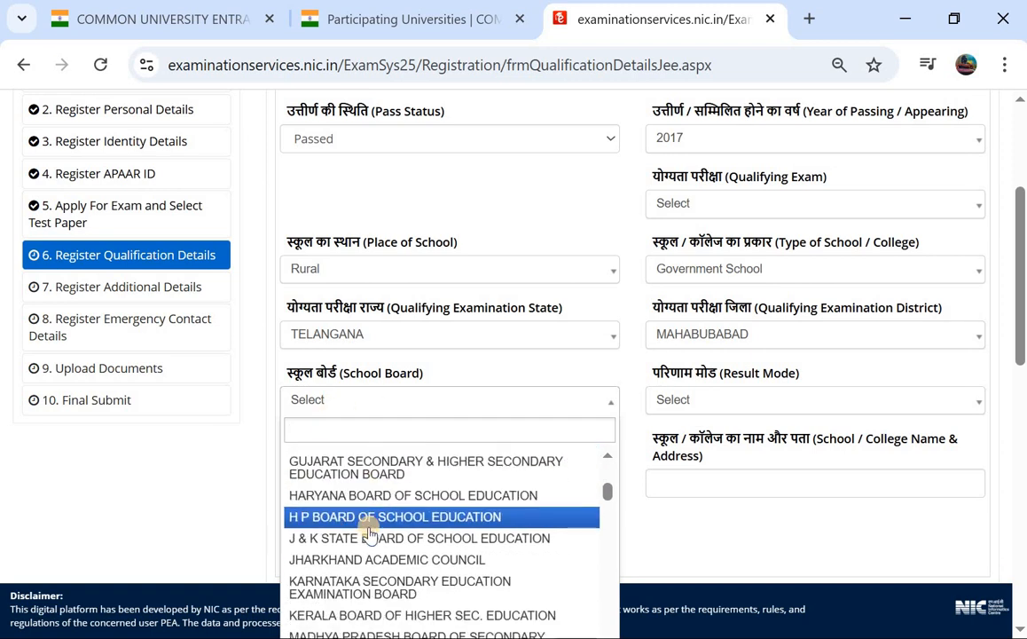
scroll(371, 530, "down", 6)
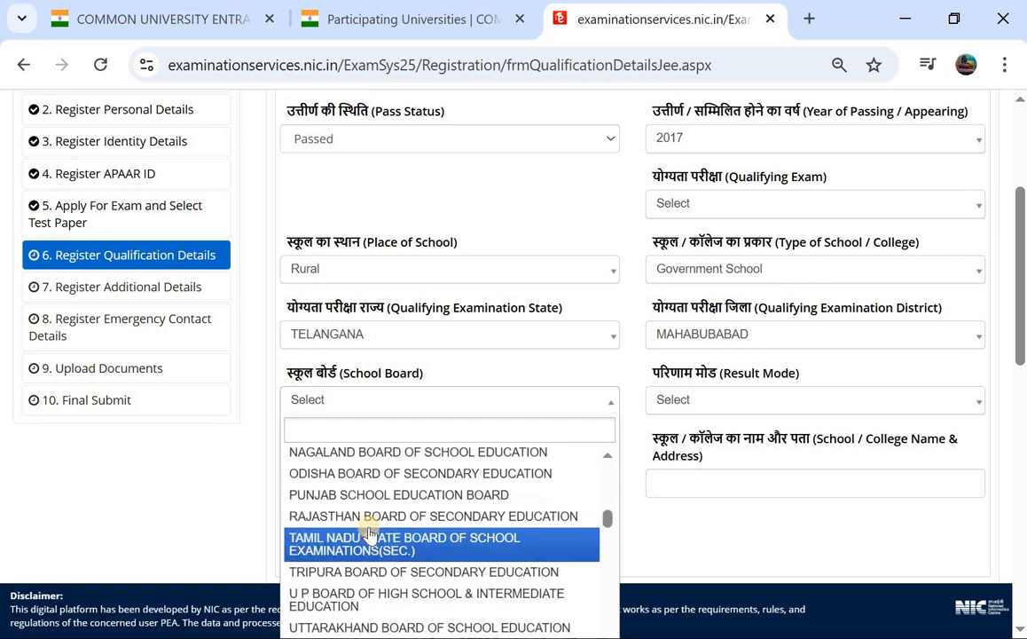
scroll(371, 532, "down", 8)
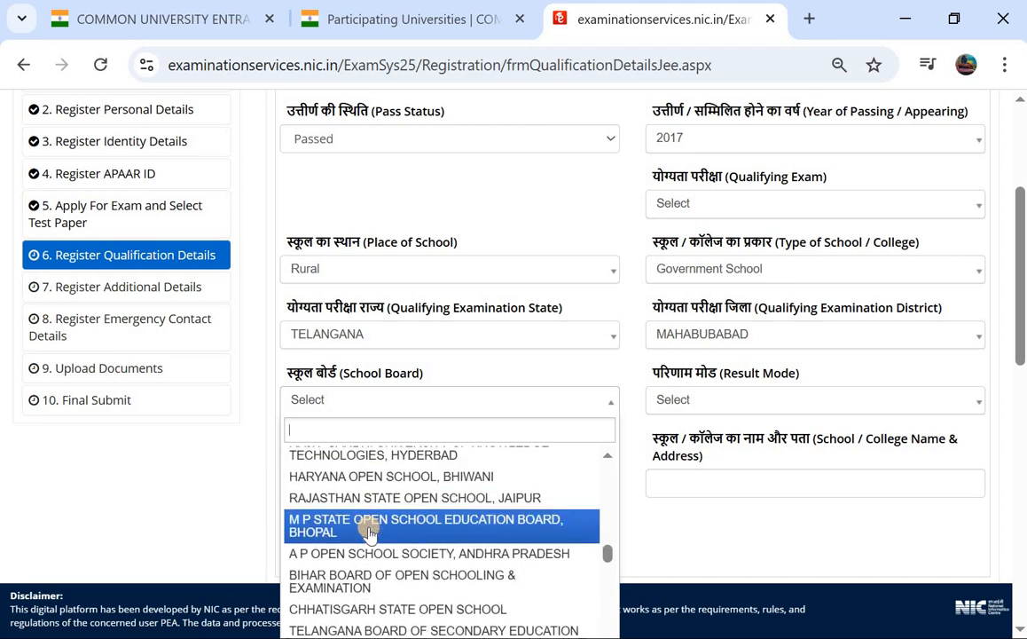
scroll(371, 532, "down", 3)
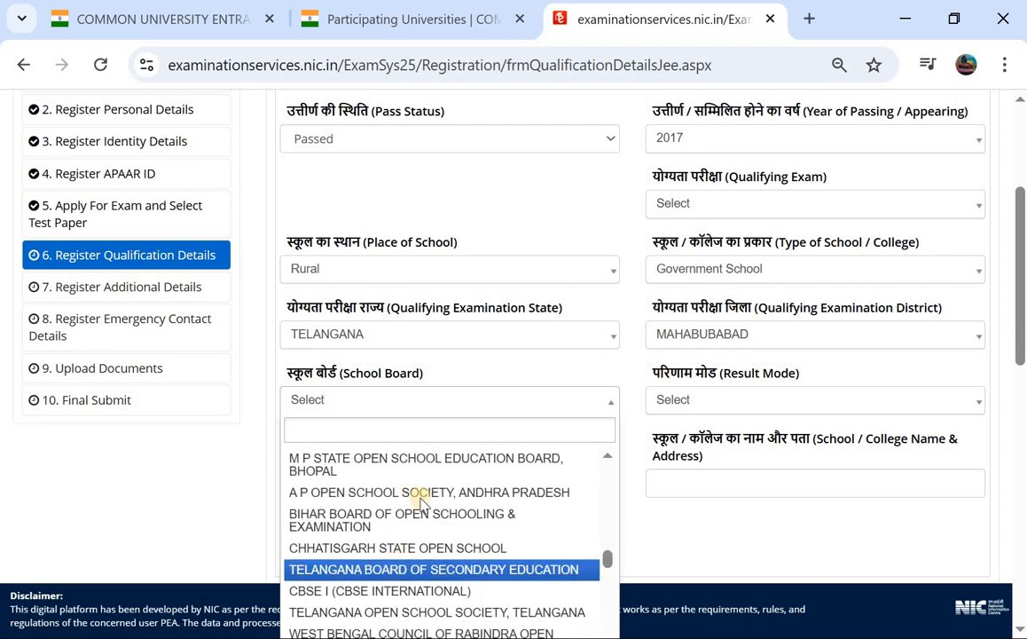
left_click(433, 568)
left_click(734, 403)
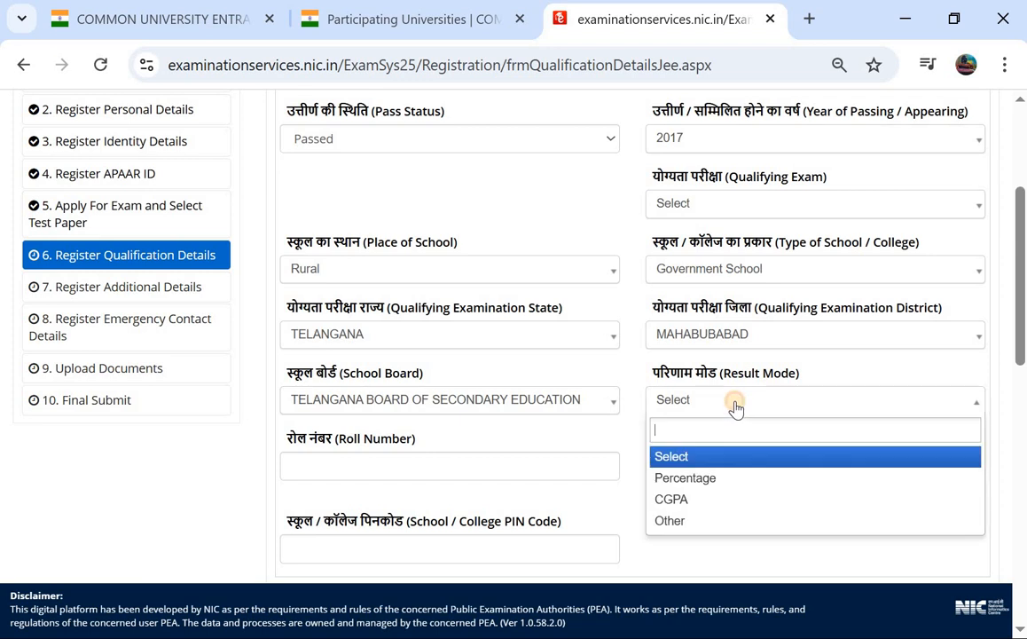
Enter the Class 10 result as CGPA 8.5 out of a maximum 10, giving 8.50.
left_click(689, 498)
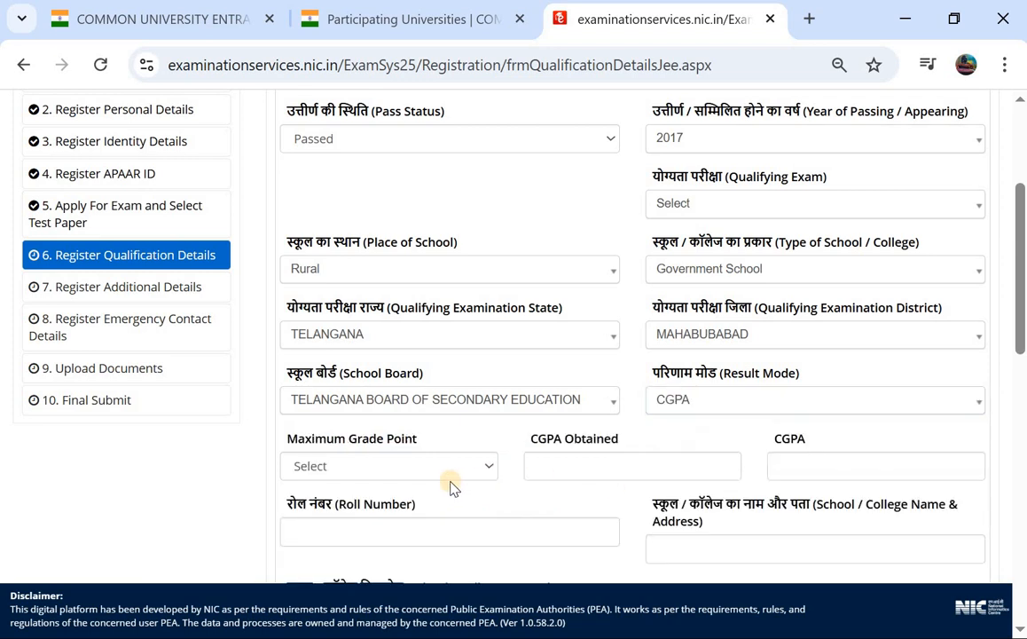
scroll(399, 473, "down", 1)
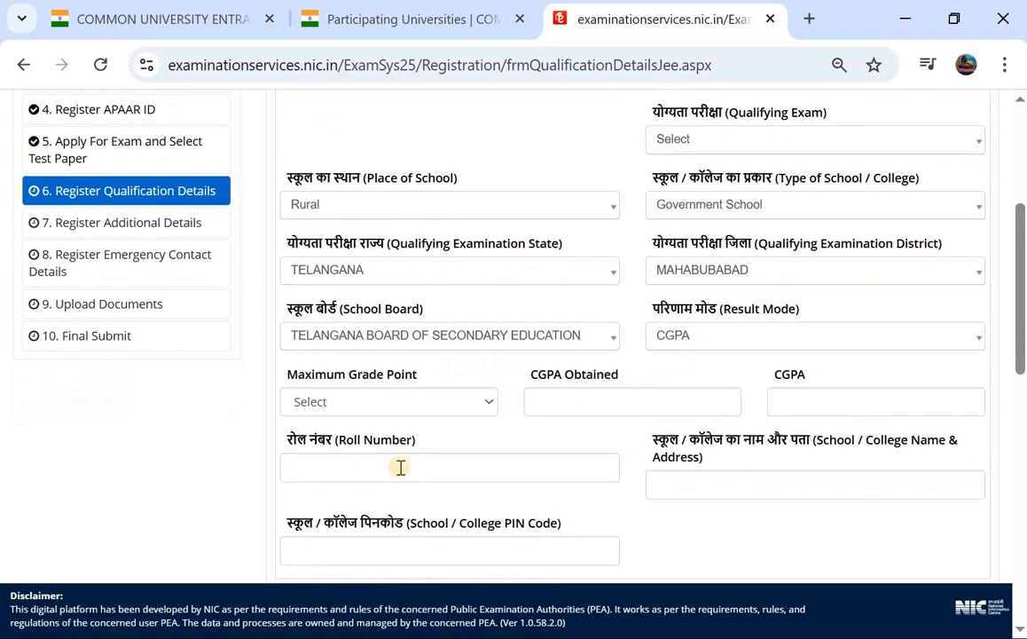
left_click(355, 402)
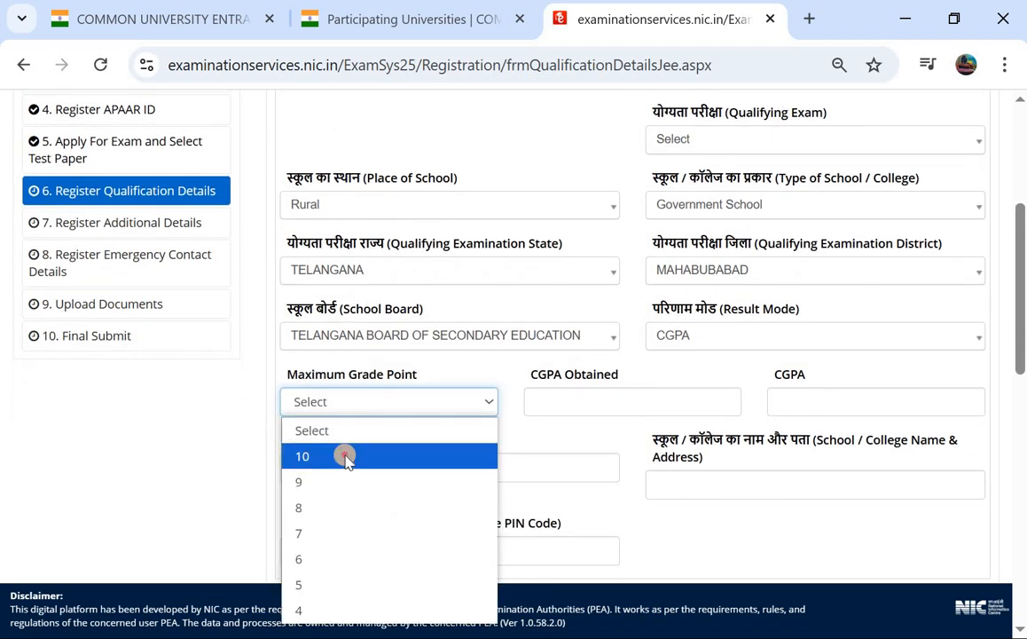
left_click(345, 456)
left_click(612, 407)
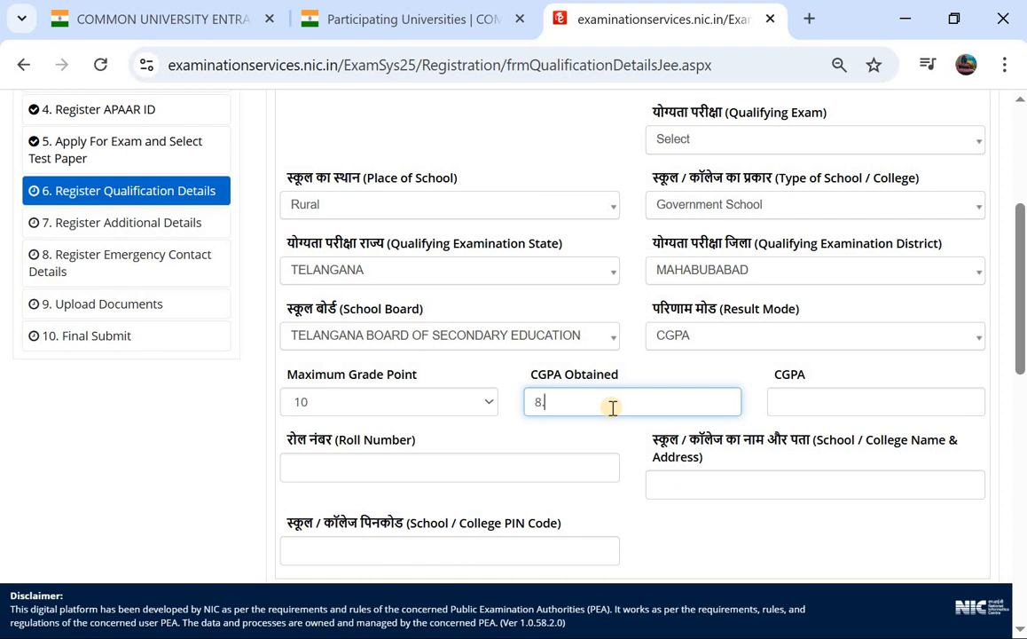
type("8.5")
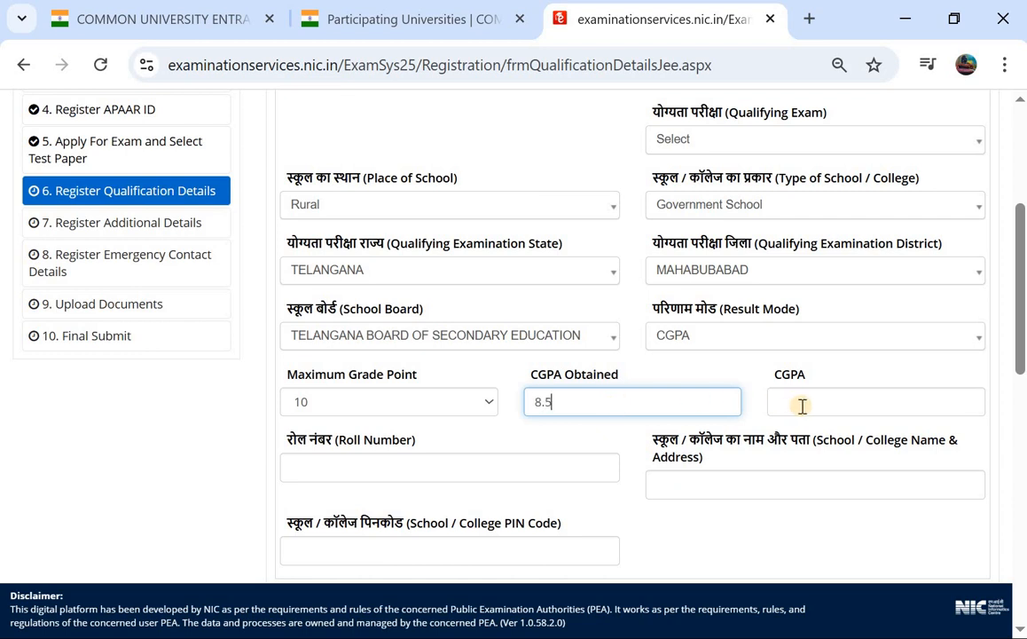
left_click(801, 406)
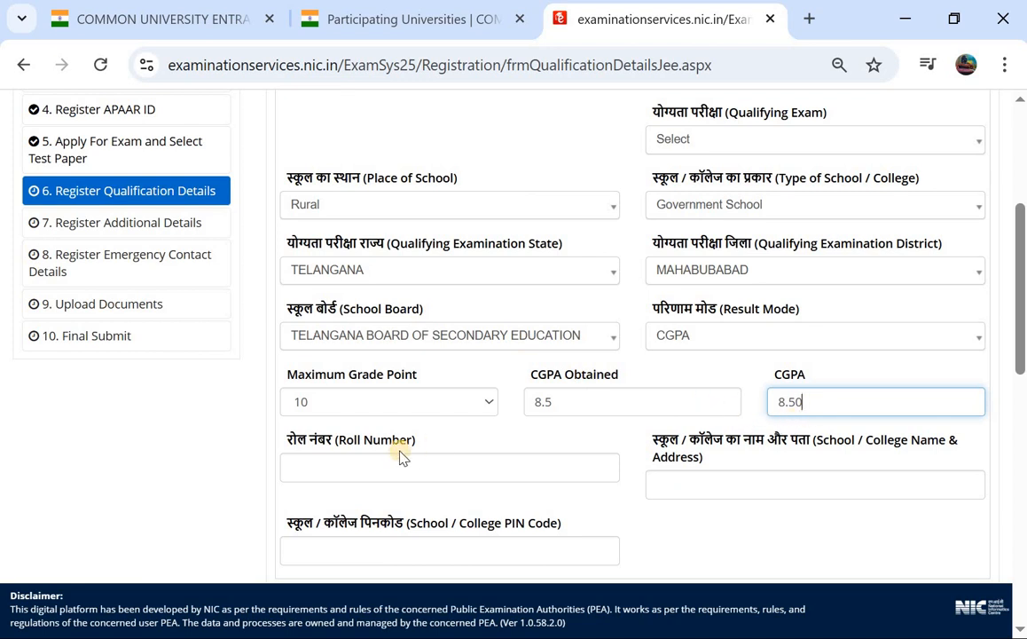
scroll(409, 455, "down", 1)
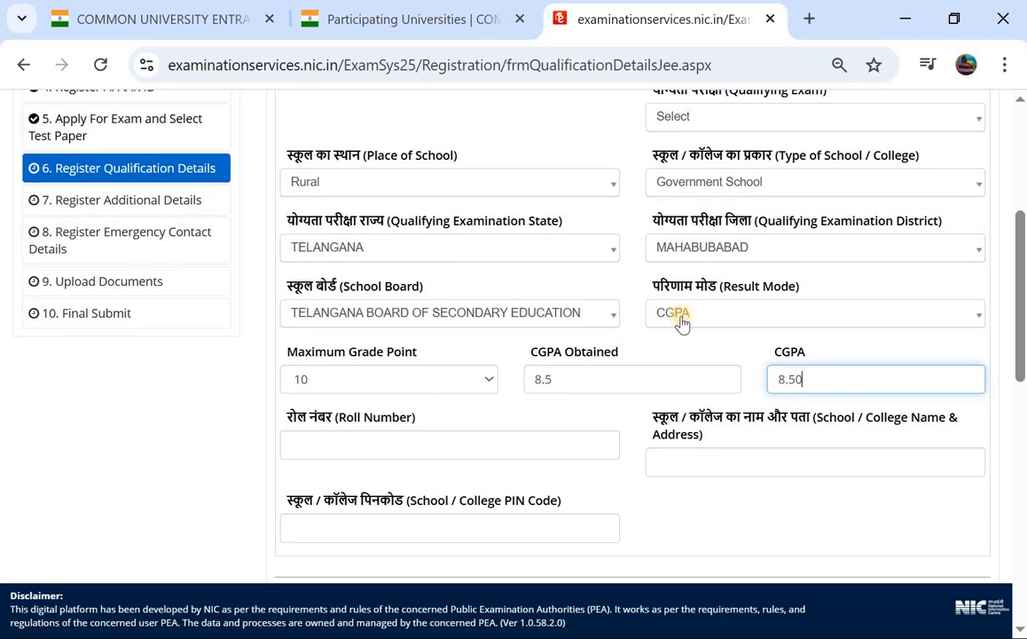
left_click(688, 321)
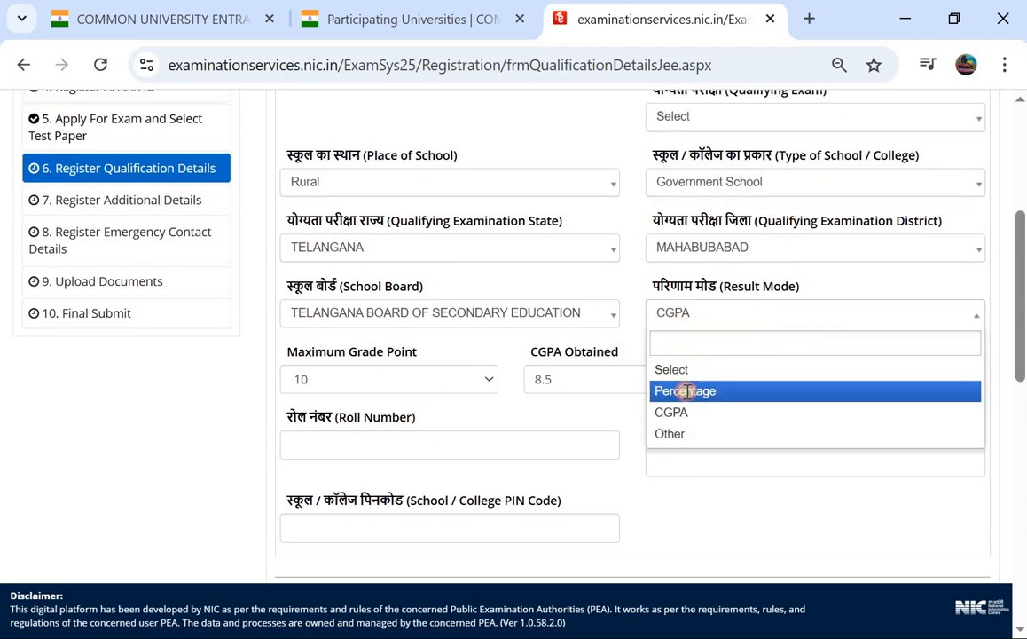
Switch the result mode to Percentage and enter 83 obtained marks, giving 83.00.
left_click(686, 391)
left_click(438, 384)
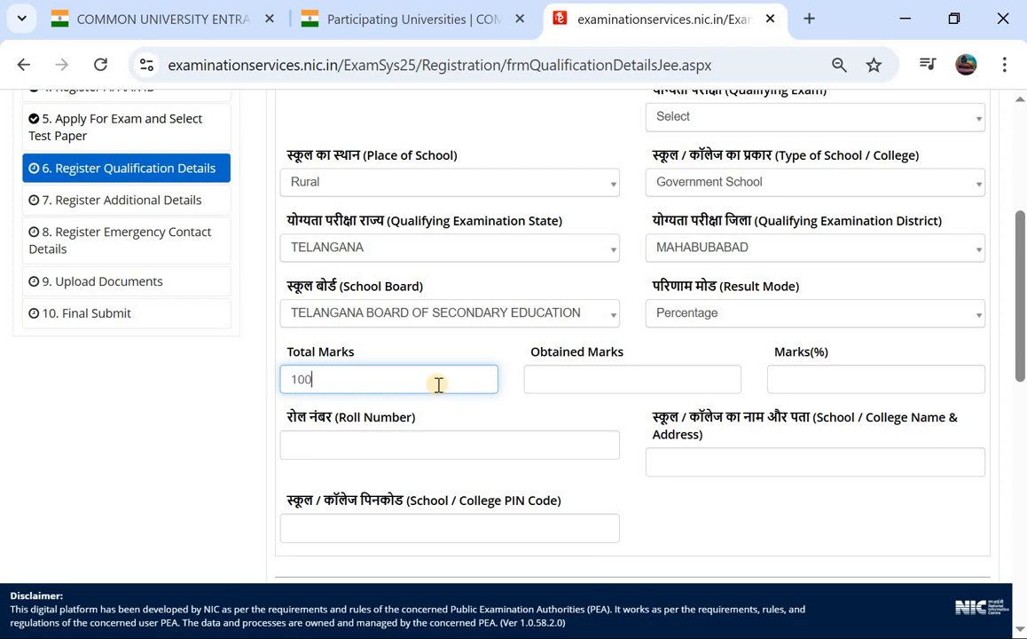
left_click(553, 383)
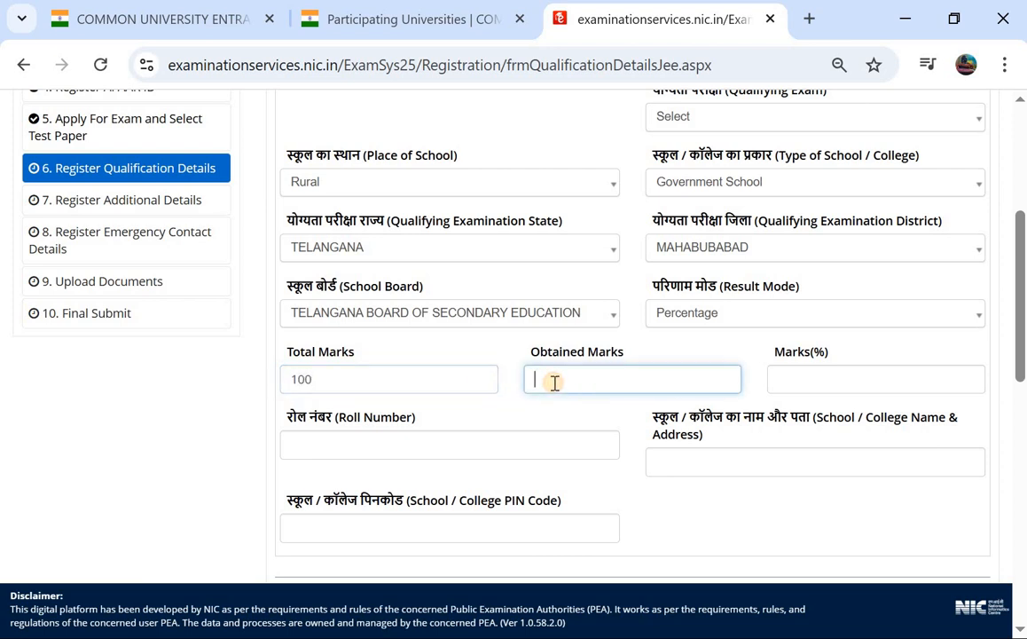
type("83")
left_click(780, 377)
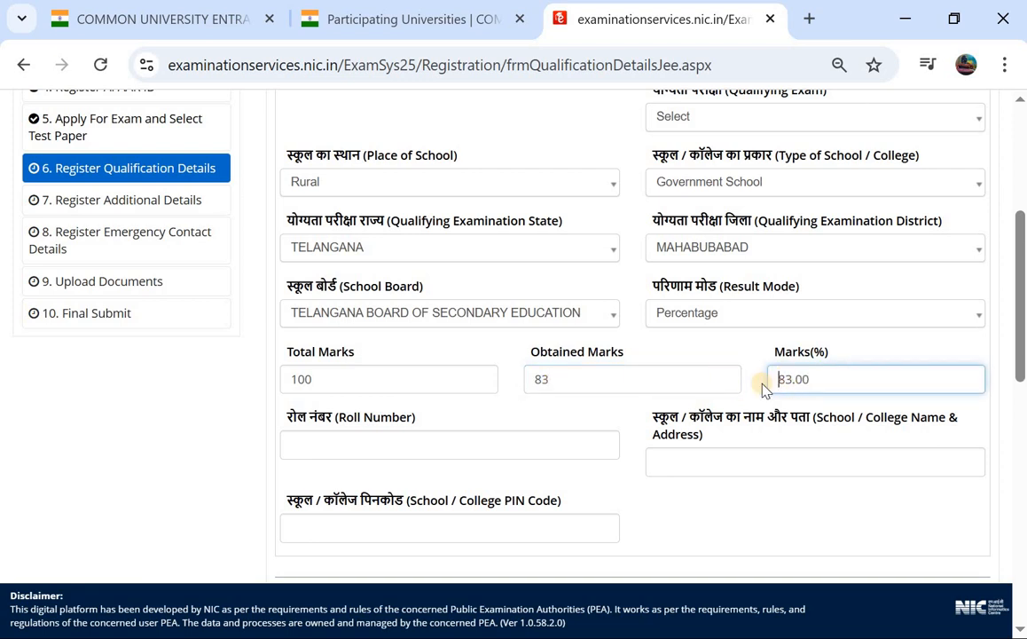
Set Total Marks to 10 and clear the rejected obtained marks value.
left_click(383, 383)
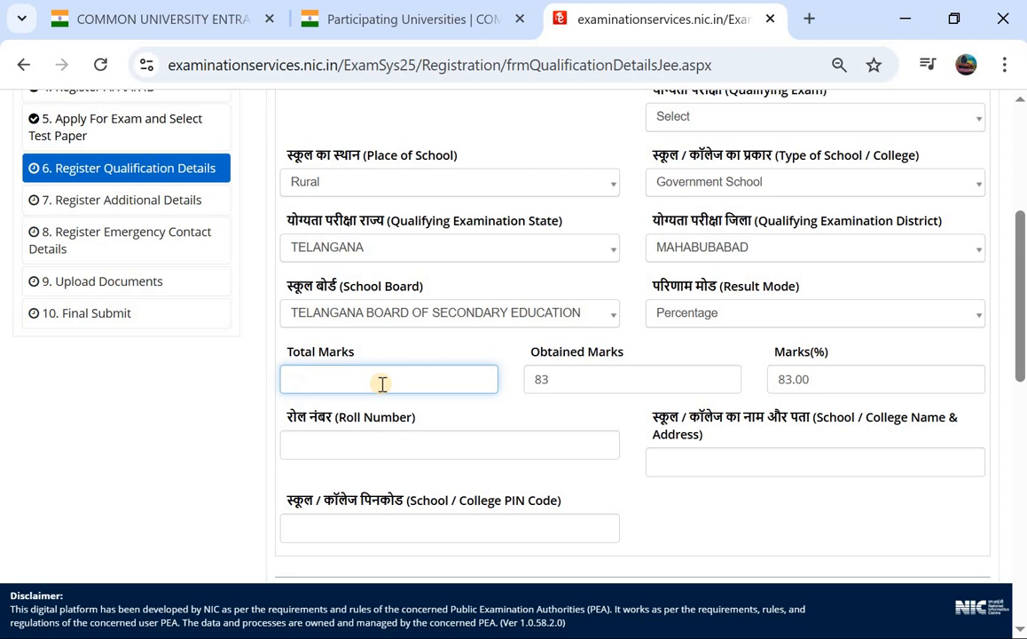
left_click(584, 389)
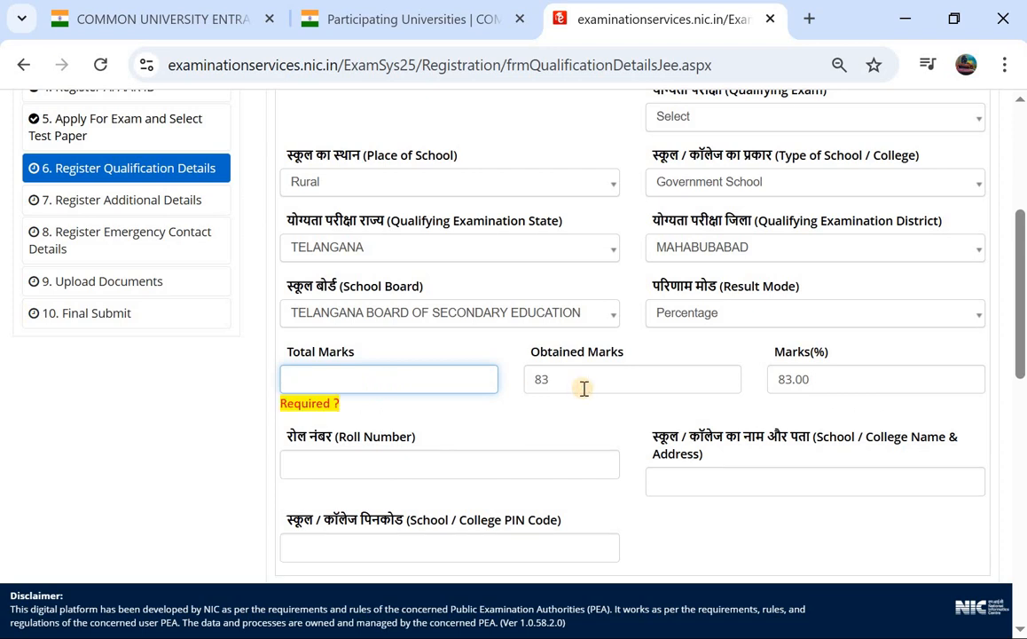
left_click(583, 389)
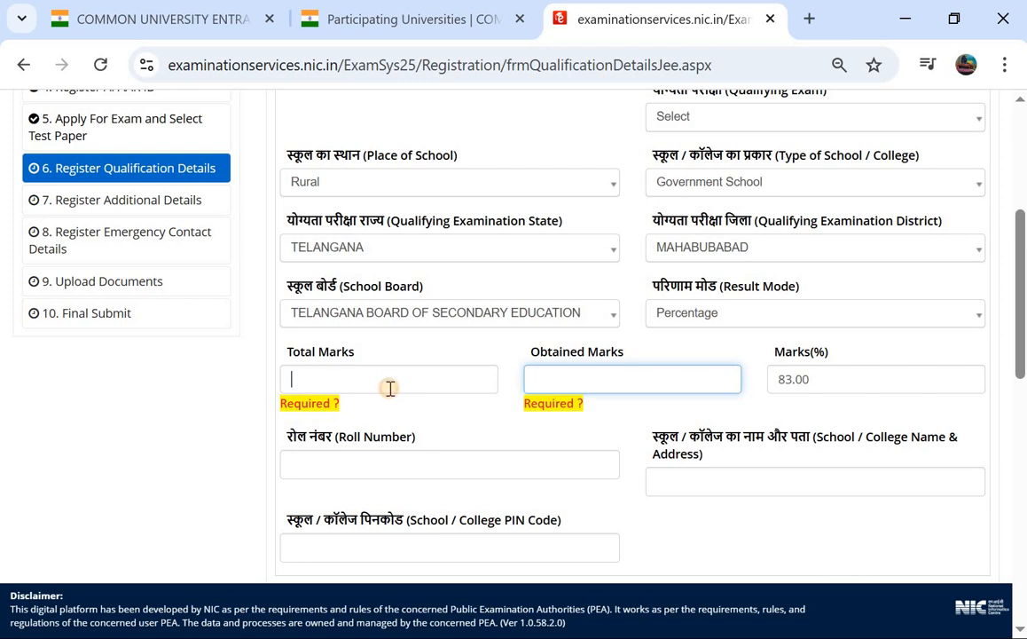
left_click(389, 387)
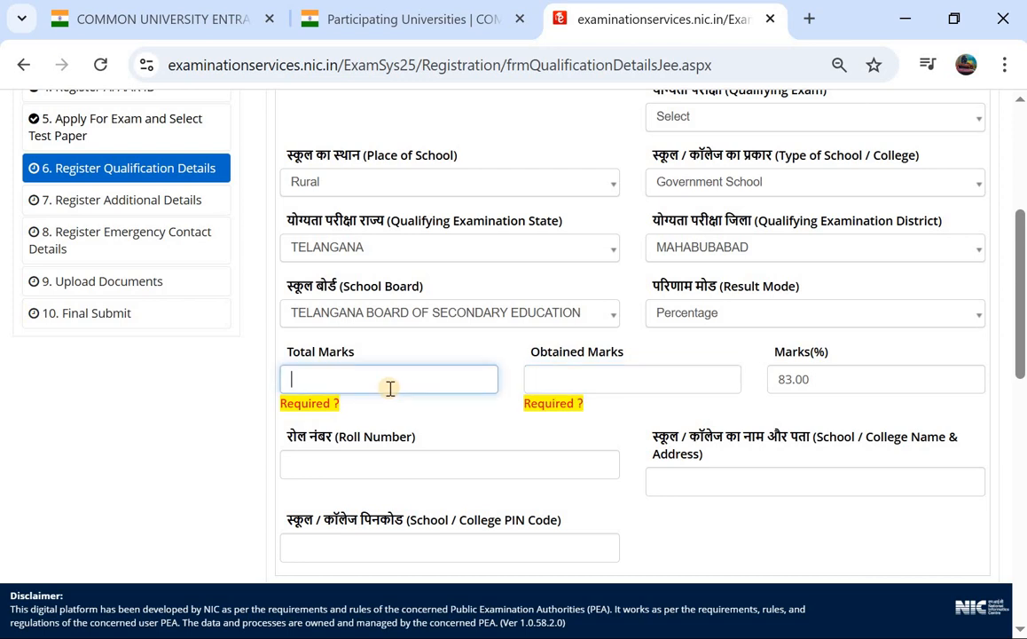
left_click(557, 384)
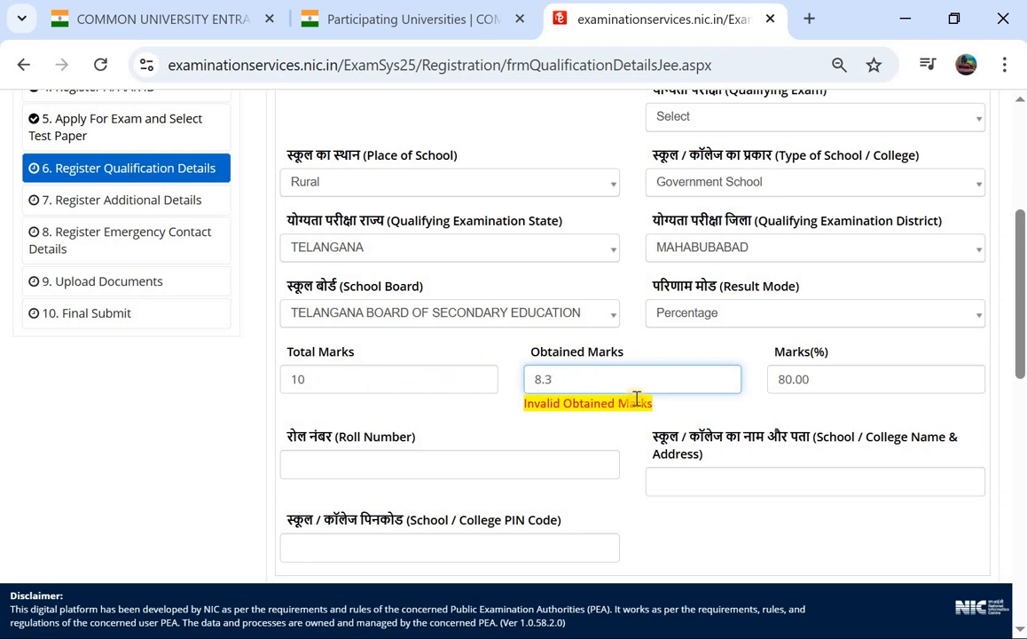
left_click(572, 433)
left_click_drag(843, 385, 626, 374)
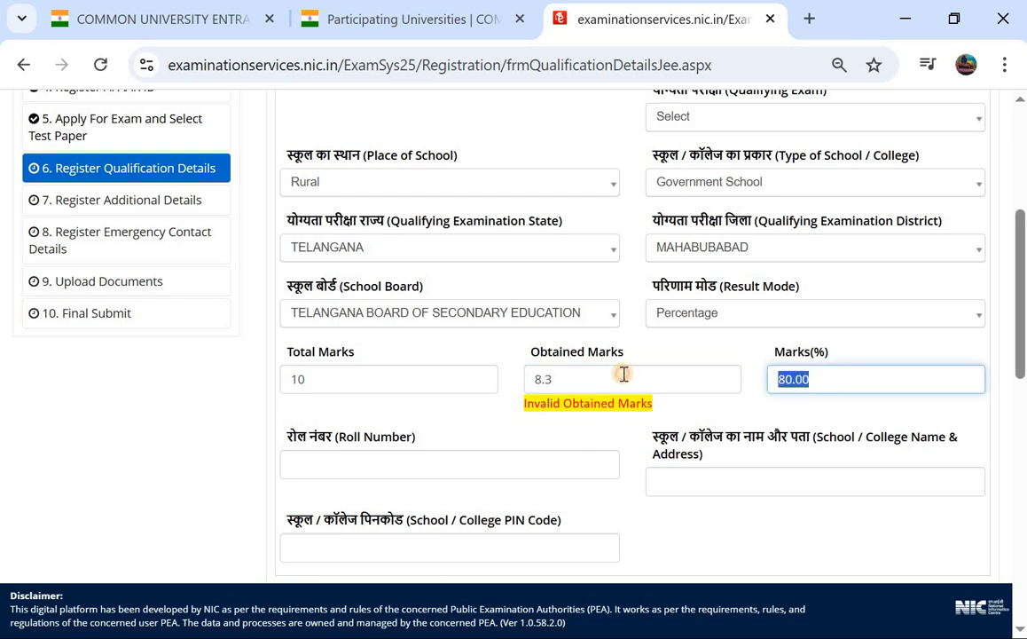
left_click(624, 373)
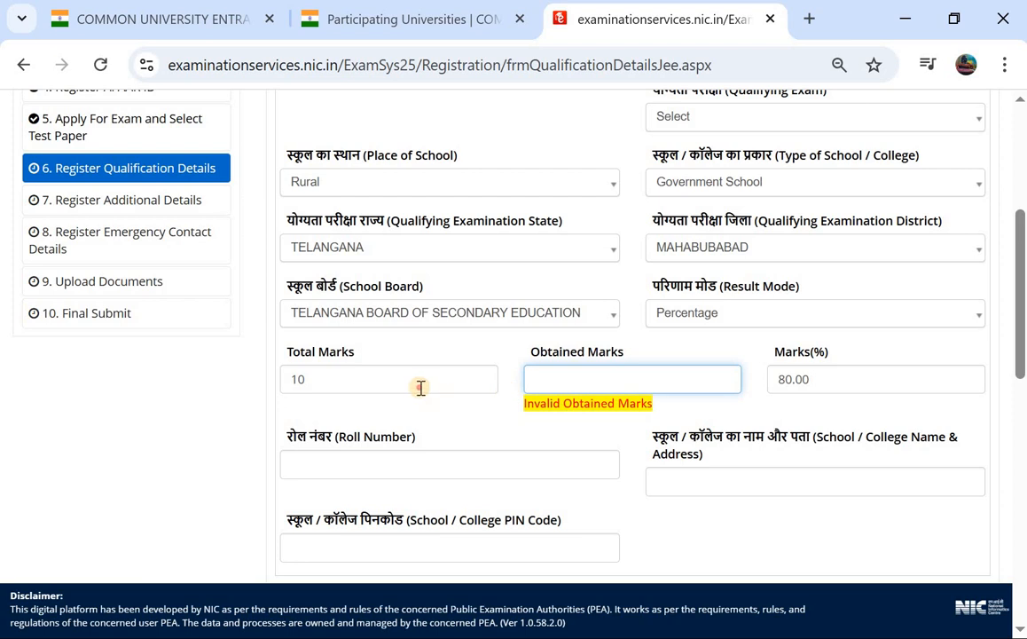
key("BackSpace")
left_click(355, 386)
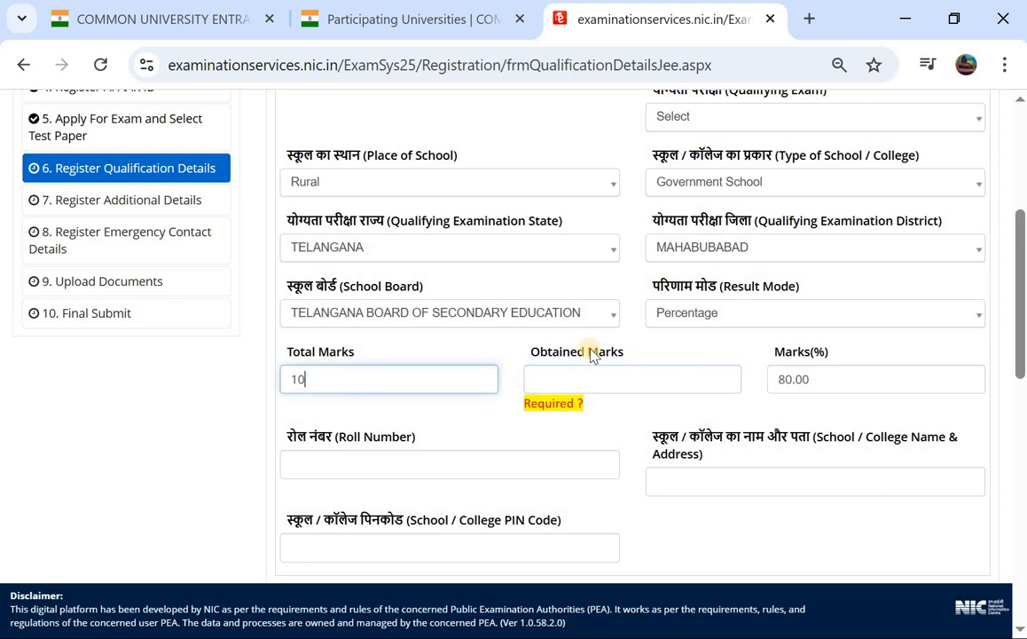
left_click(723, 324)
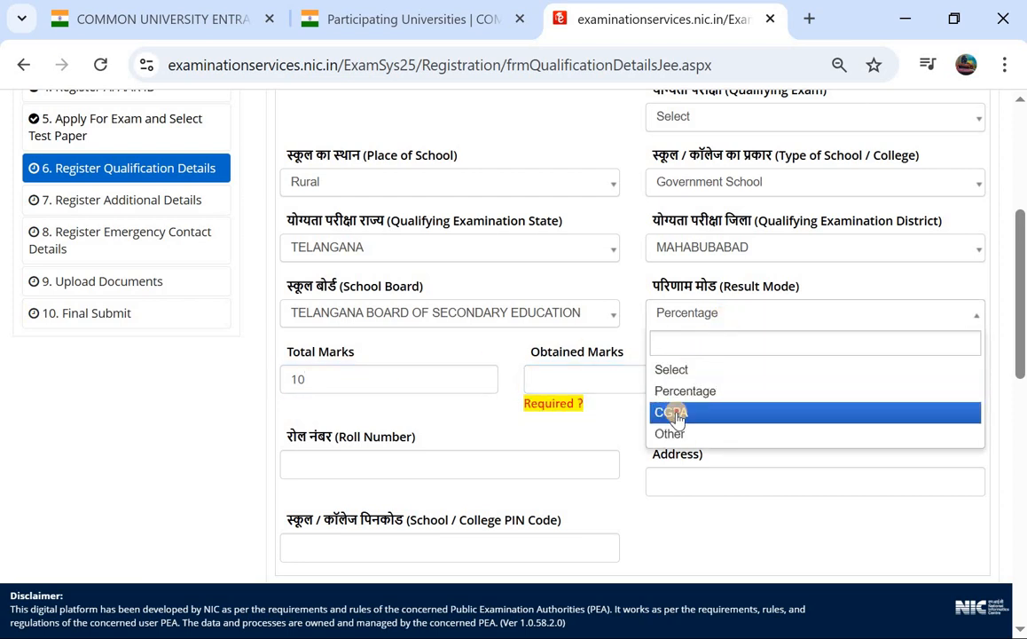
Record the Class 10 result as CGPA 8.3 out of 10 (8.30) and fill in the school PIN code.
left_click(677, 415)
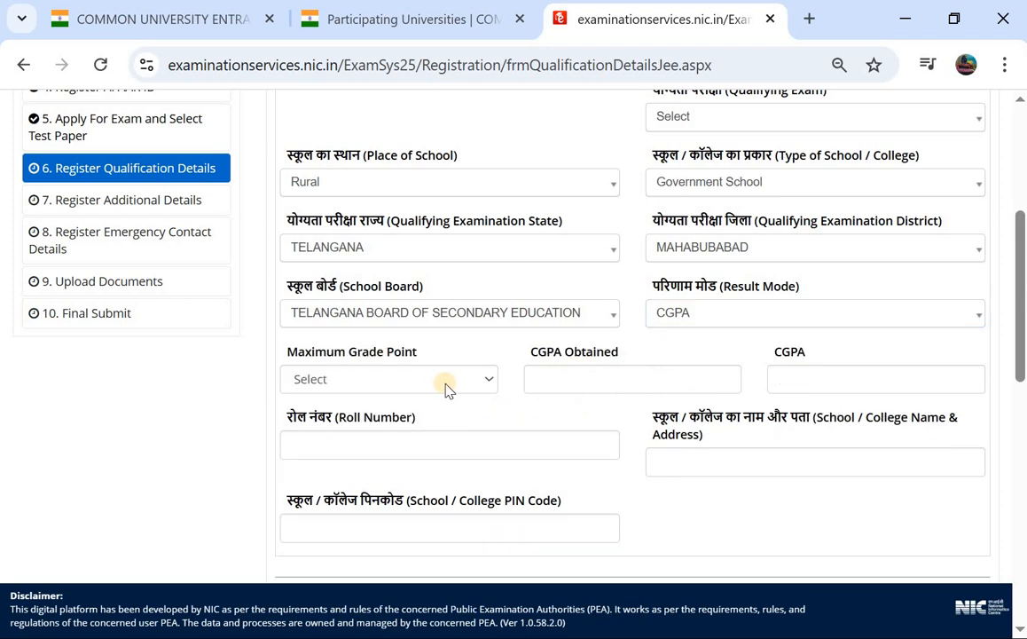
left_click(453, 385)
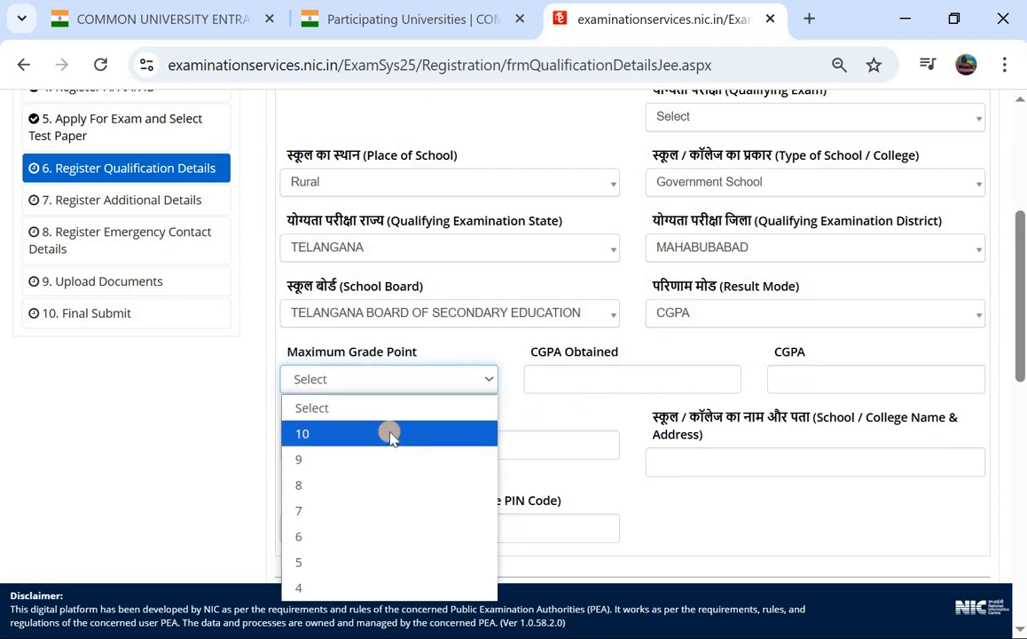
left_click(391, 435)
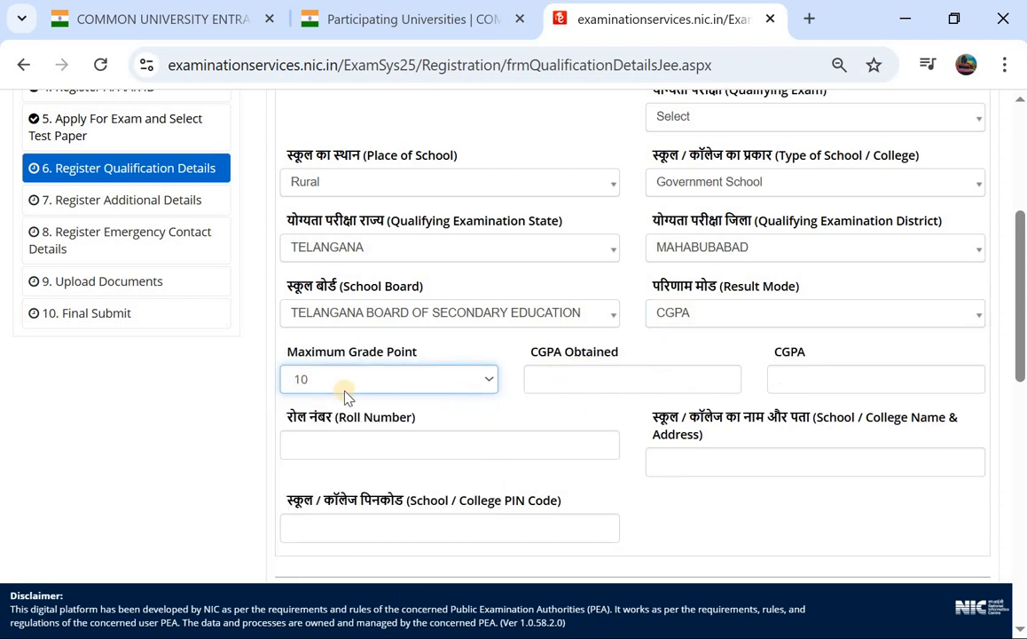
left_click(593, 373)
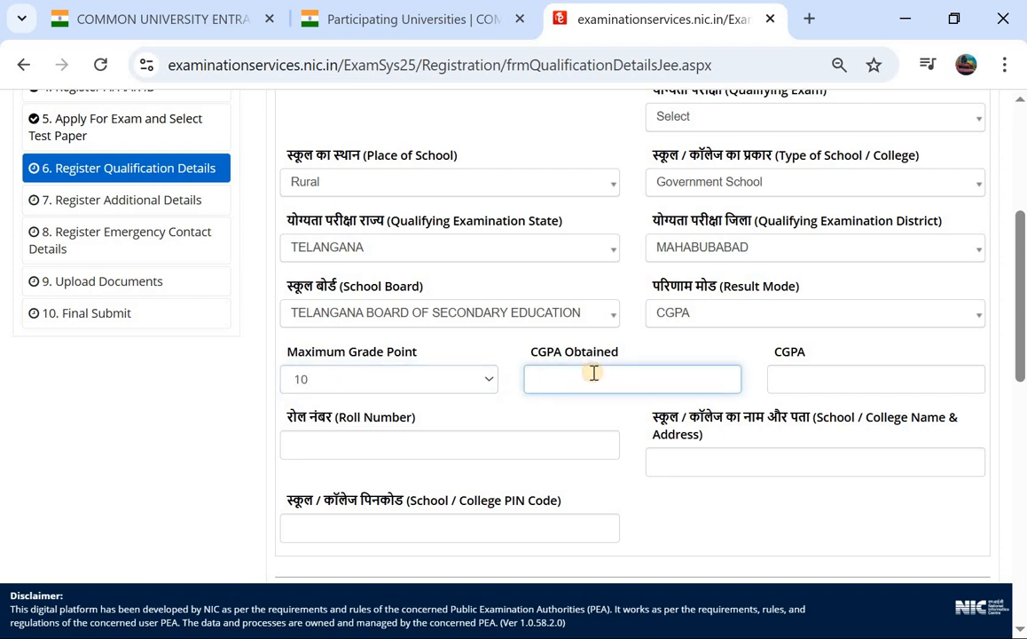
type("8.3")
left_click(839, 381)
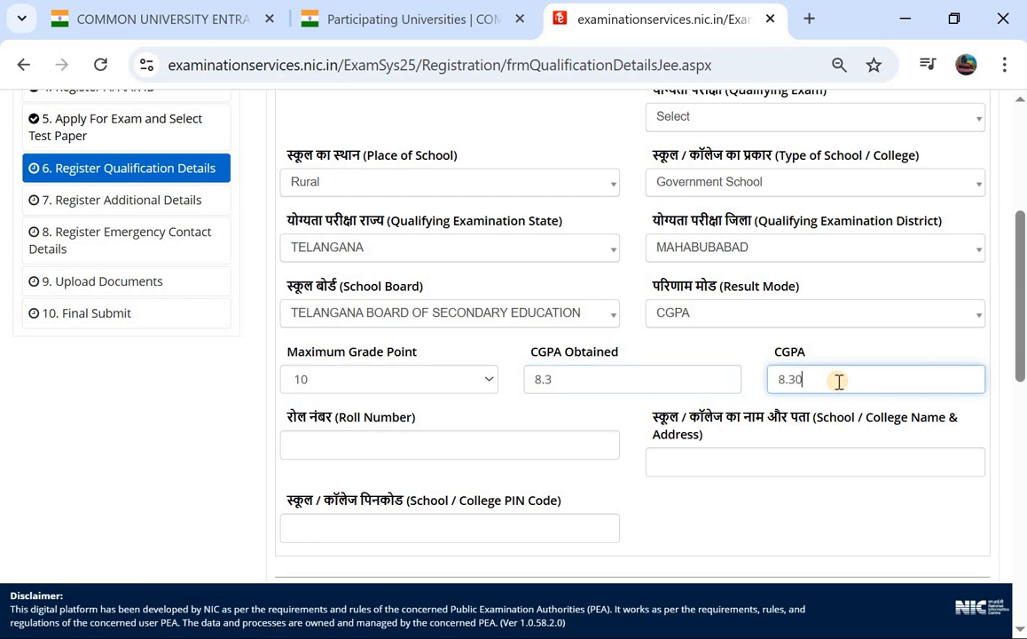
scroll(408, 444, "down", 1)
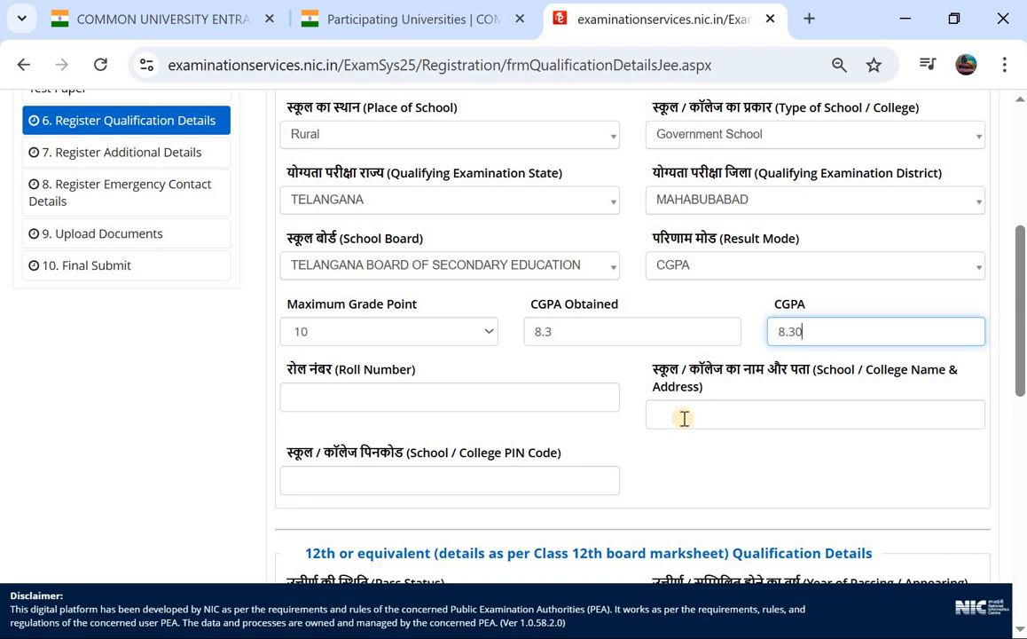
scroll(486, 427, "down", 1)
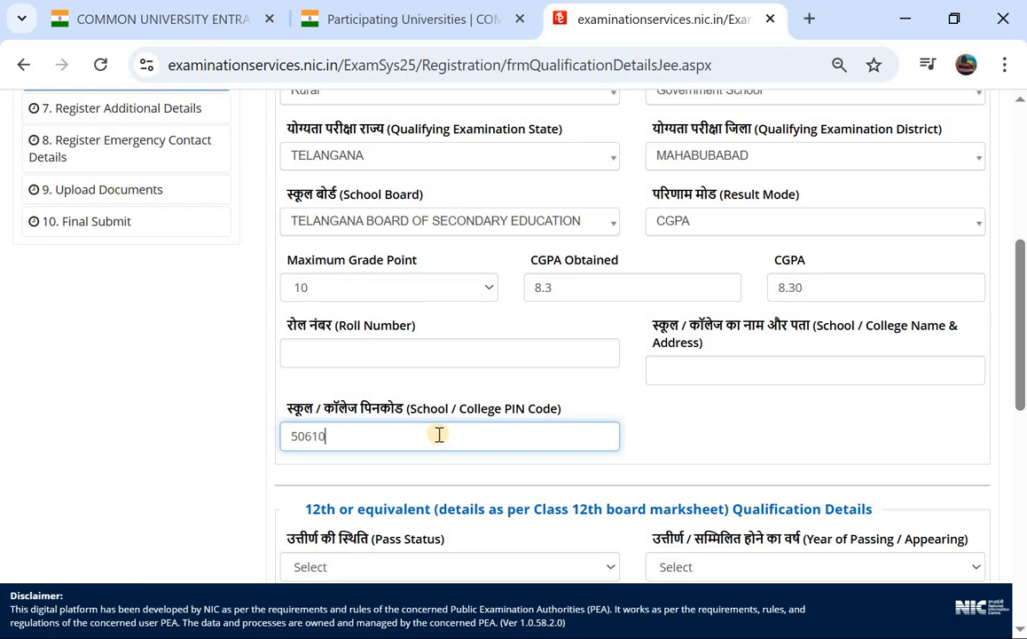
scroll(439, 435, "down", 2)
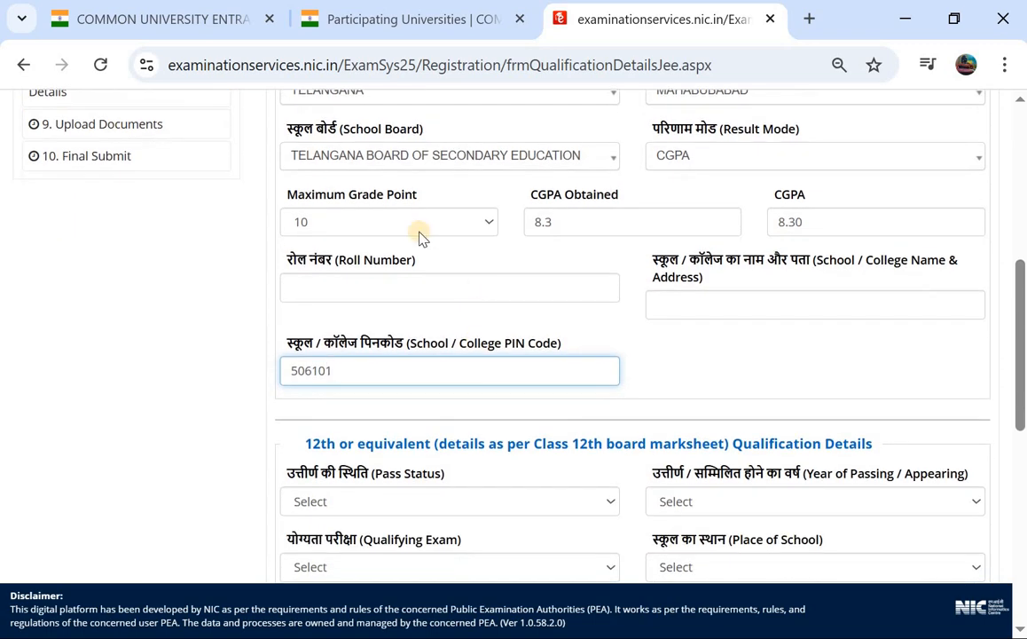
scroll(421, 235, "up", 1)
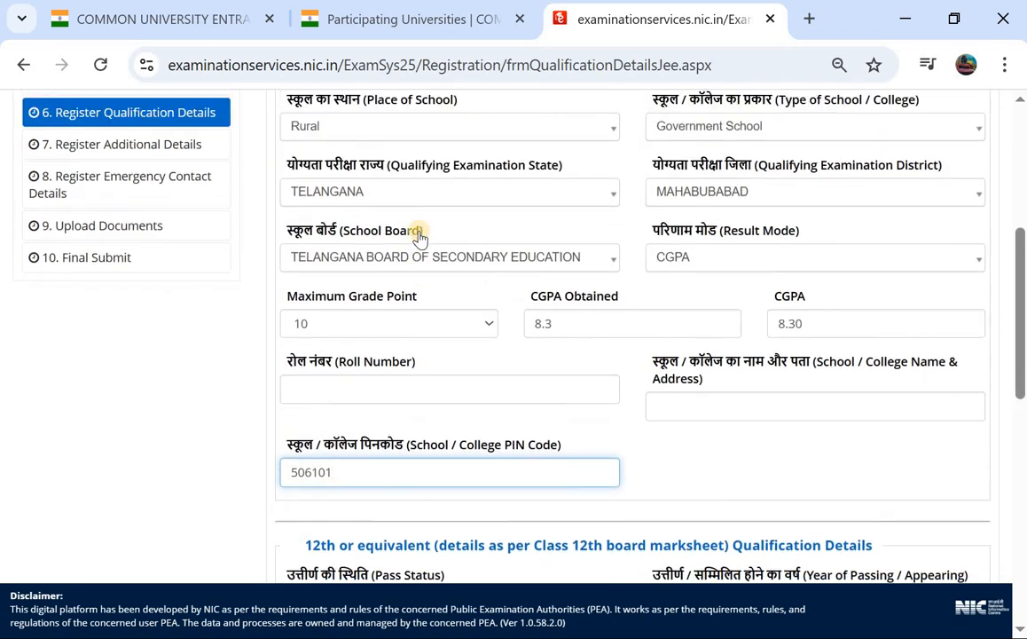
scroll(420, 236, "up", 1)
scroll(420, 236, "down", 5)
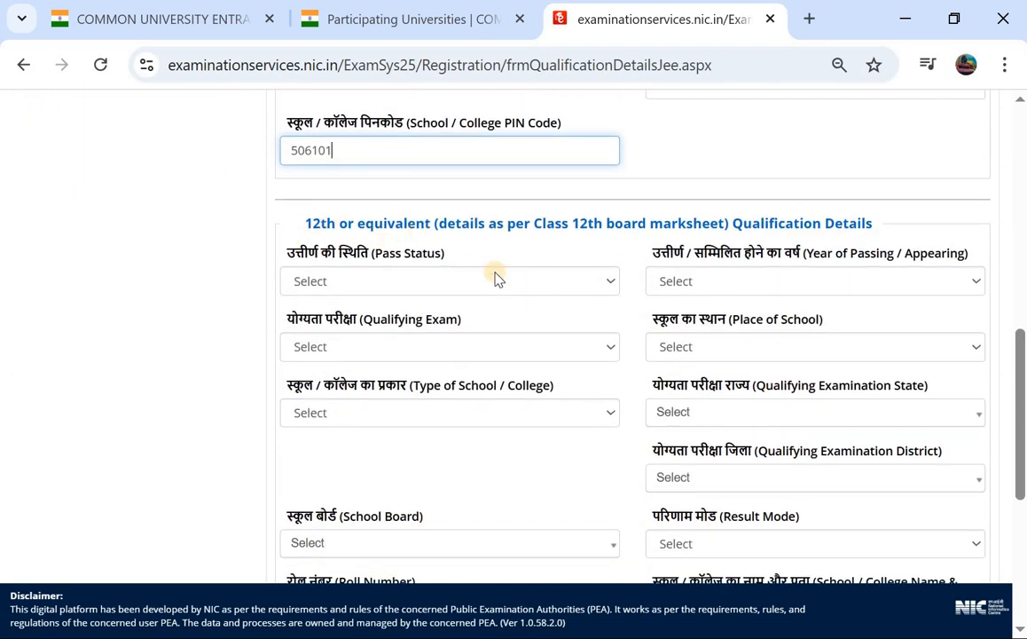
Set the 12th pass status to Passed, then change it to Appearing with year 2025.
scroll(482, 235, "down", 1)
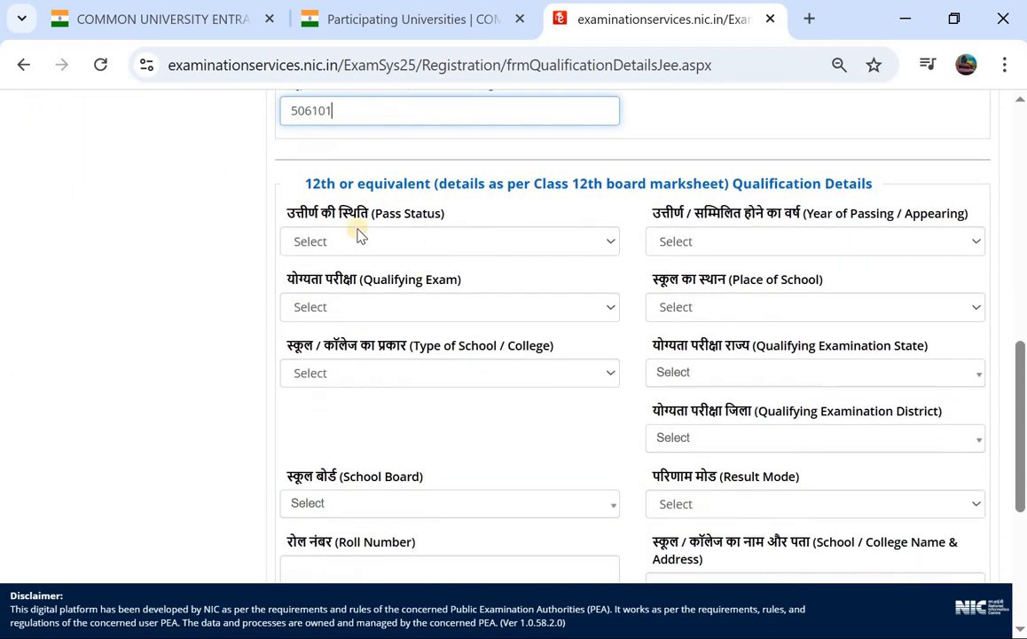
left_click(382, 241)
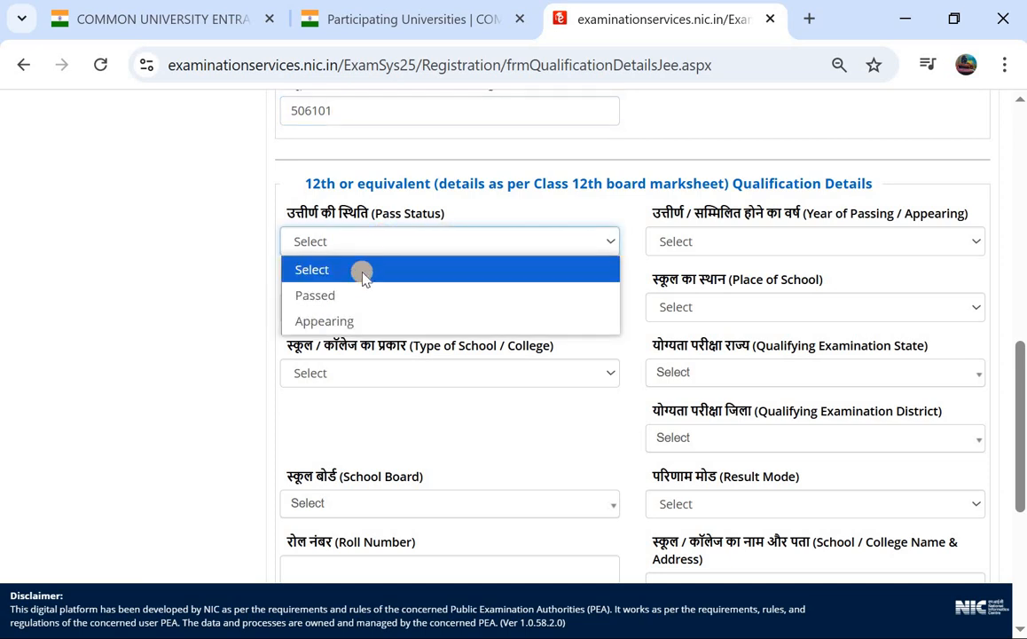
left_click(358, 295)
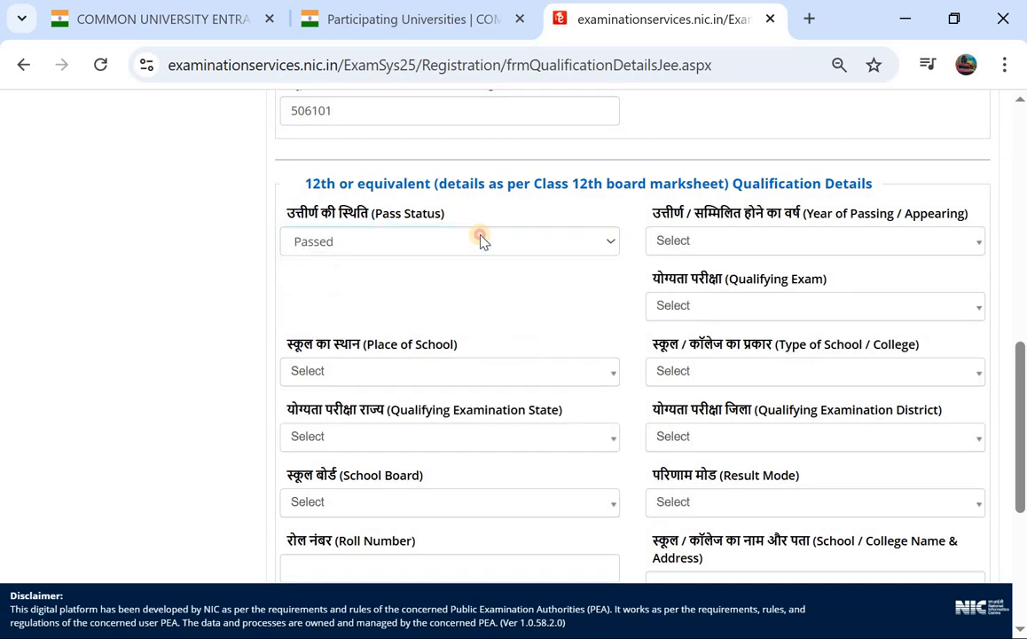
left_click(477, 238)
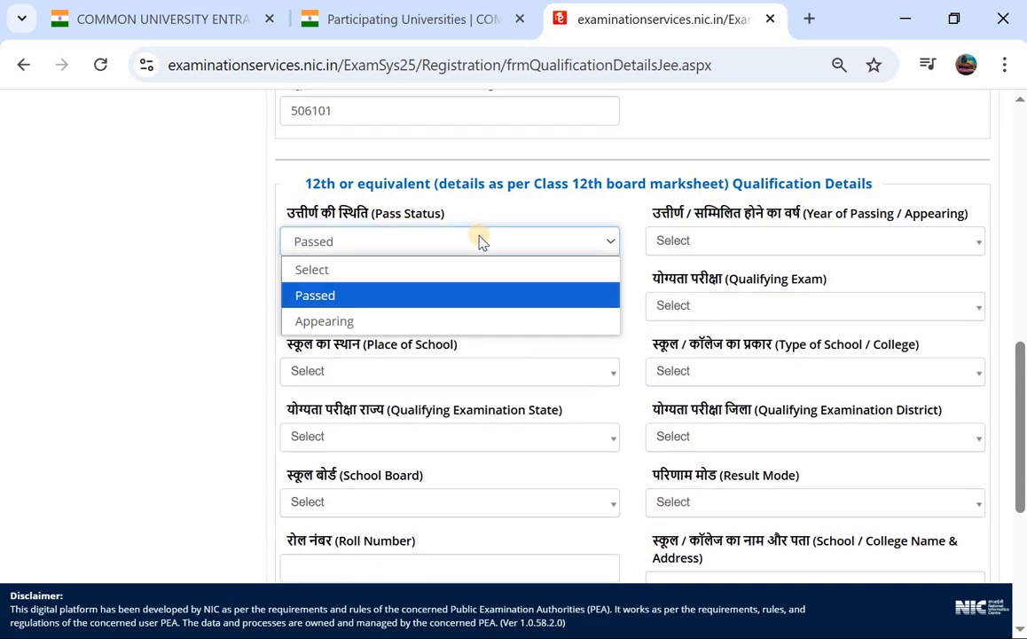
left_click(384, 321)
left_click(702, 246)
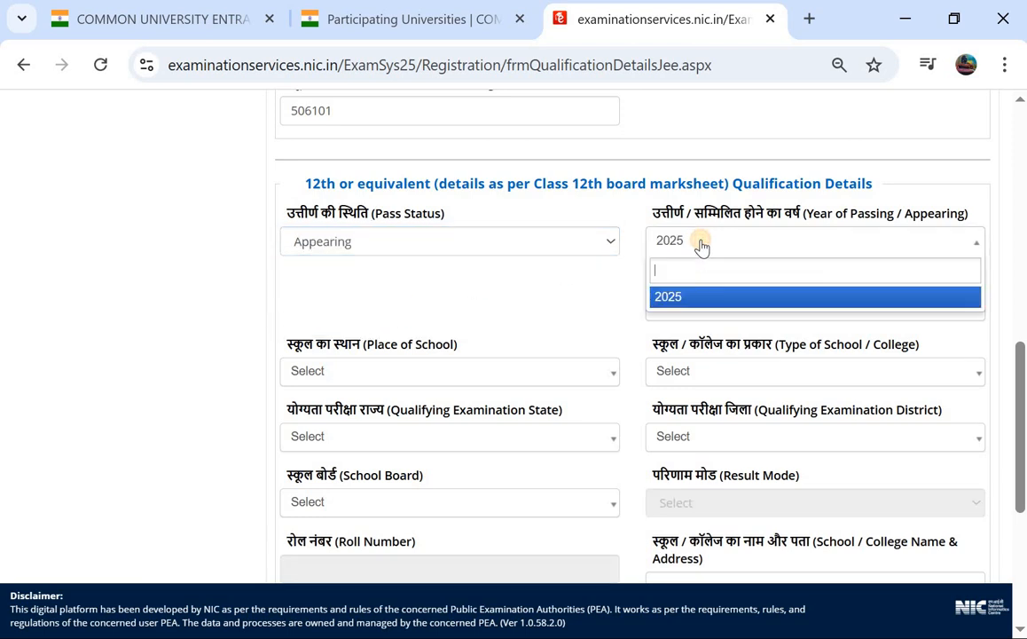
left_click(673, 300)
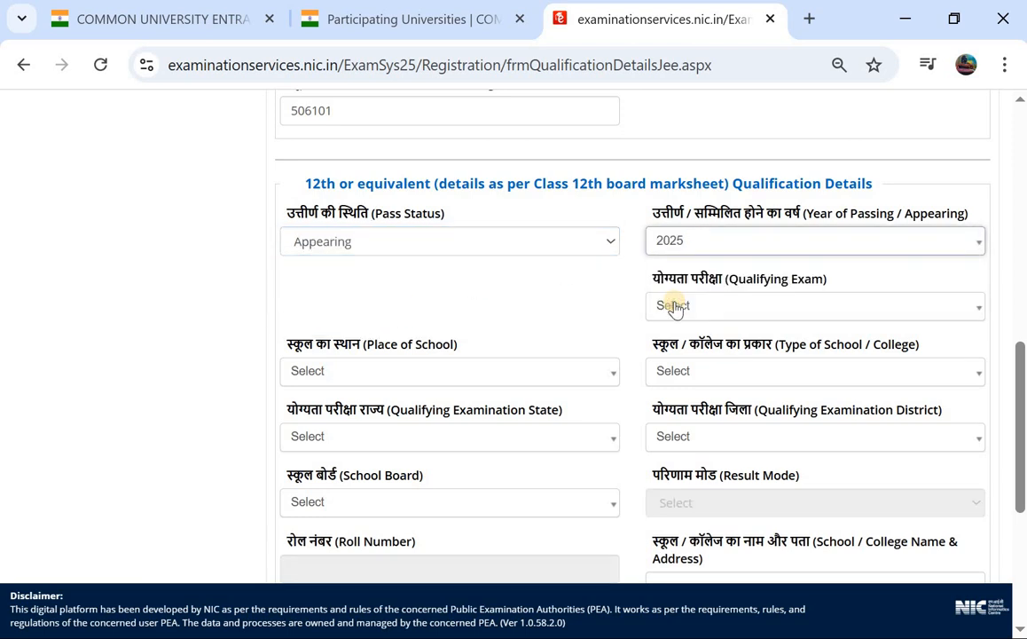
Set the 12th school location to Rural and qualifying exam to Class 12th or equivalent.
left_click(417, 379)
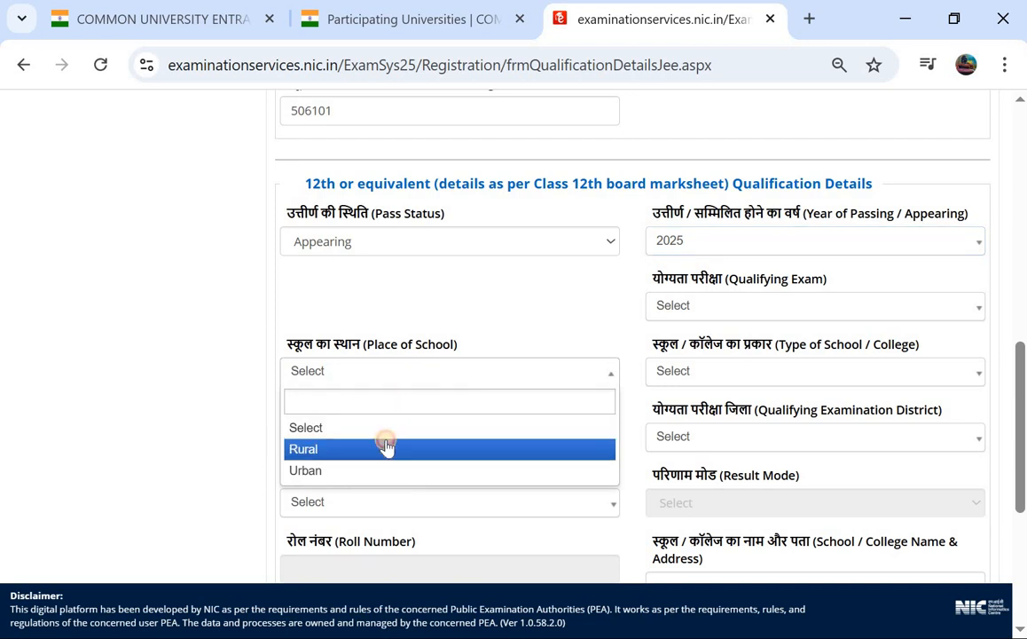
left_click(385, 449)
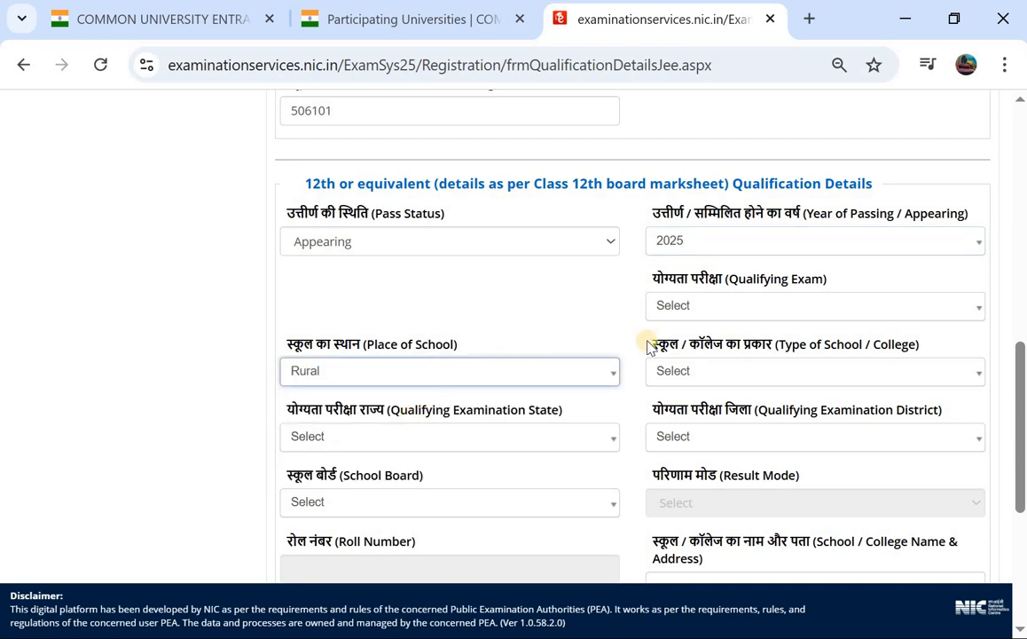
left_click(720, 318)
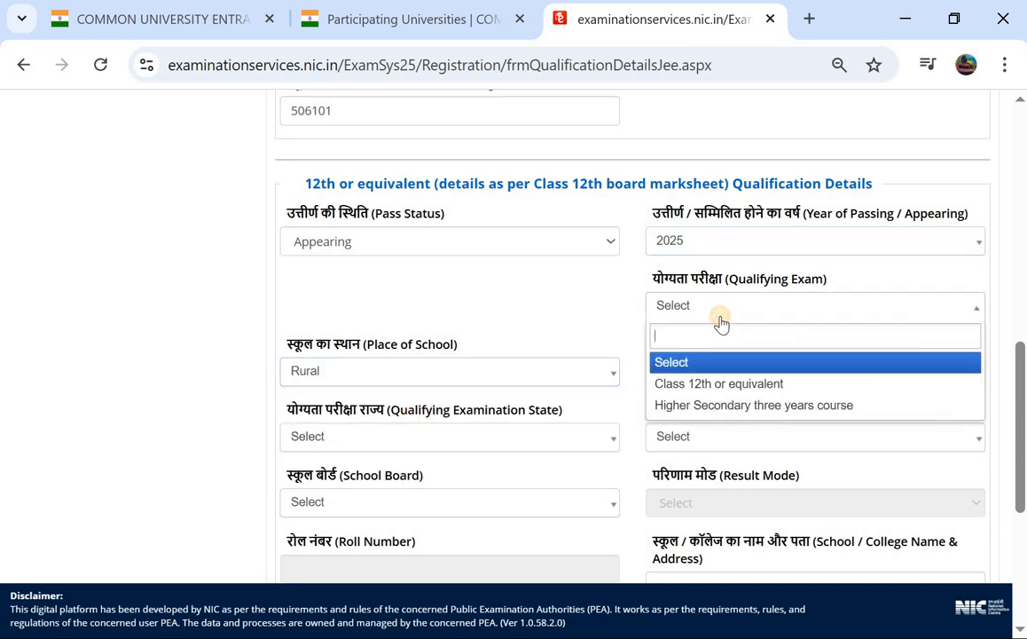
left_click(728, 385)
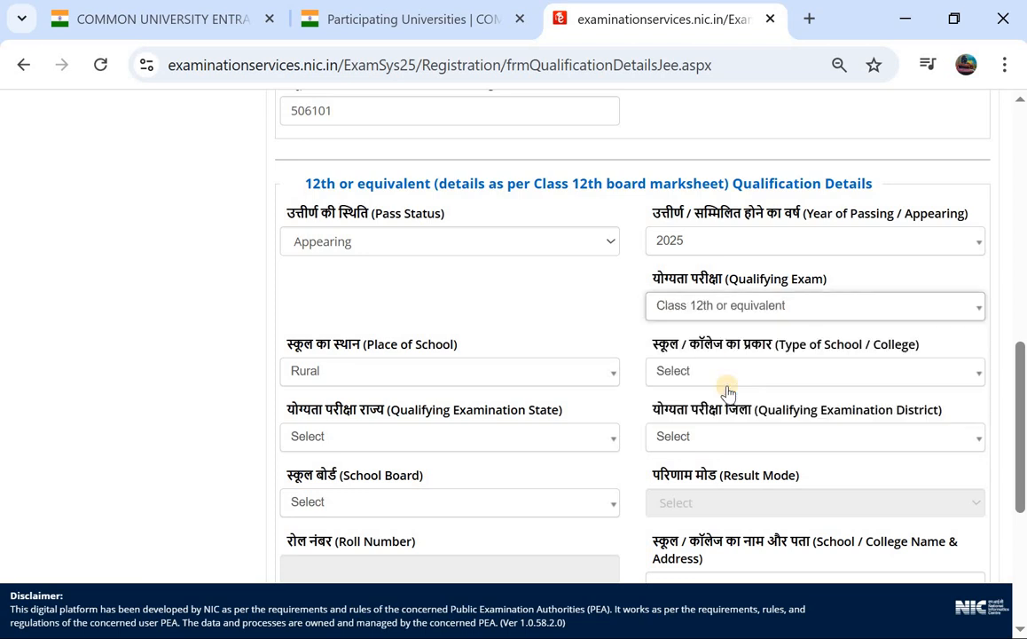
left_click(707, 373)
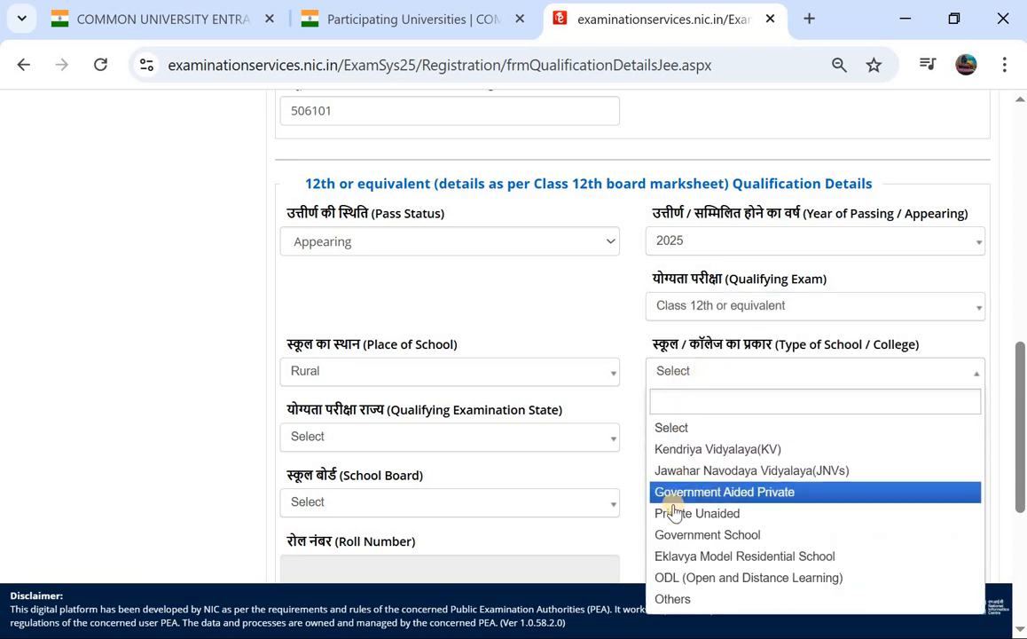
left_click(522, 487)
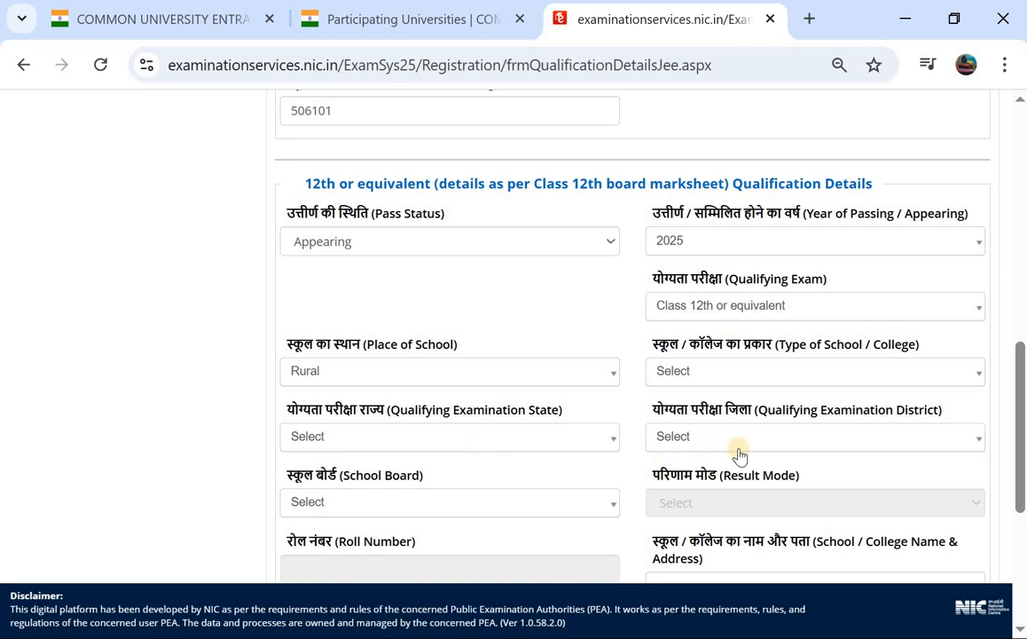
Change the 12th pass status back to Passed with year of passing 2019.
scroll(480, 502, "down", 1)
scroll(390, 229, "up", 1)
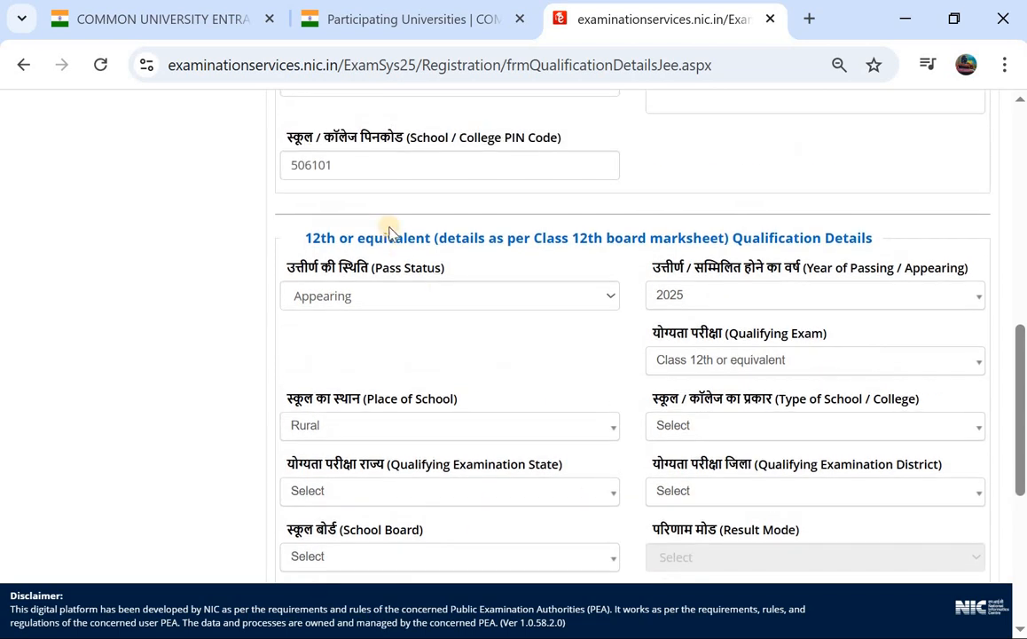
left_click(342, 297)
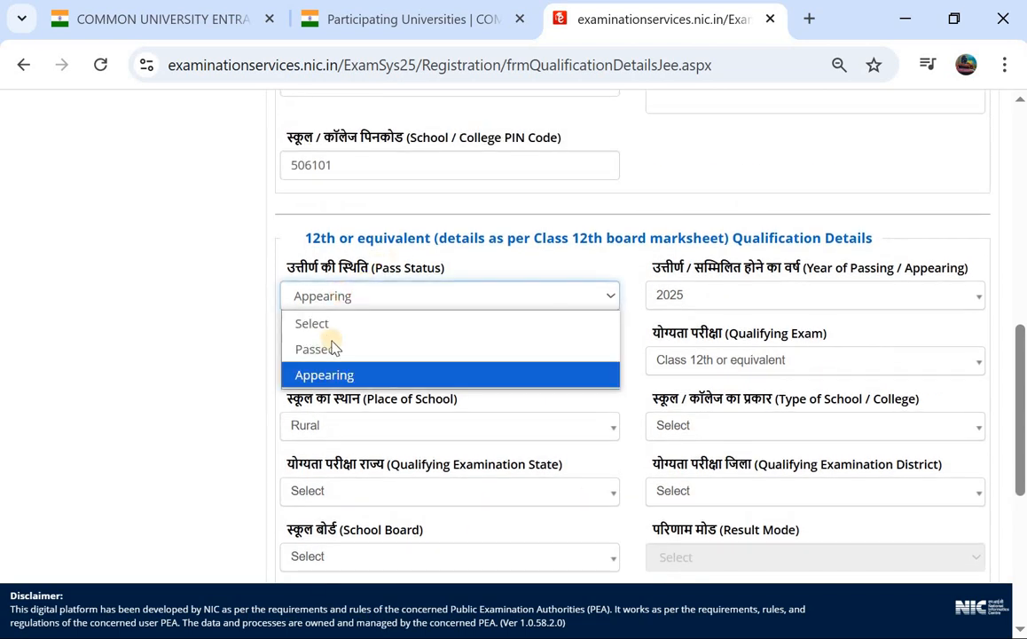
left_click(333, 351)
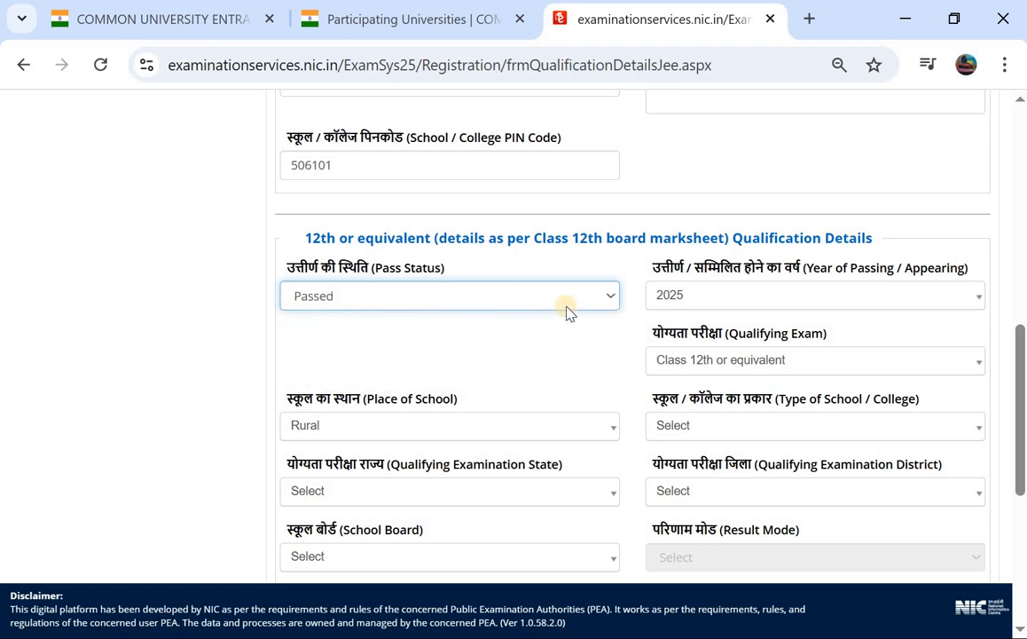
left_click(682, 301)
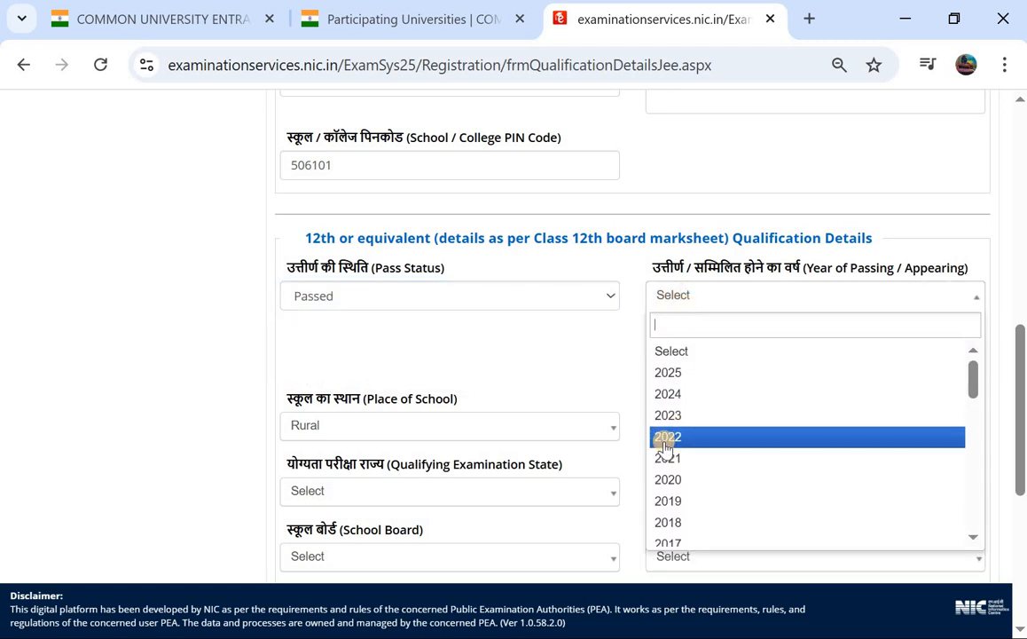
scroll(684, 417, "down", 3)
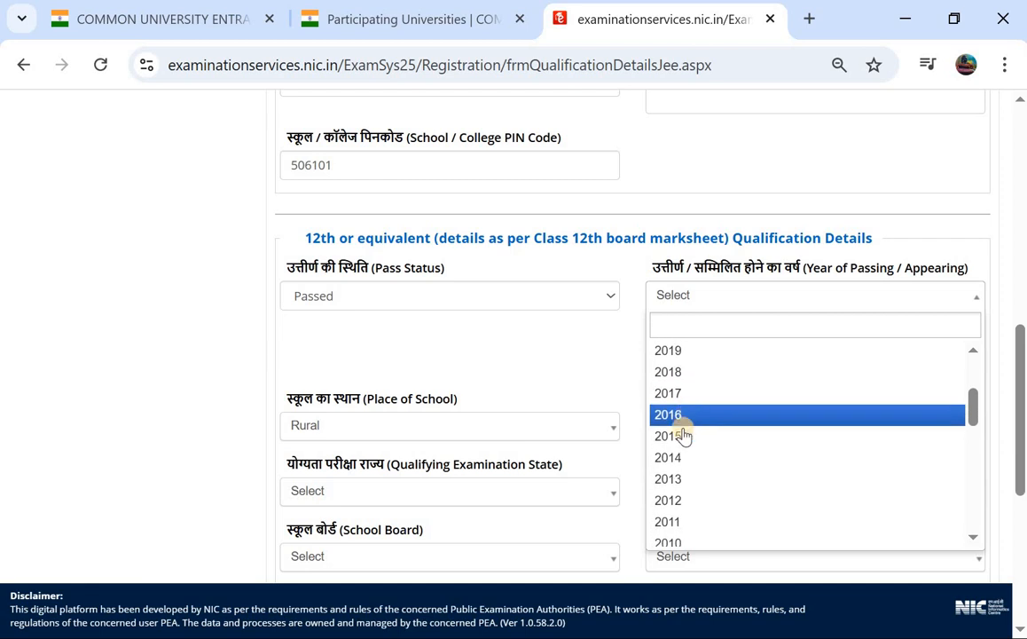
left_click(619, 380)
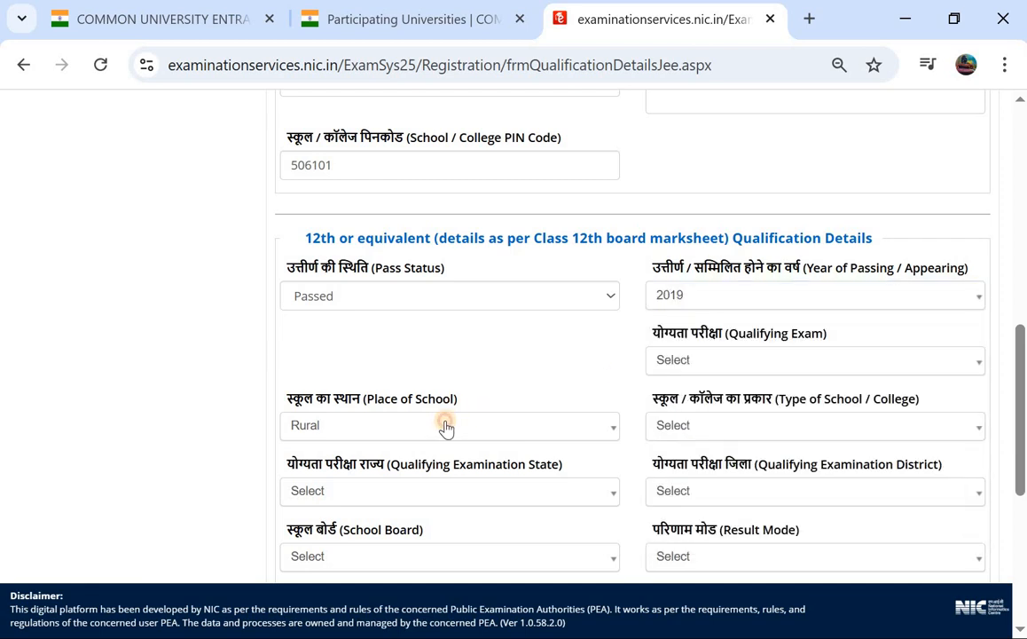
Keep Rural as the school location and confirm Class 12th or equivalent as qualifying exam.
left_click(445, 427)
left_click(379, 502)
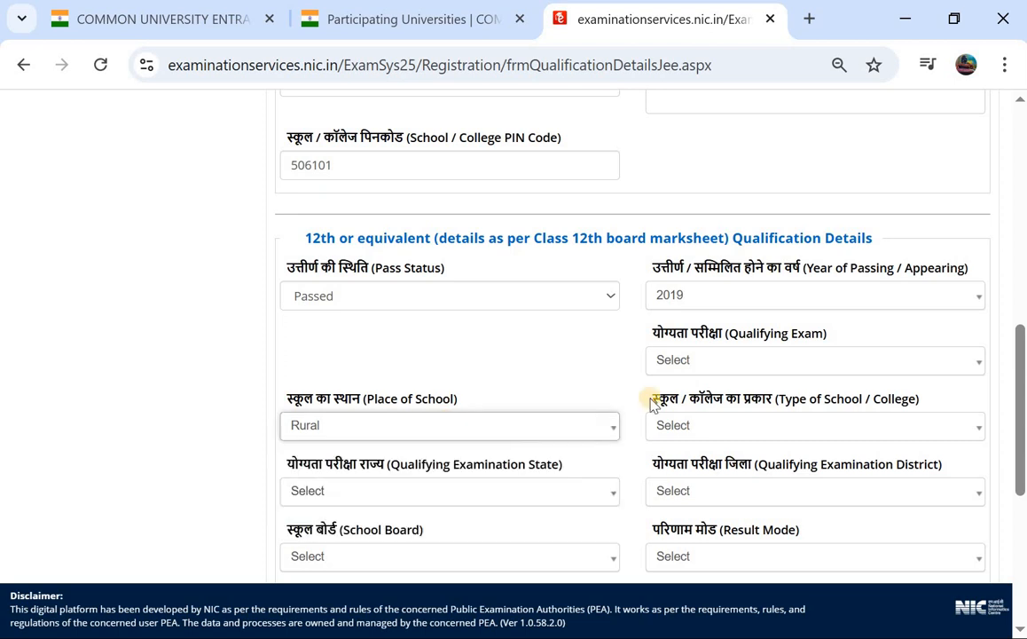
left_click(738, 362)
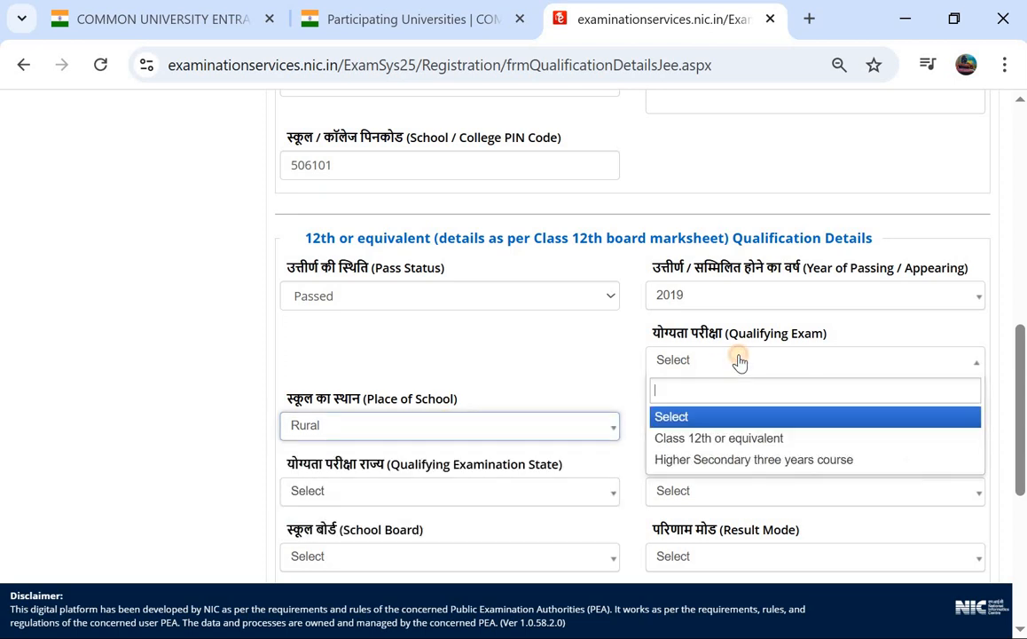
left_click(721, 440)
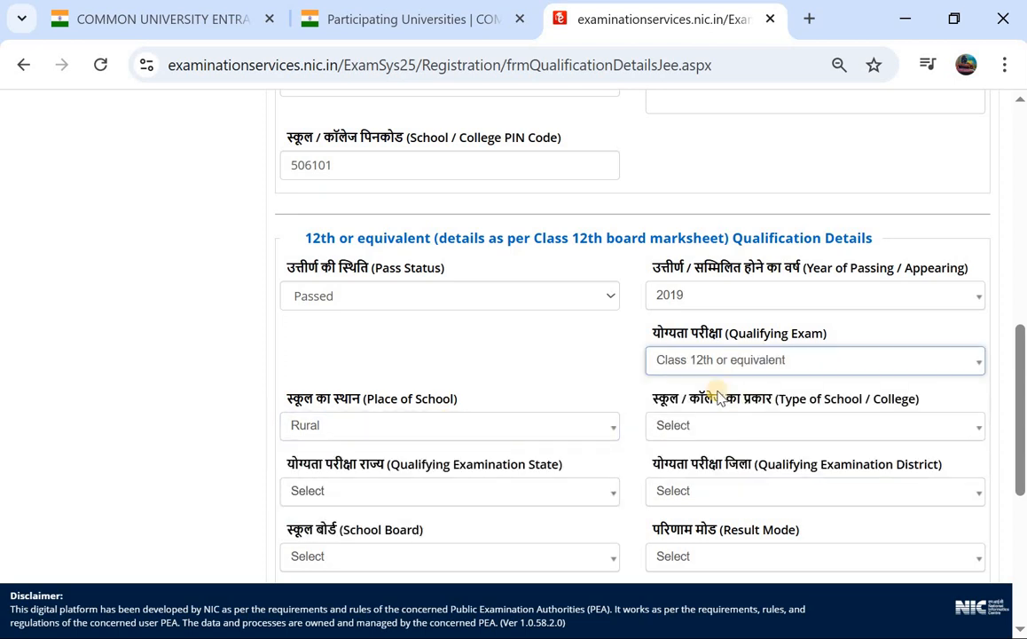
left_click(729, 361)
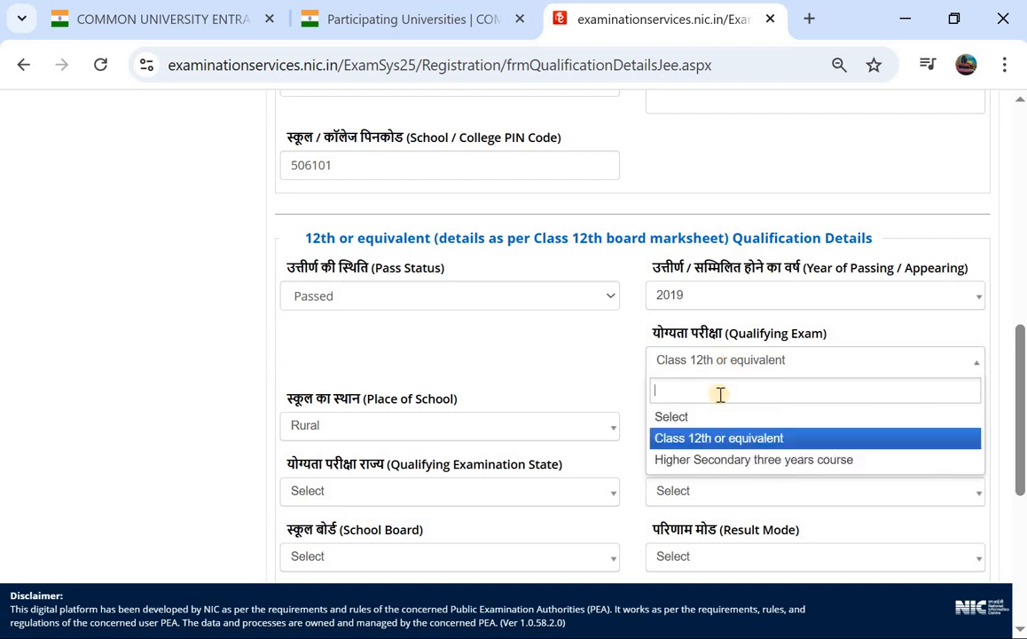
left_click(700, 438)
scroll(544, 413, "down", 1)
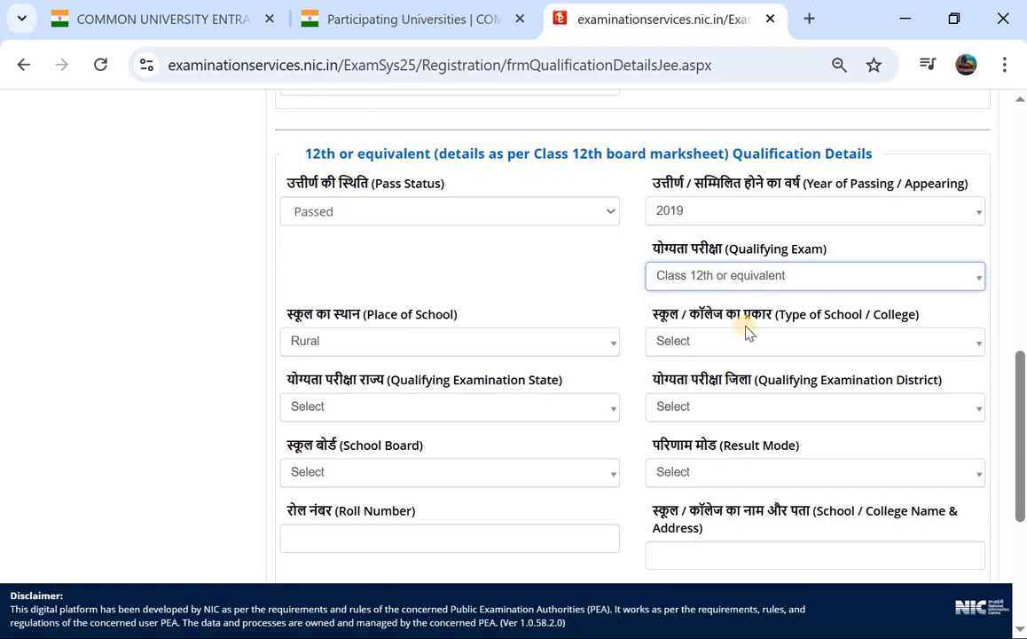
Set the school type to Others, state TELANGANA and district MAHABUBABAD.
left_click(712, 342)
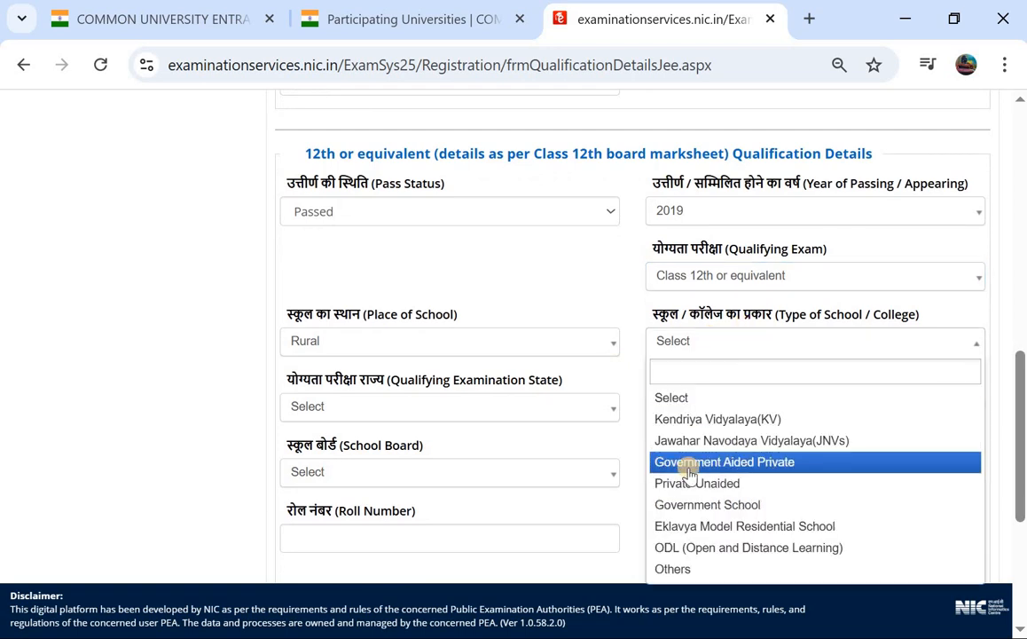
left_click(665, 568)
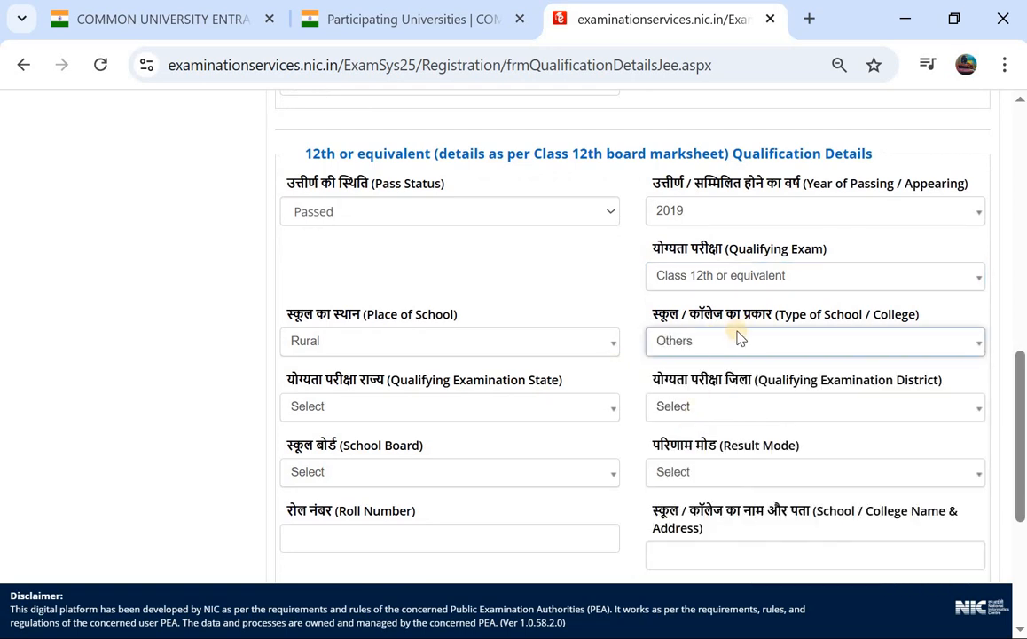
left_click(391, 408)
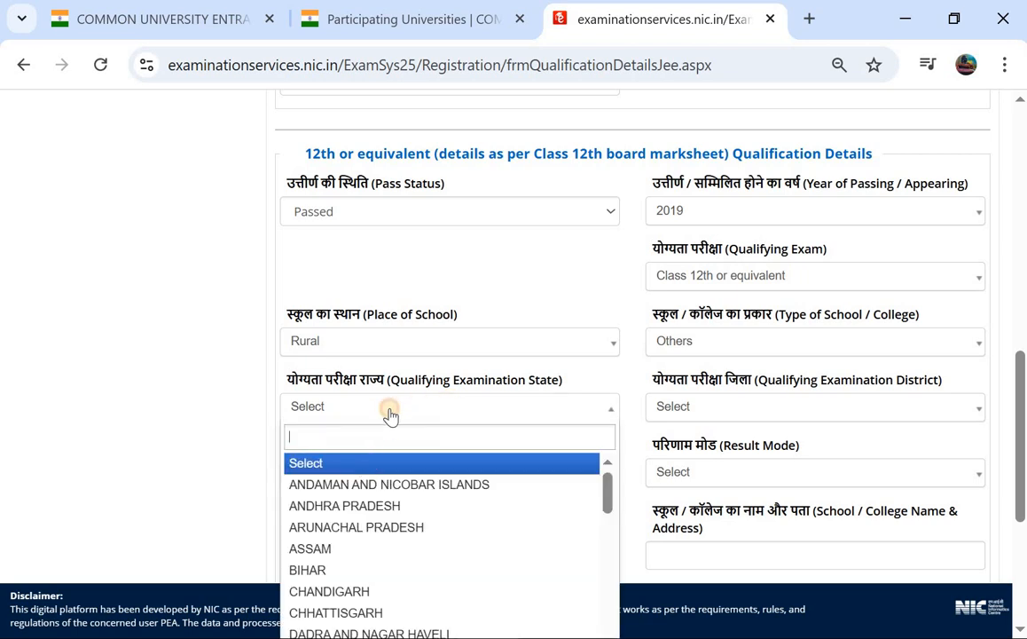
scroll(359, 523, "down", 10)
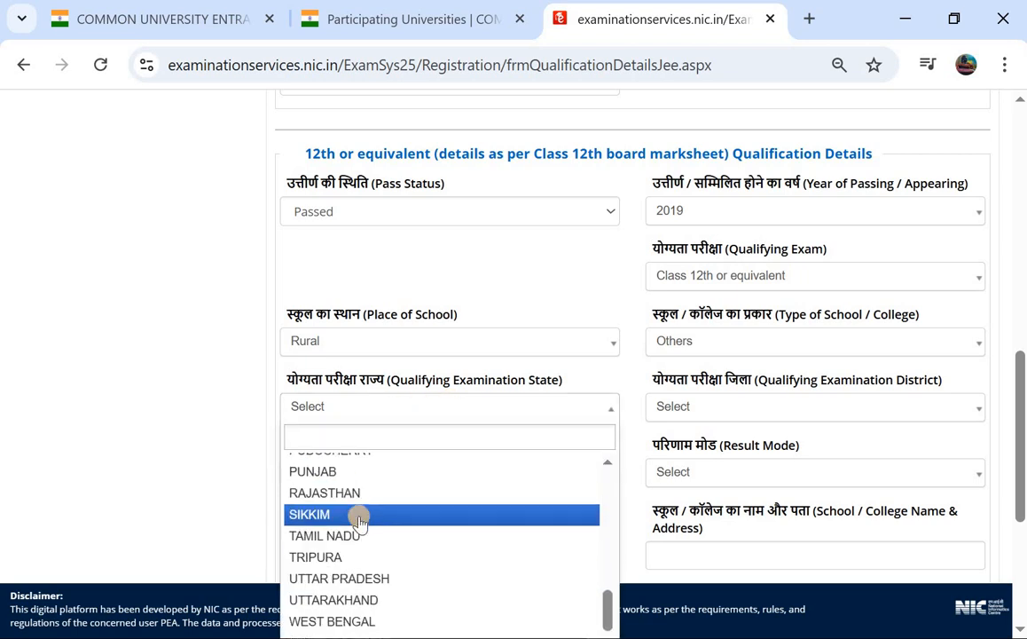
scroll(354, 580, "down", 1)
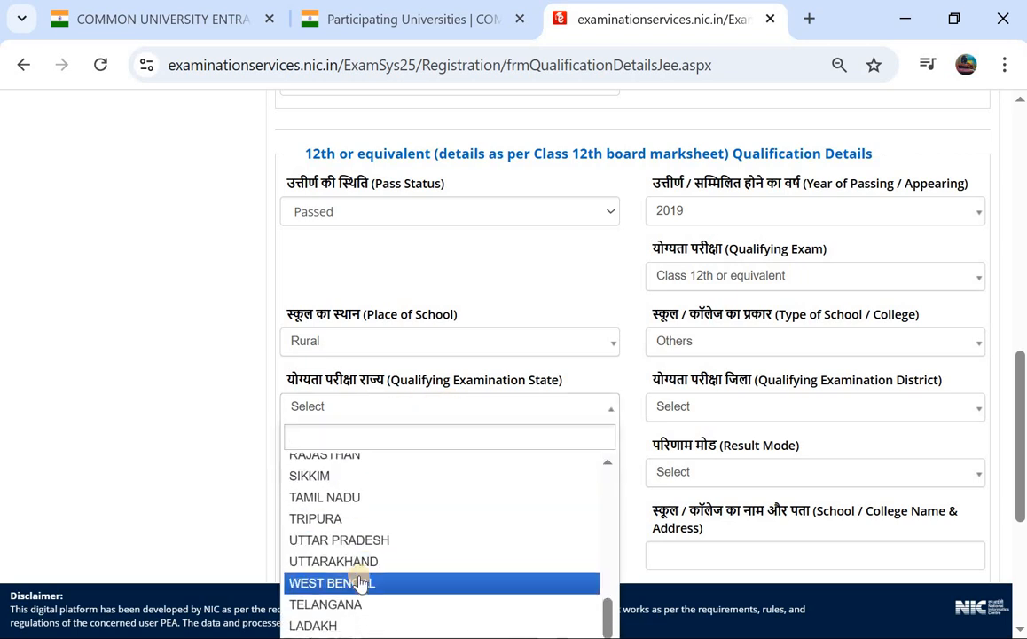
left_click(326, 604)
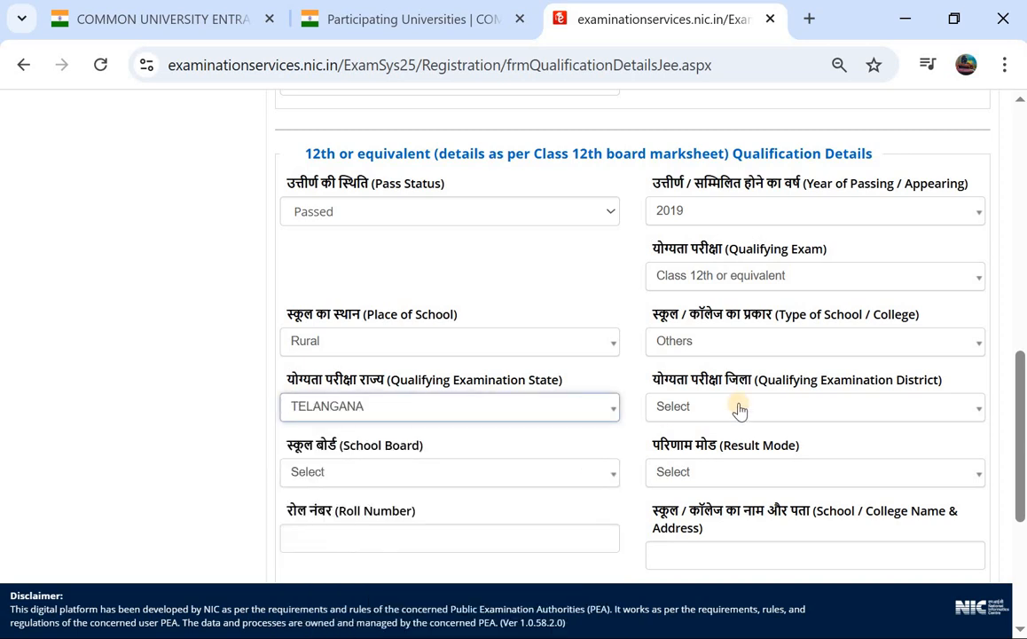
left_click(739, 409)
left_click(739, 409)
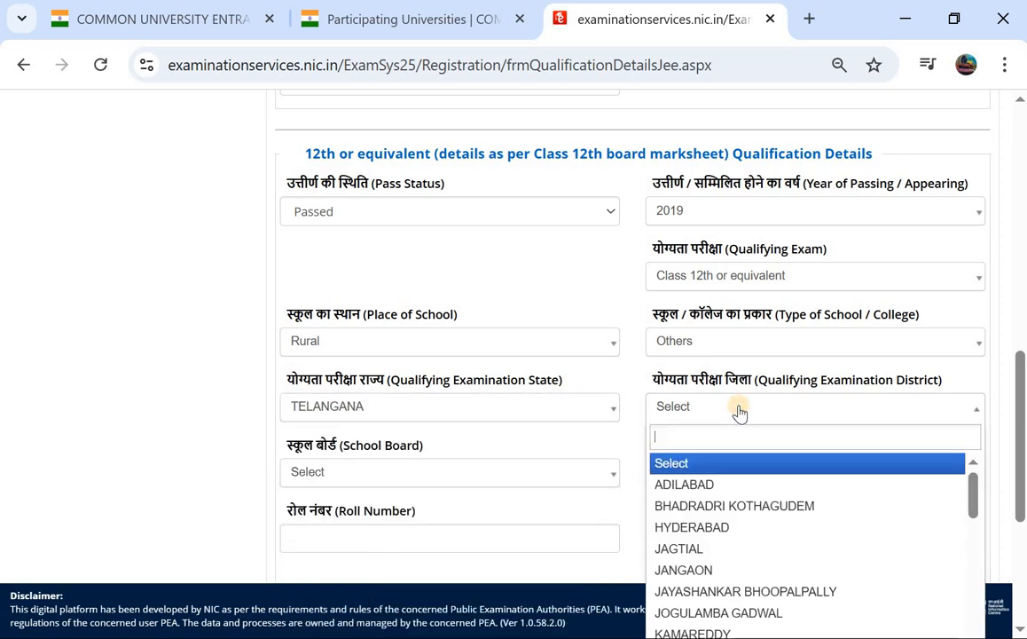
scroll(729, 524, "down", 2)
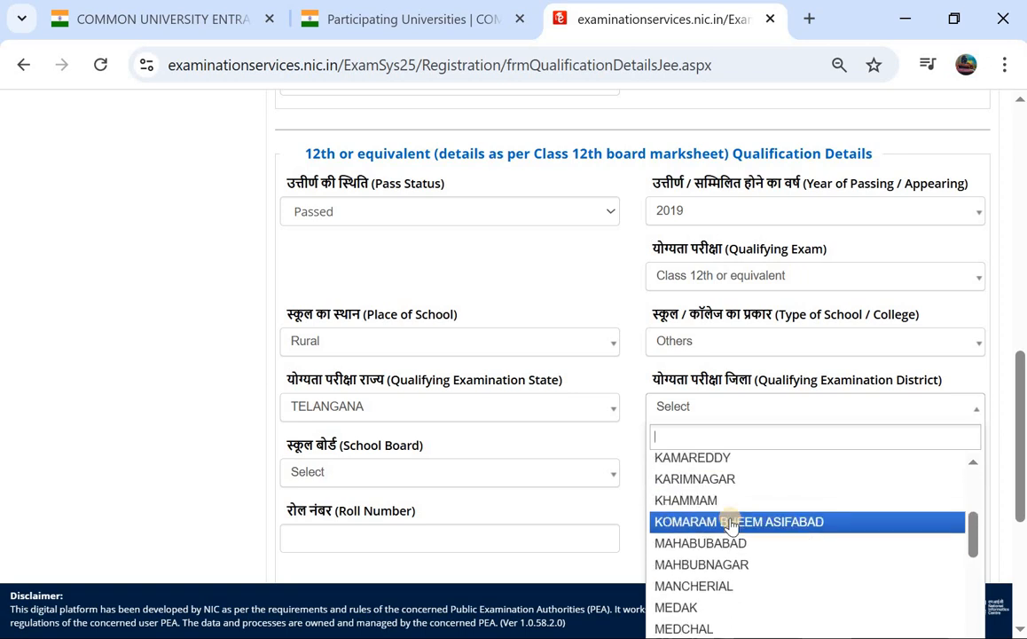
left_click(701, 541)
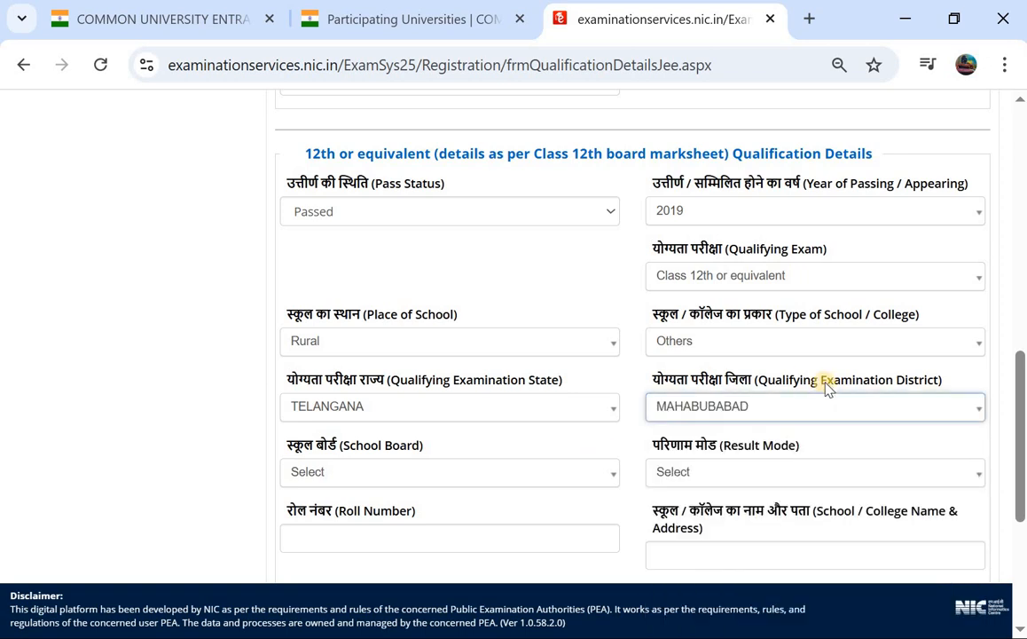
Choose Telangana State Board of Intermediate Education as the board and Percentage as result mode.
left_click(359, 480)
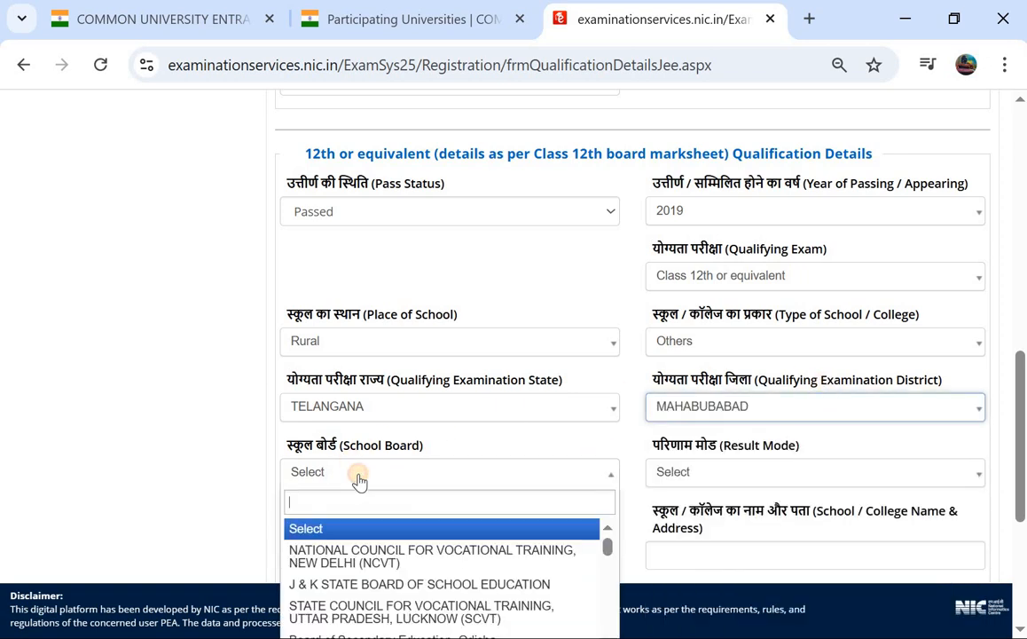
scroll(361, 556, "down", 1)
scroll(361, 555, "down", 4)
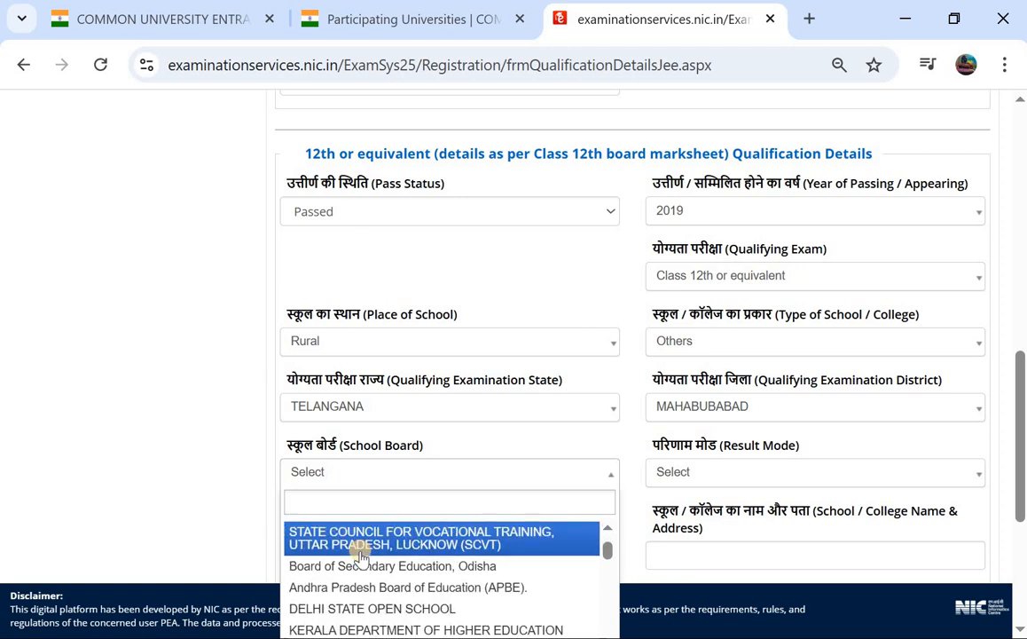
scroll(361, 557, "down", 8)
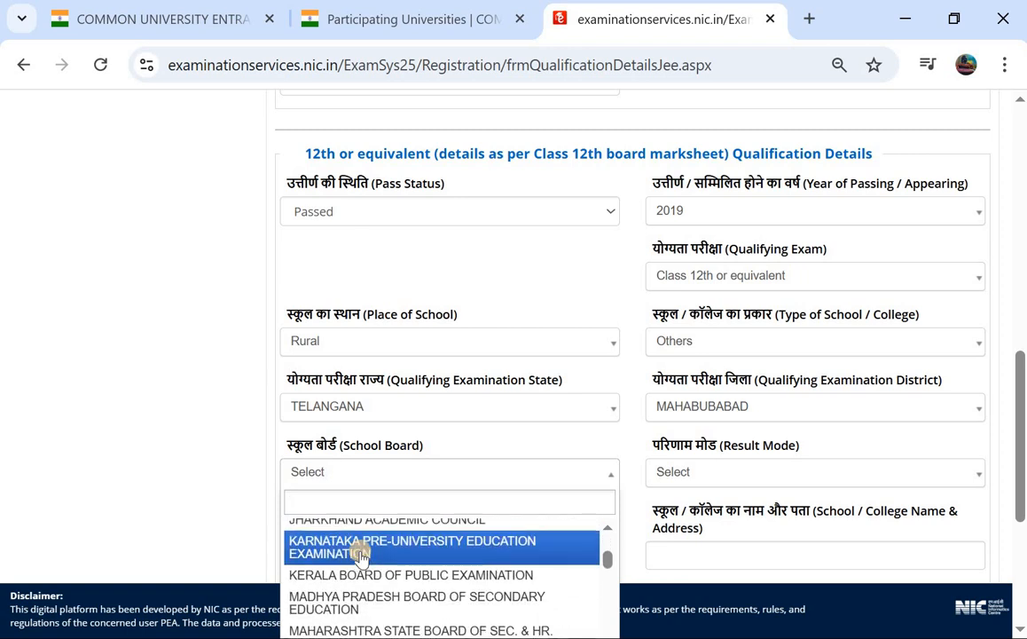
scroll(361, 556, "down", 9)
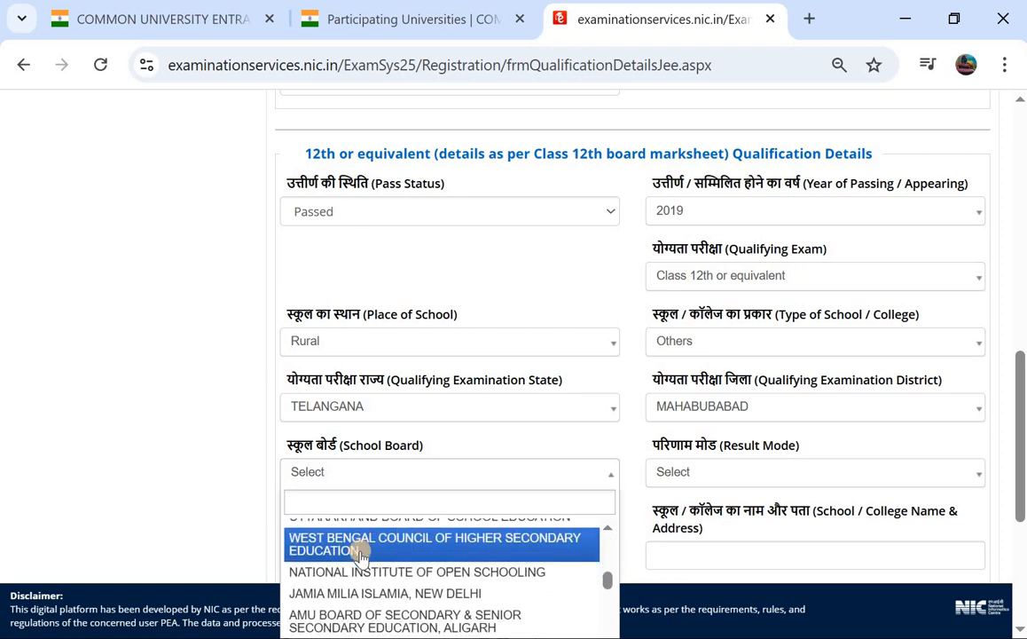
scroll(361, 556, "down", 8)
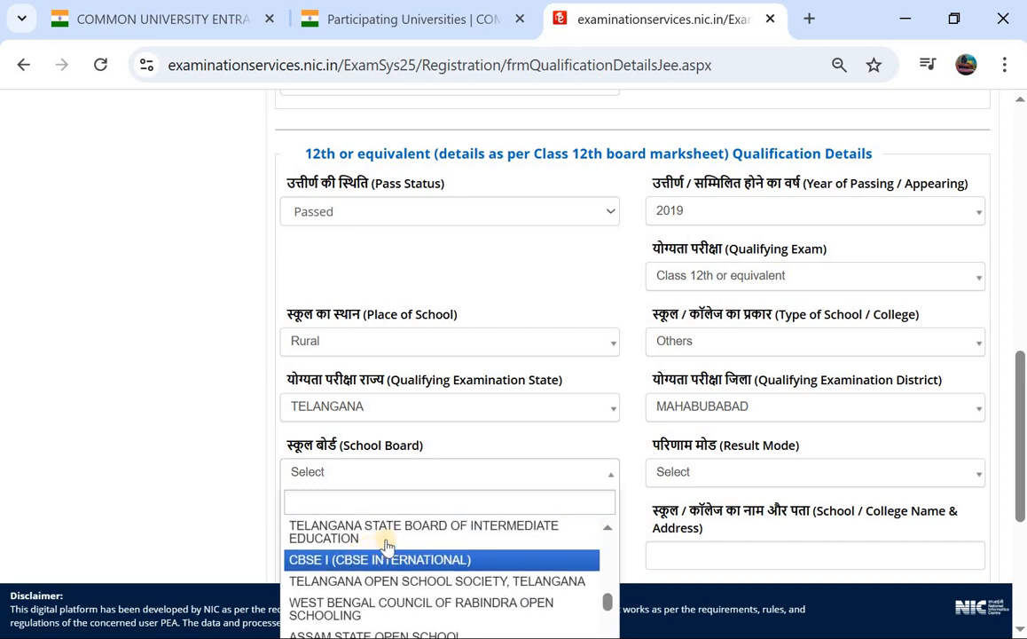
left_click(390, 534)
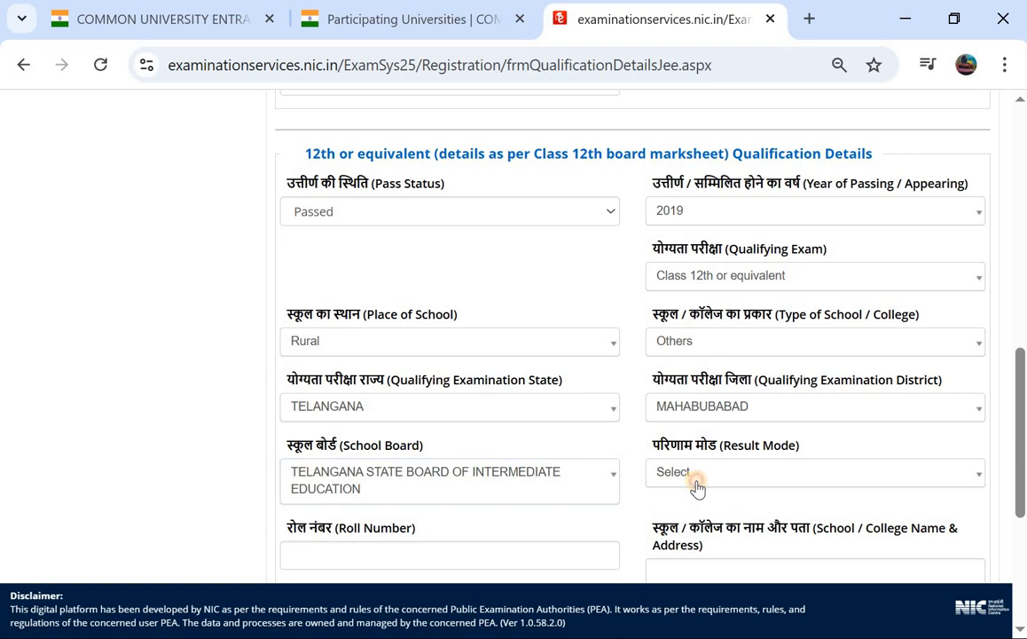
left_click(695, 484)
left_click(690, 551)
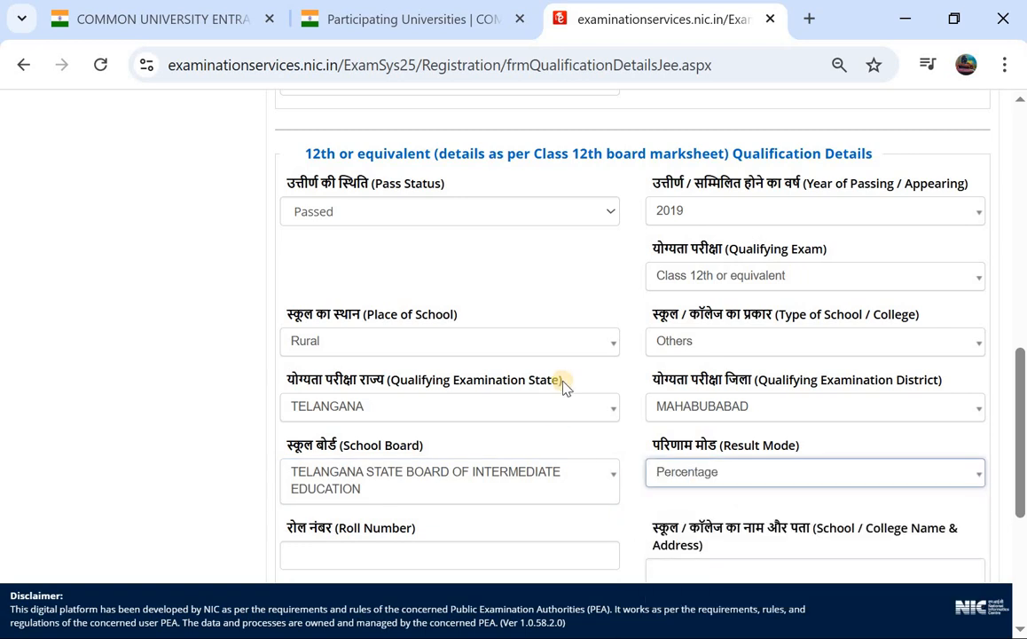
scroll(561, 385, "down", 2)
scroll(390, 355, "up", 2)
scroll(410, 346, "up", 1)
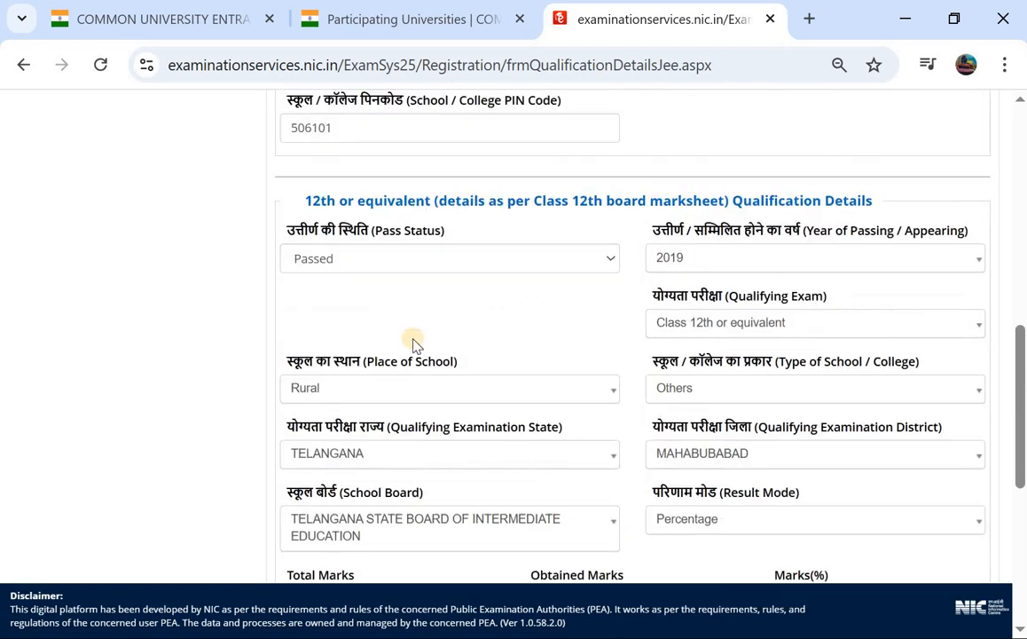
Enter 1000 as total marks and fill in the obtained marks so the percentage computes.
scroll(414, 344, "down", 3)
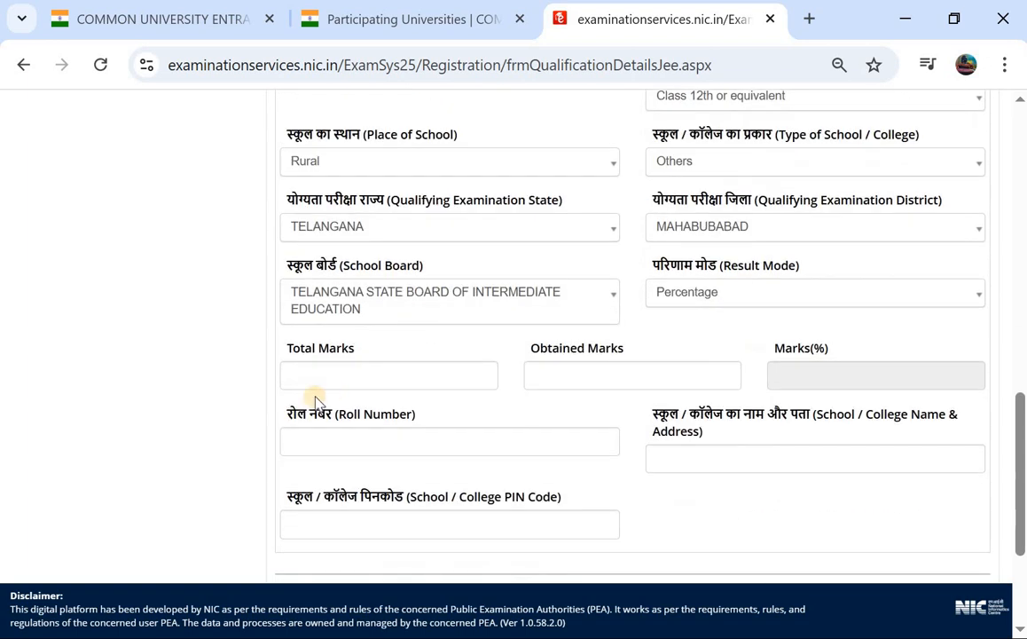
left_click(346, 375)
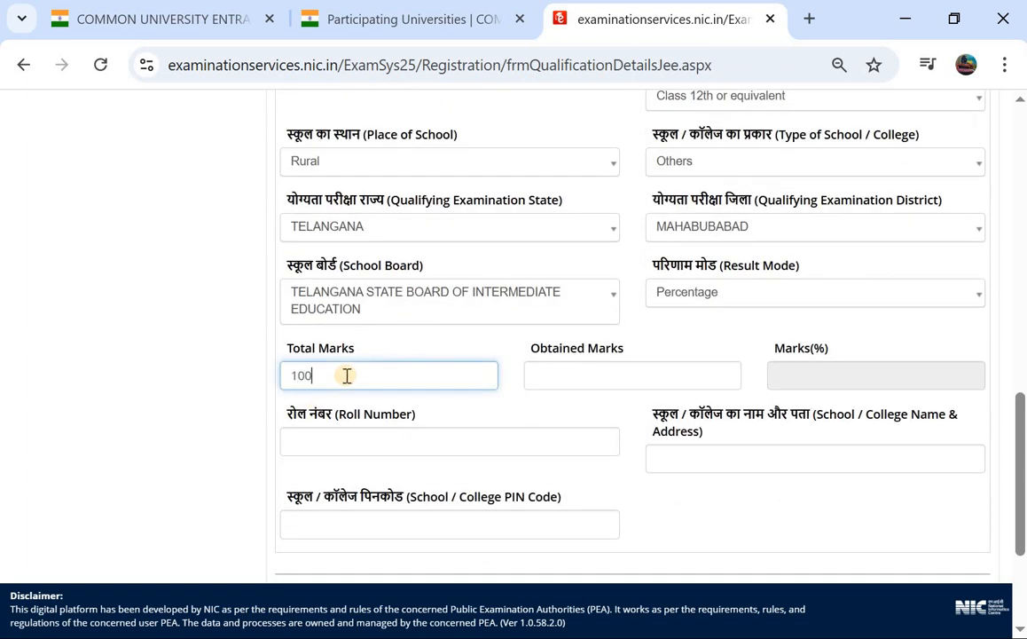
type("1000")
left_click(578, 370)
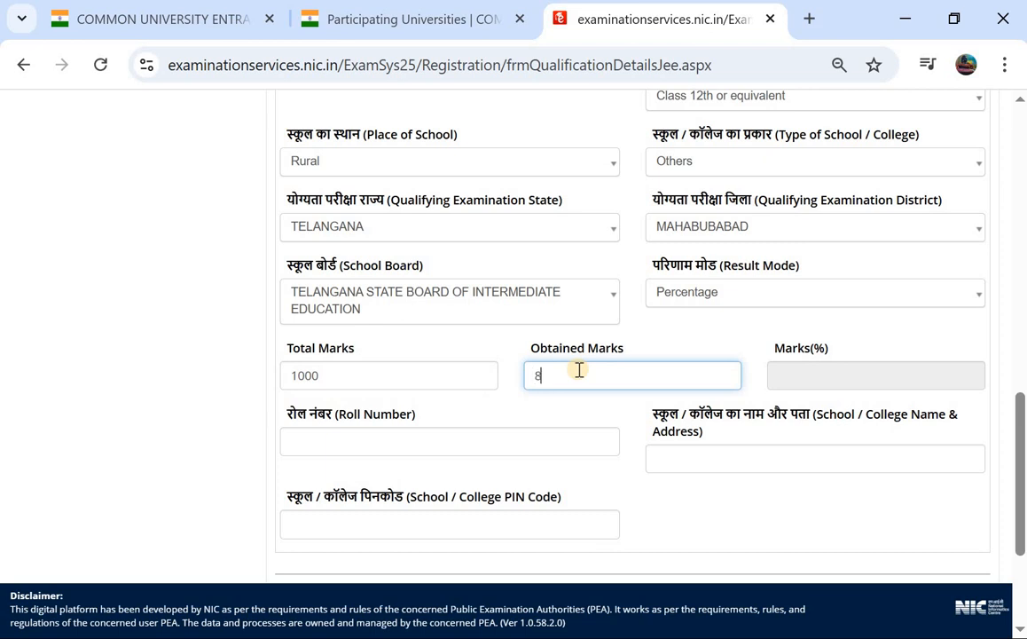
left_click(839, 377)
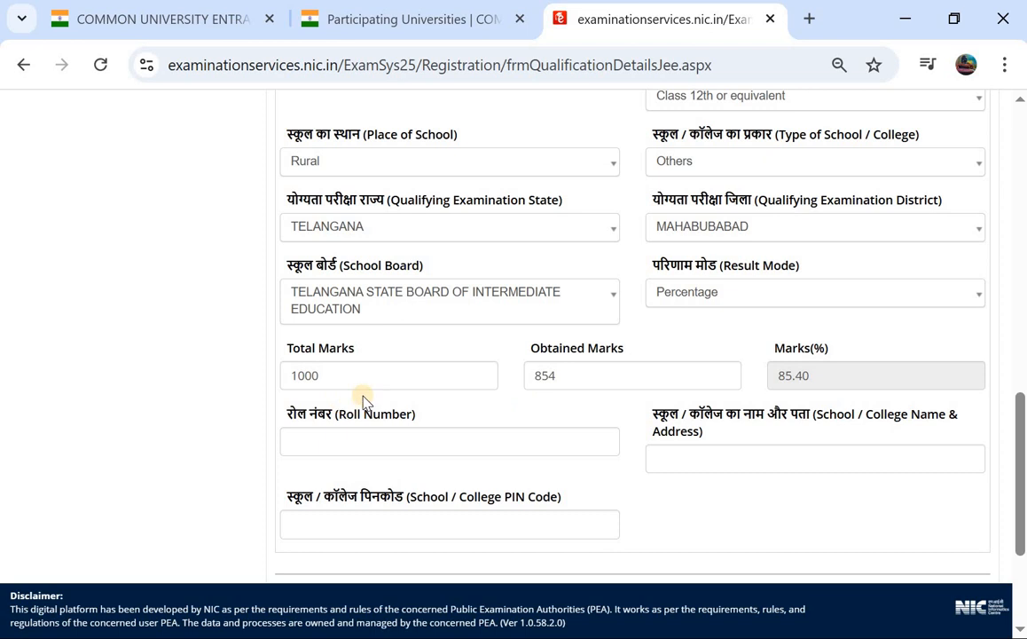
Switch Result Mode to Other and back to Percentage.
left_click(691, 293)
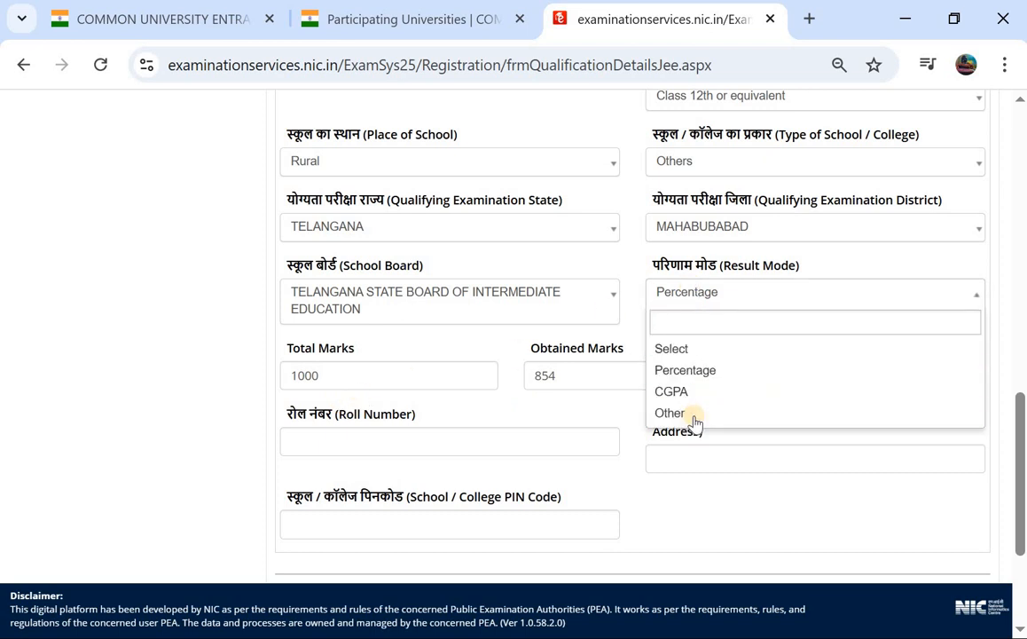
left_click(697, 413)
left_click(688, 297)
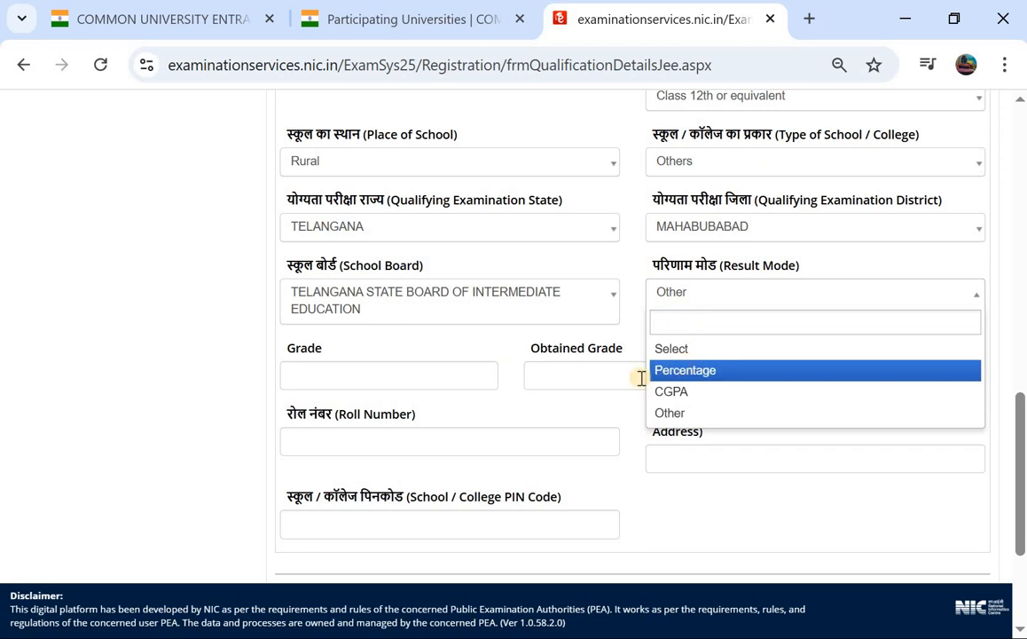
left_click(674, 371)
scroll(435, 396, "down", 1)
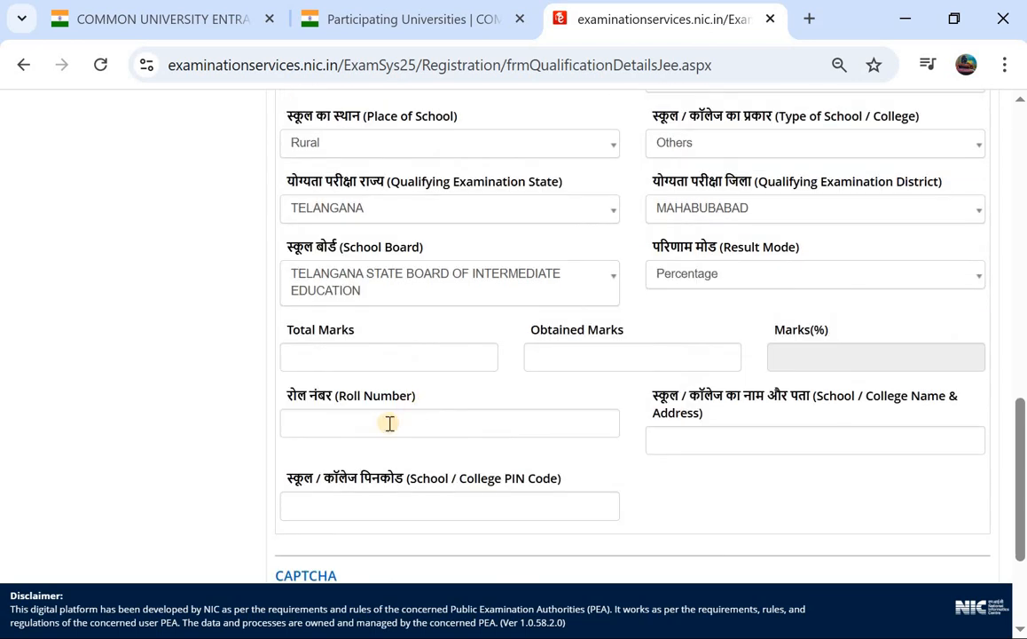
scroll(382, 408, "down", 1)
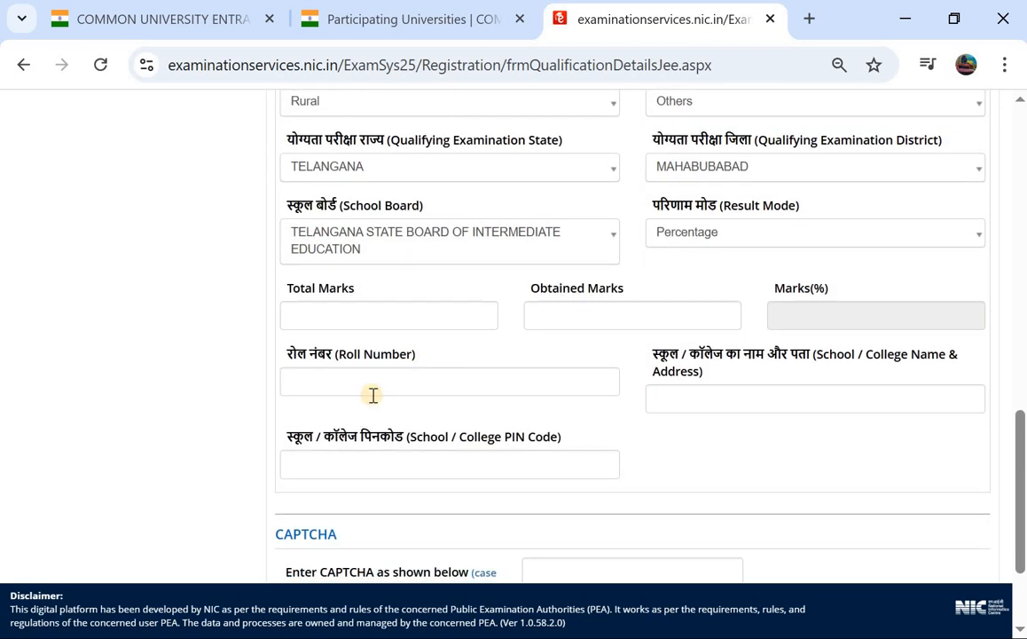
Go through the Roll Number, School Name and PIN Code fields, then Save & Next.
left_click(401, 391)
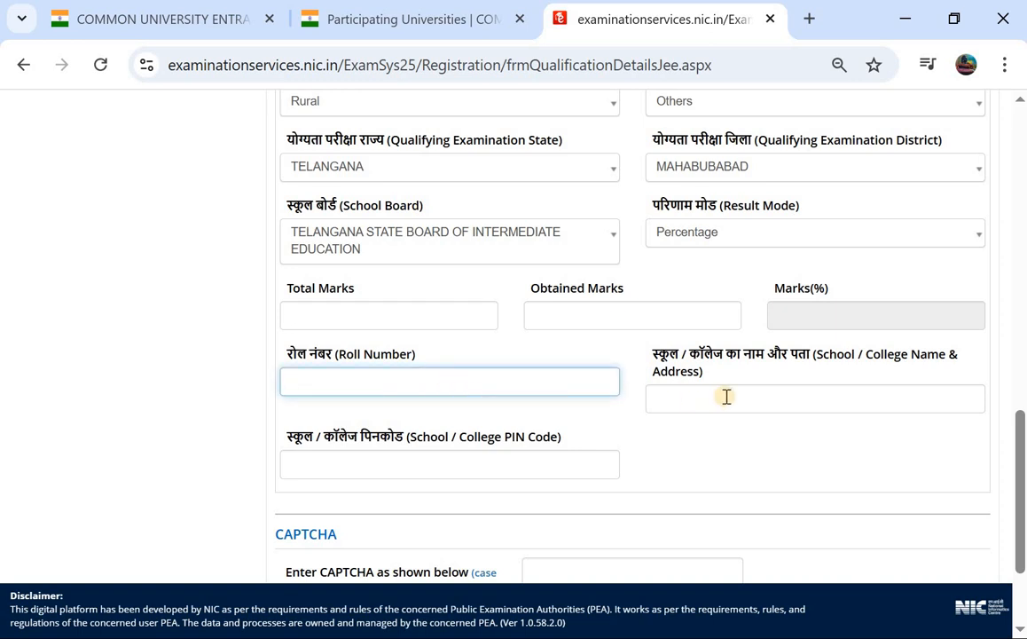
left_click(699, 398)
scroll(448, 415, "down", 1)
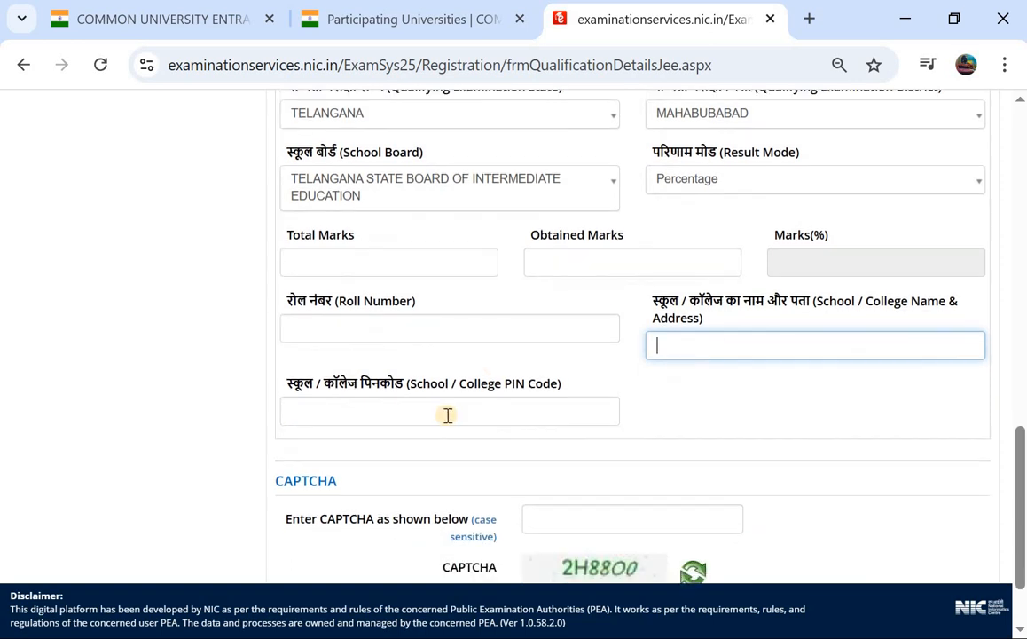
left_click(431, 424)
scroll(431, 424, "down", 1)
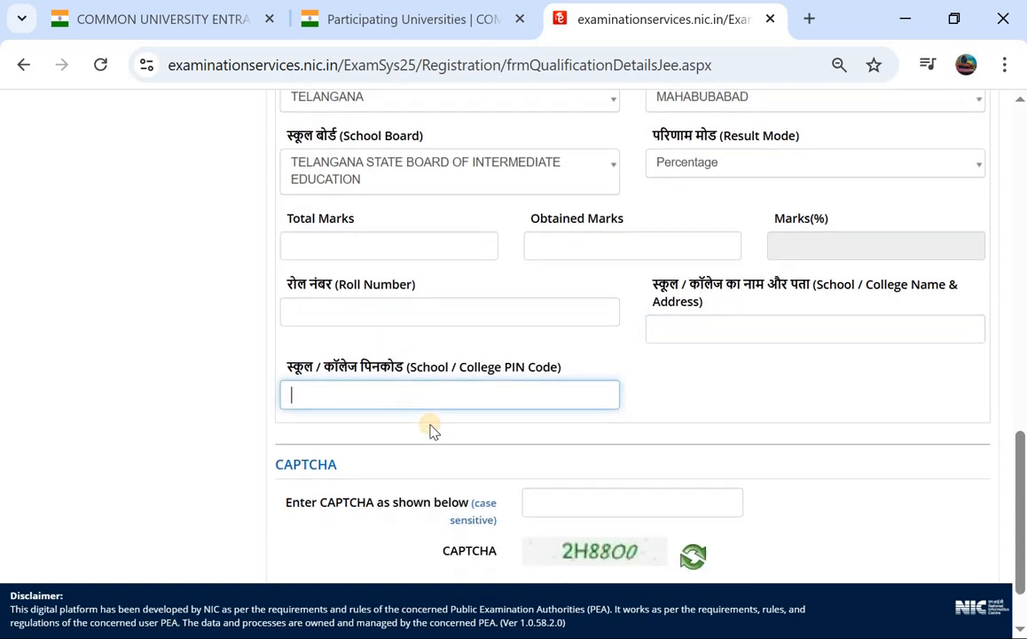
scroll(455, 382, "down", 2)
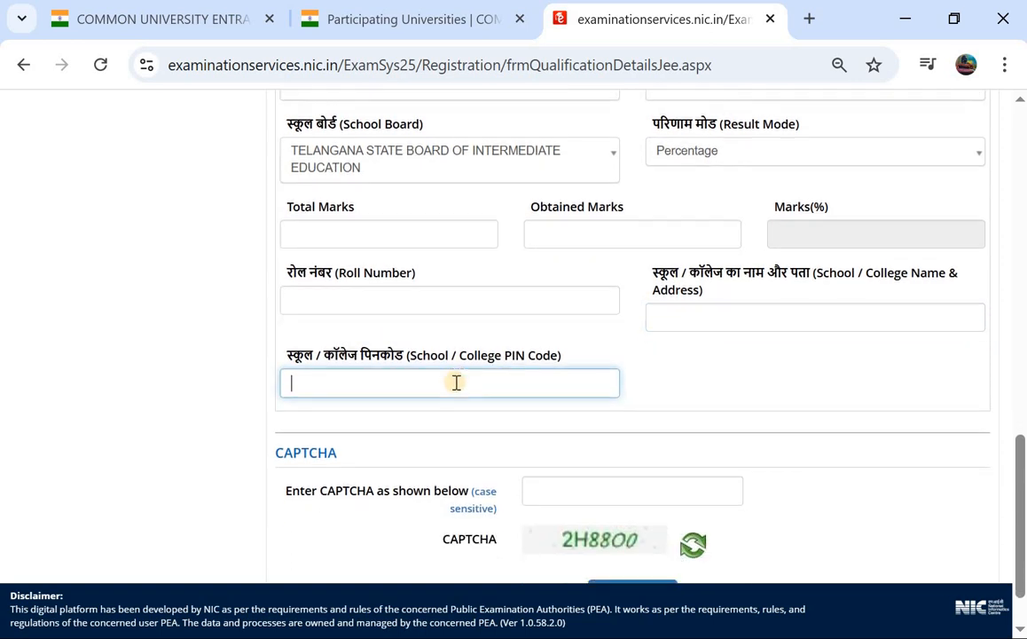
scroll(557, 254, "up", 10)
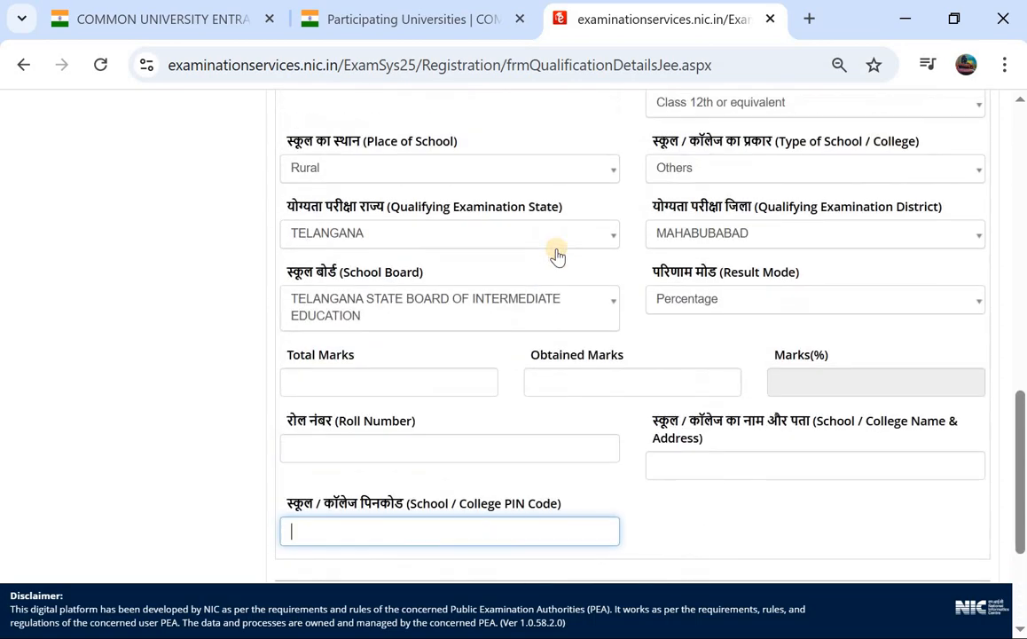
scroll(557, 255, "down", 9)
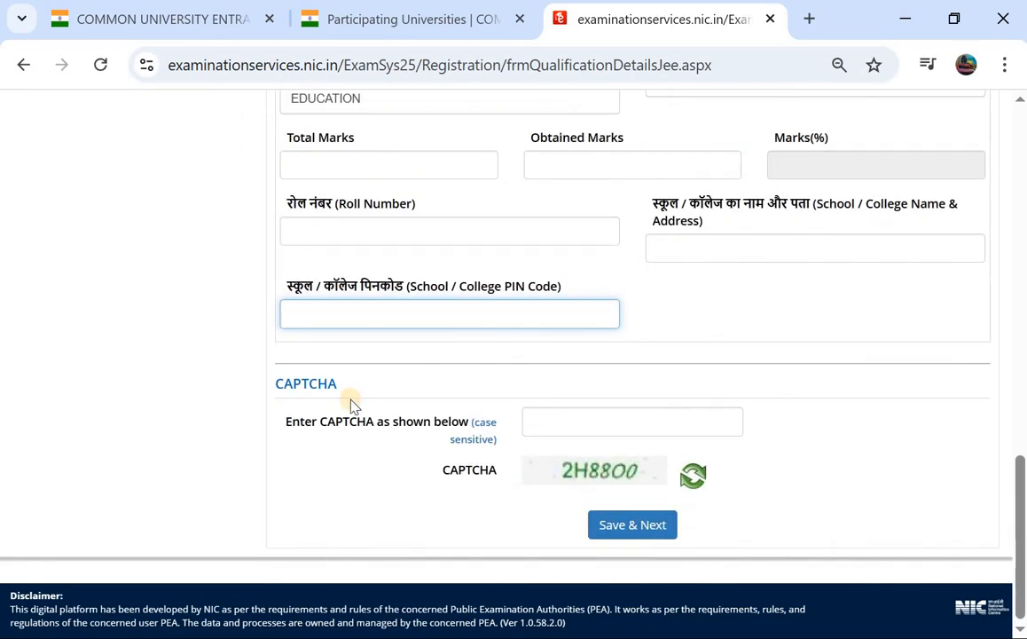
left_click(628, 525)
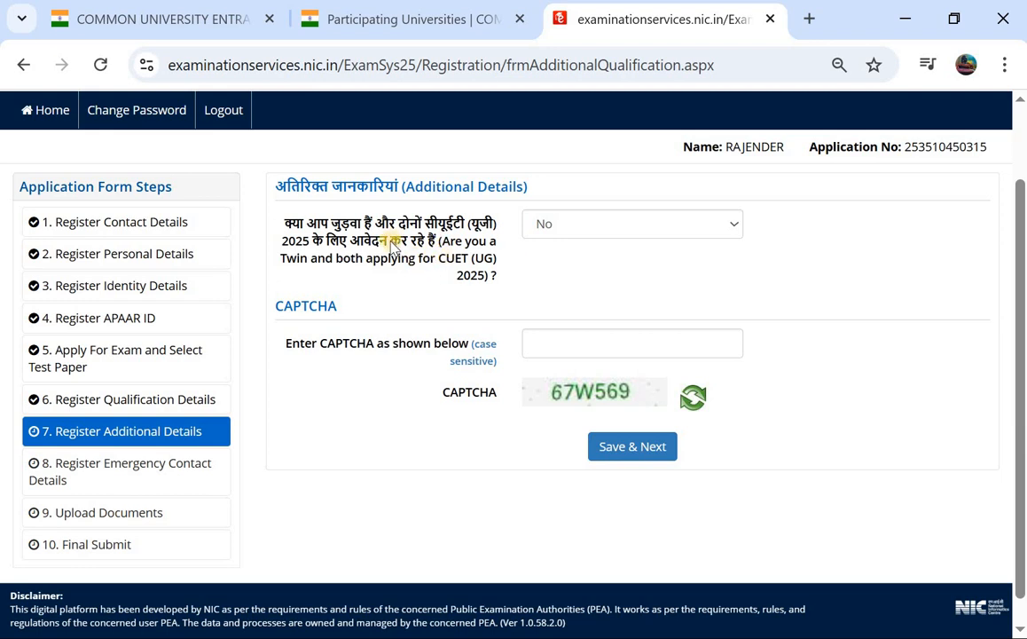
left_click(541, 223)
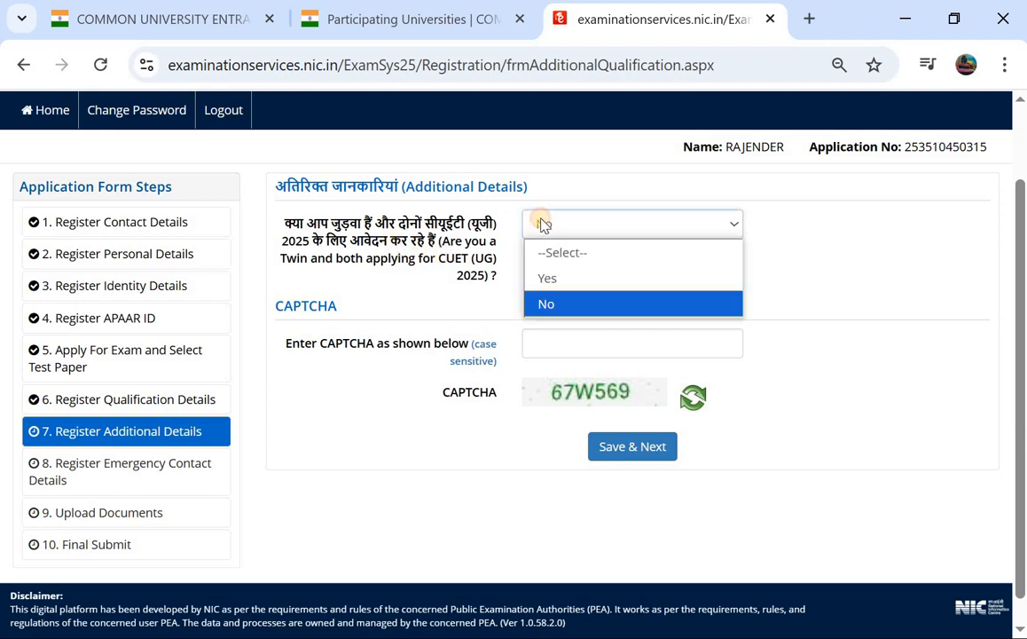
left_click(551, 278)
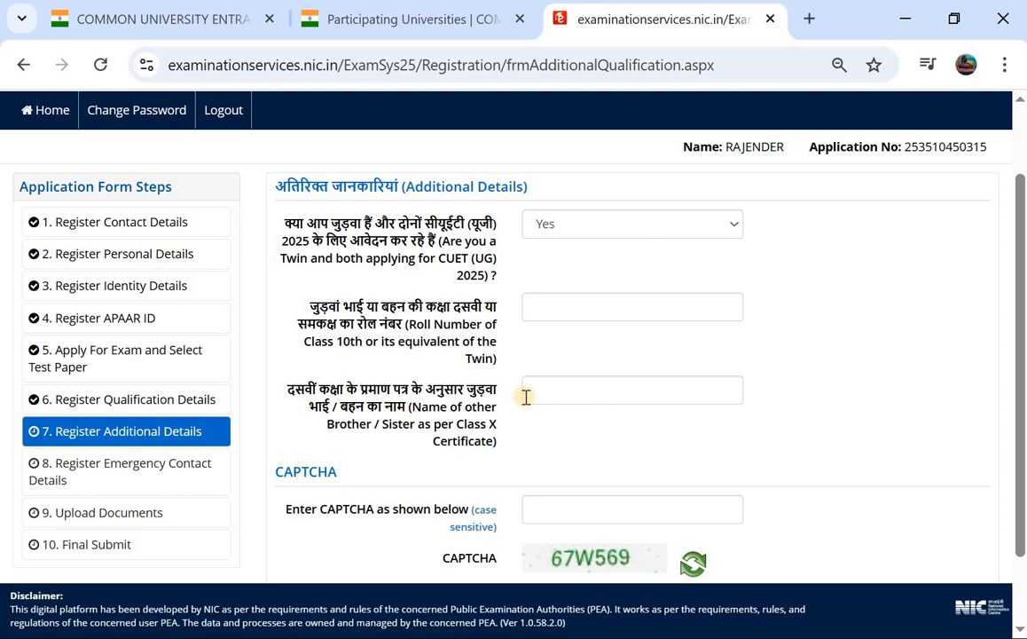
left_click(550, 228)
left_click(546, 304)
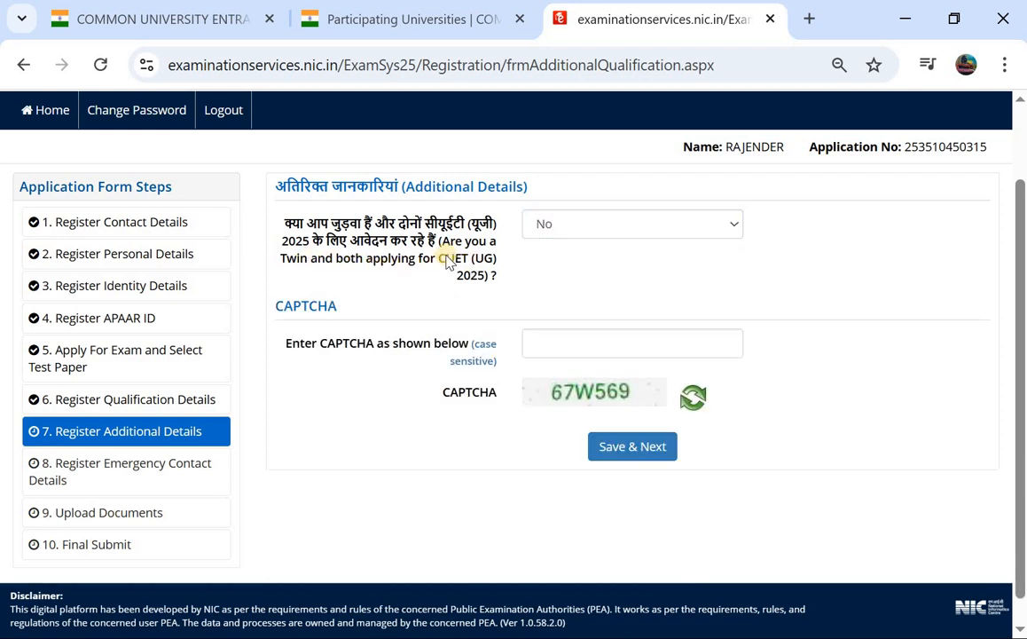
left_click(570, 229)
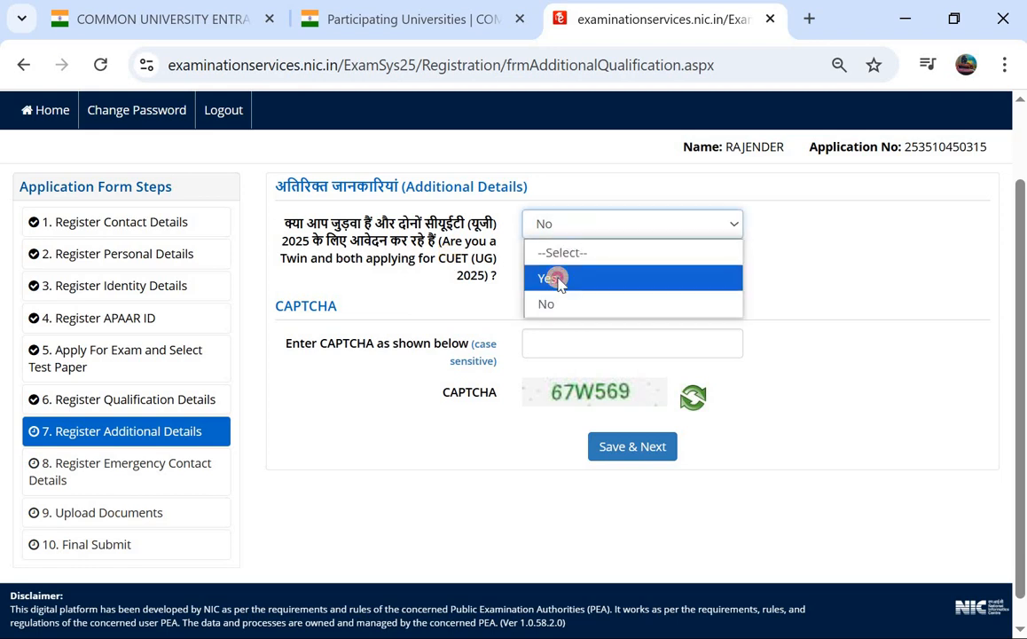
left_click(552, 279)
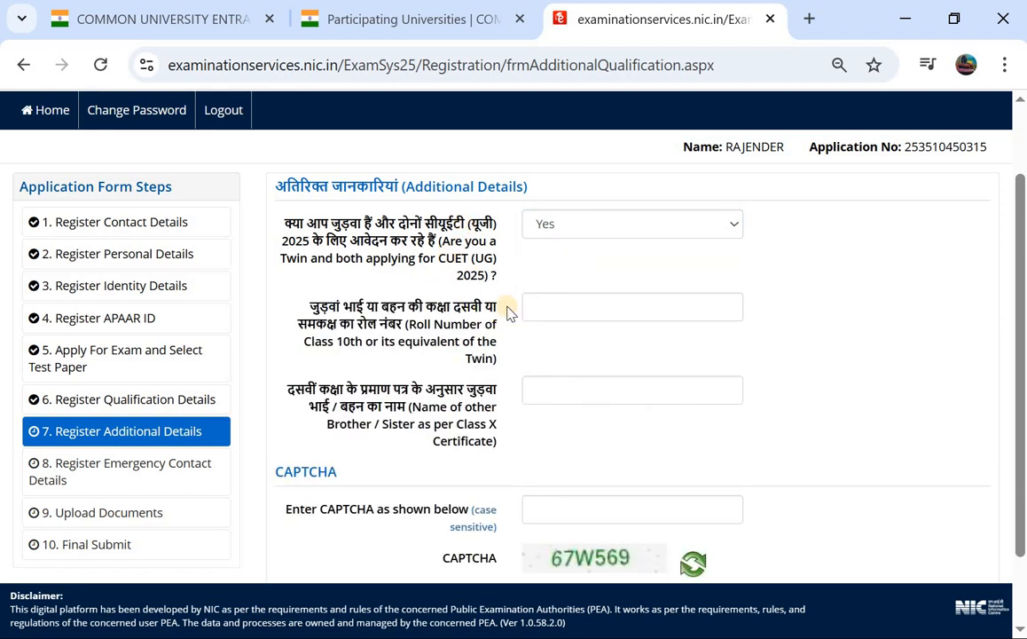
left_click(536, 395)
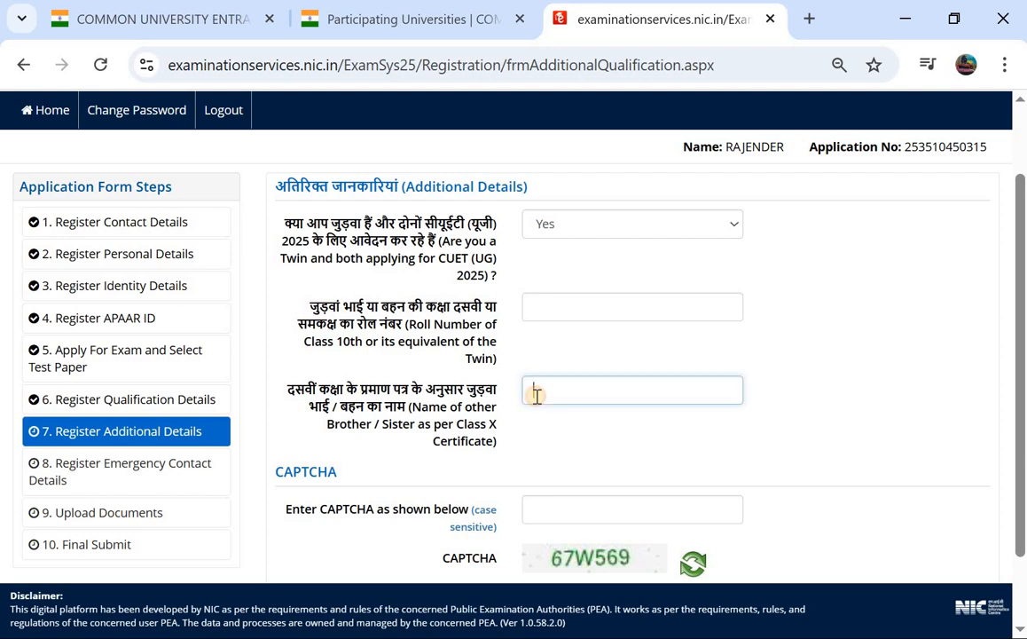
left_click(604, 230)
left_click(586, 304)
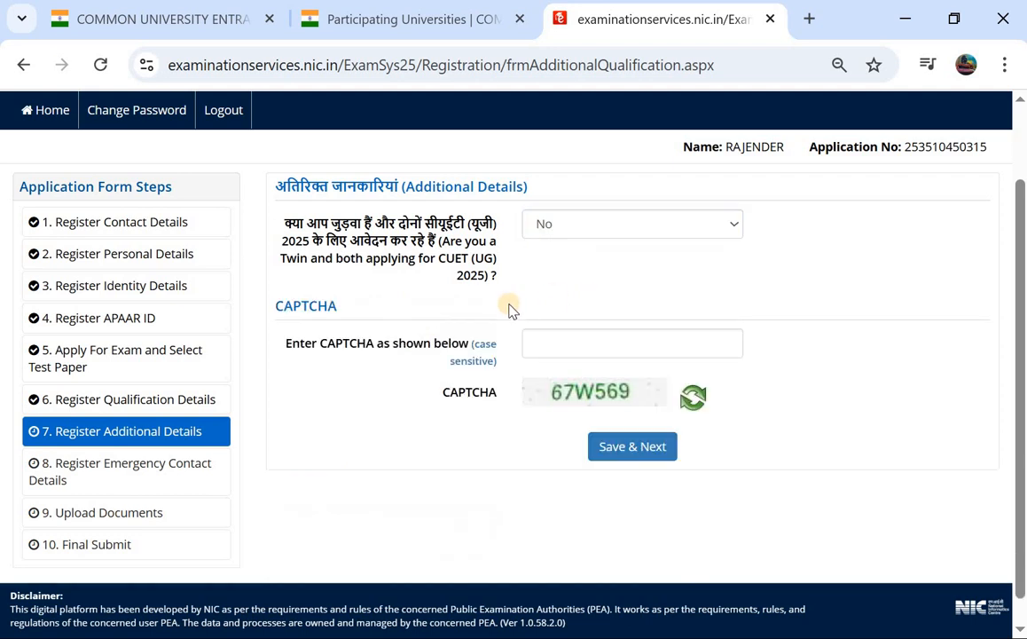
scroll(510, 308, "down", 1)
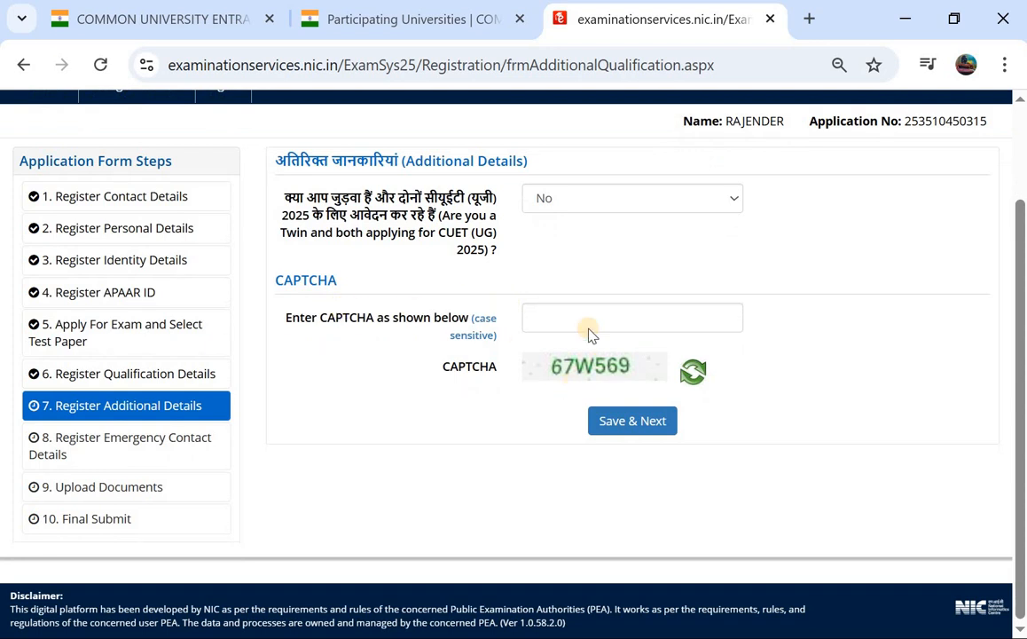
Save the additional details and choose India as the emergency contact's country code.
left_click(617, 431)
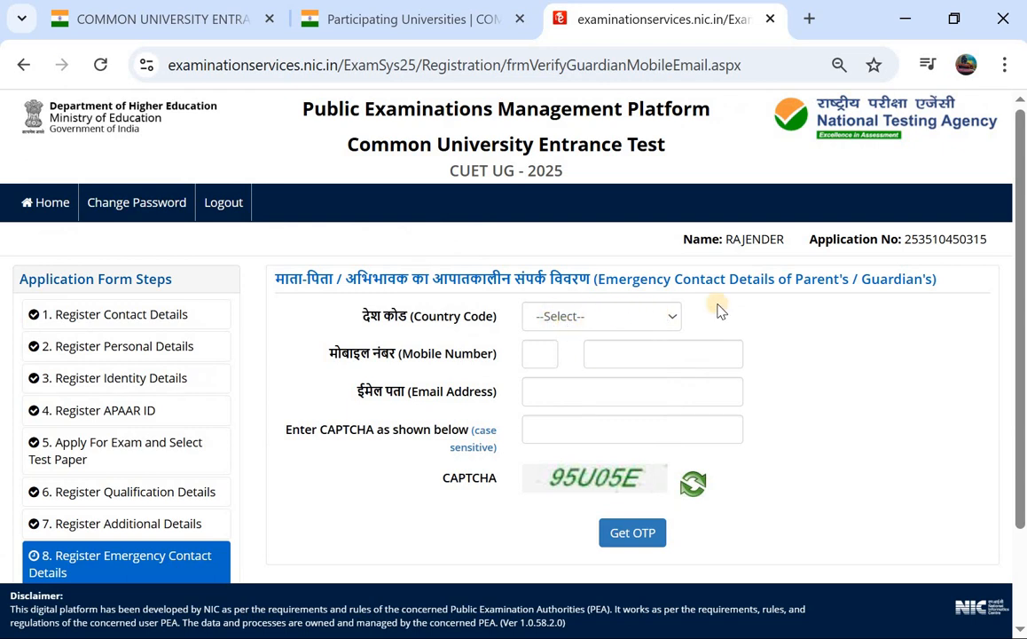
left_click(607, 317)
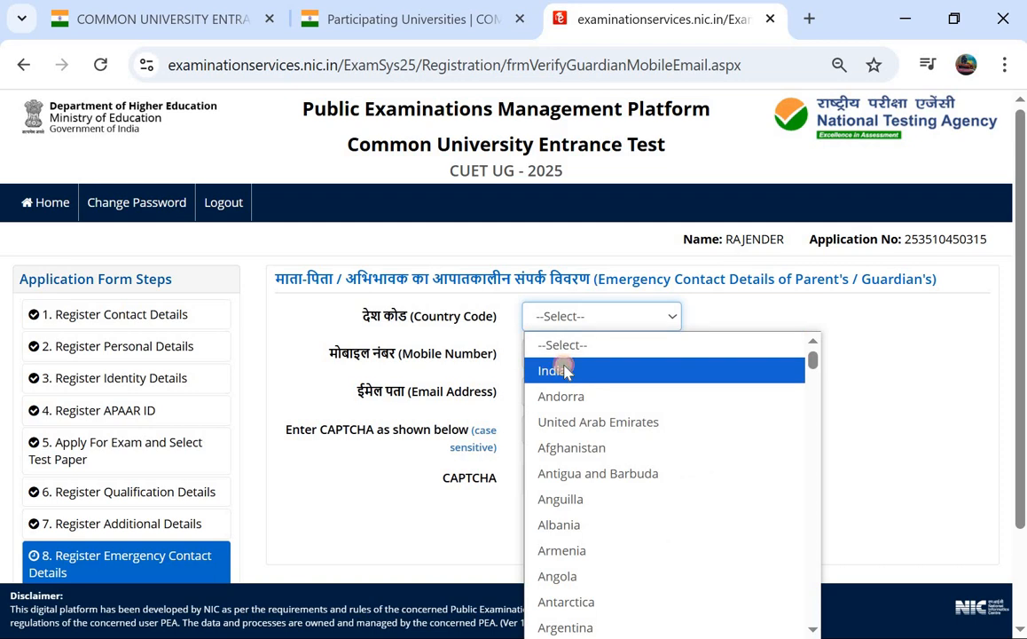
left_click(550, 367)
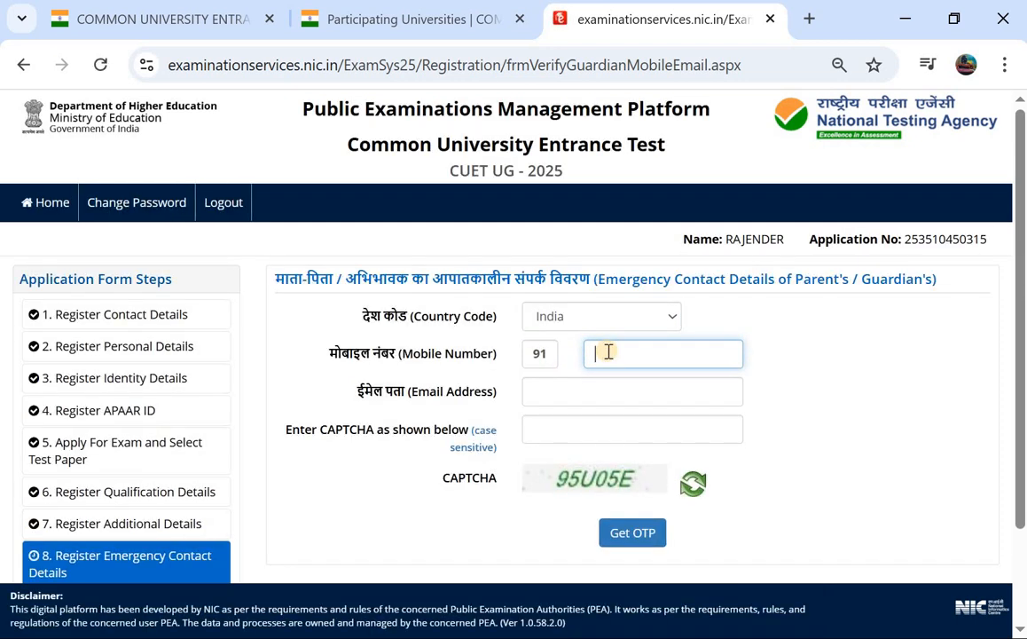
Fill in the guardian's email address and verify the emergency contact to continue.
left_click(552, 392)
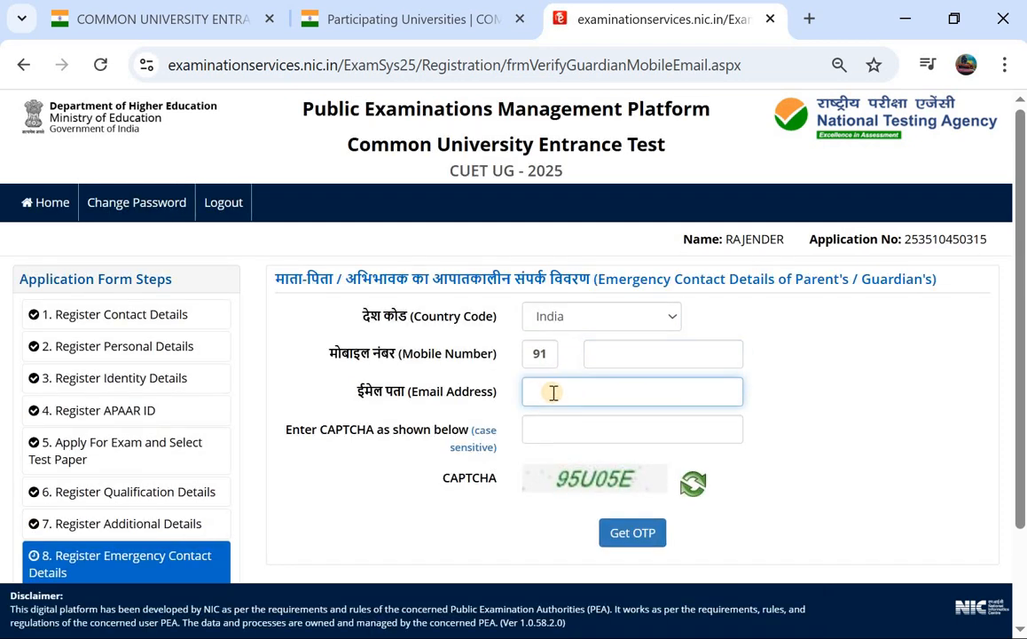
scroll(553, 392, "down", 1)
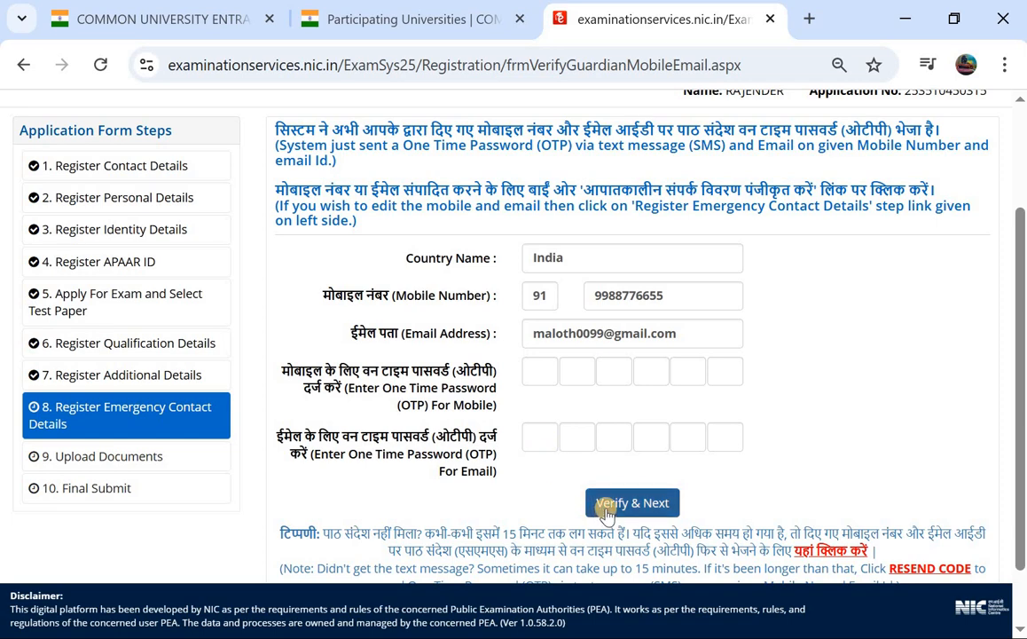
scroll(600, 484, "down", 1)
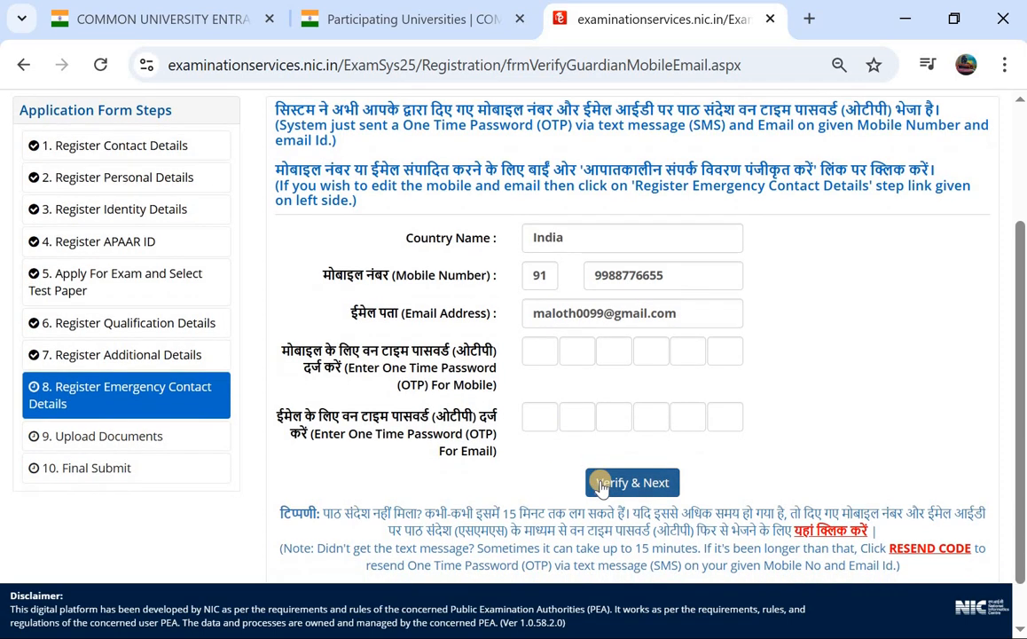
left_click(601, 485)
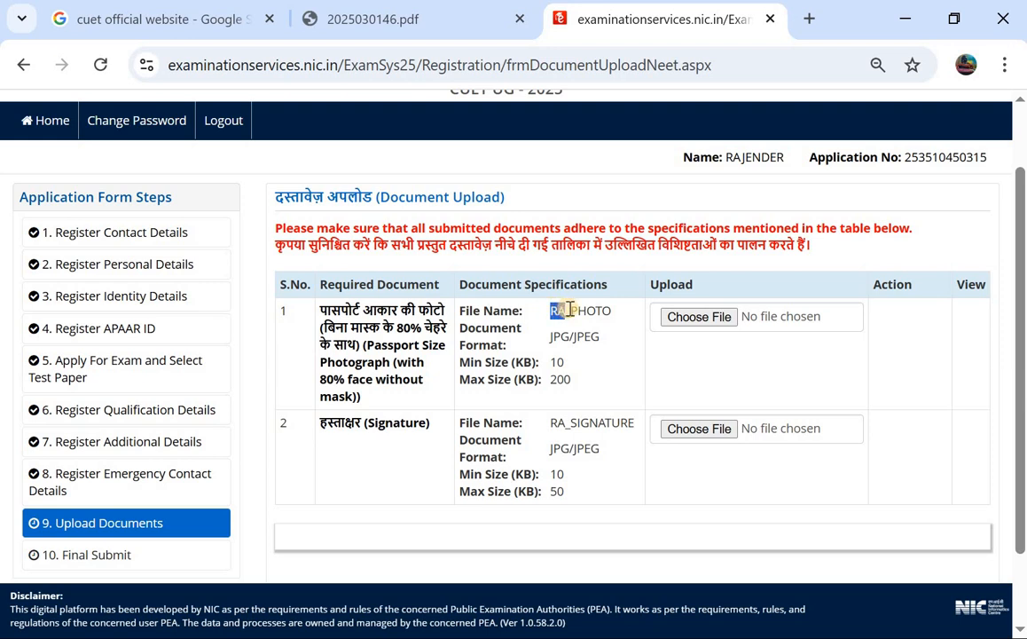
Select the required RA_PHOTO file name, then switch to the 2025030146.pdf tab.
left_click_drag(581, 311, 610, 308)
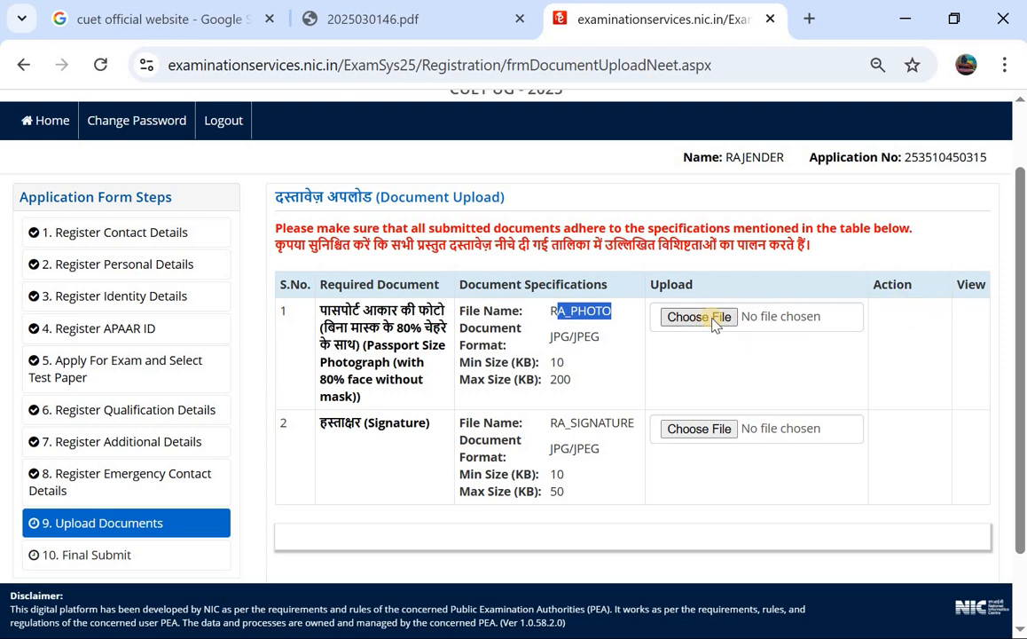
scroll(715, 321, "down", 1)
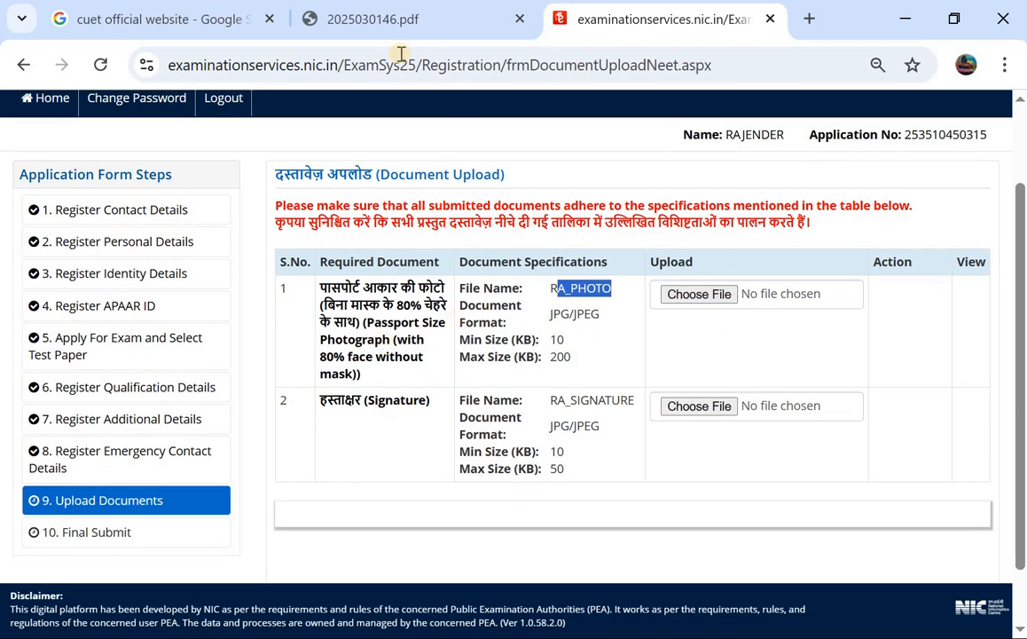
left_click(350, 19)
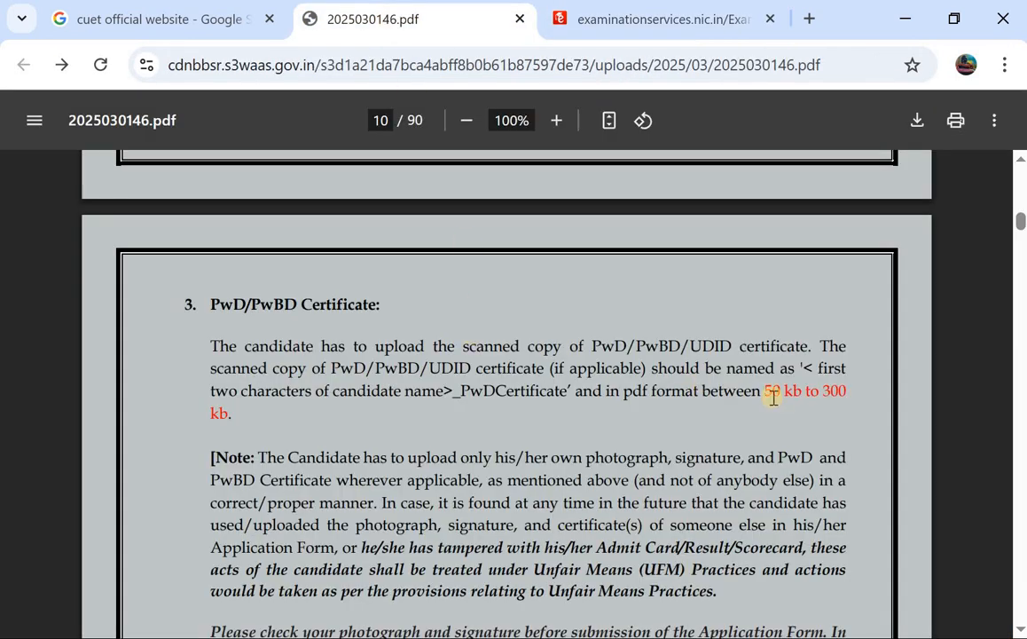
Read the photo, signature and PwD certificate size rules in the PDF, then return to Document Upload.
scroll(809, 392, "down", 1)
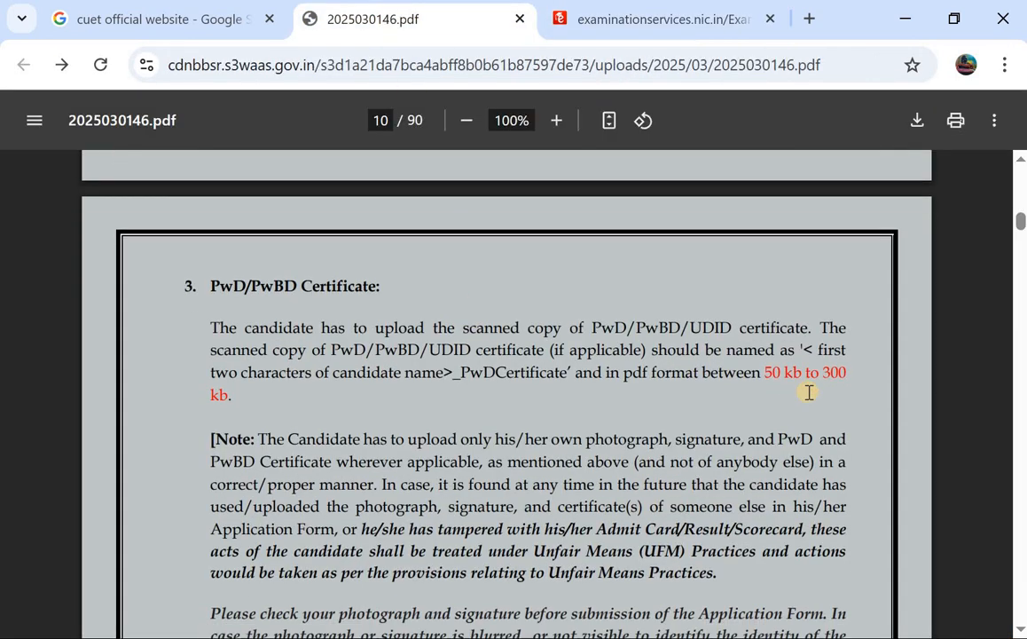
scroll(760, 387, "down", 1)
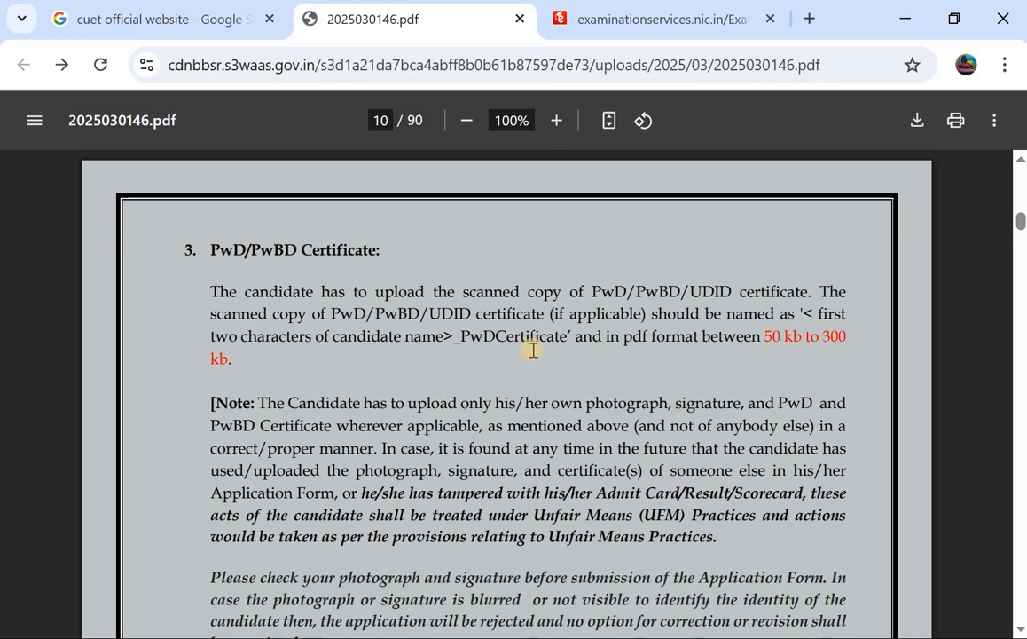
scroll(575, 322, "down", 10)
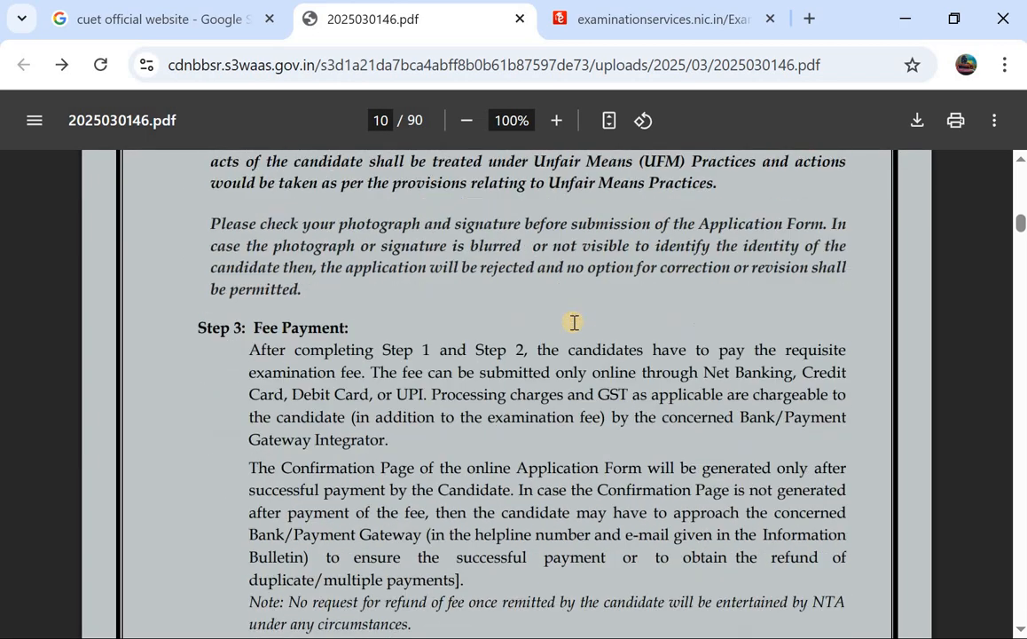
scroll(575, 322, "up", 3)
scroll(574, 322, "up", 10)
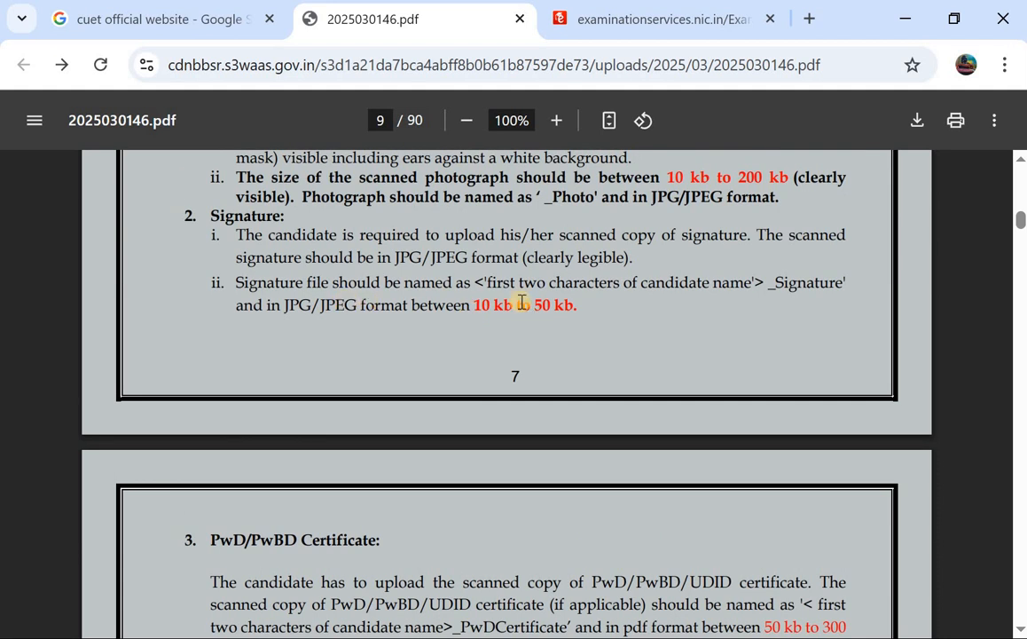
scroll(653, 207, "up", 1)
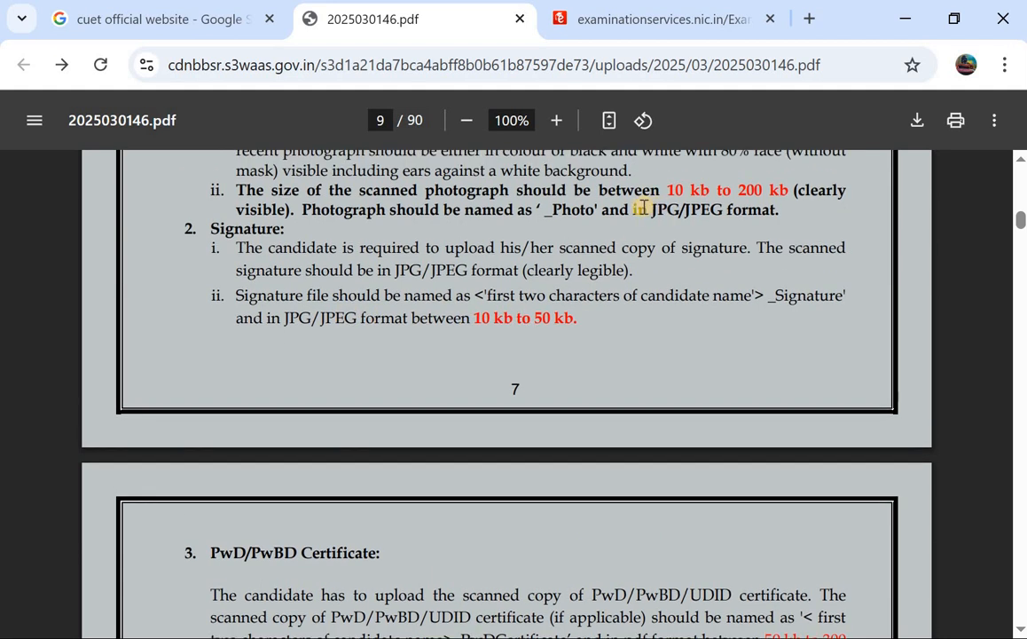
left_click(650, 21)
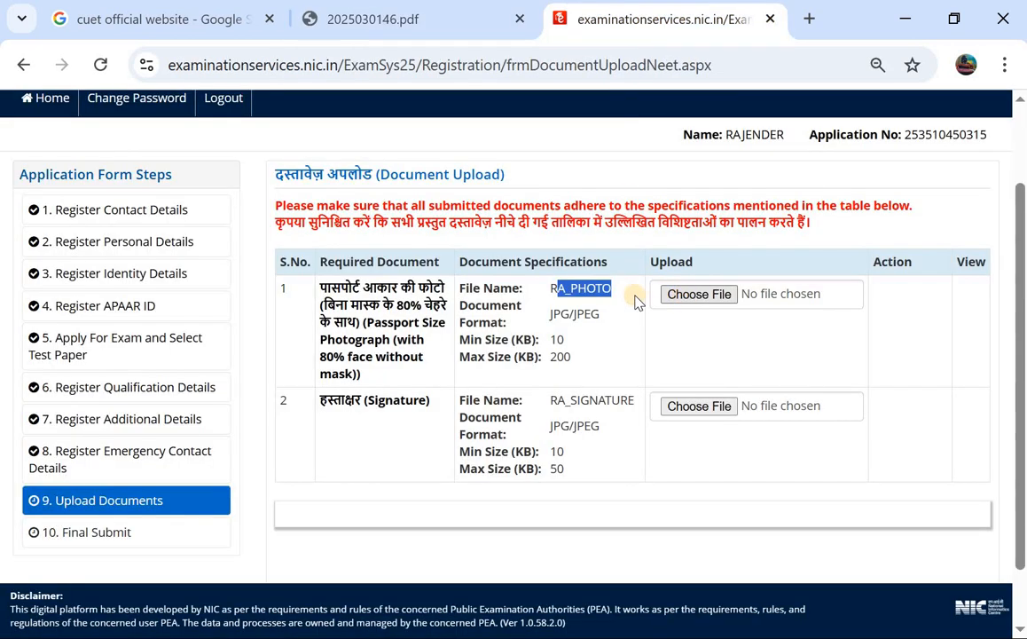
Select text on the Document Upload page and scroll down to the CAPTCHA.
left_click_drag(633, 294, 600, 289)
left_click(598, 289)
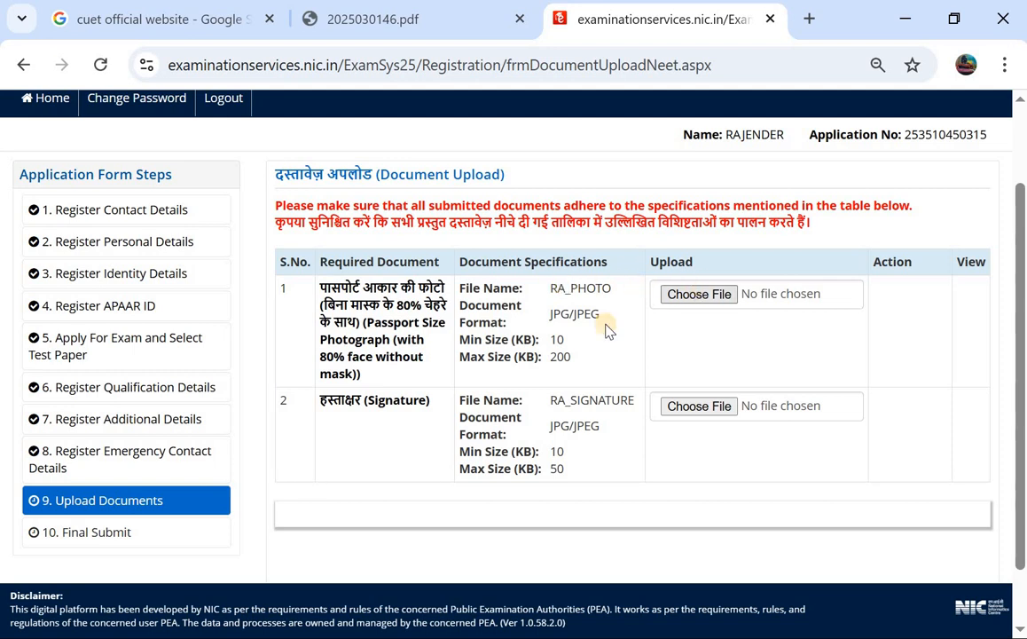
scroll(557, 355, "down", 1)
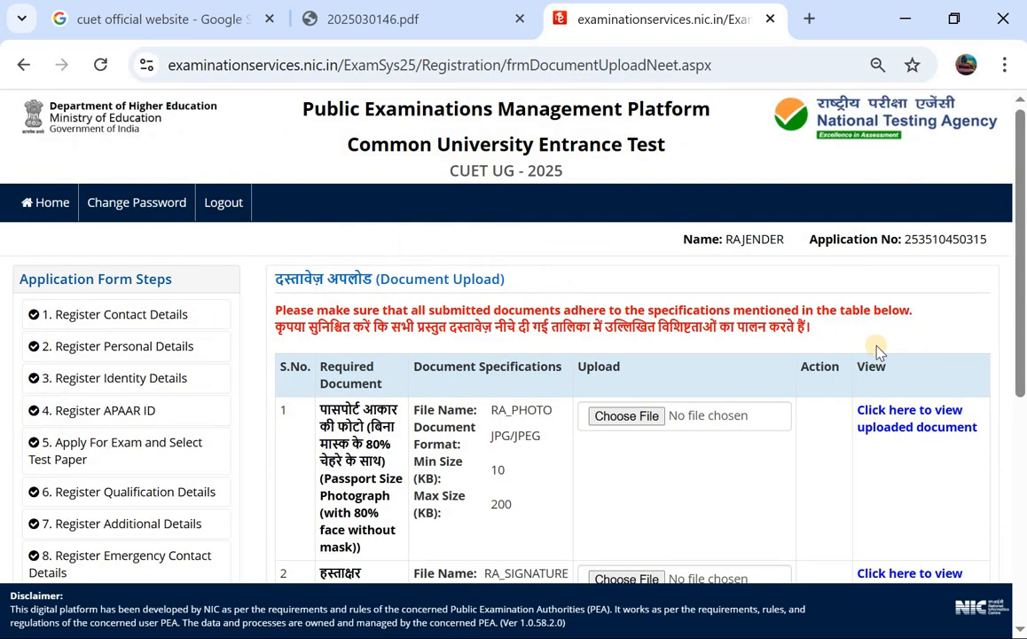
scroll(878, 350, "down", 1)
scroll(922, 382, "down", 1)
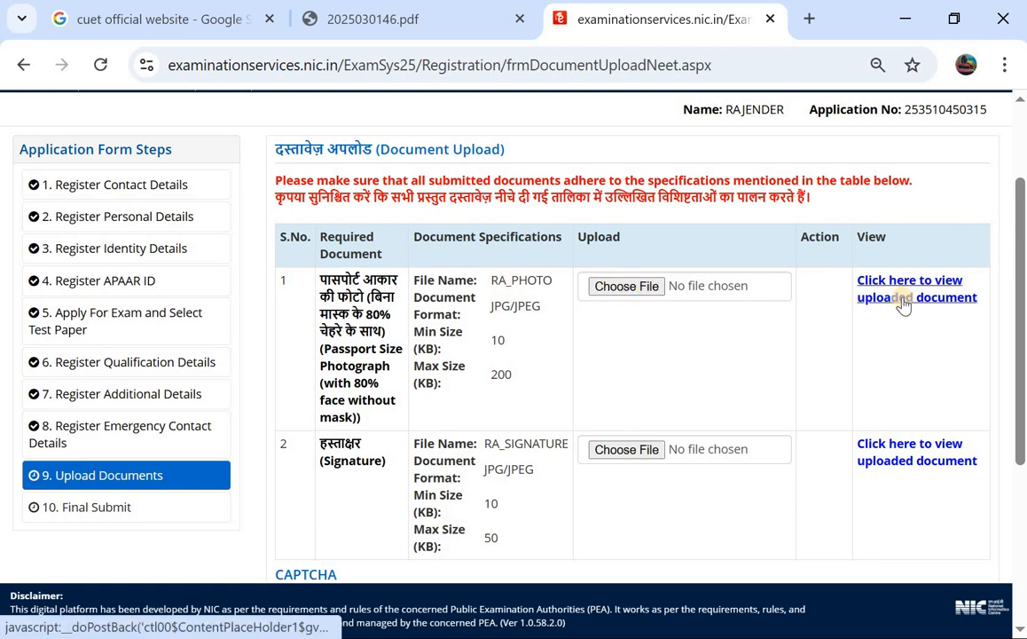
scroll(905, 303, "down", 1)
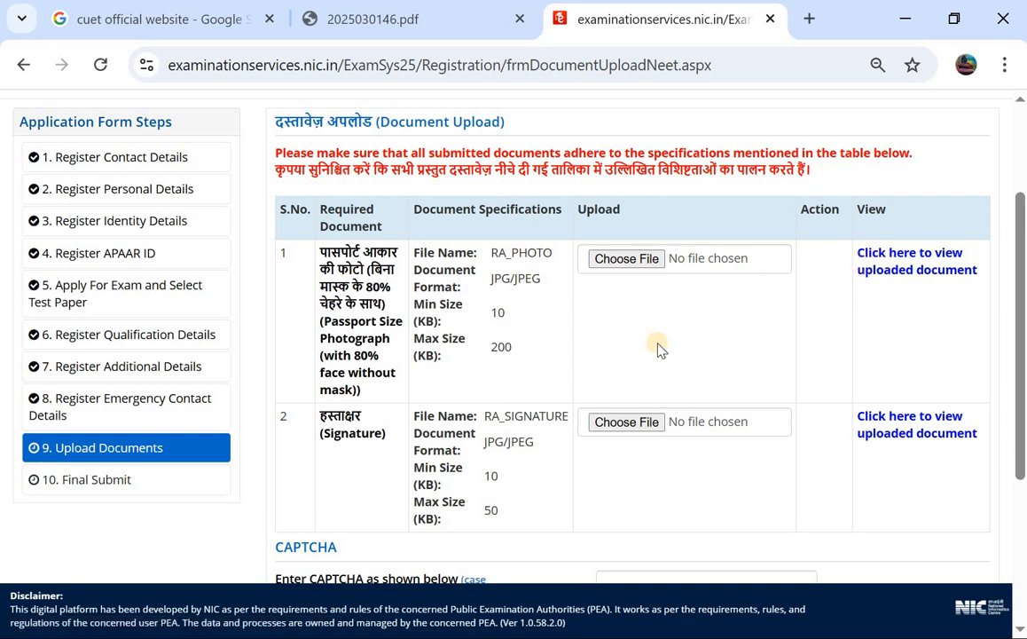
scroll(575, 483, "down", 3)
Enter the displayed CAPTCHA code and save the Document Upload step.
left_click(632, 450)
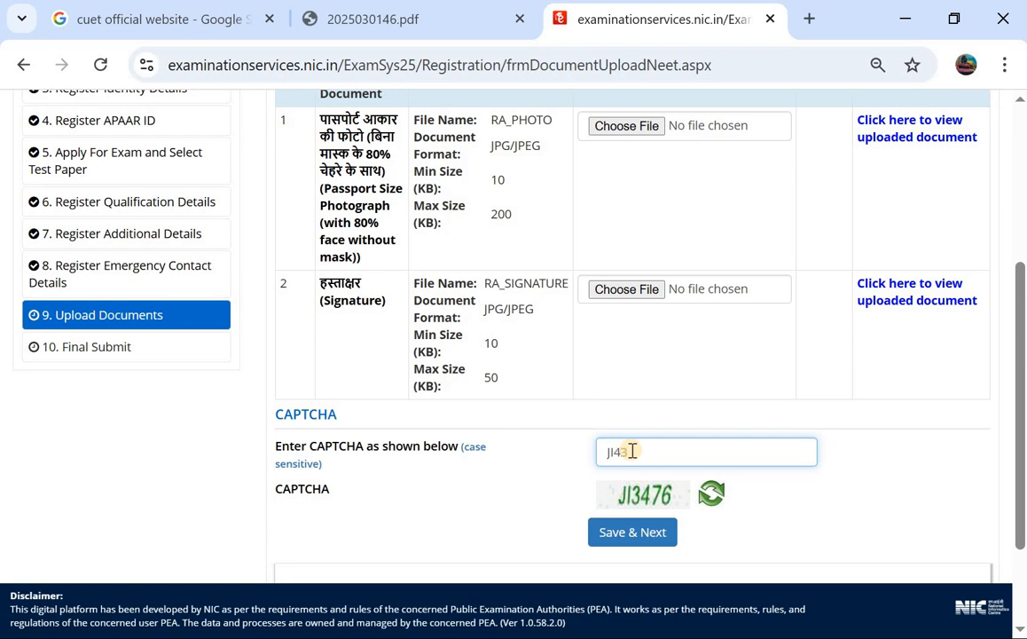
type("JI4376")
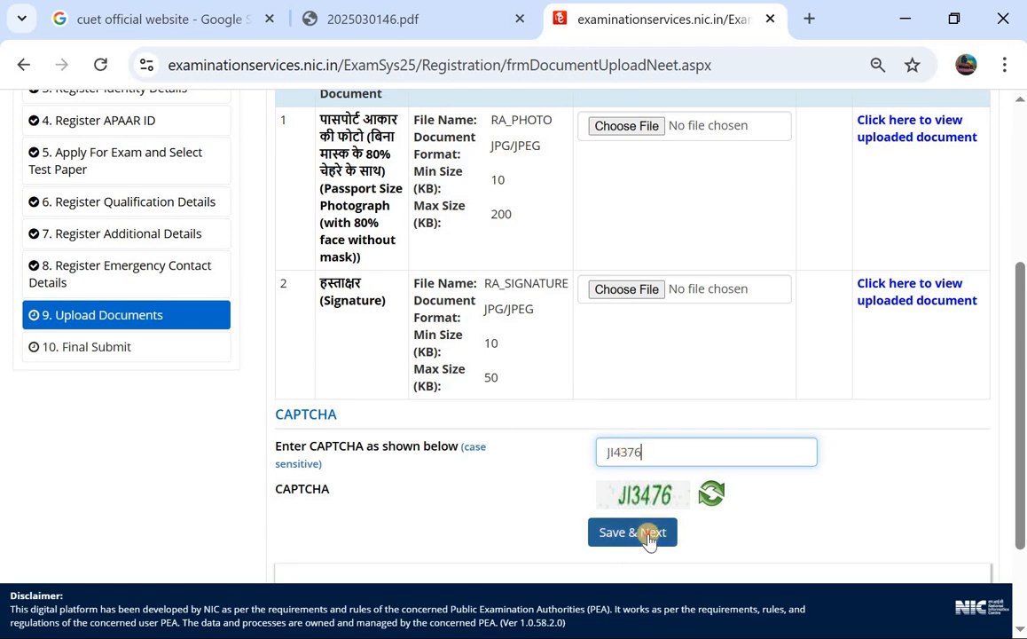
left_click(650, 533)
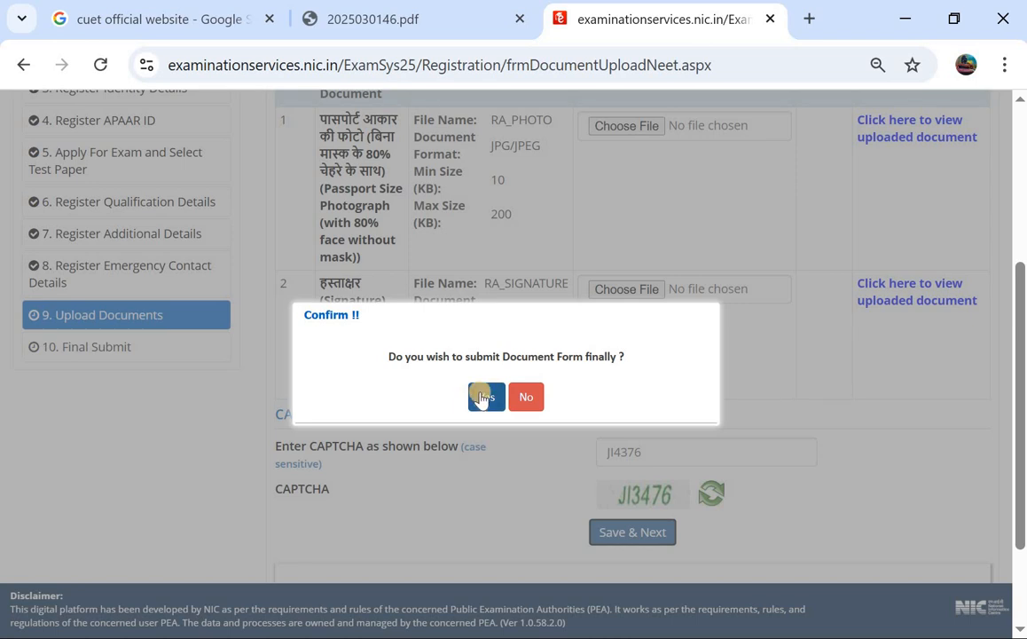
Confirm the document form submission and dismiss the Review Page notice.
left_click(483, 397)
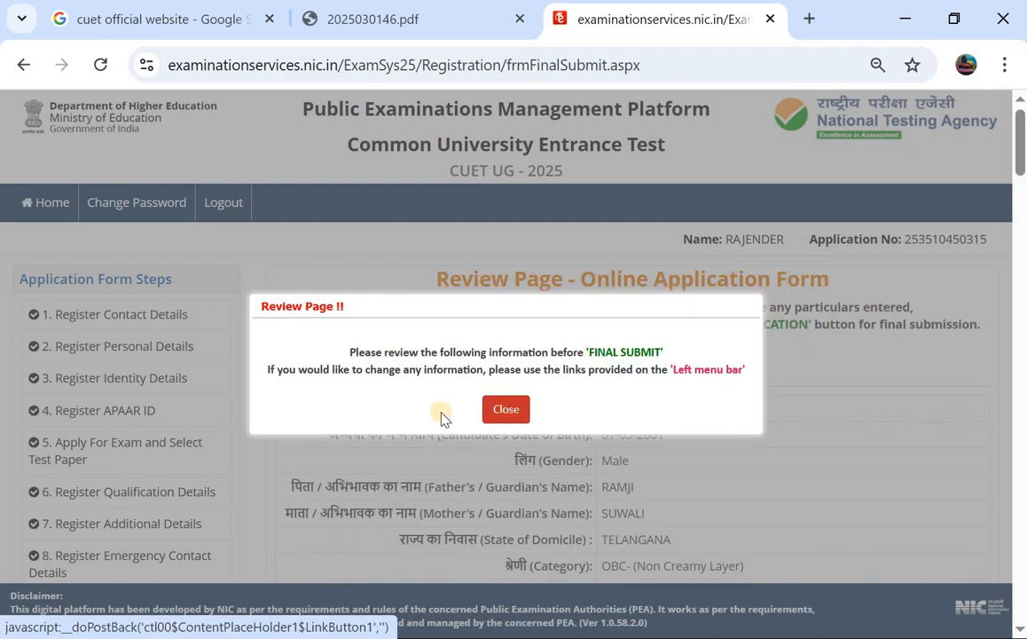
left_click(489, 411)
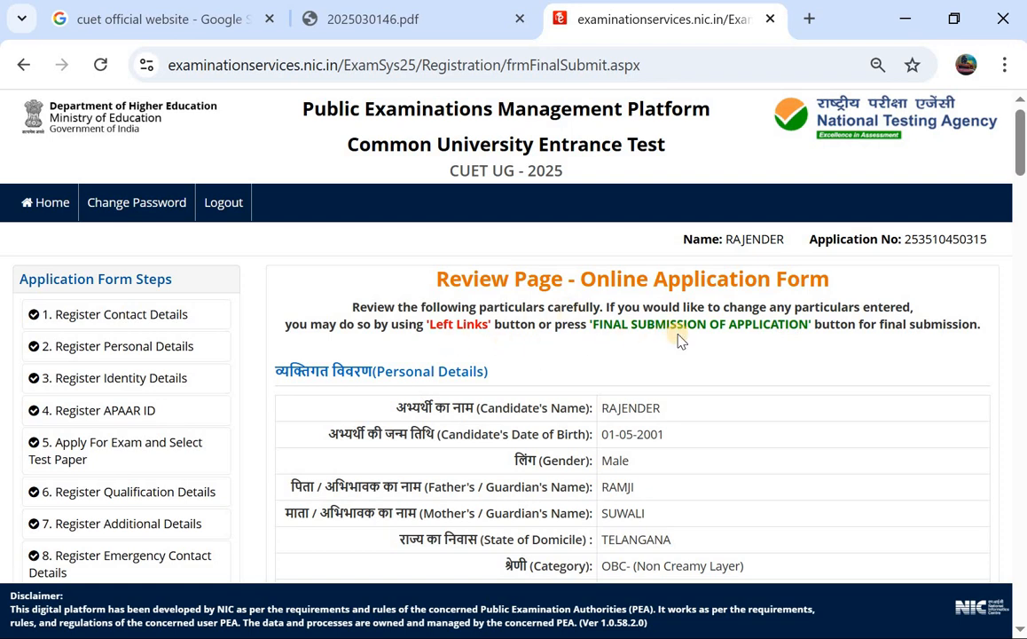
scroll(740, 332, "down", 1)
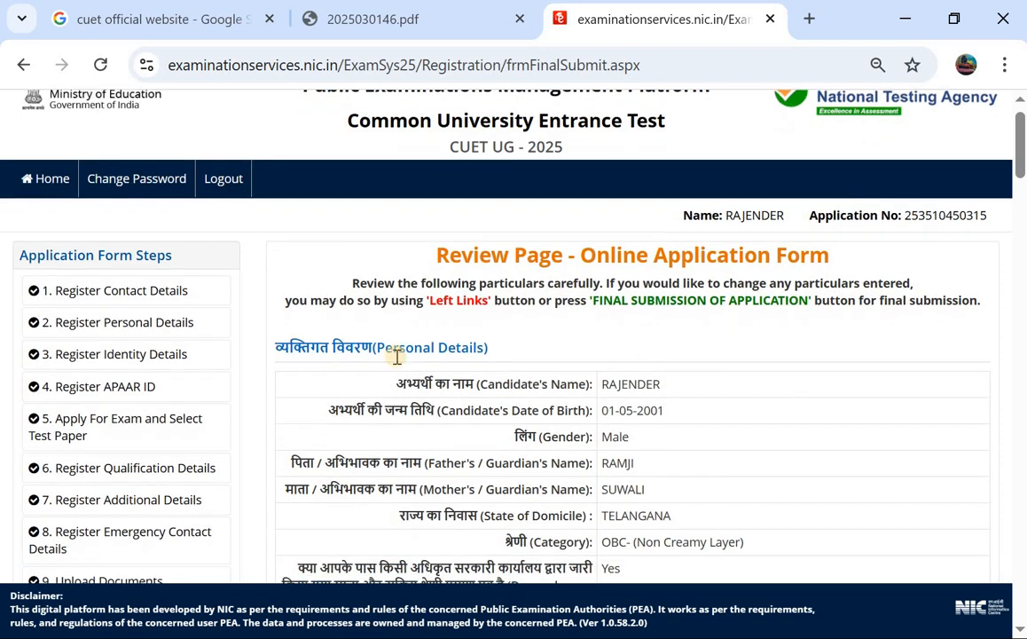
scroll(397, 356, "down", 1)
scroll(126, 378, "down", 2)
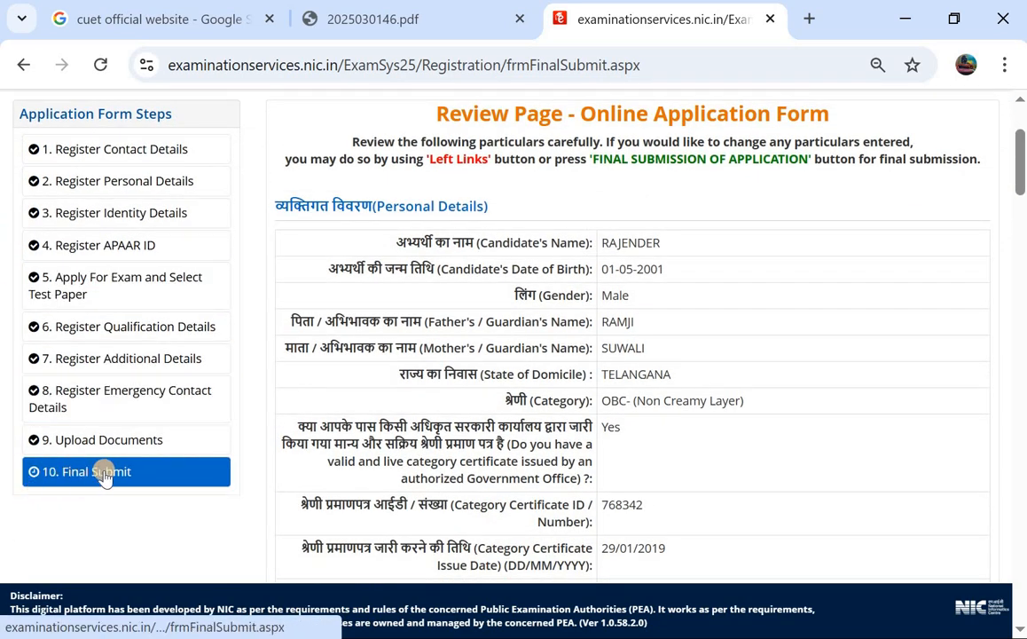
scroll(345, 376, "down", 10)
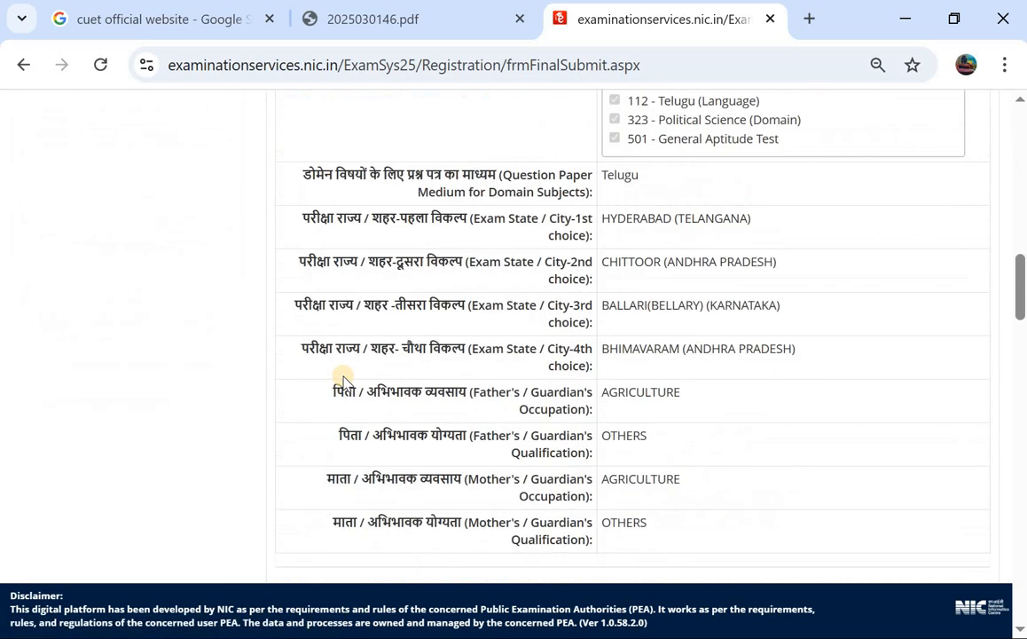
scroll(344, 376, "down", 15)
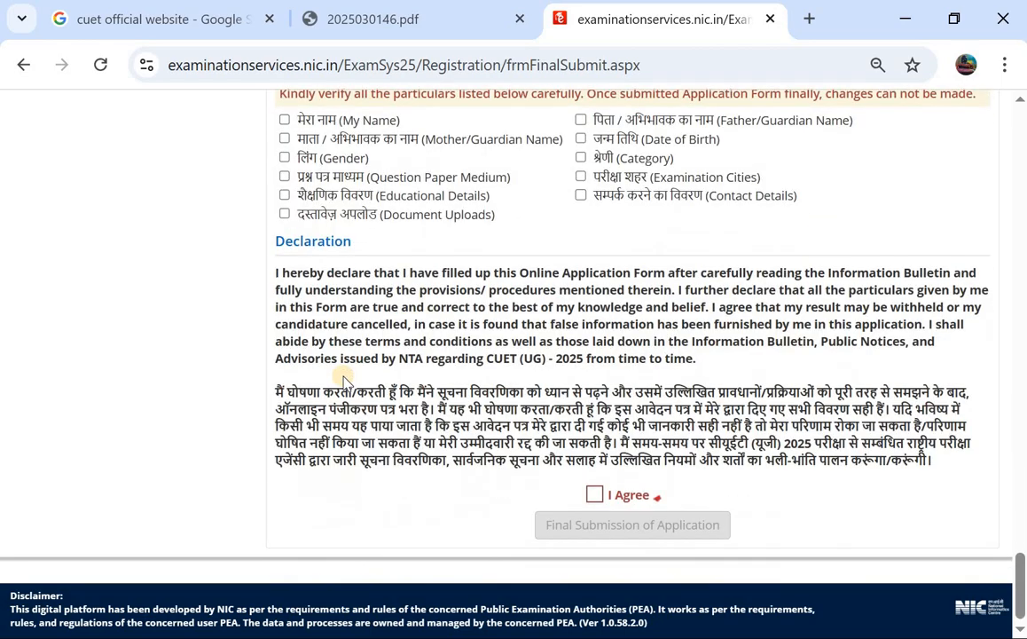
scroll(341, 377, "up", 2)
scroll(333, 222, "down", 2)
scroll(346, 155, "up", 1)
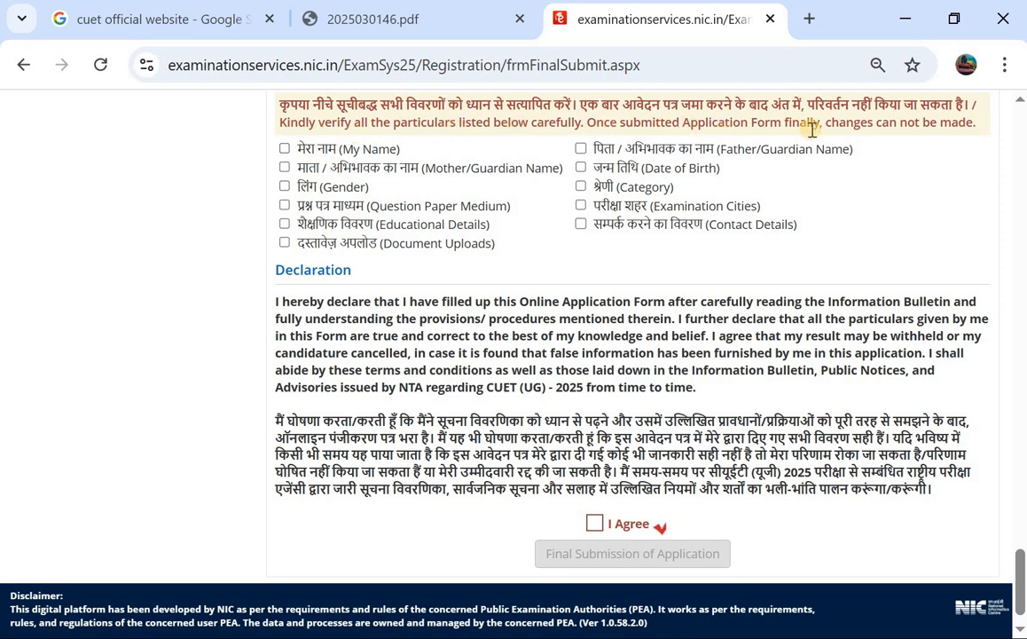
Mark all review items verified, from My Name through Document Uploads.
left_click(284, 149)
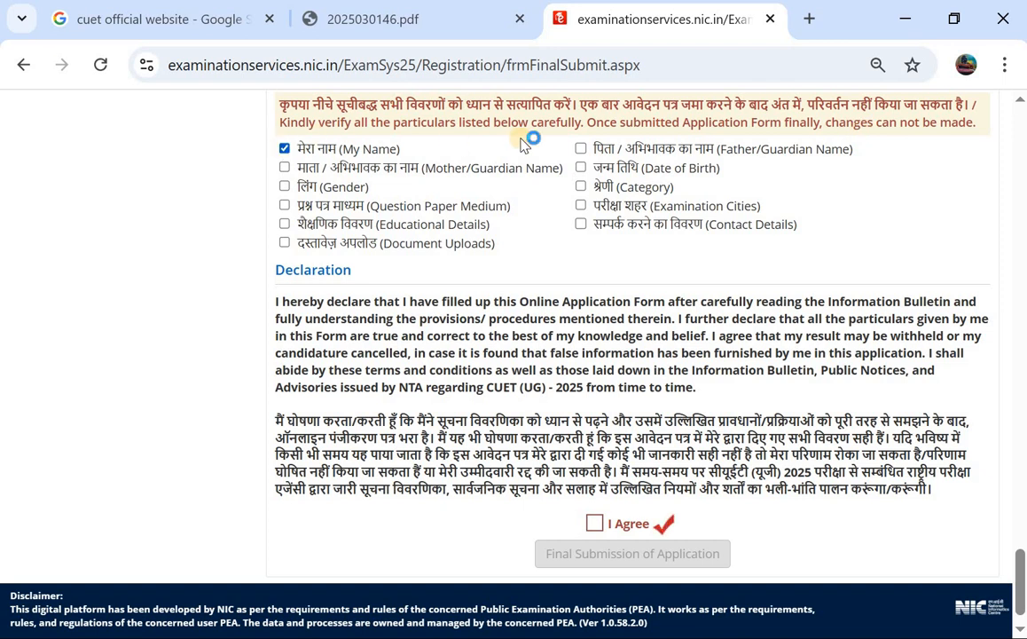
left_click(581, 149)
left_click(285, 167)
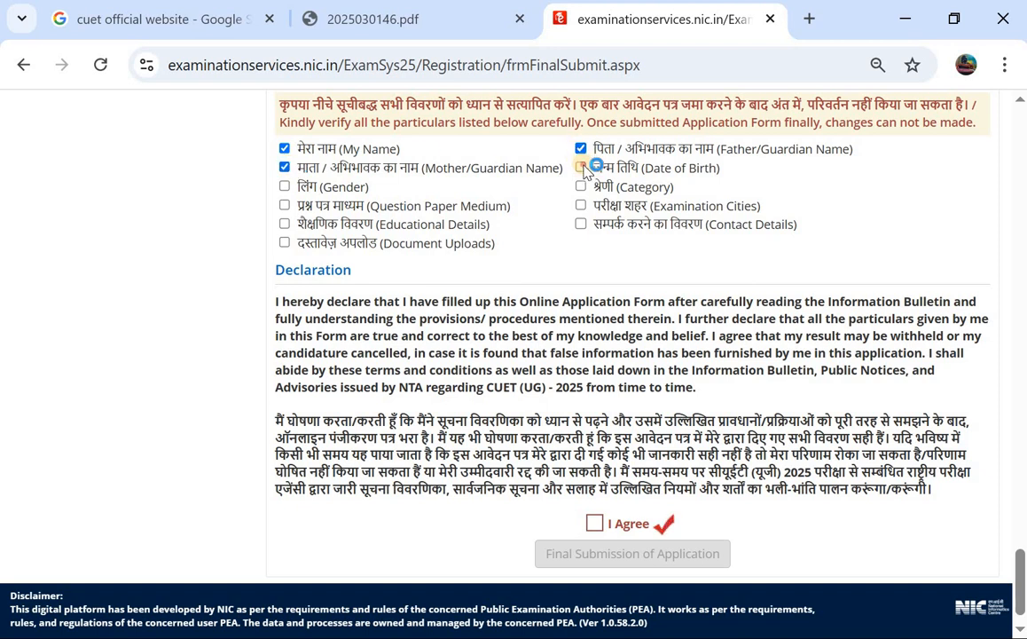
left_click(581, 168)
left_click(284, 187)
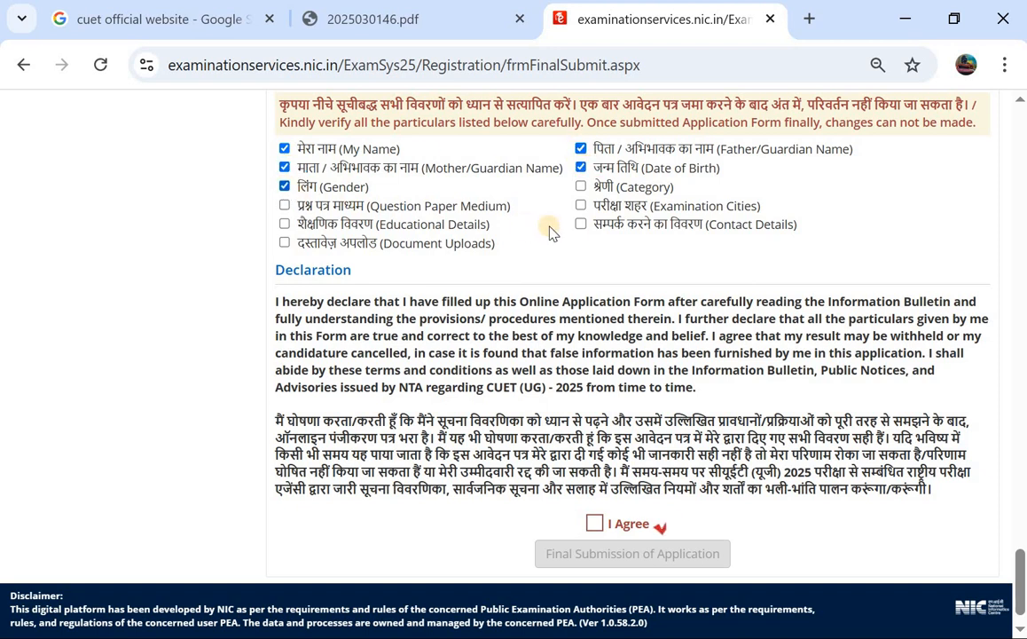
left_click(581, 187)
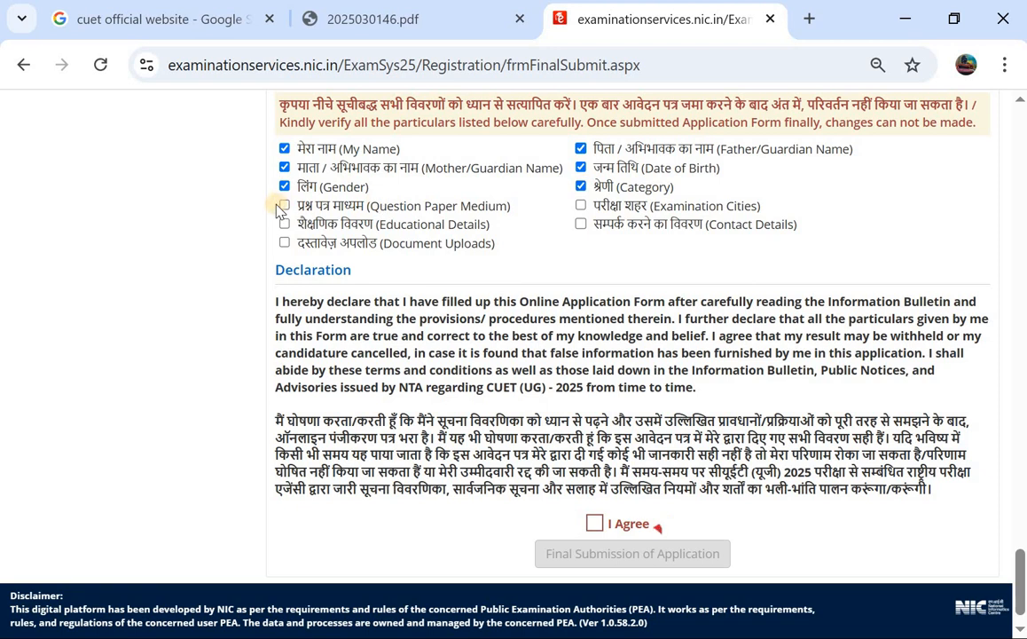
left_click(284, 206)
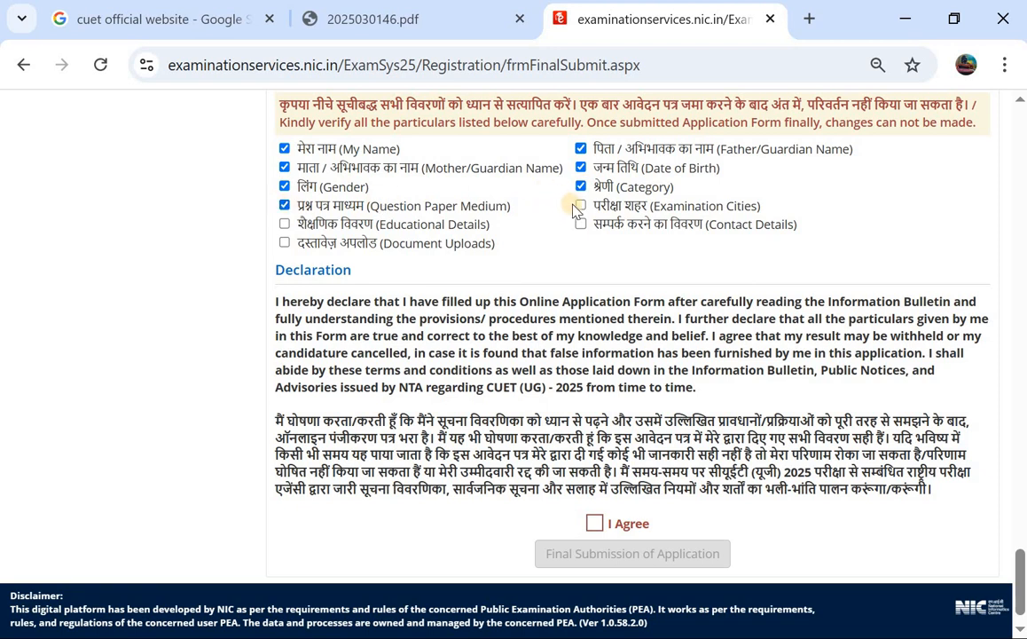
left_click(284, 225)
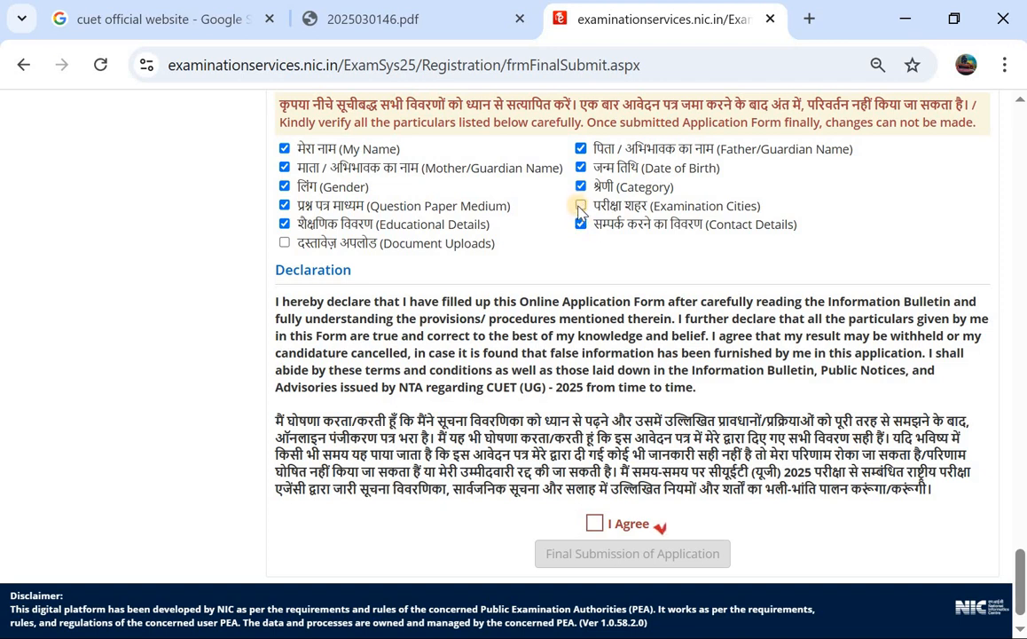
left_click(580, 207)
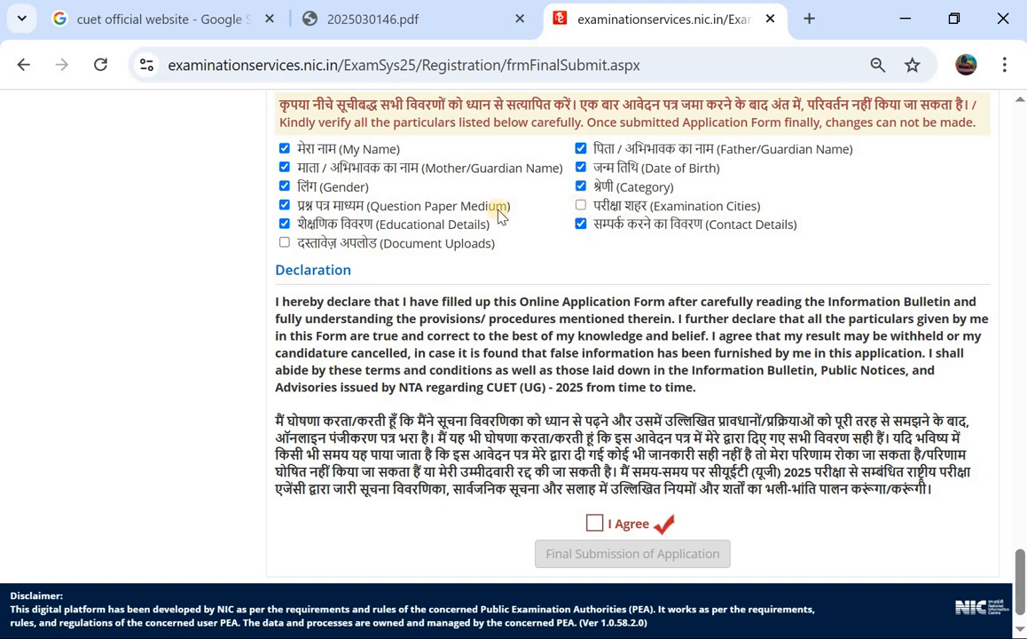
left_click(284, 244)
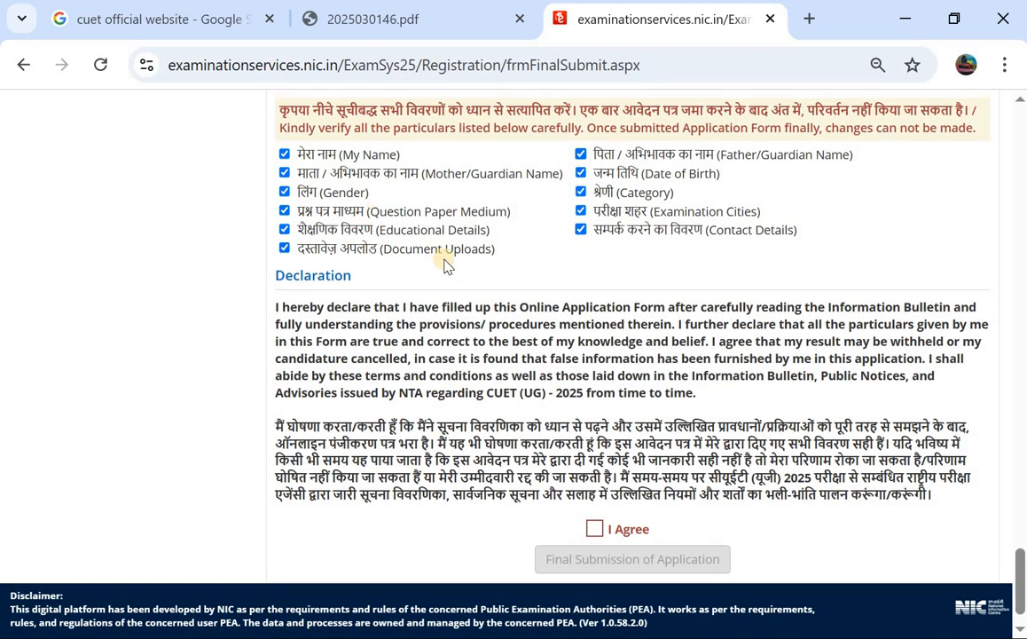
Tick I Agree to accept the declaration.
scroll(447, 264, "up", 1)
scroll(530, 263, "down", 1)
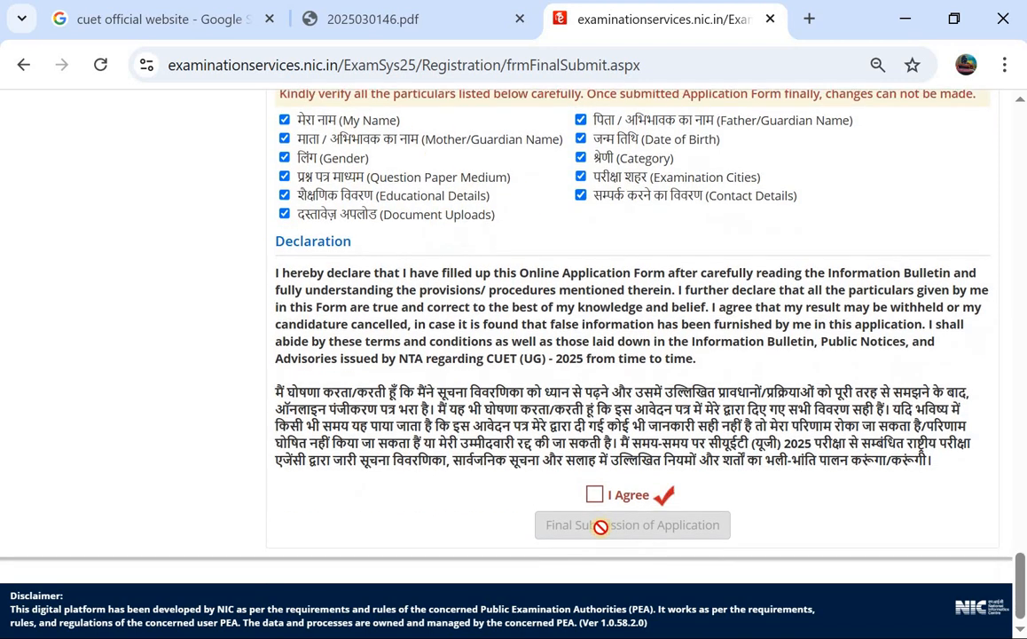
left_click(599, 495)
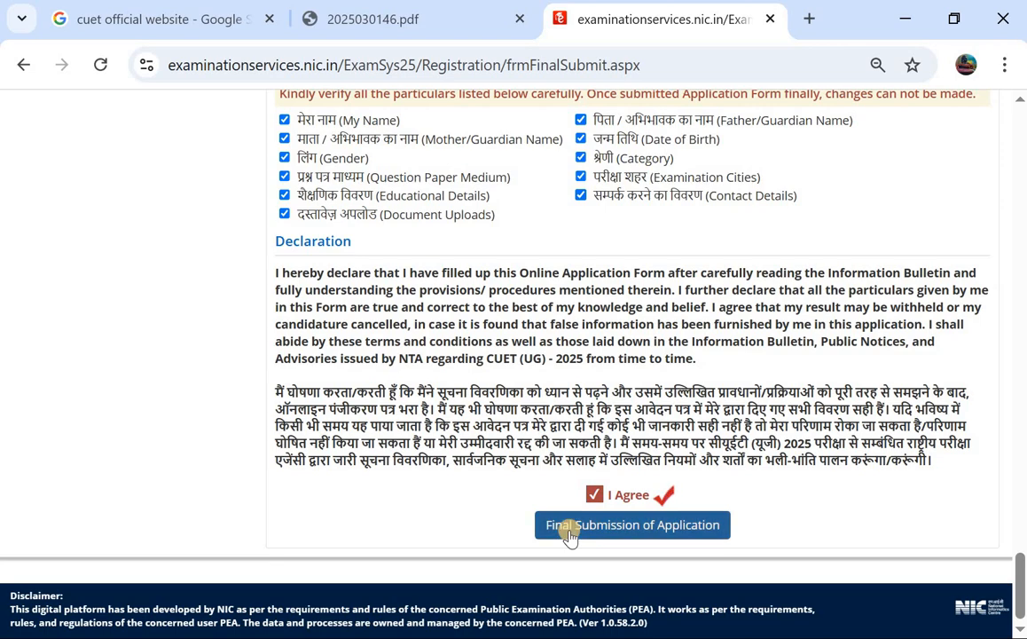
scroll(224, 327, "up", 2)
Scroll through the review page and jump to the personal details step.
scroll(223, 326, "up", 20)
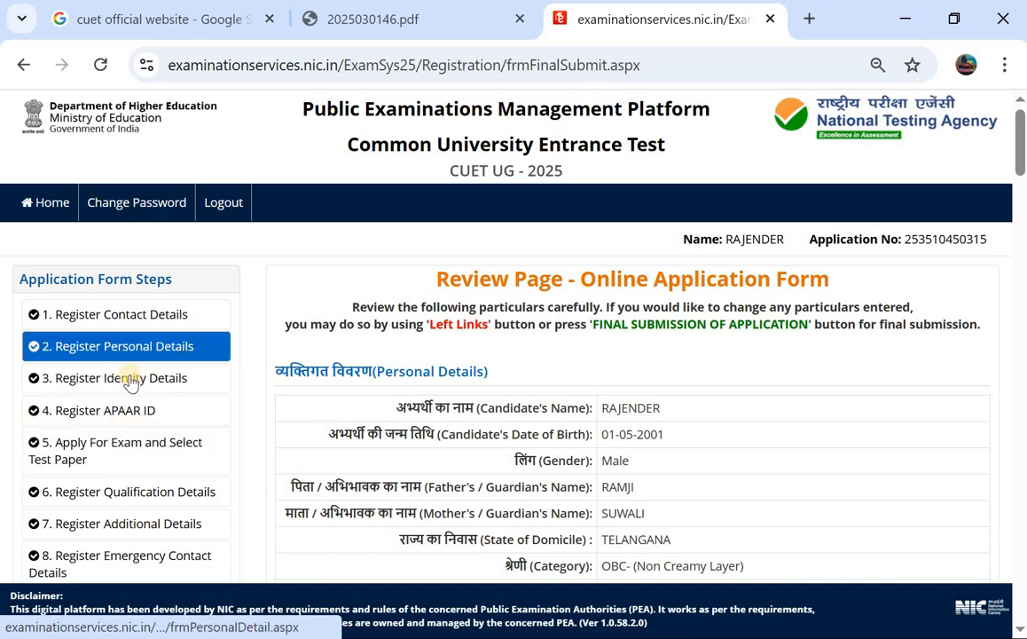
scroll(291, 396, "down", 2)
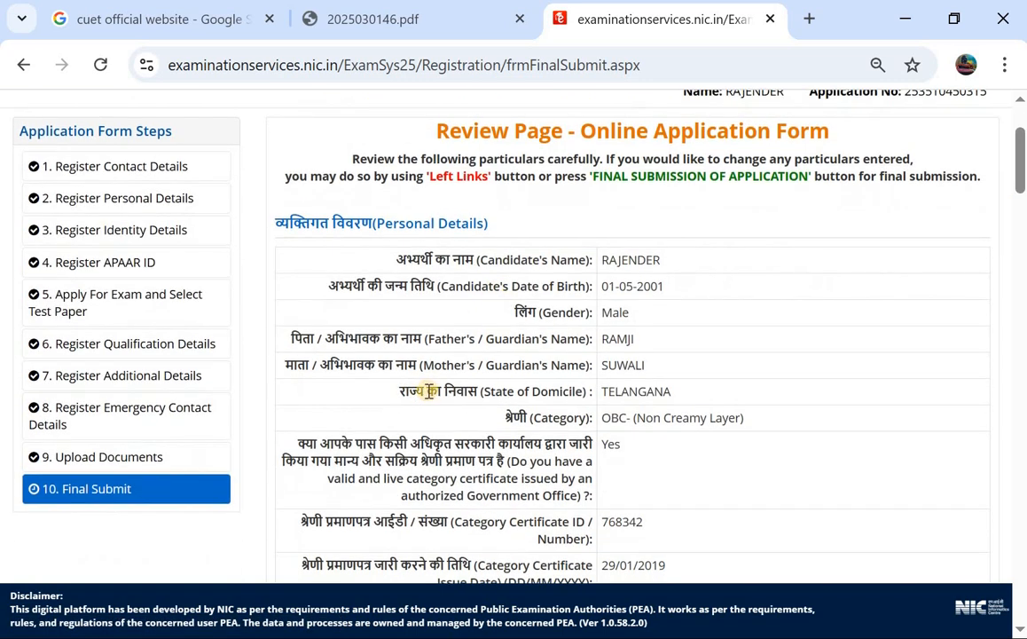
scroll(429, 390, "up", 2)
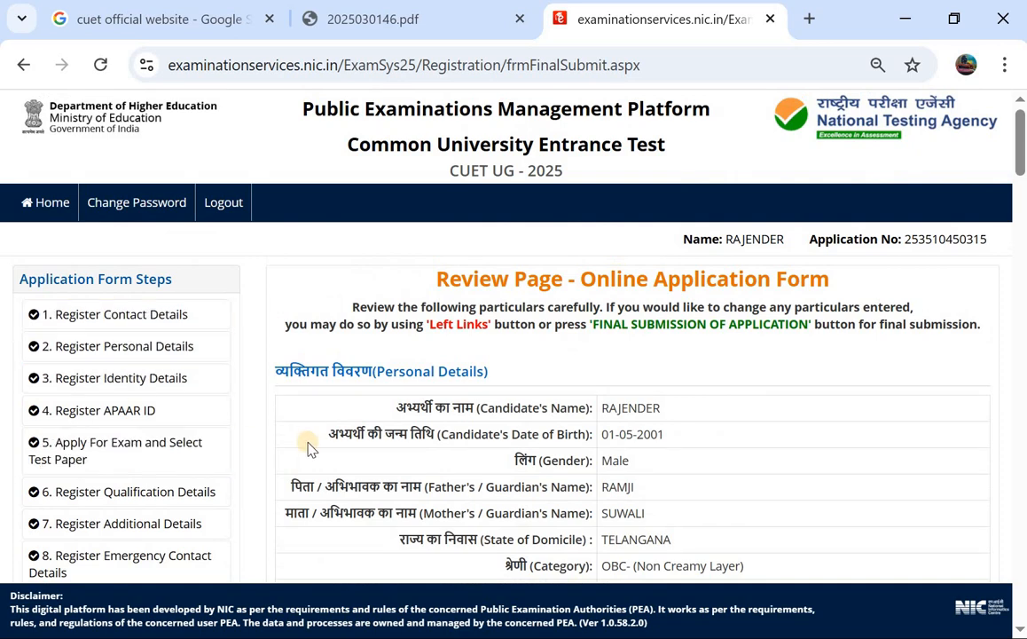
scroll(310, 450, "down", 3)
scroll(293, 266, "up", 1)
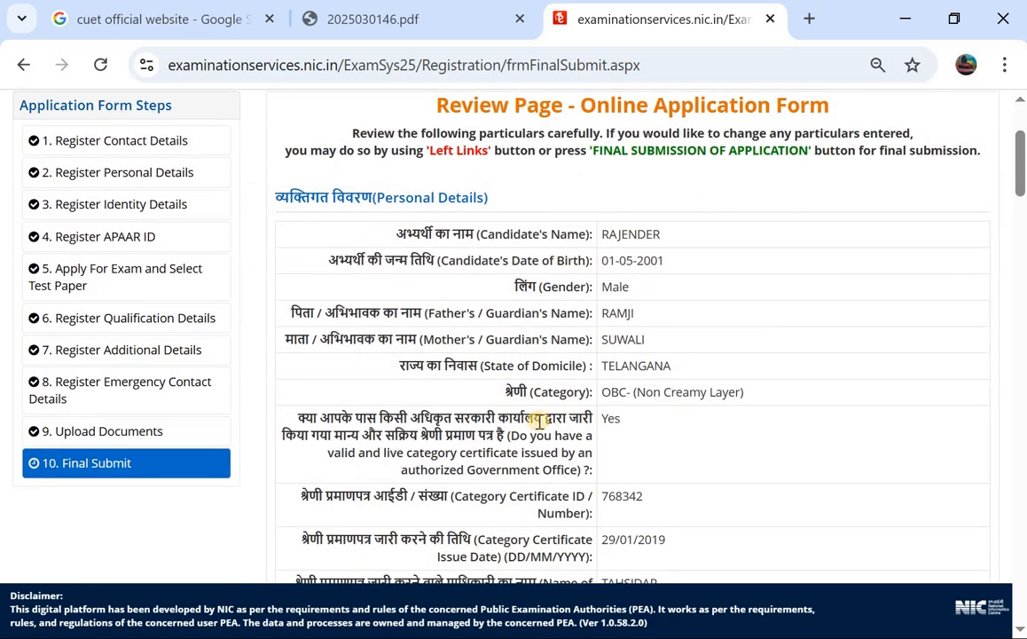
scroll(539, 422, "down", 2)
scroll(314, 291, "down", 1)
scroll(298, 294, "up", 3)
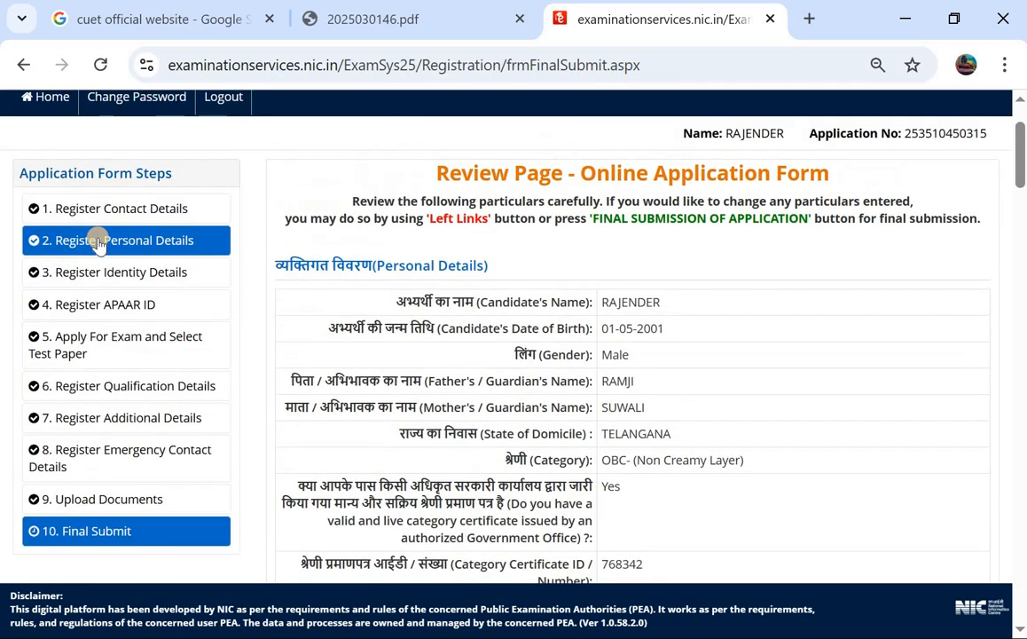
left_click(99, 235)
Scroll to the declaration and request Final Submission of Application.
scroll(392, 368, "down", 10)
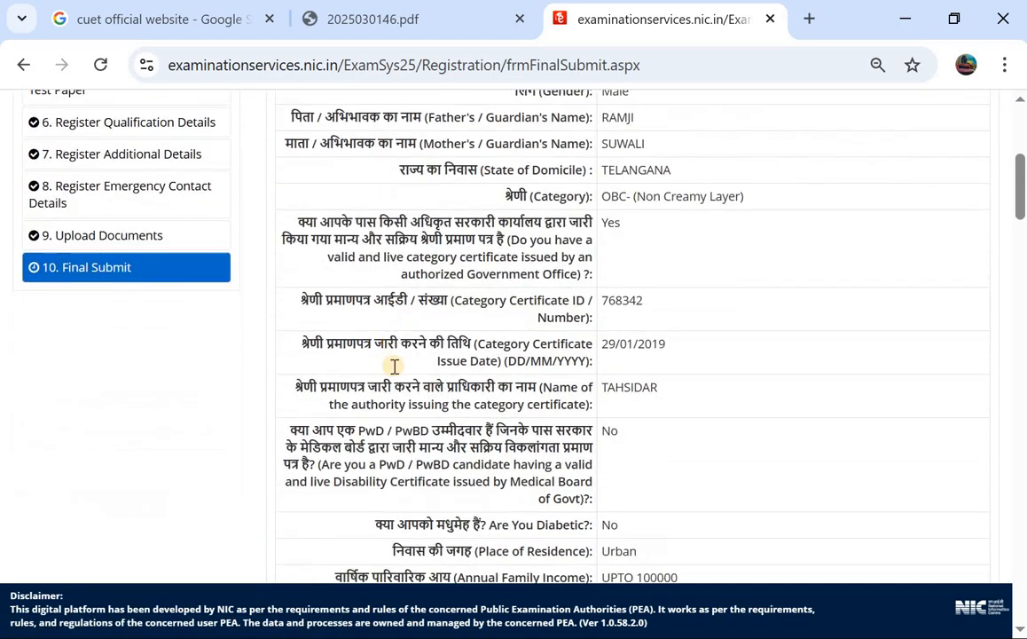
scroll(394, 371, "down", 15)
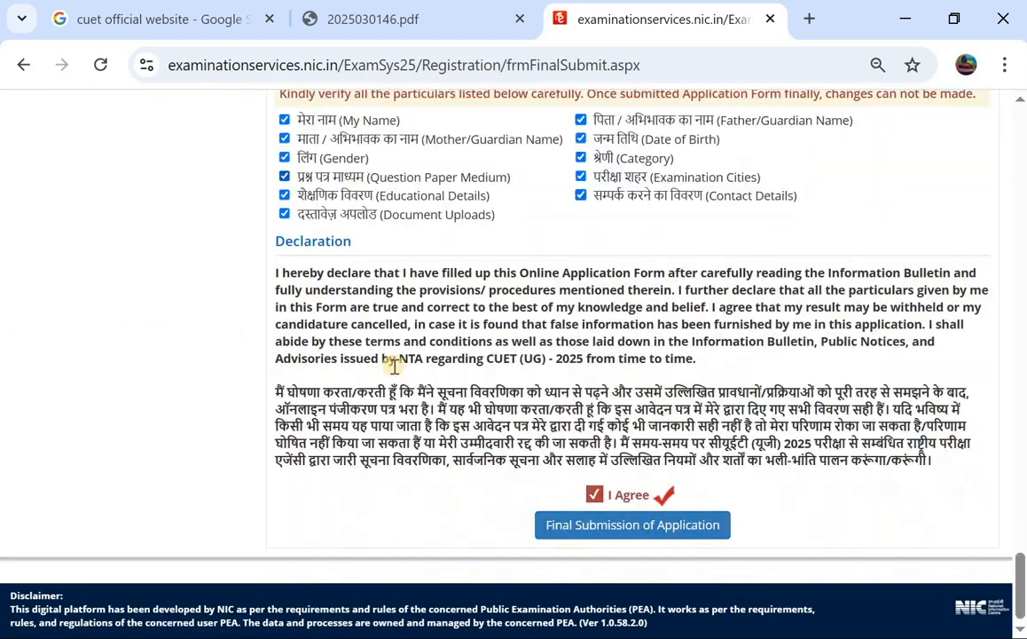
left_click(592, 525)
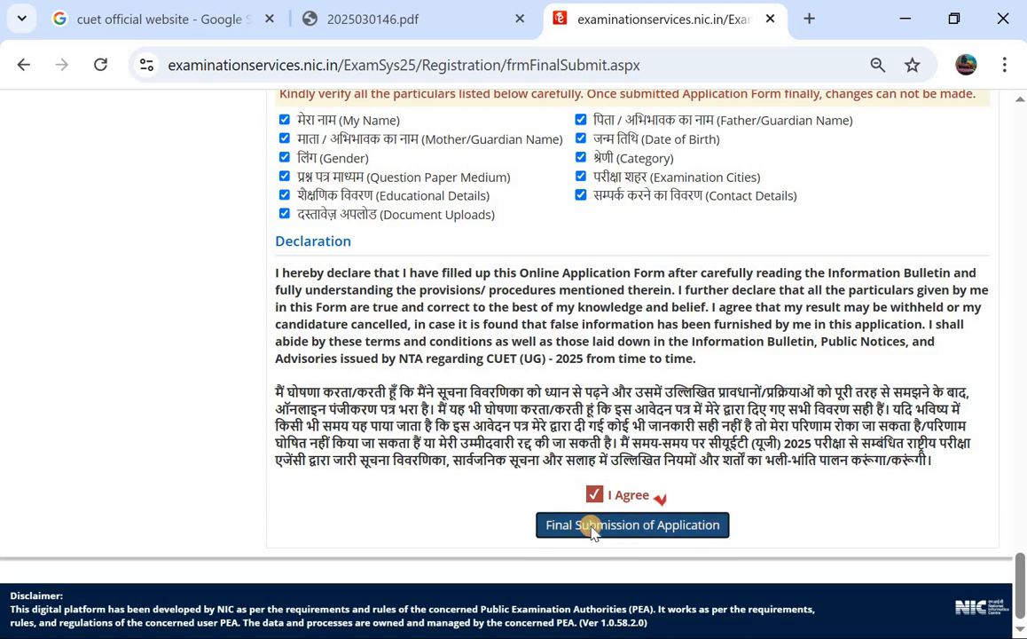
Confirm final submission with Yes and check the home page shows Rs. 1650 fee due.
left_click(483, 397)
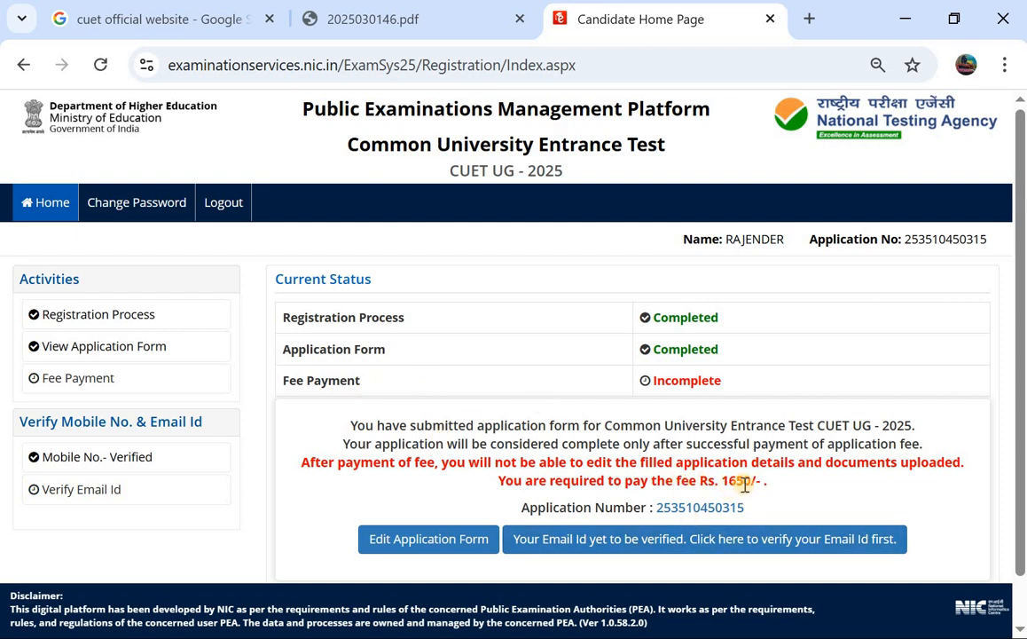
scroll(669, 474, "down", 1)
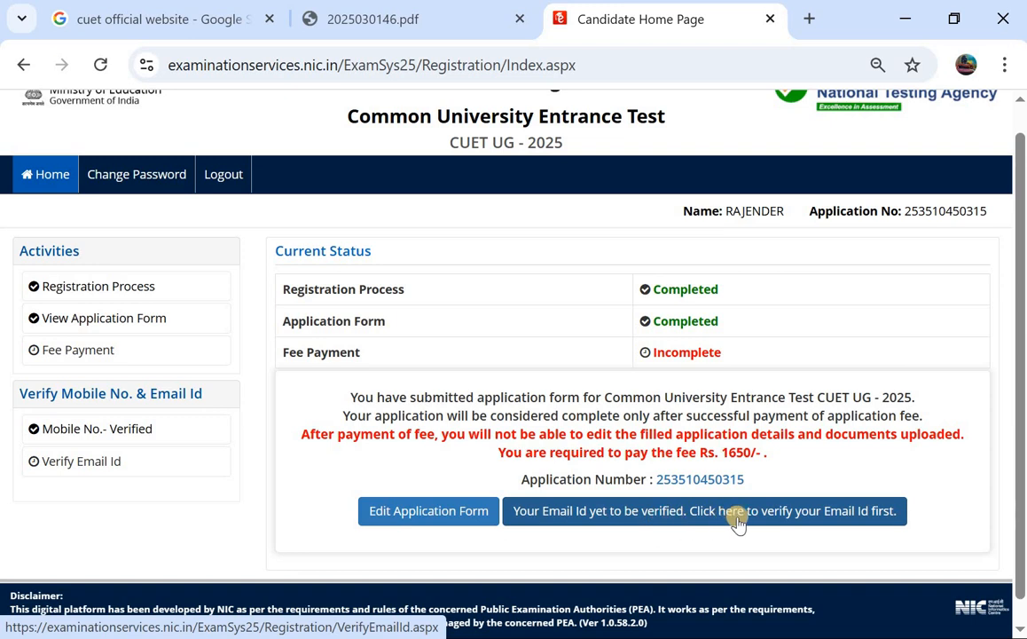
Verify the registered e-mail with the CAPTCHA and the e-mailed OTP so both contacts show verified.
left_click(775, 521)
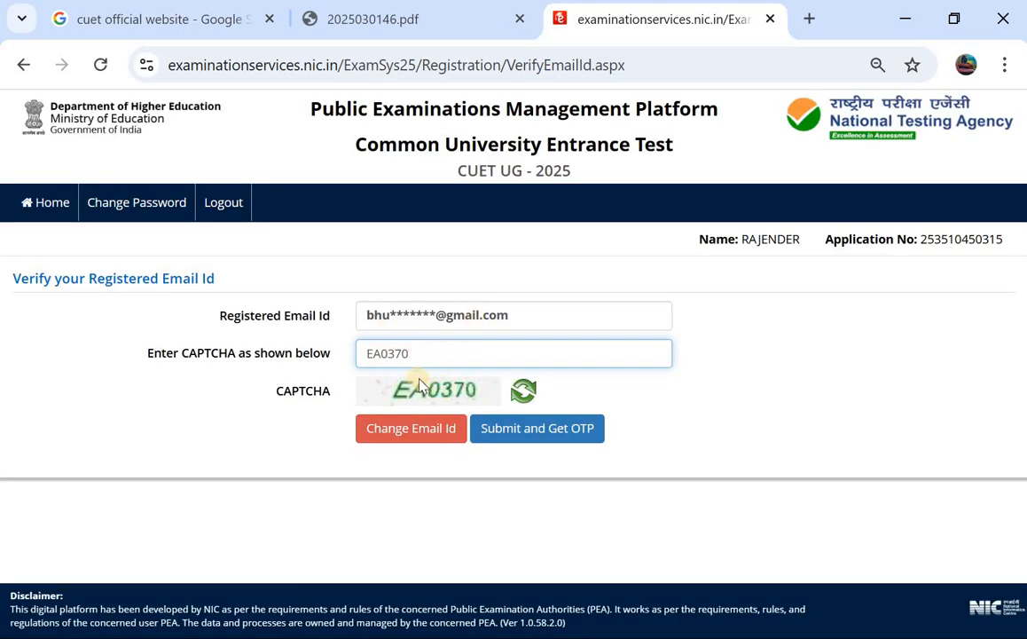
left_click(515, 434)
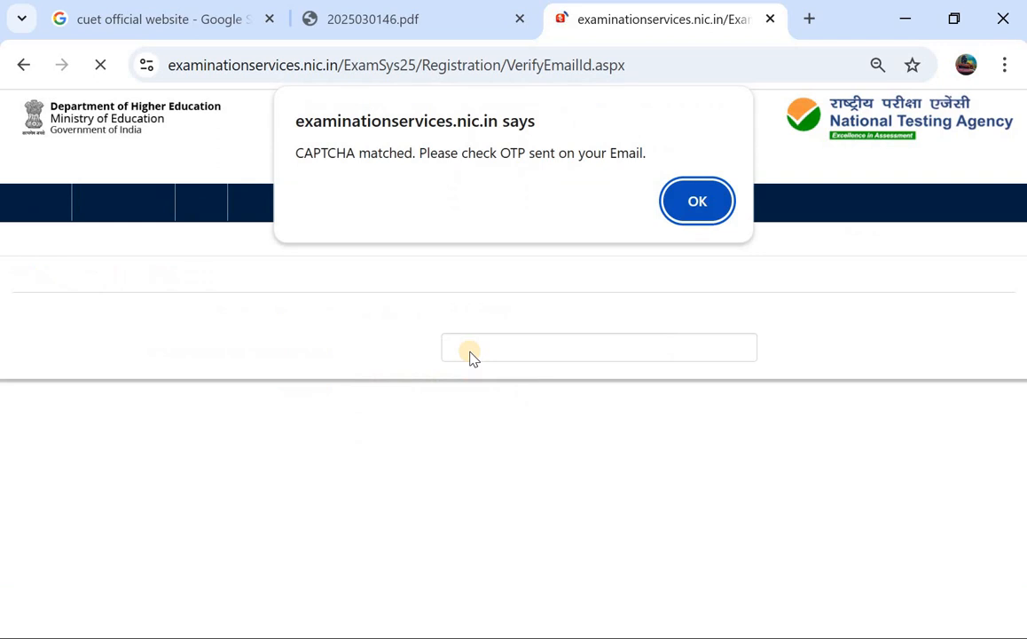
left_click(698, 201)
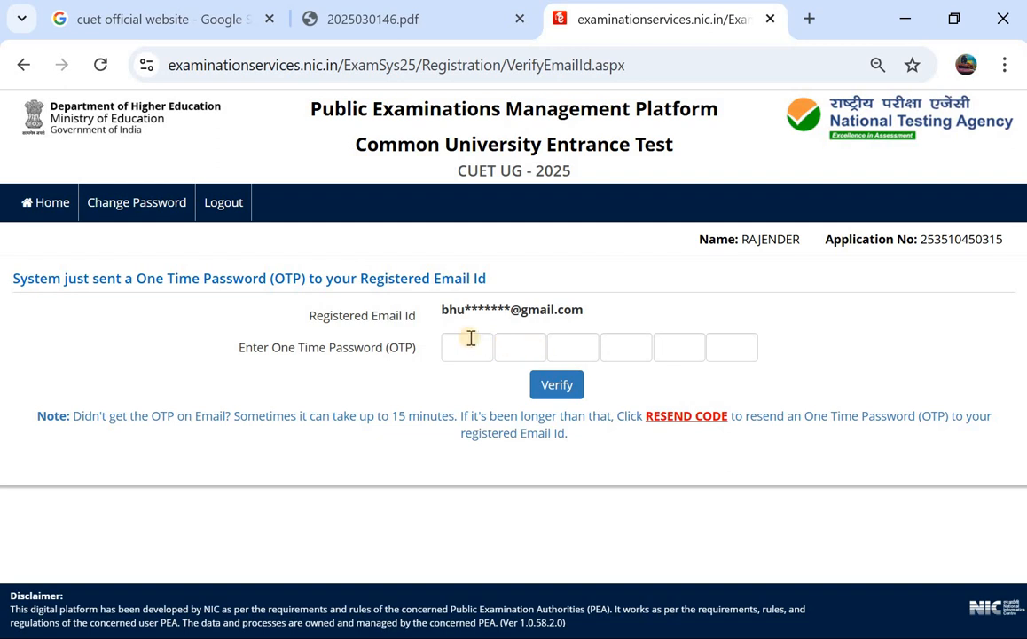
left_click(556, 390)
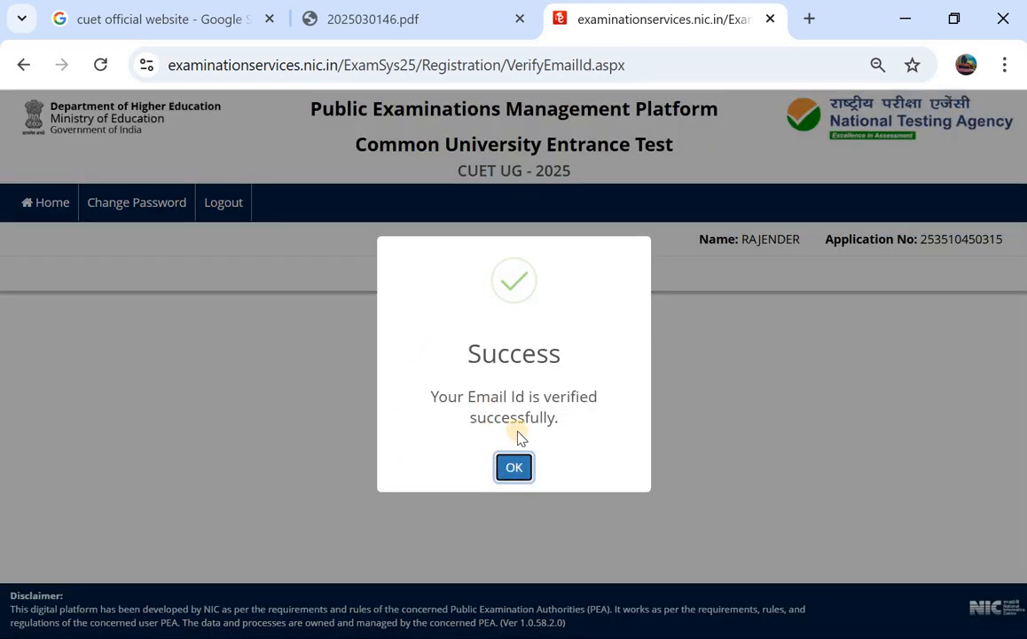
left_click(515, 468)
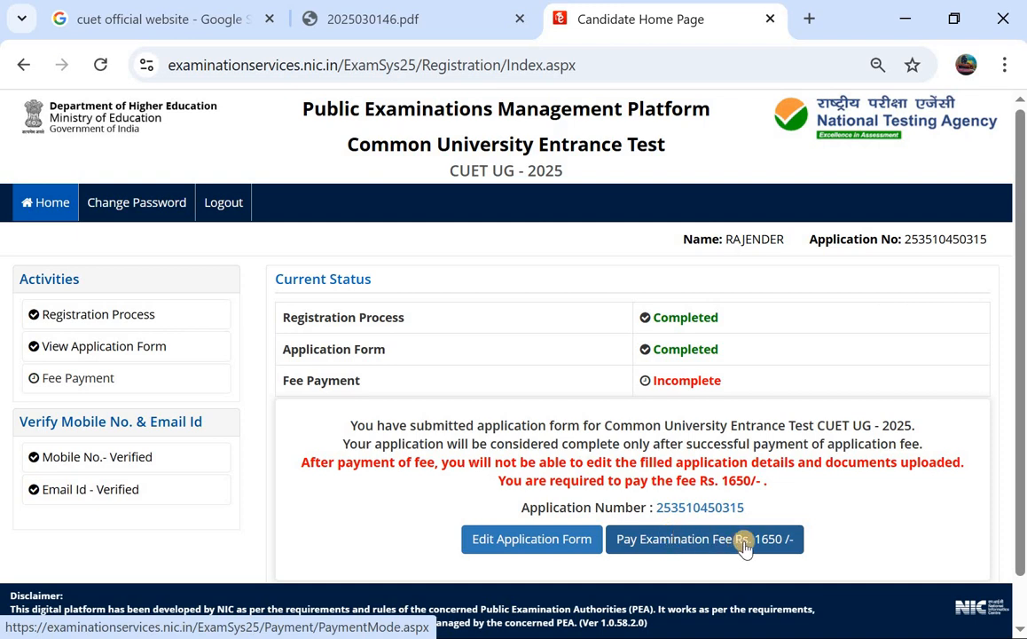
Choose Online Payment for the Rs. 1650 examination fee and confirm proceeding to the Fee Payment System.
left_click(682, 539)
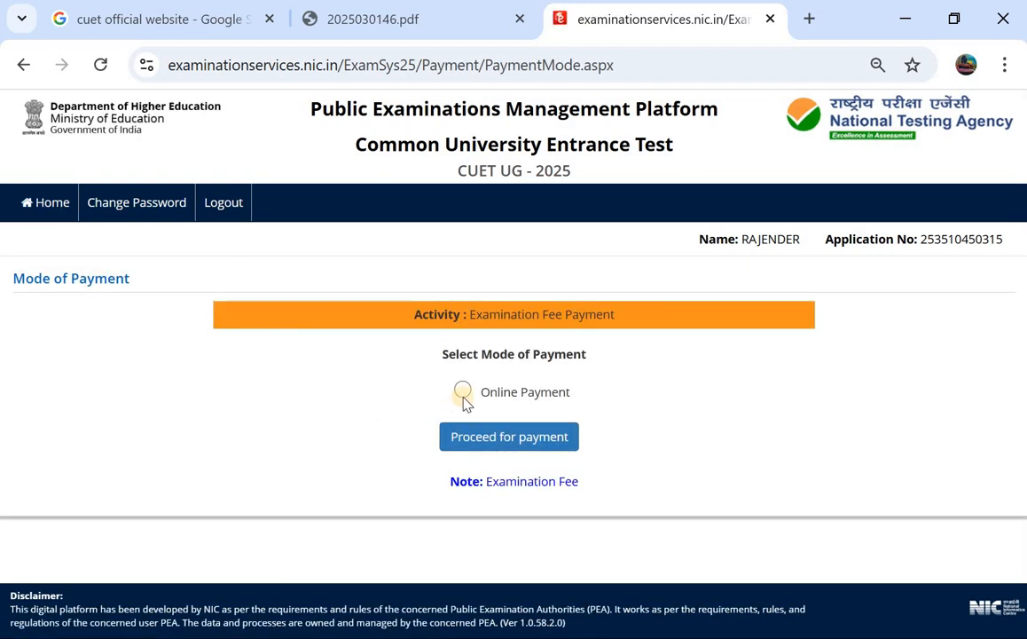
left_click(470, 437)
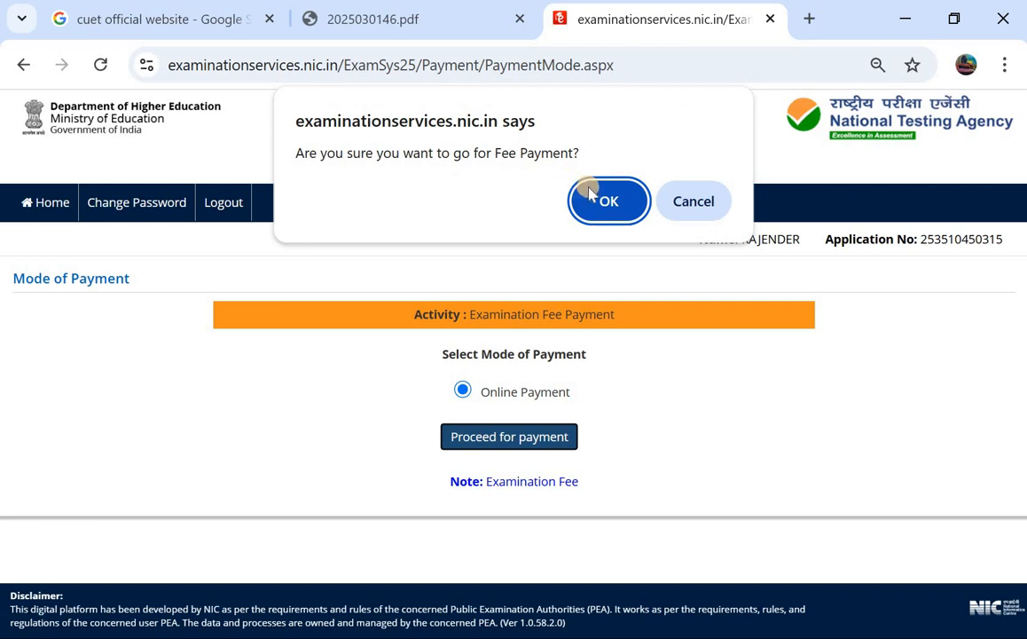
left_click(588, 195)
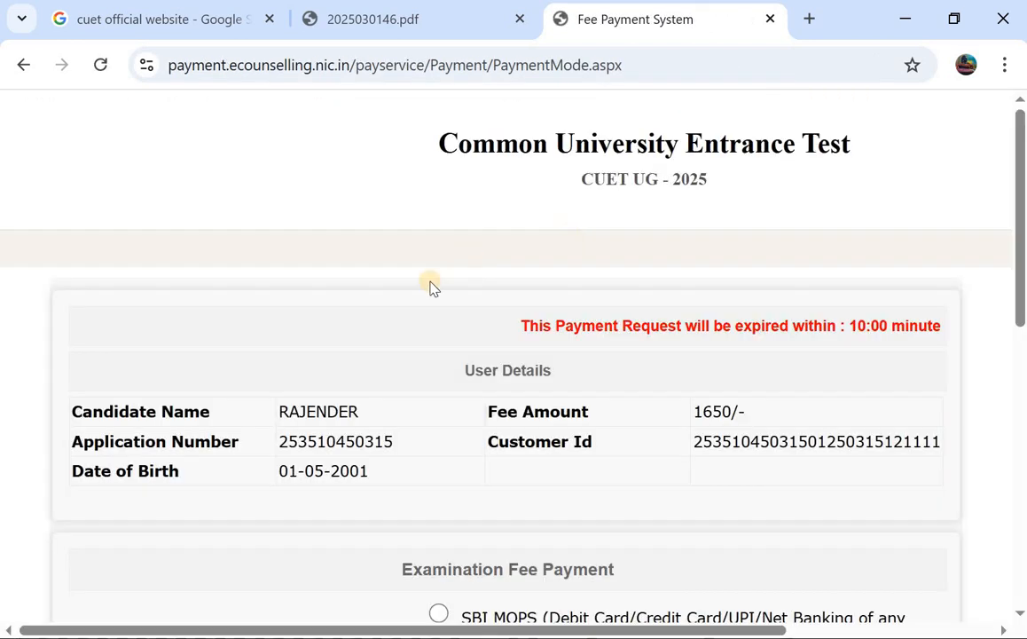
Select SBI MOPS as the payment provider for the 1650 fee.
scroll(429, 285, "down", 5)
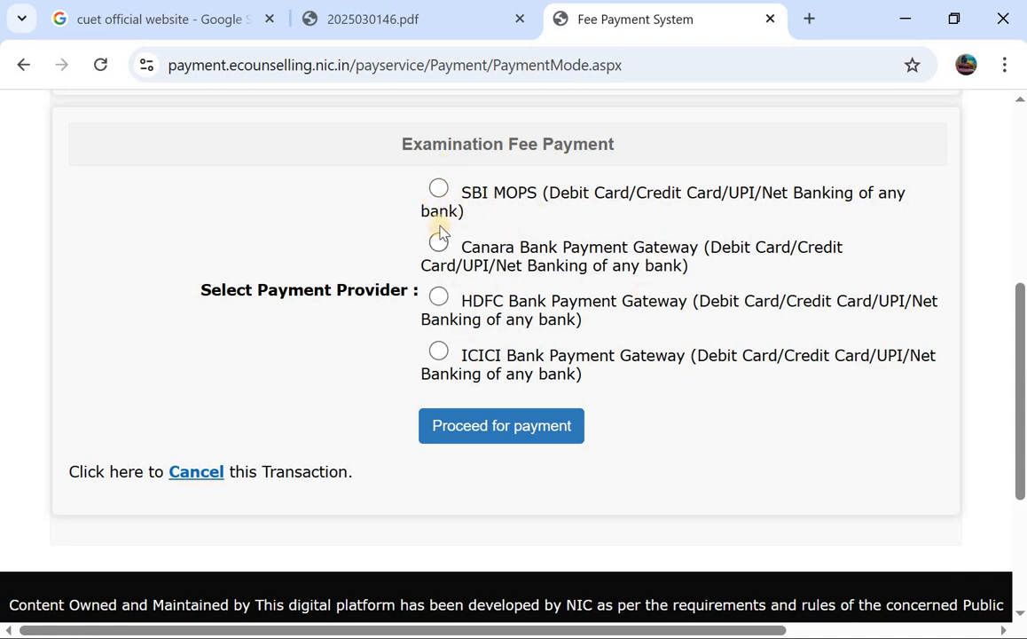
left_click(437, 190)
Pick State Bank Debit Cards on SBI MOPS and confirm the INR 1650 National Testing Agency payment.
left_click(494, 430)
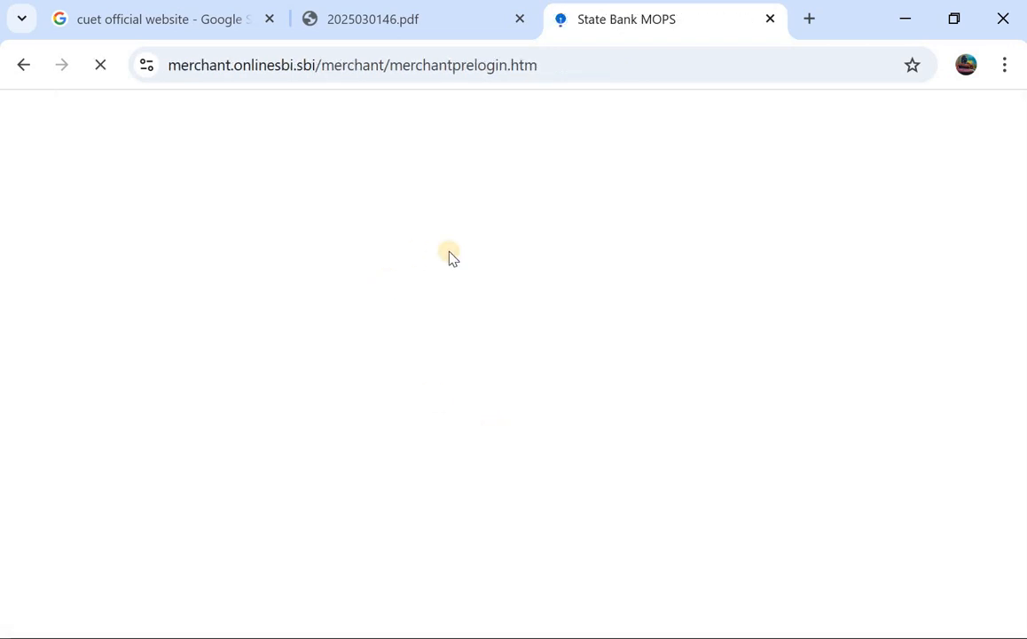
scroll(422, 319, "down", 6)
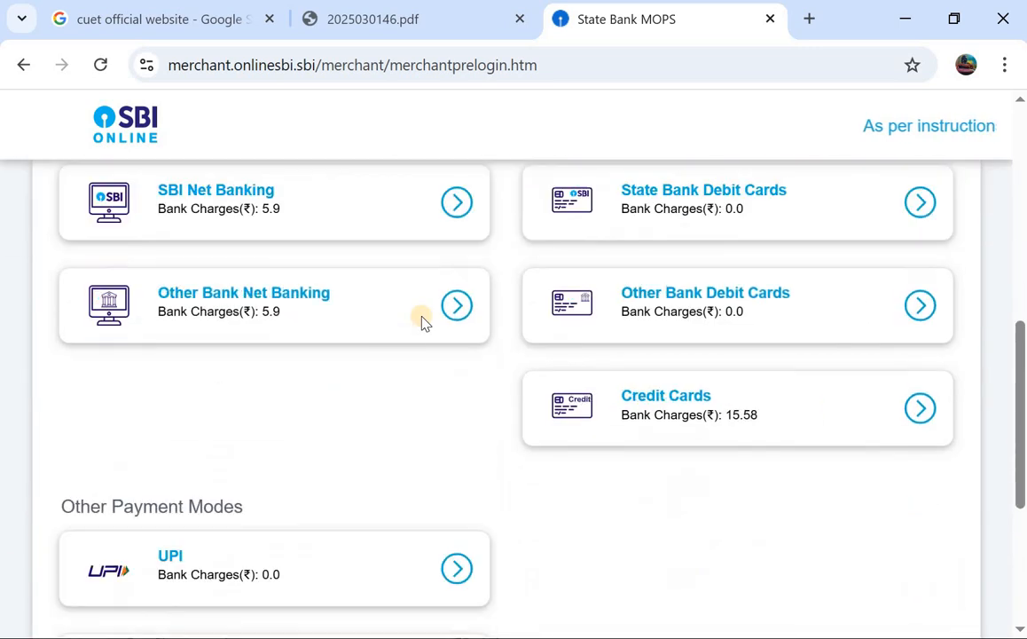
scroll(422, 321, "up", 2)
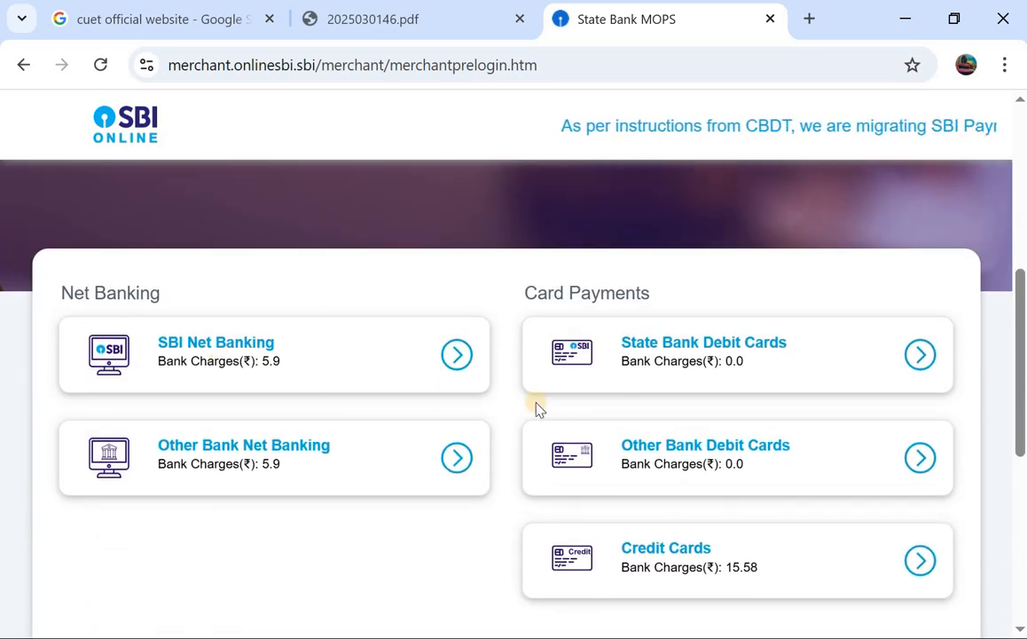
scroll(535, 406, "down", 1)
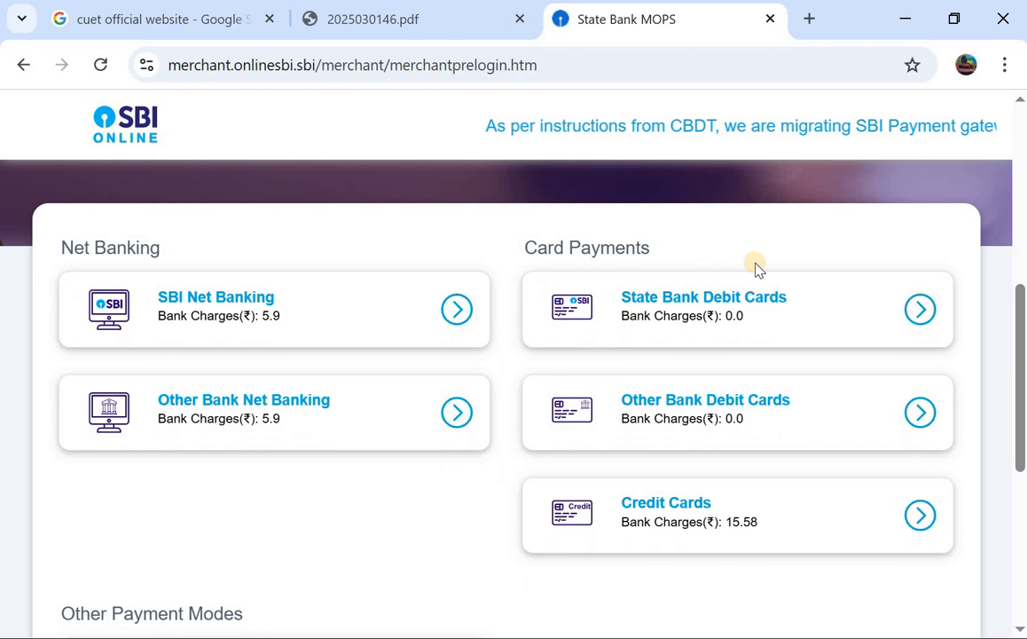
left_click(798, 314)
scroll(484, 355, "down", 3)
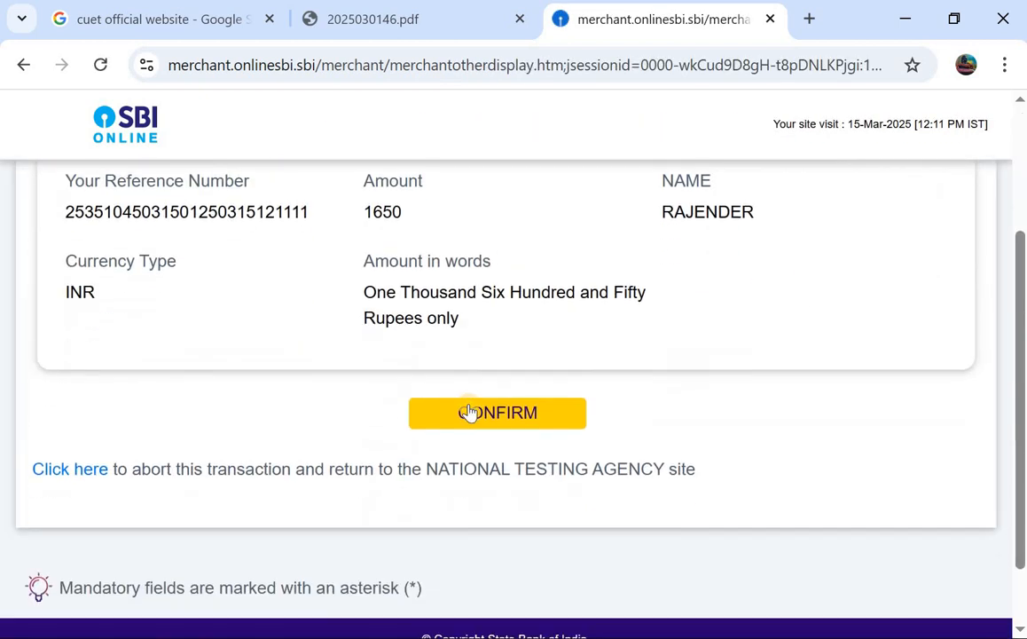
left_click(469, 409)
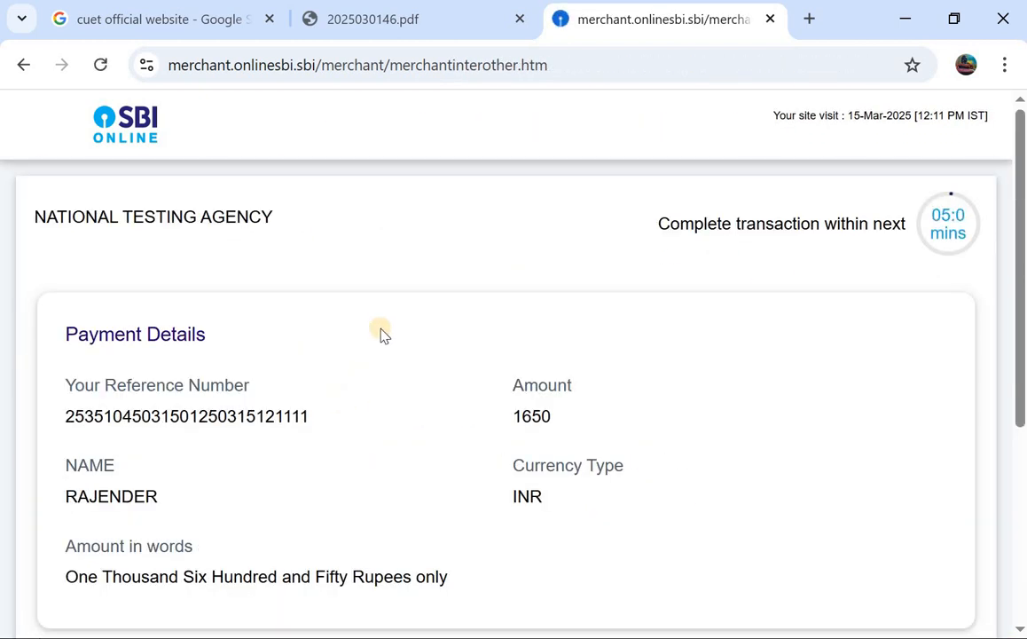
scroll(381, 333, "down", 3)
Confirm to reach the ₹1650.00 Enter Card Details form, dismissing the Chrome autofill suggestion on Name on Card.
left_click(477, 348)
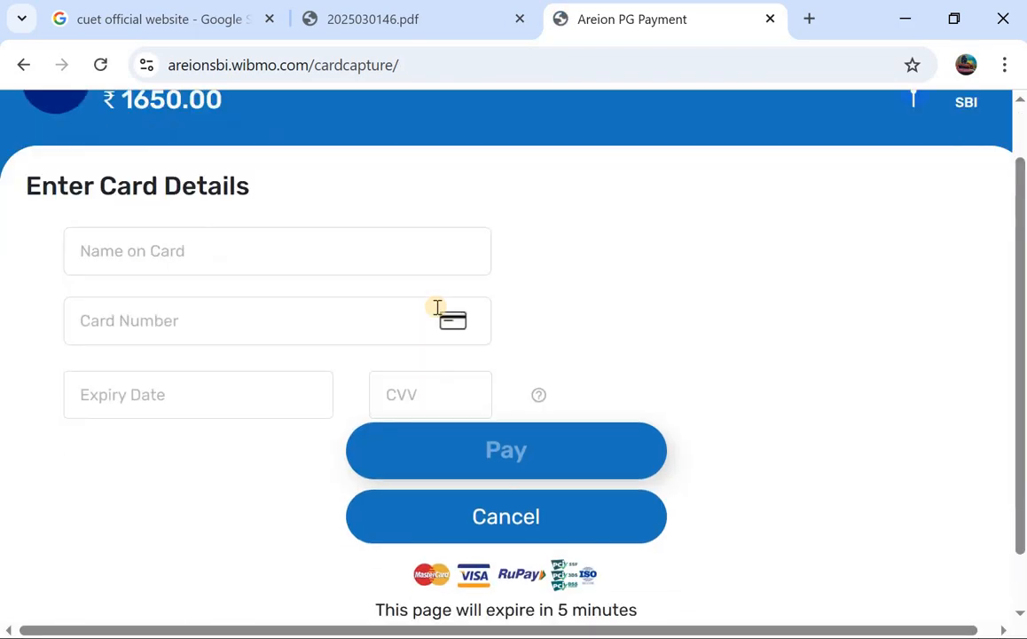
left_click(238, 185)
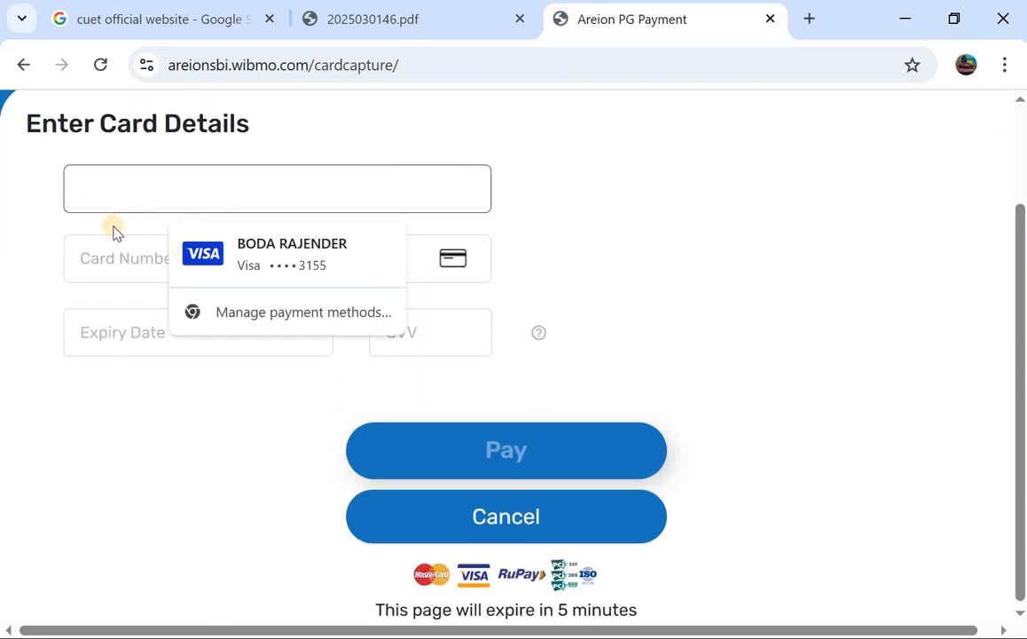
left_click(235, 161)
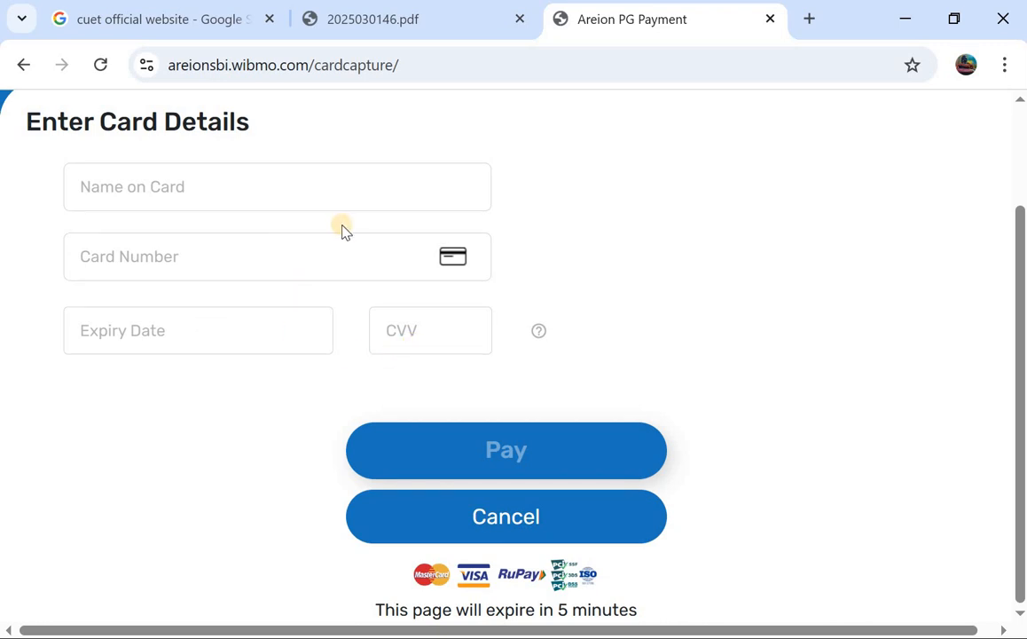
scroll(341, 229, "up", 1)
scroll(341, 229, "down", 1)
scroll(387, 139, "up", 2)
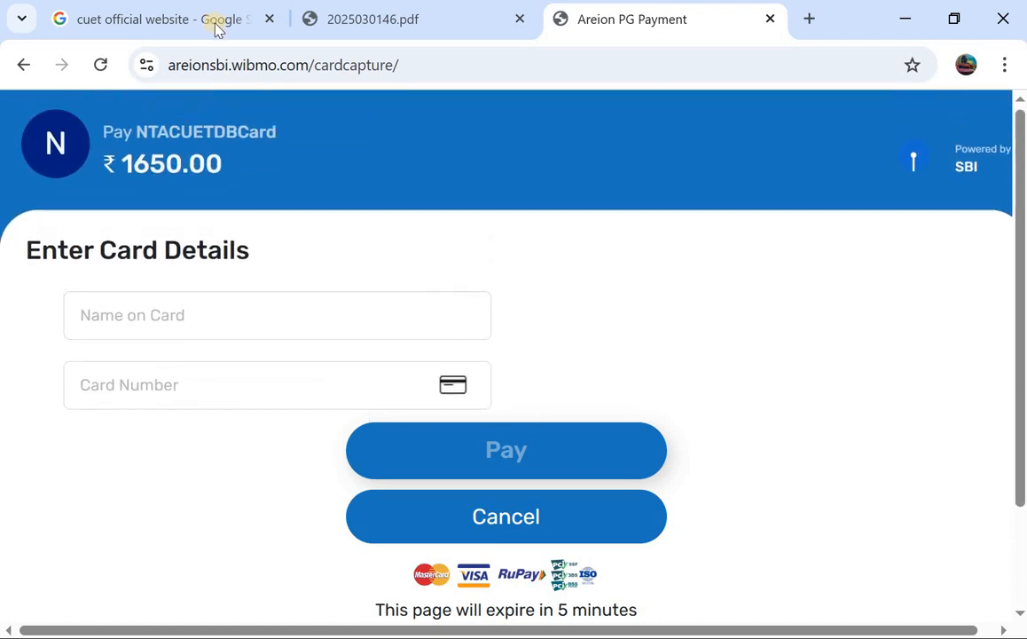
Switch to the 2025030146.pdf bulletin tab and scroll back to its CUET (UG) cover page.
left_click(198, 16)
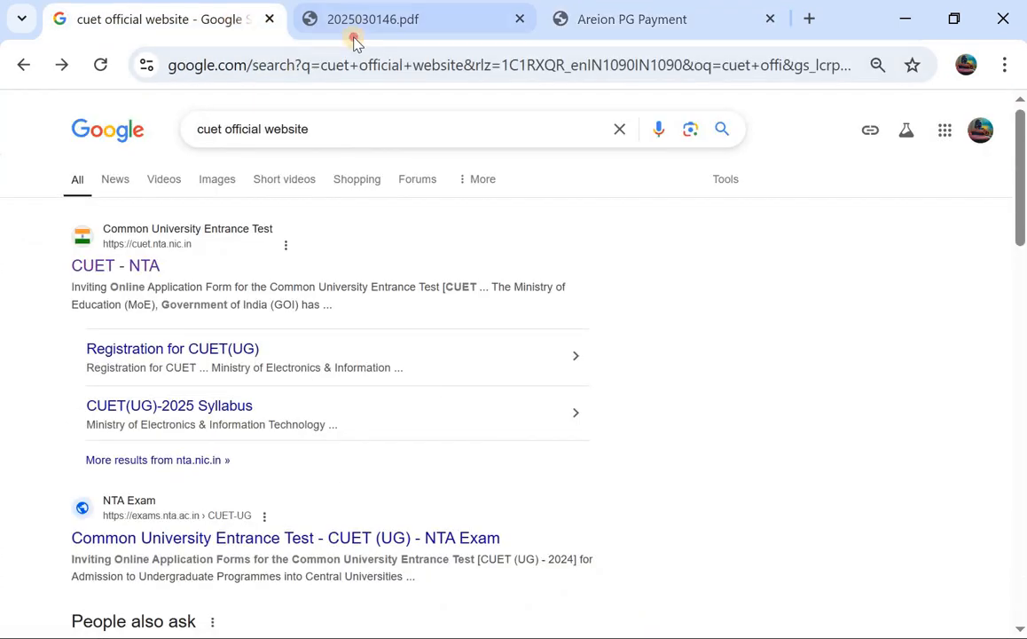
left_click(355, 21)
scroll(321, 257, "up", 20)
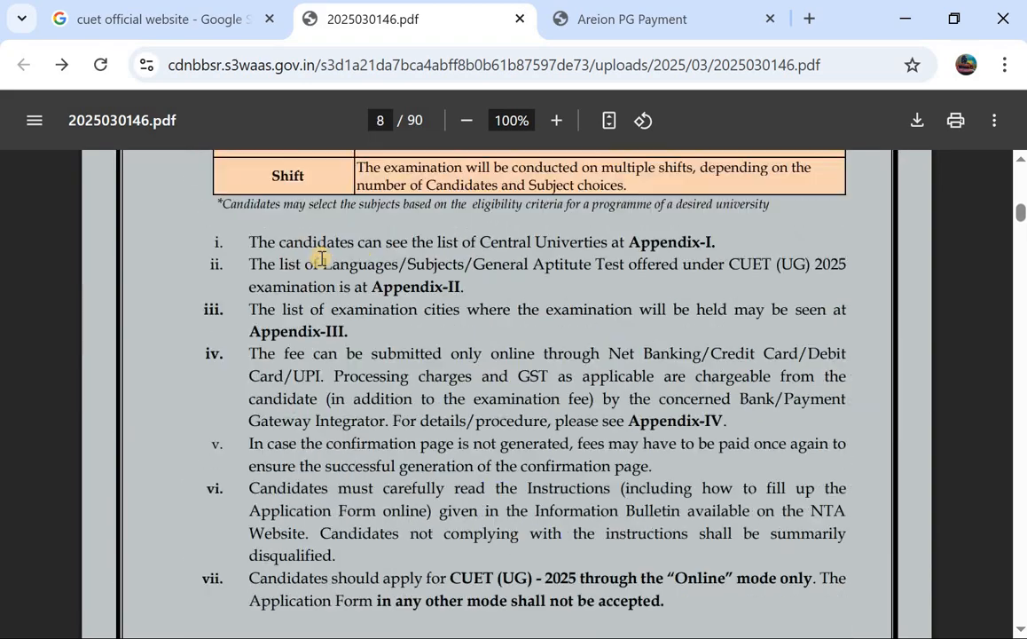
scroll(321, 257, "up", 20)
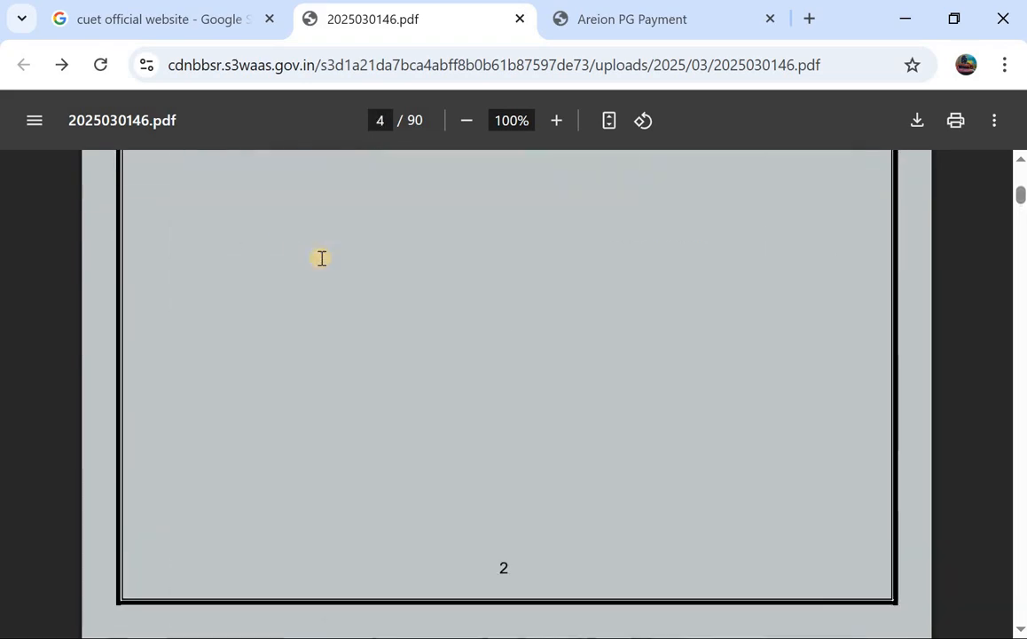
scroll(321, 257, "up", 20)
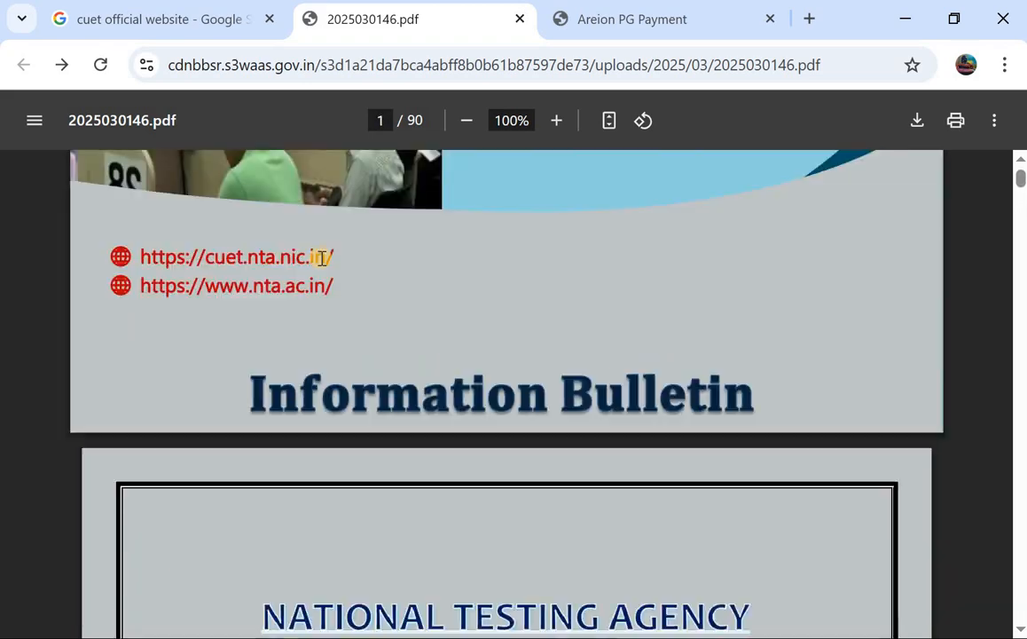
scroll(321, 257, "down", 5)
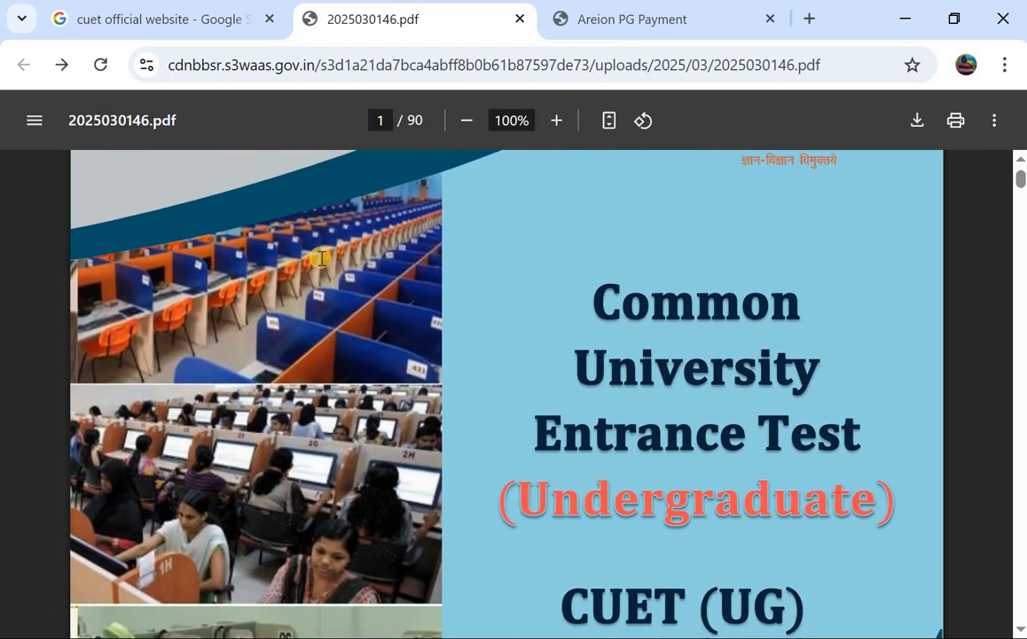